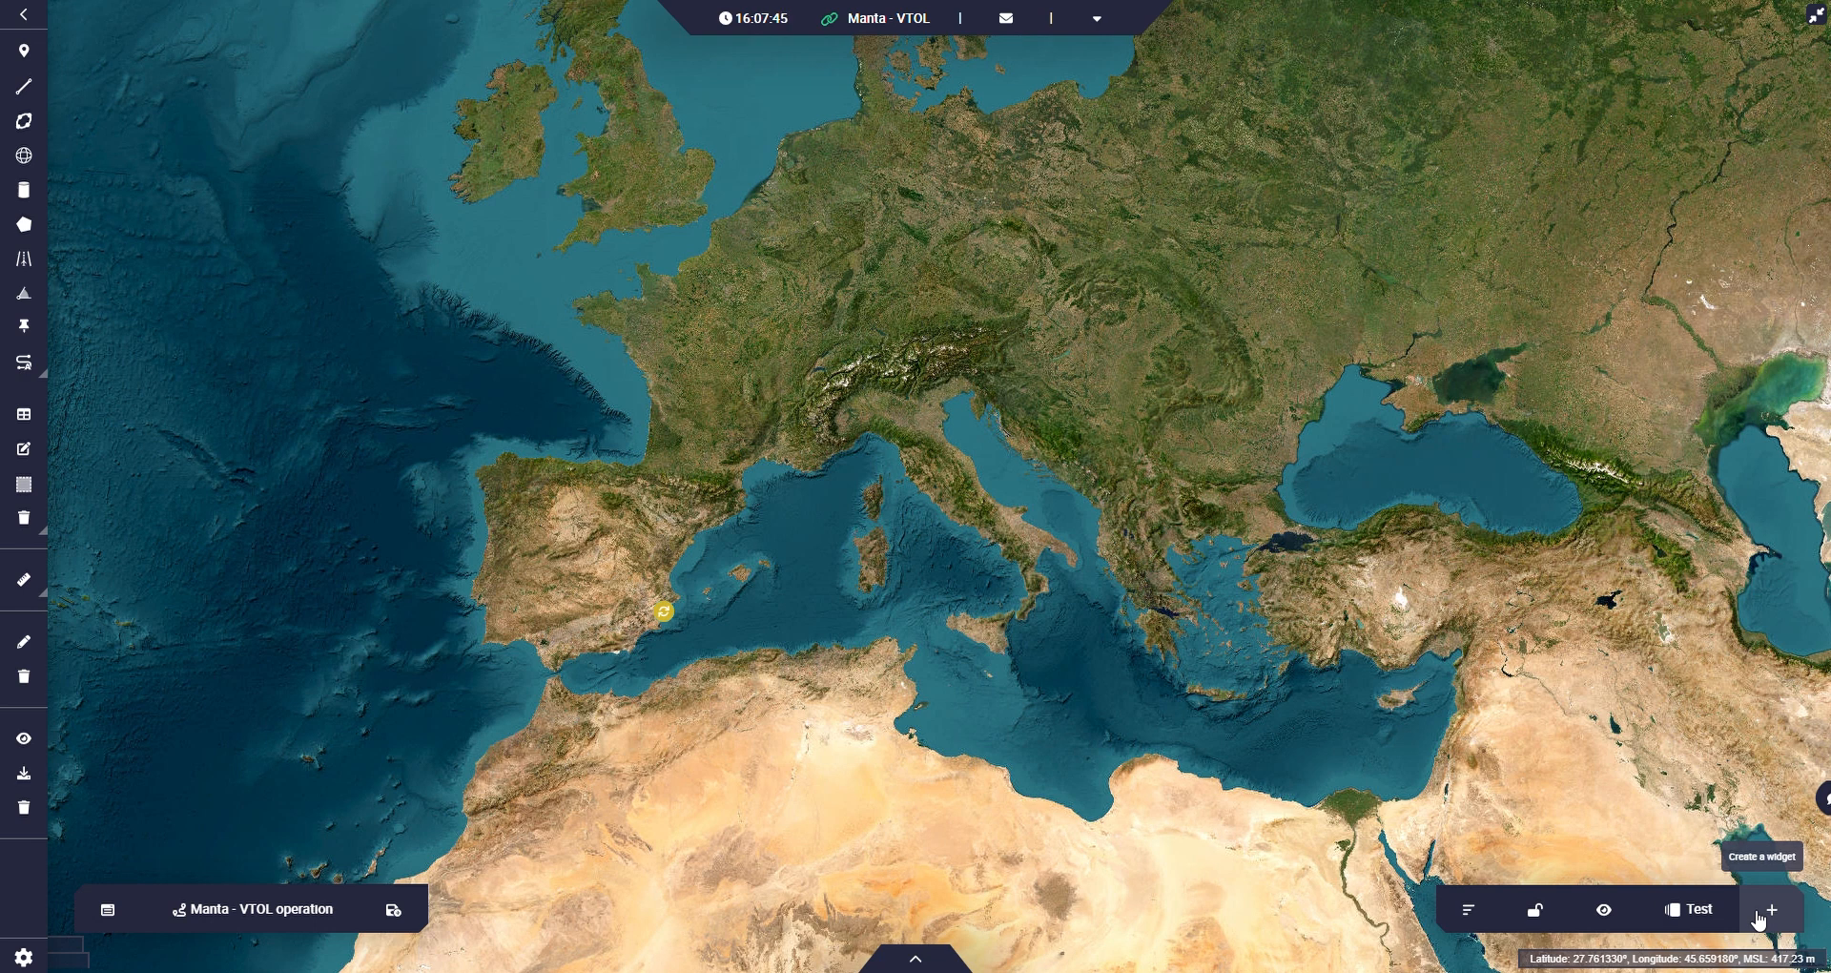
Add a label widget for the Relative Timestamp variable and place it over Eastern Europe on the map.
left_click(1759, 916)
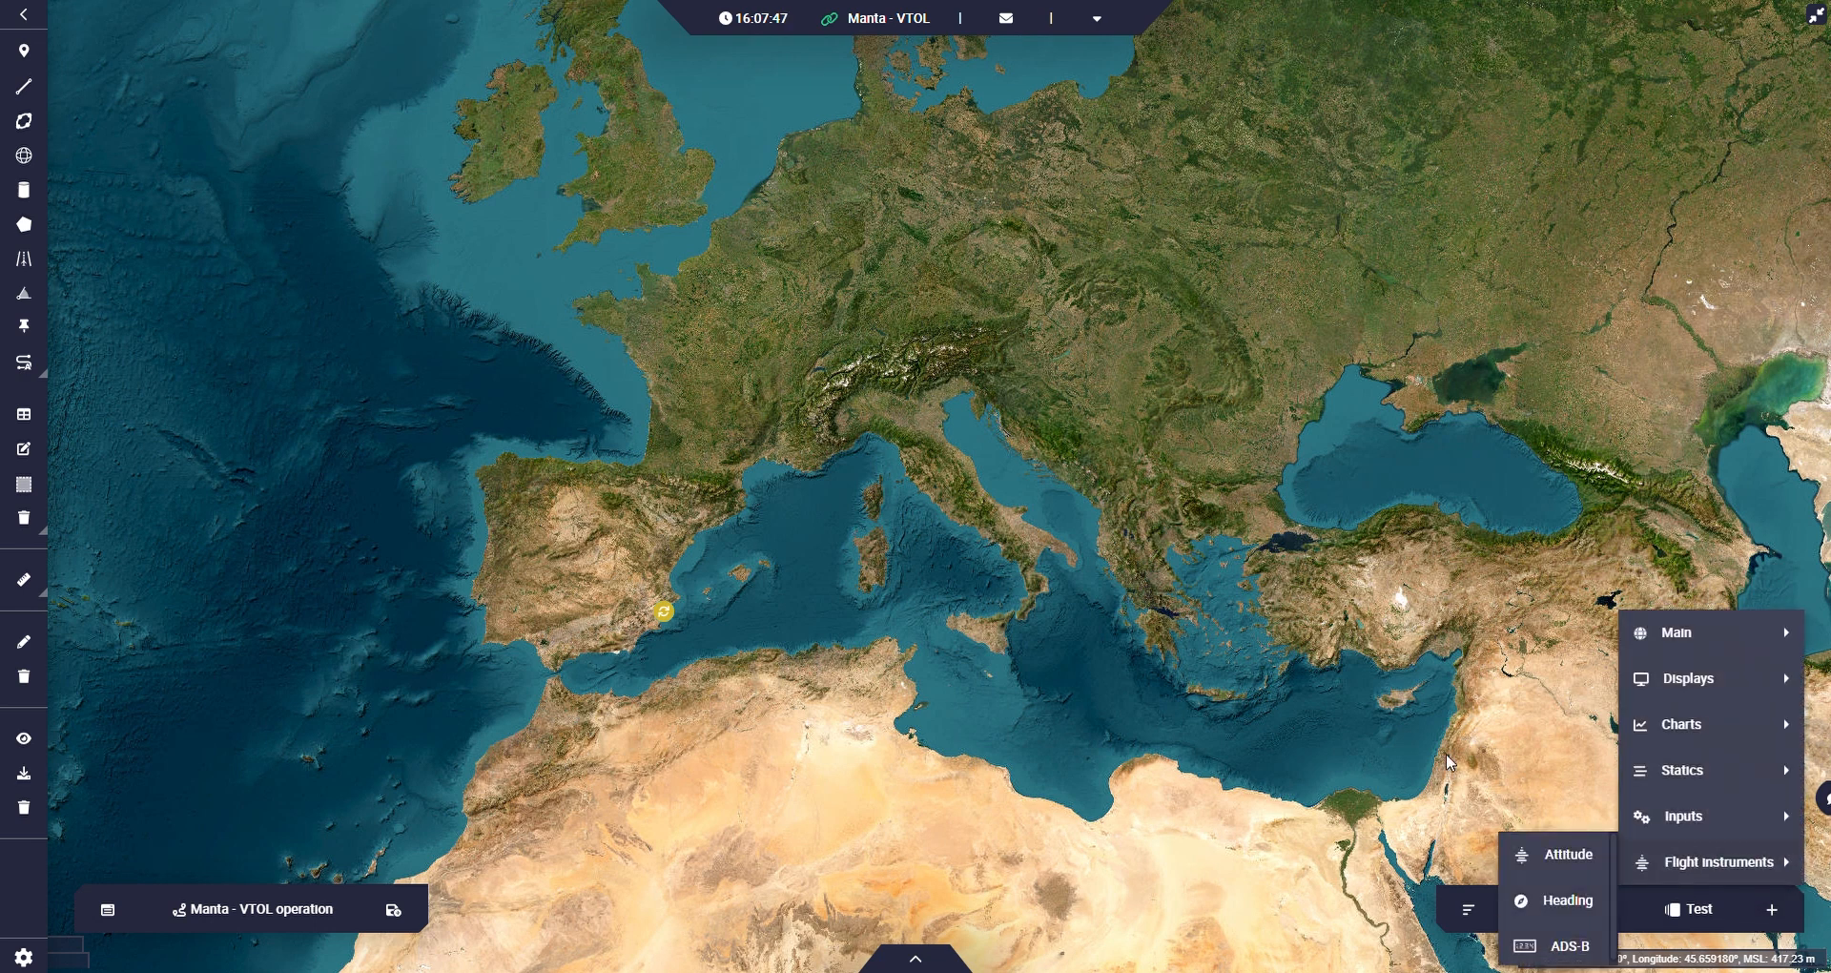
mouse_move(1701, 717)
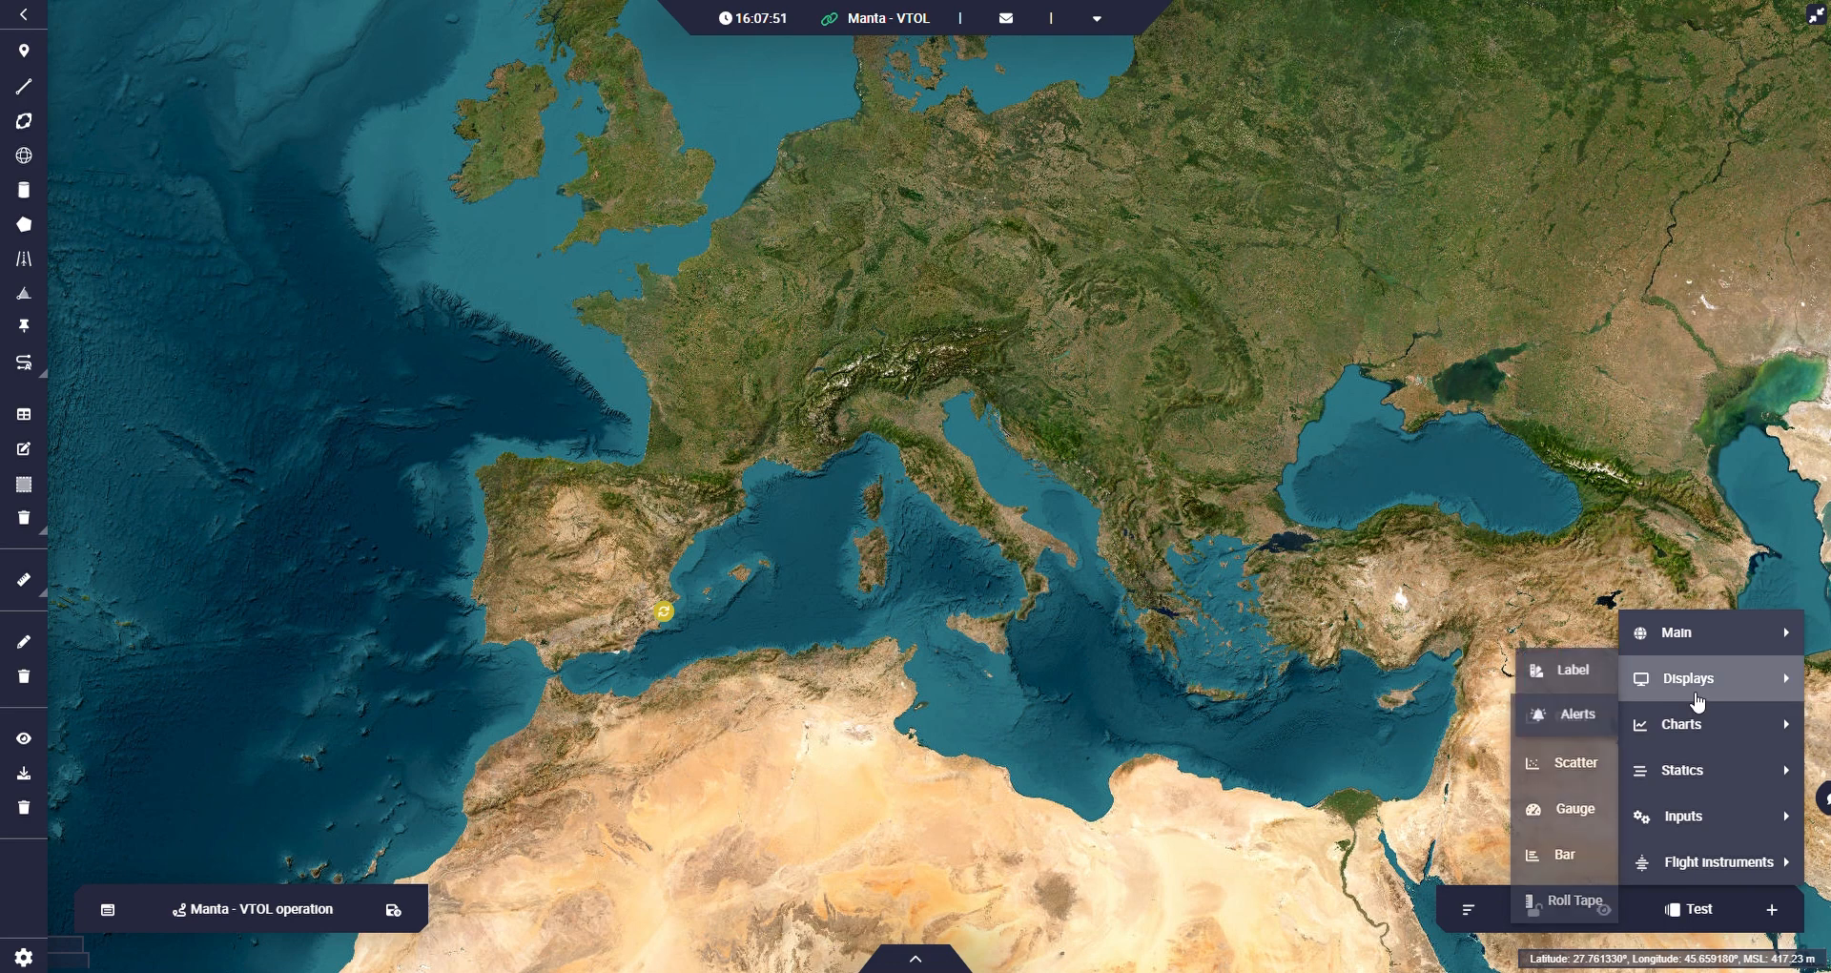
left_click(1586, 680)
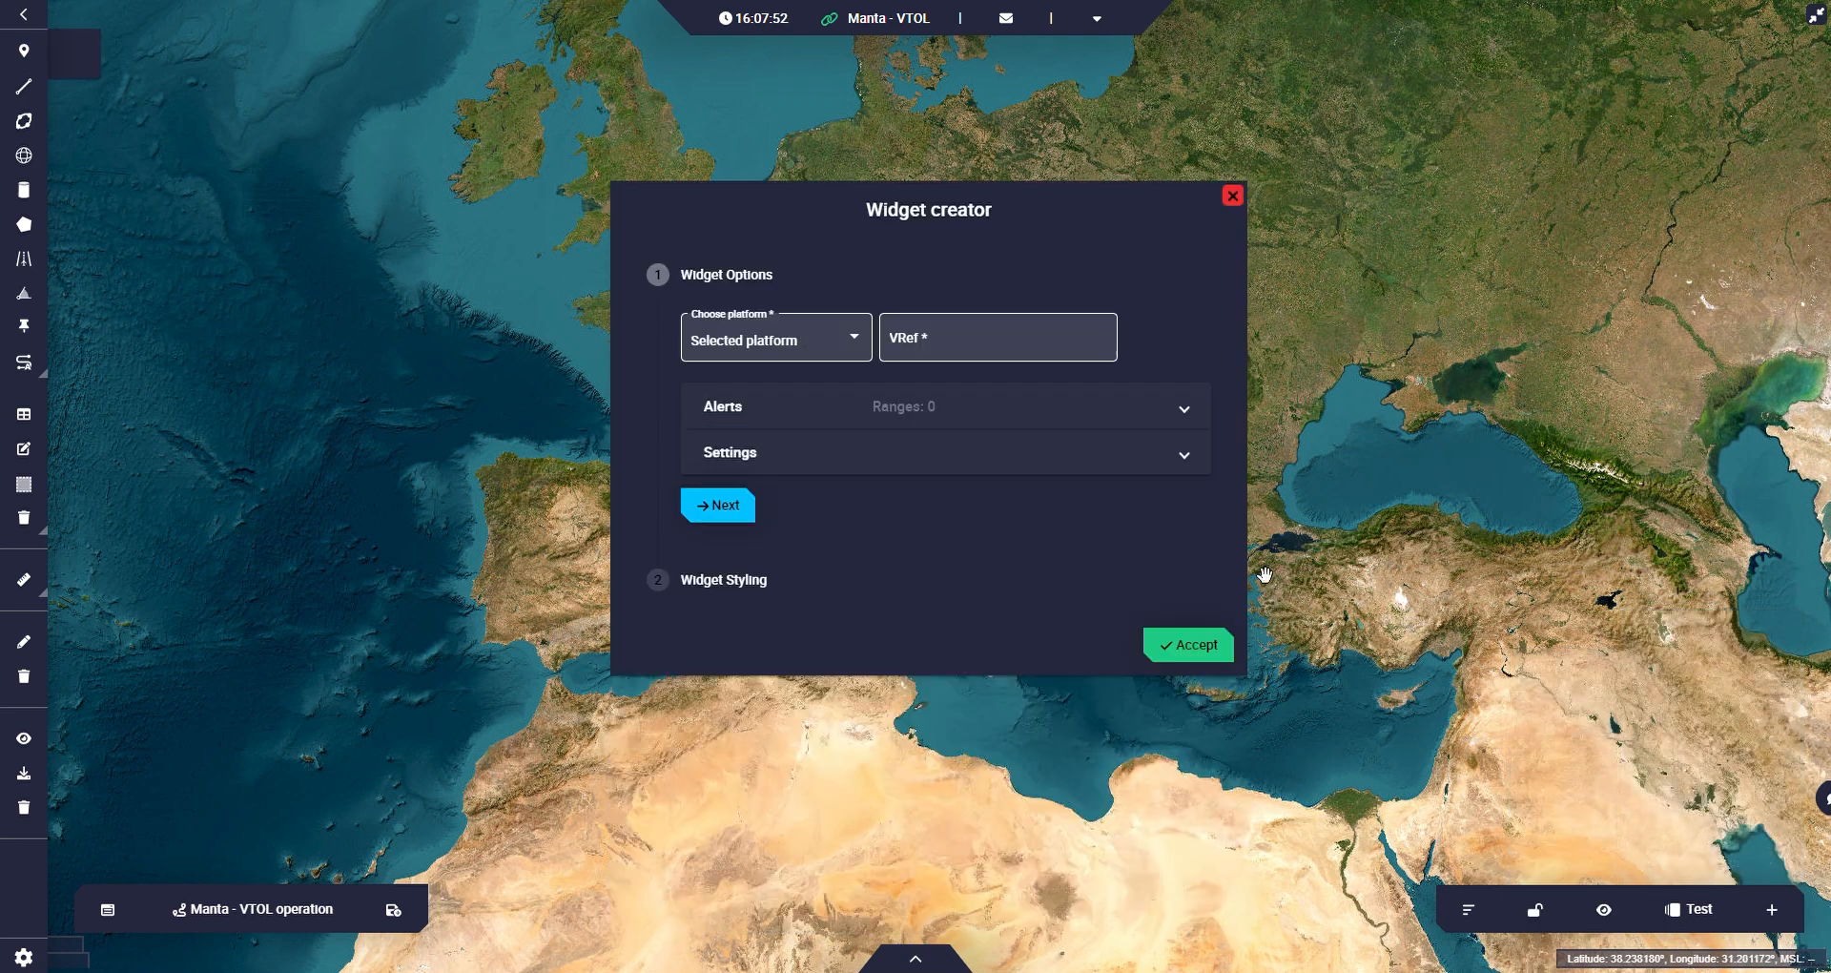
left_click(960, 332)
type("rel")
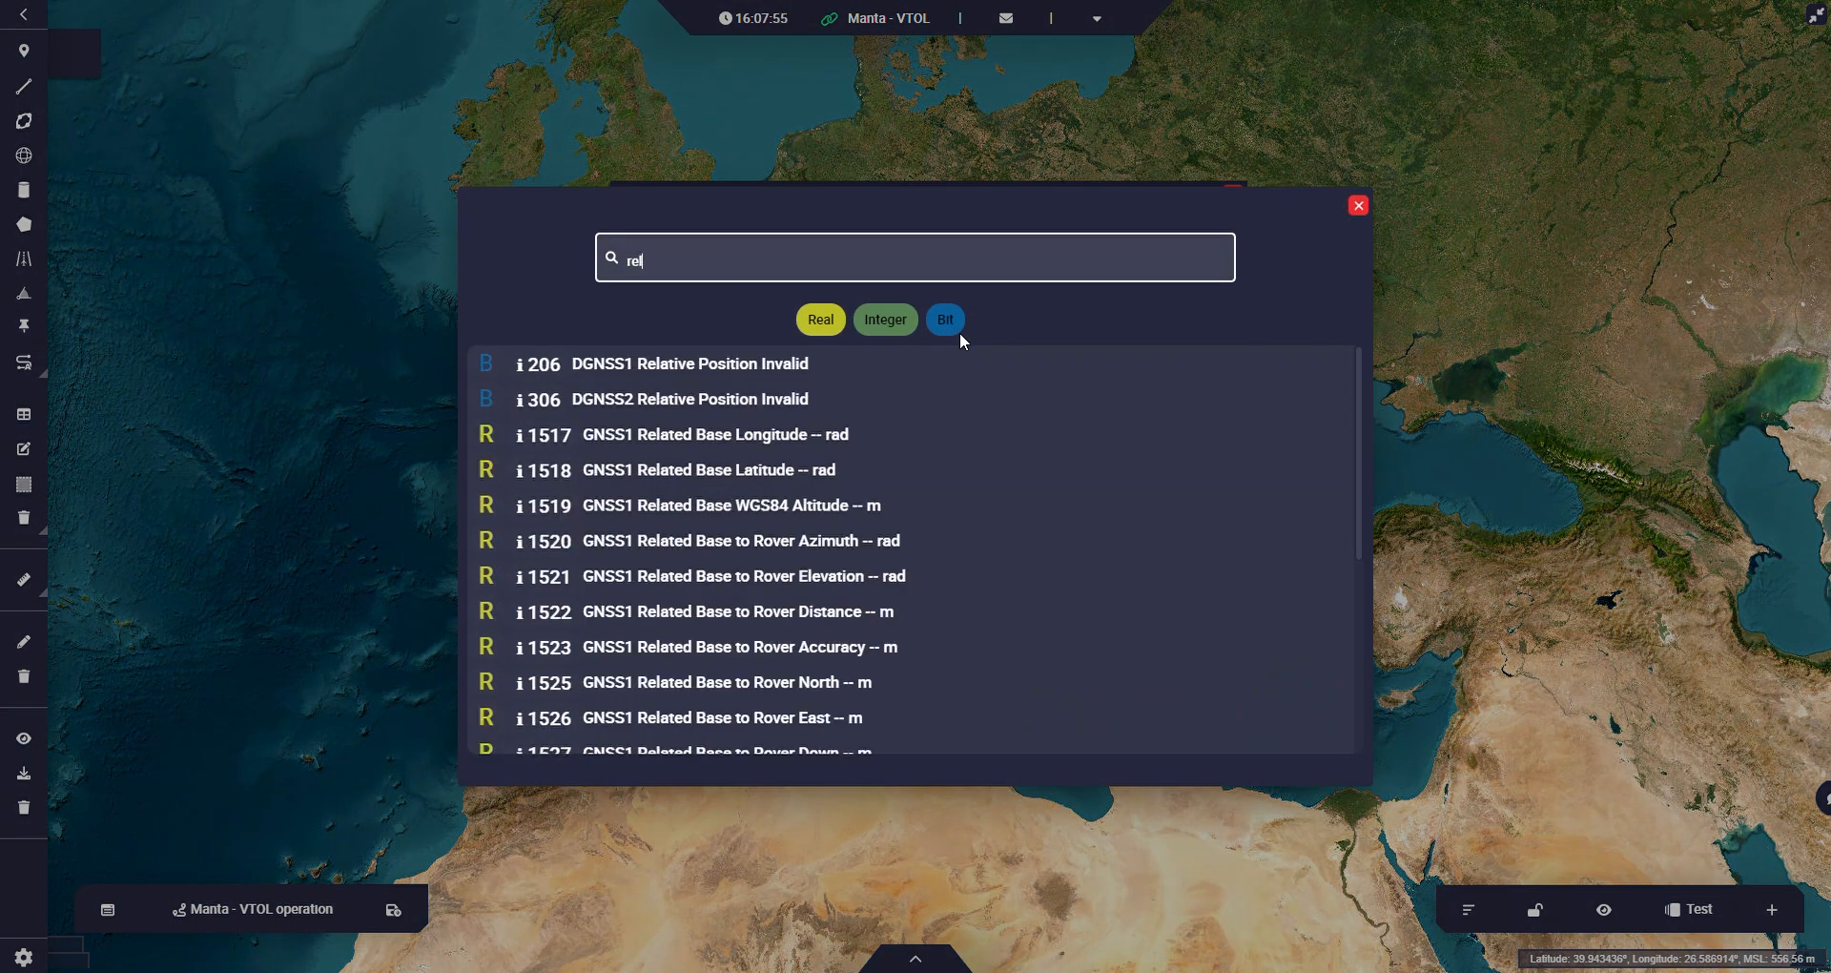
type("ative")
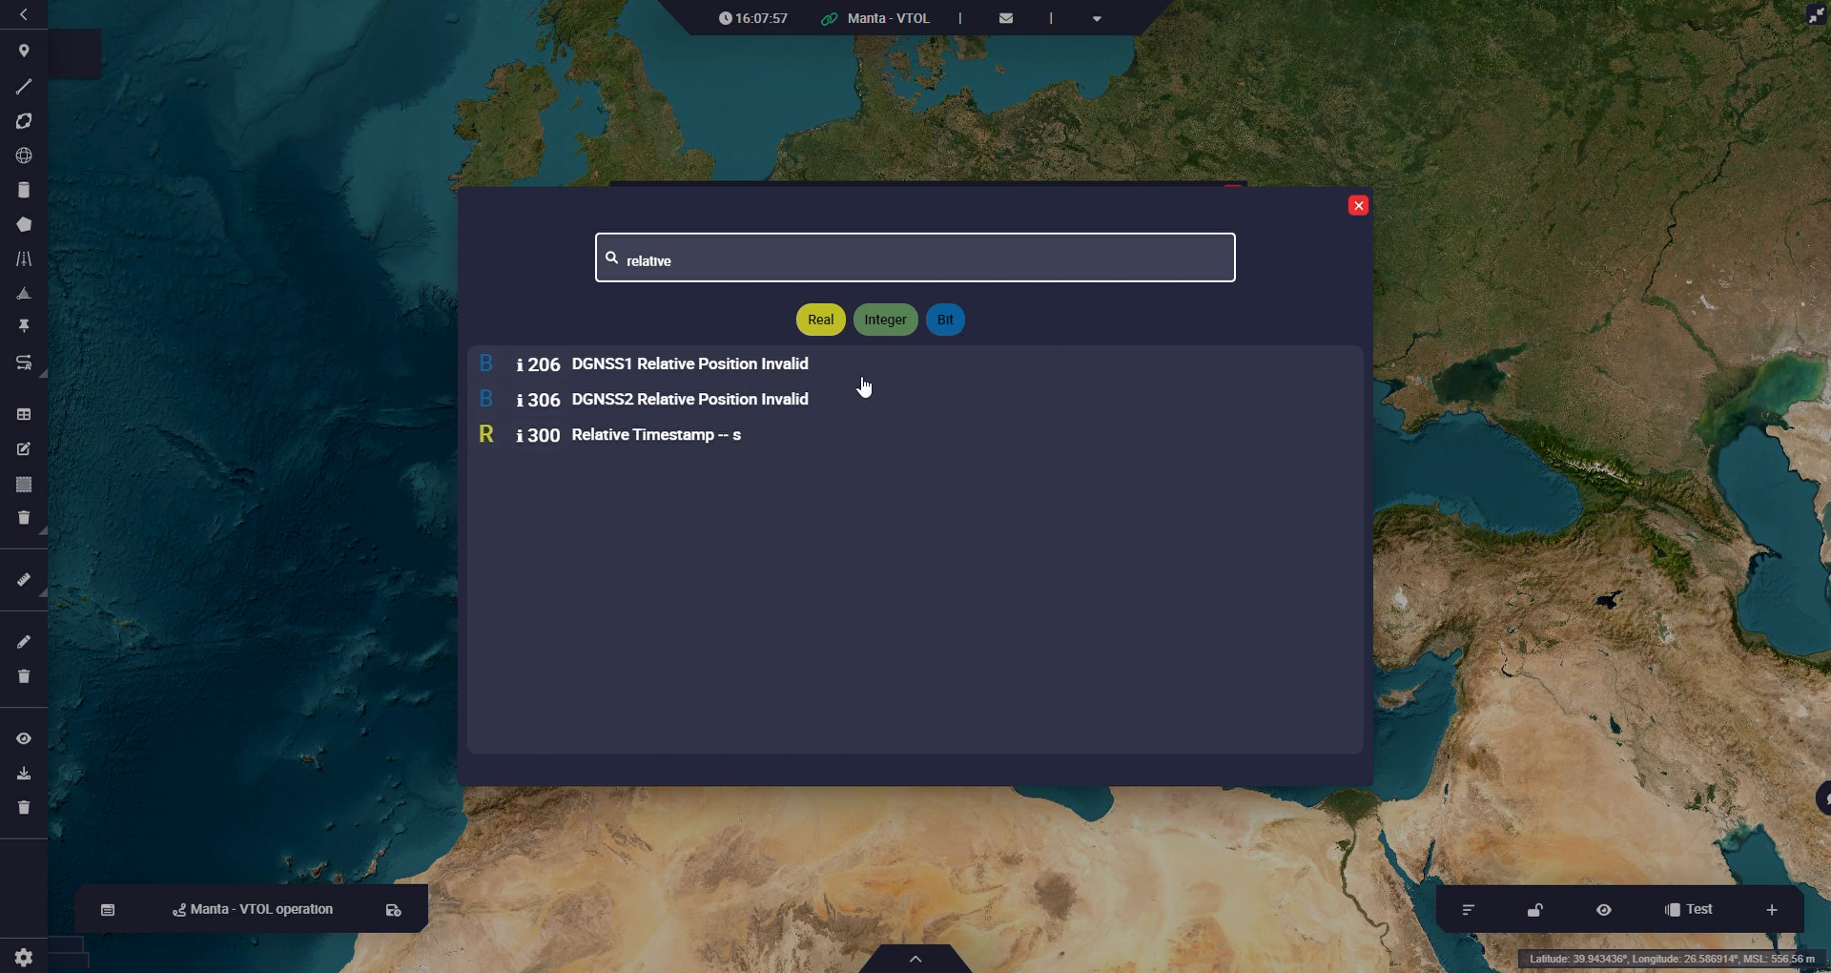
left_click(658, 435)
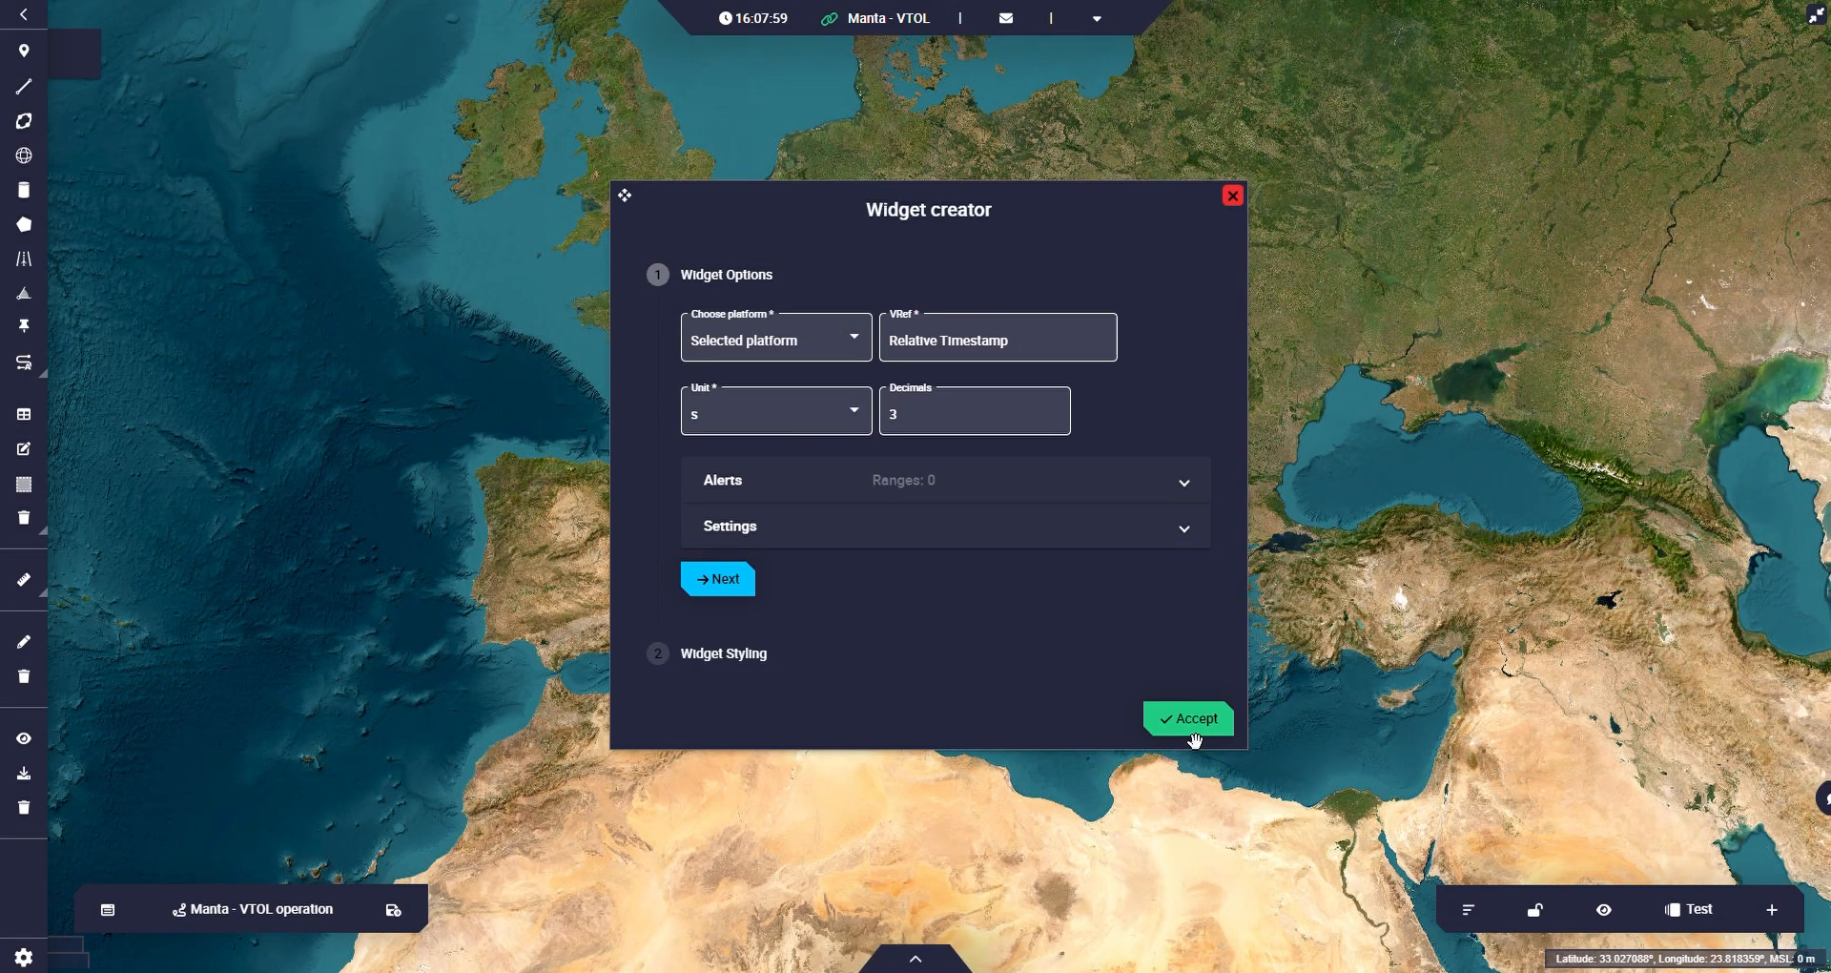
left_click(1190, 724)
left_click_drag(184, 82, 1600, 209)
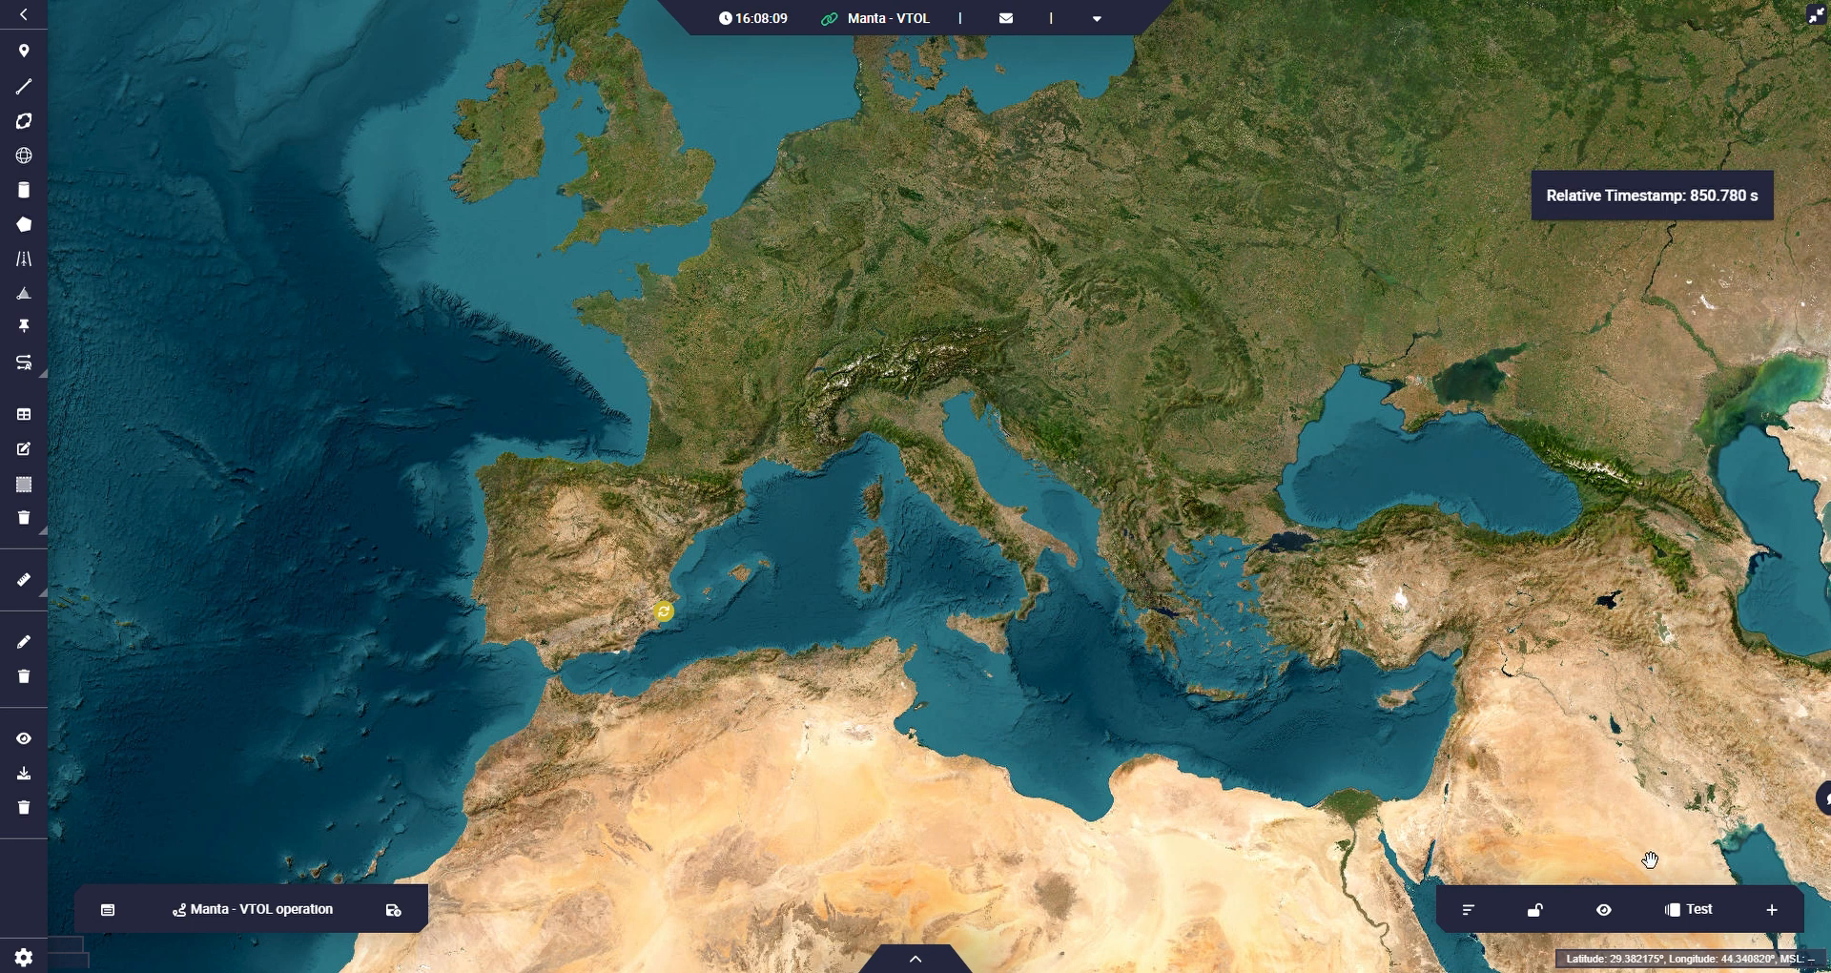
Start a new Chart widget and add one data series to it.
left_click(1772, 908)
mouse_move(1729, 727)
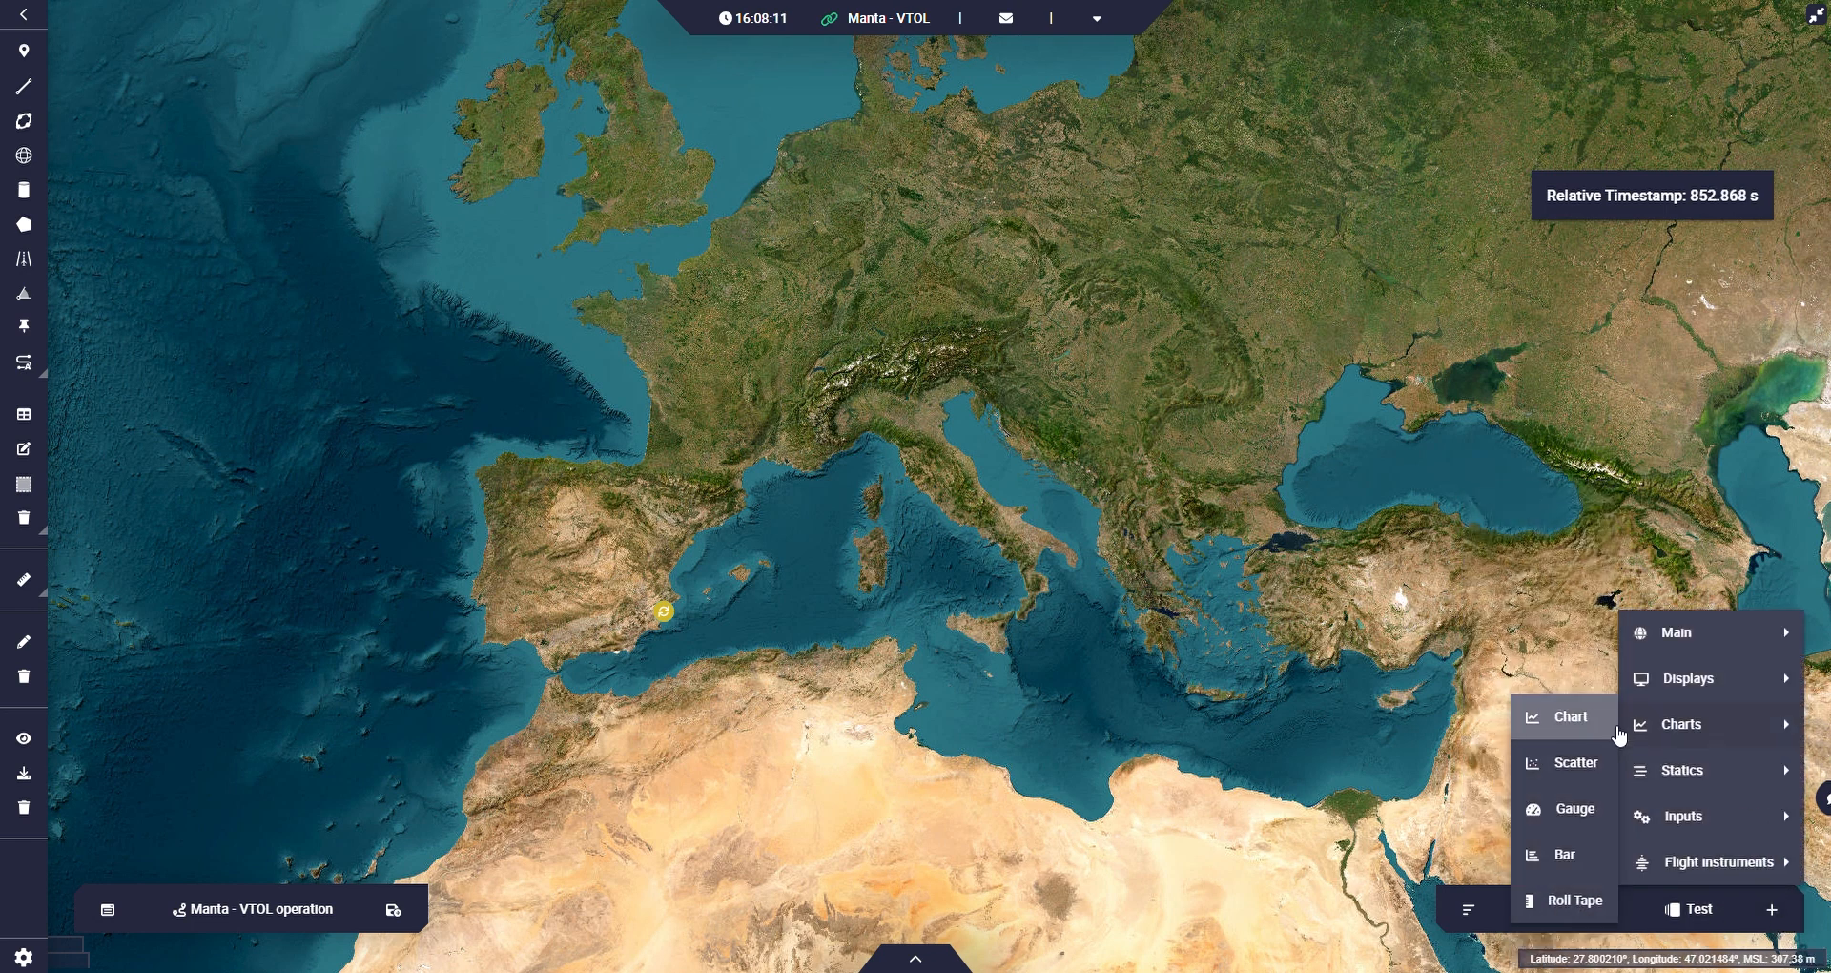
left_click(1589, 726)
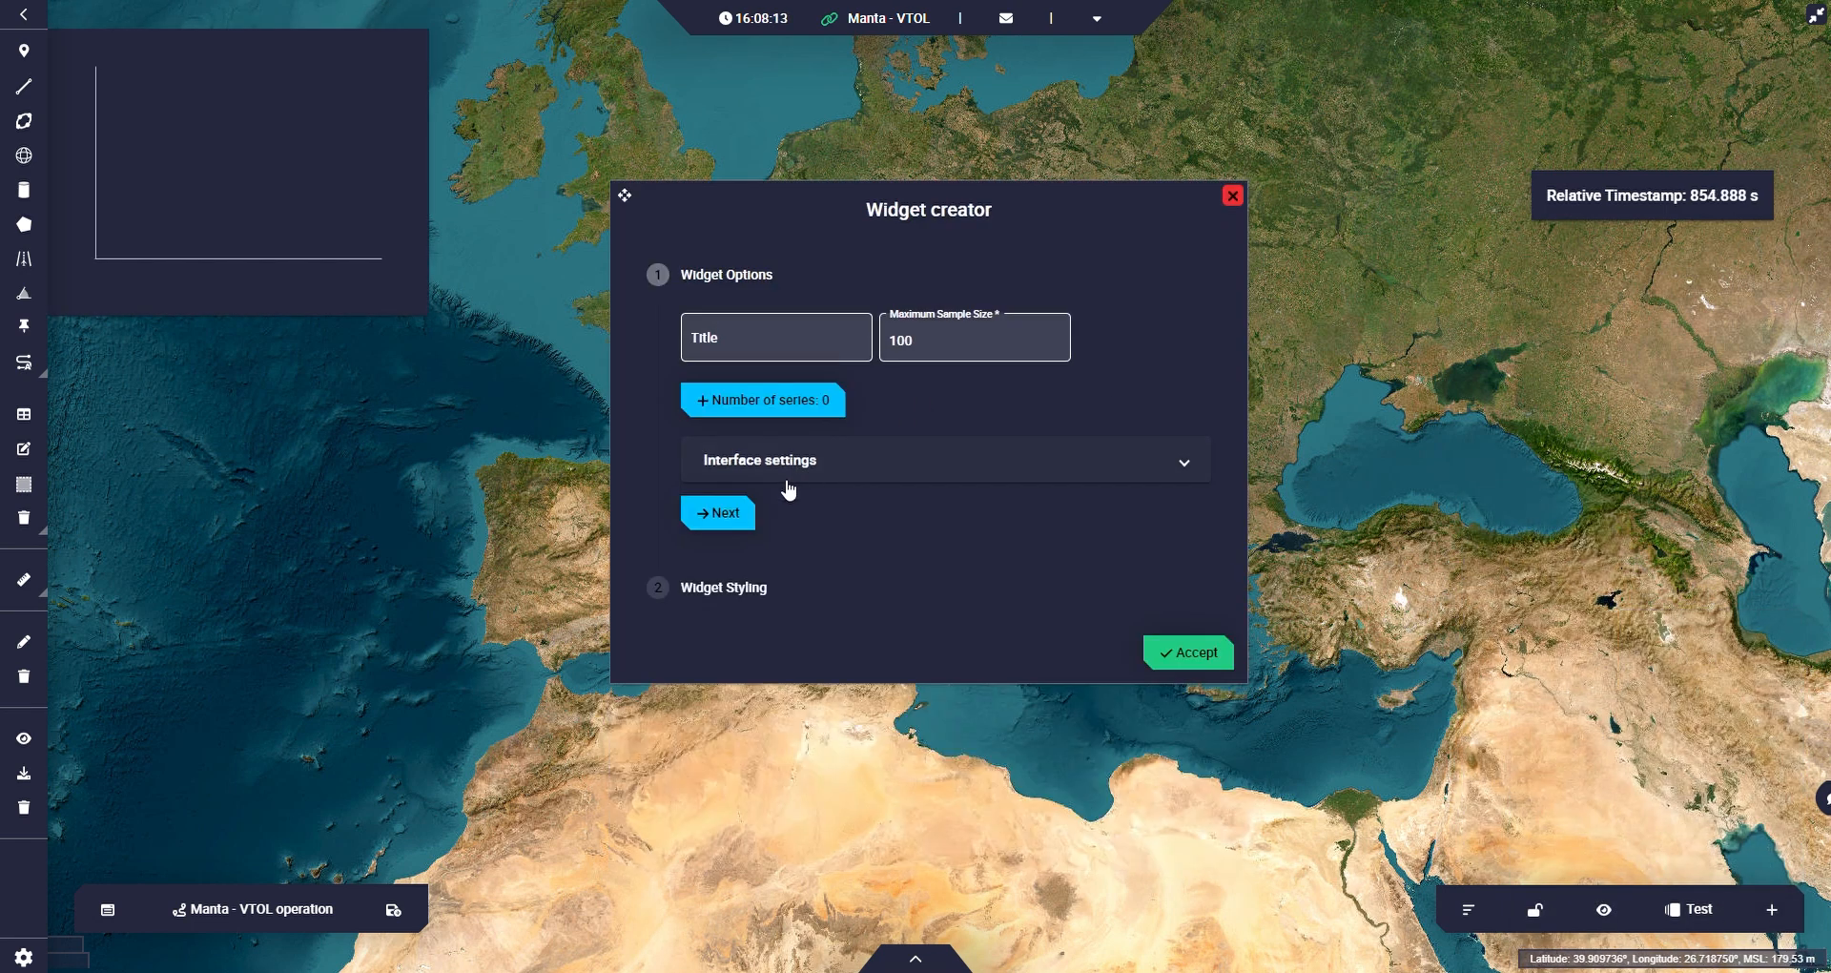
left_click(774, 411)
left_click(848, 471)
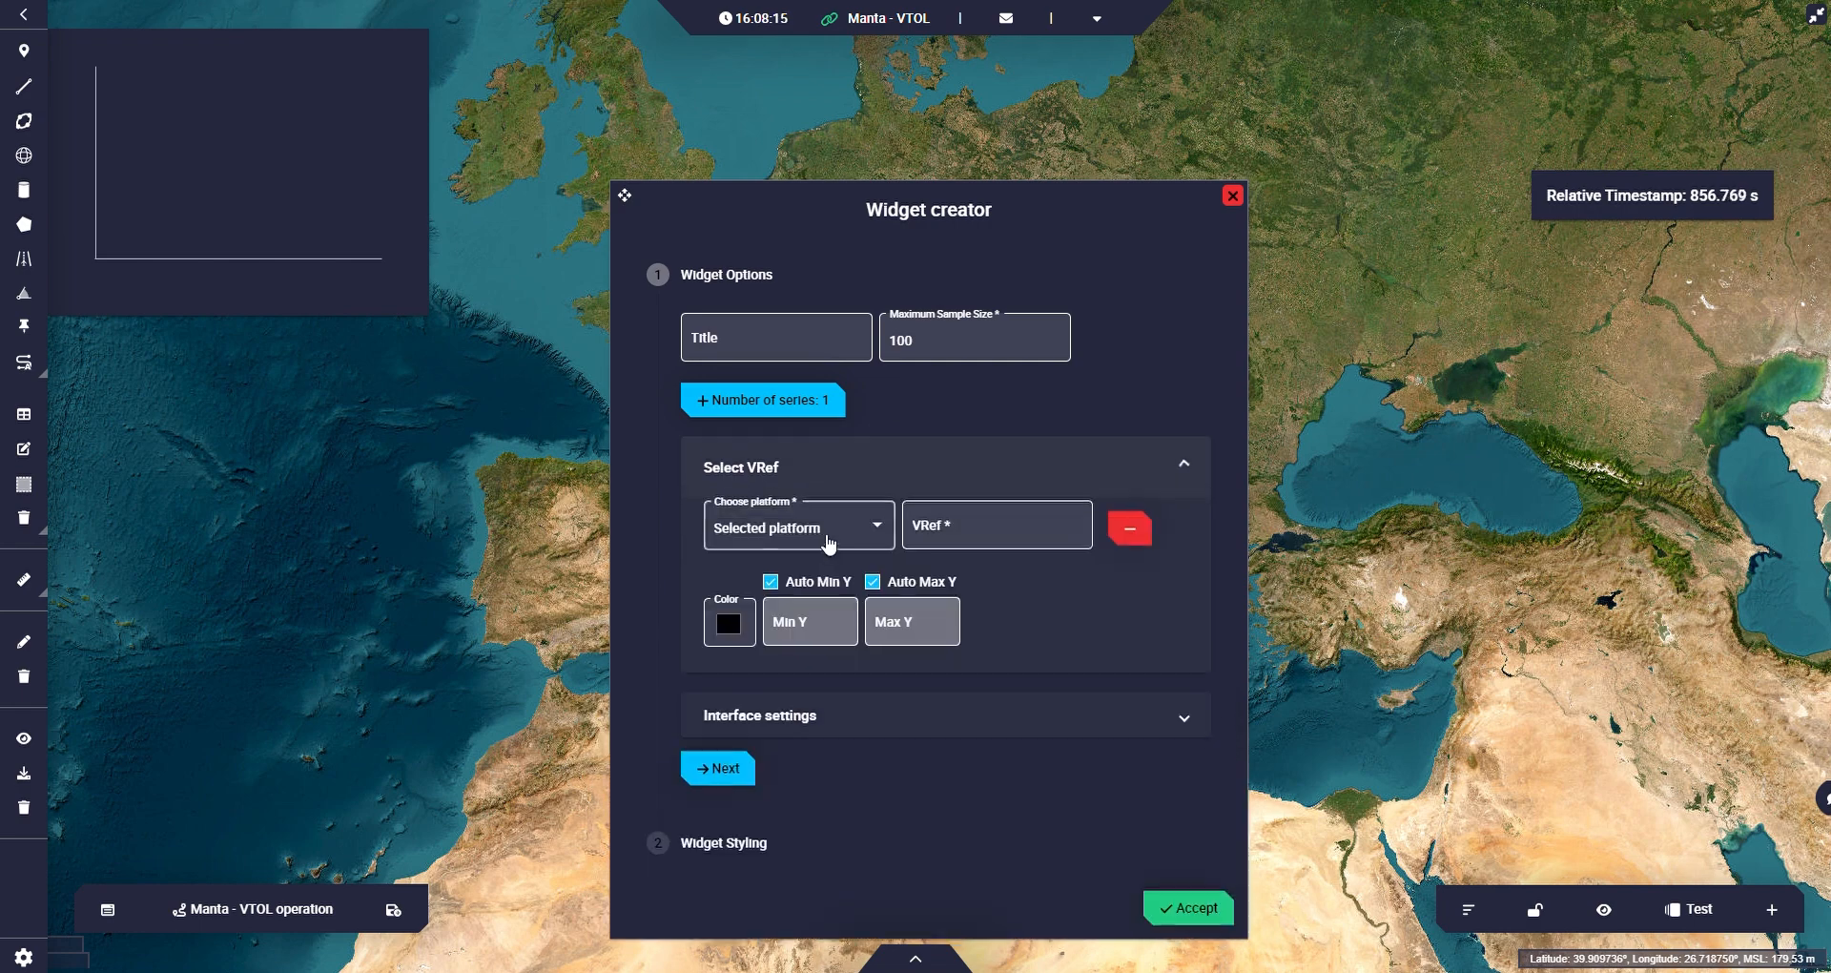
Assign Relative Timestamp to the chart's series and place the finished chart just below the Relative Timestamp label.
left_click(949, 542)
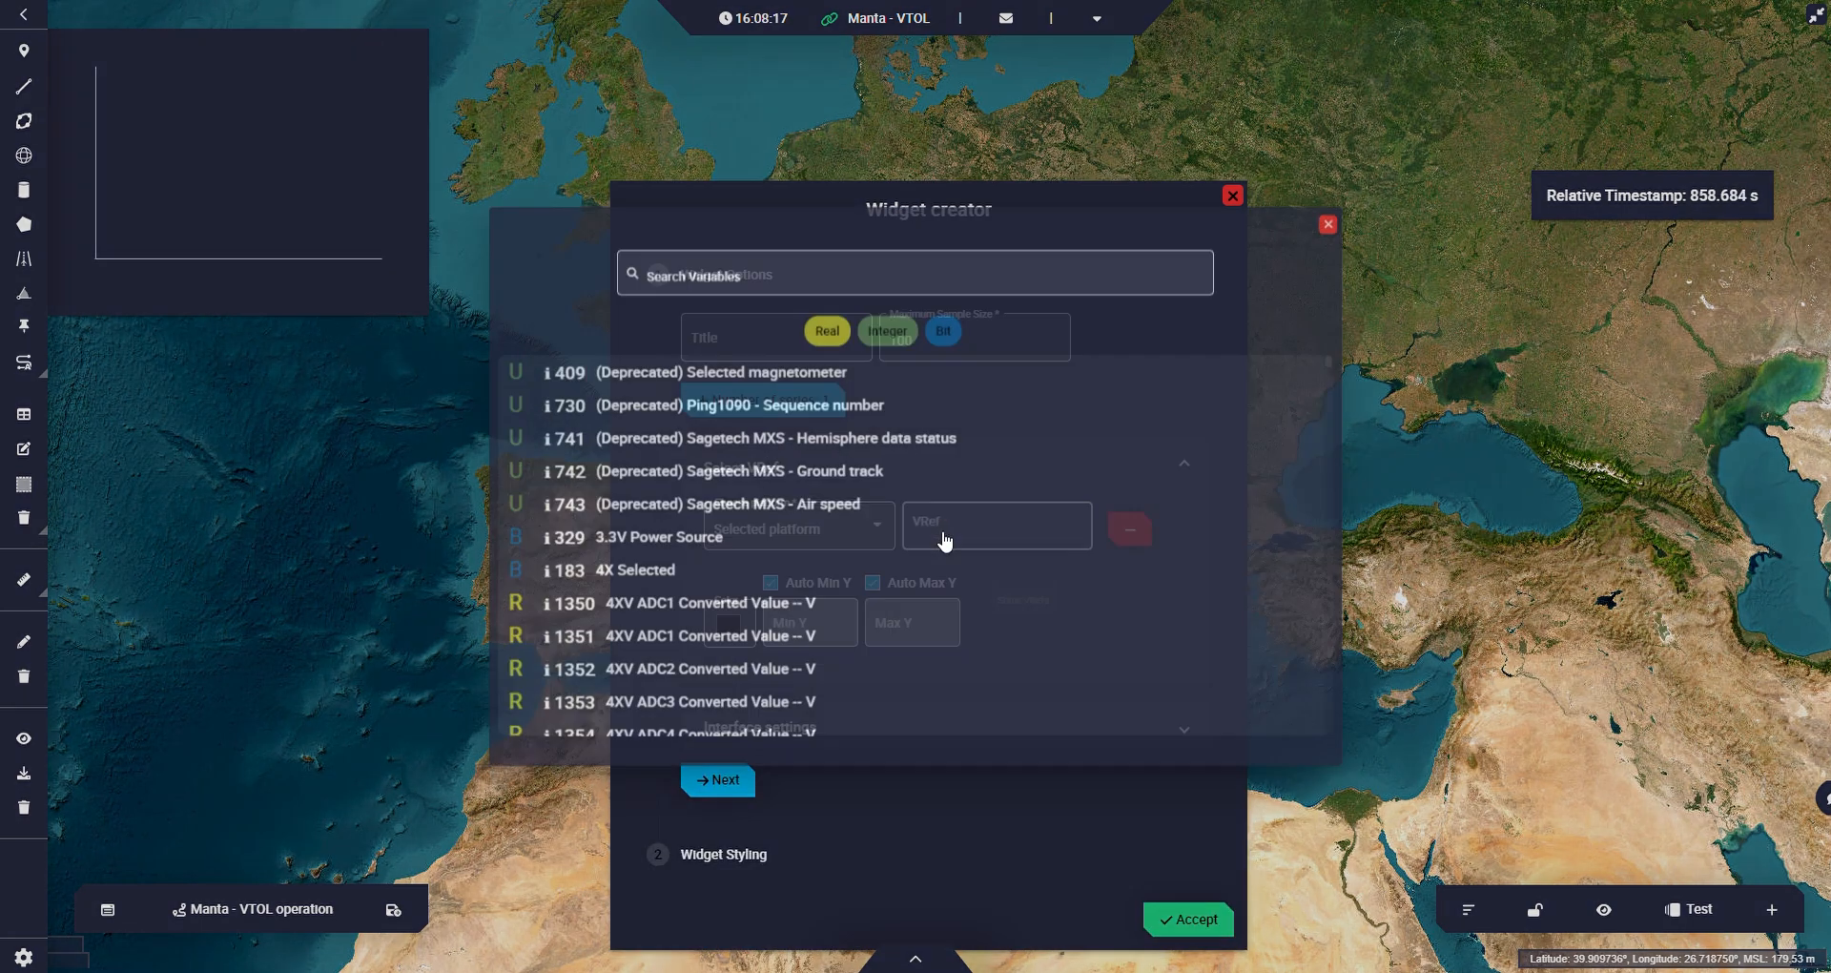
type("relat")
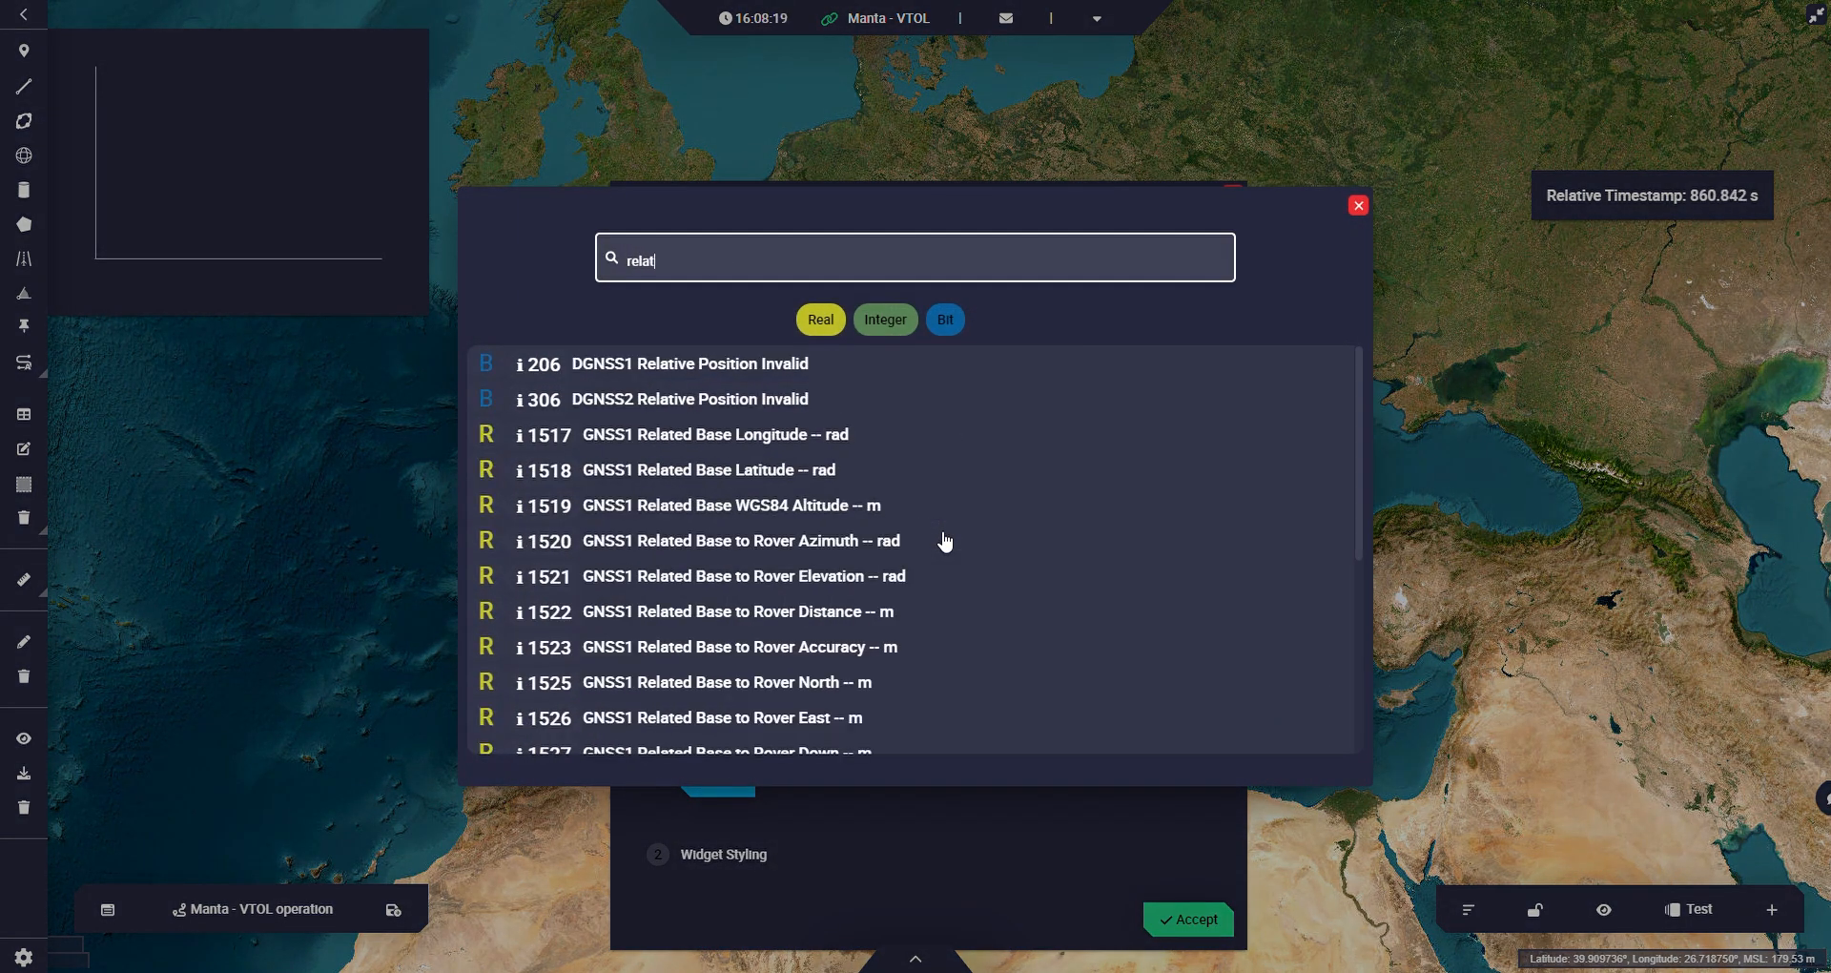
type("ive")
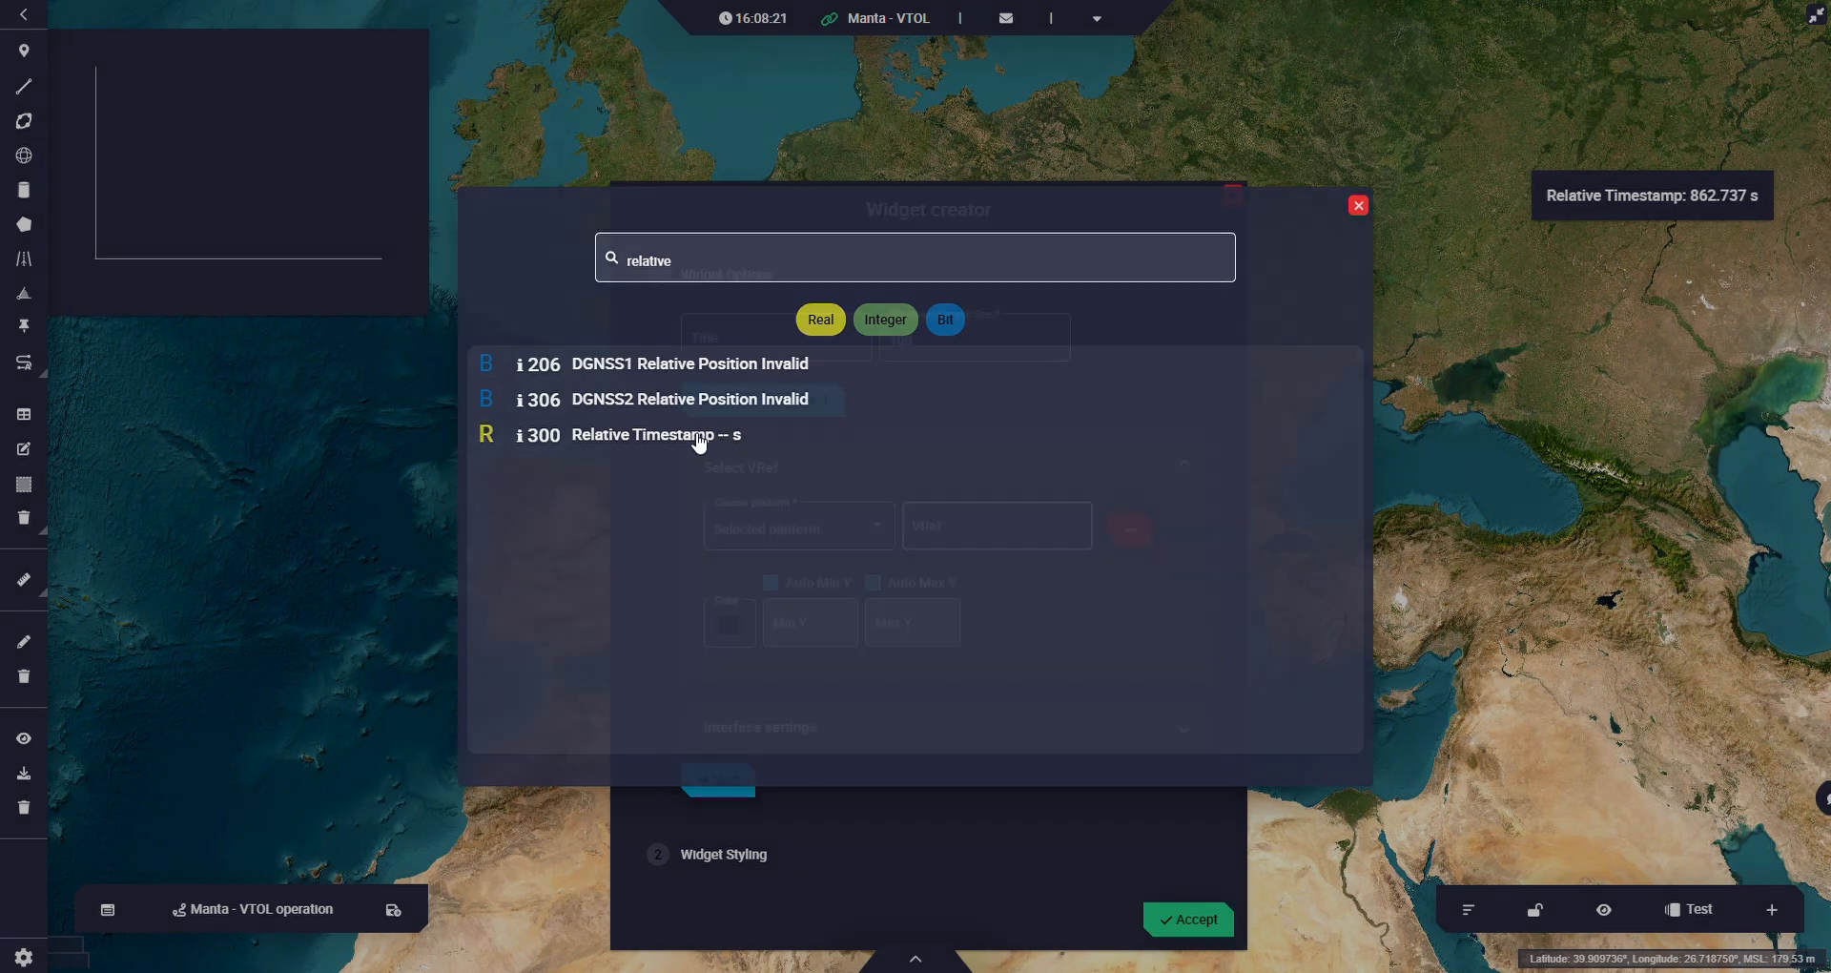
left_click(695, 436)
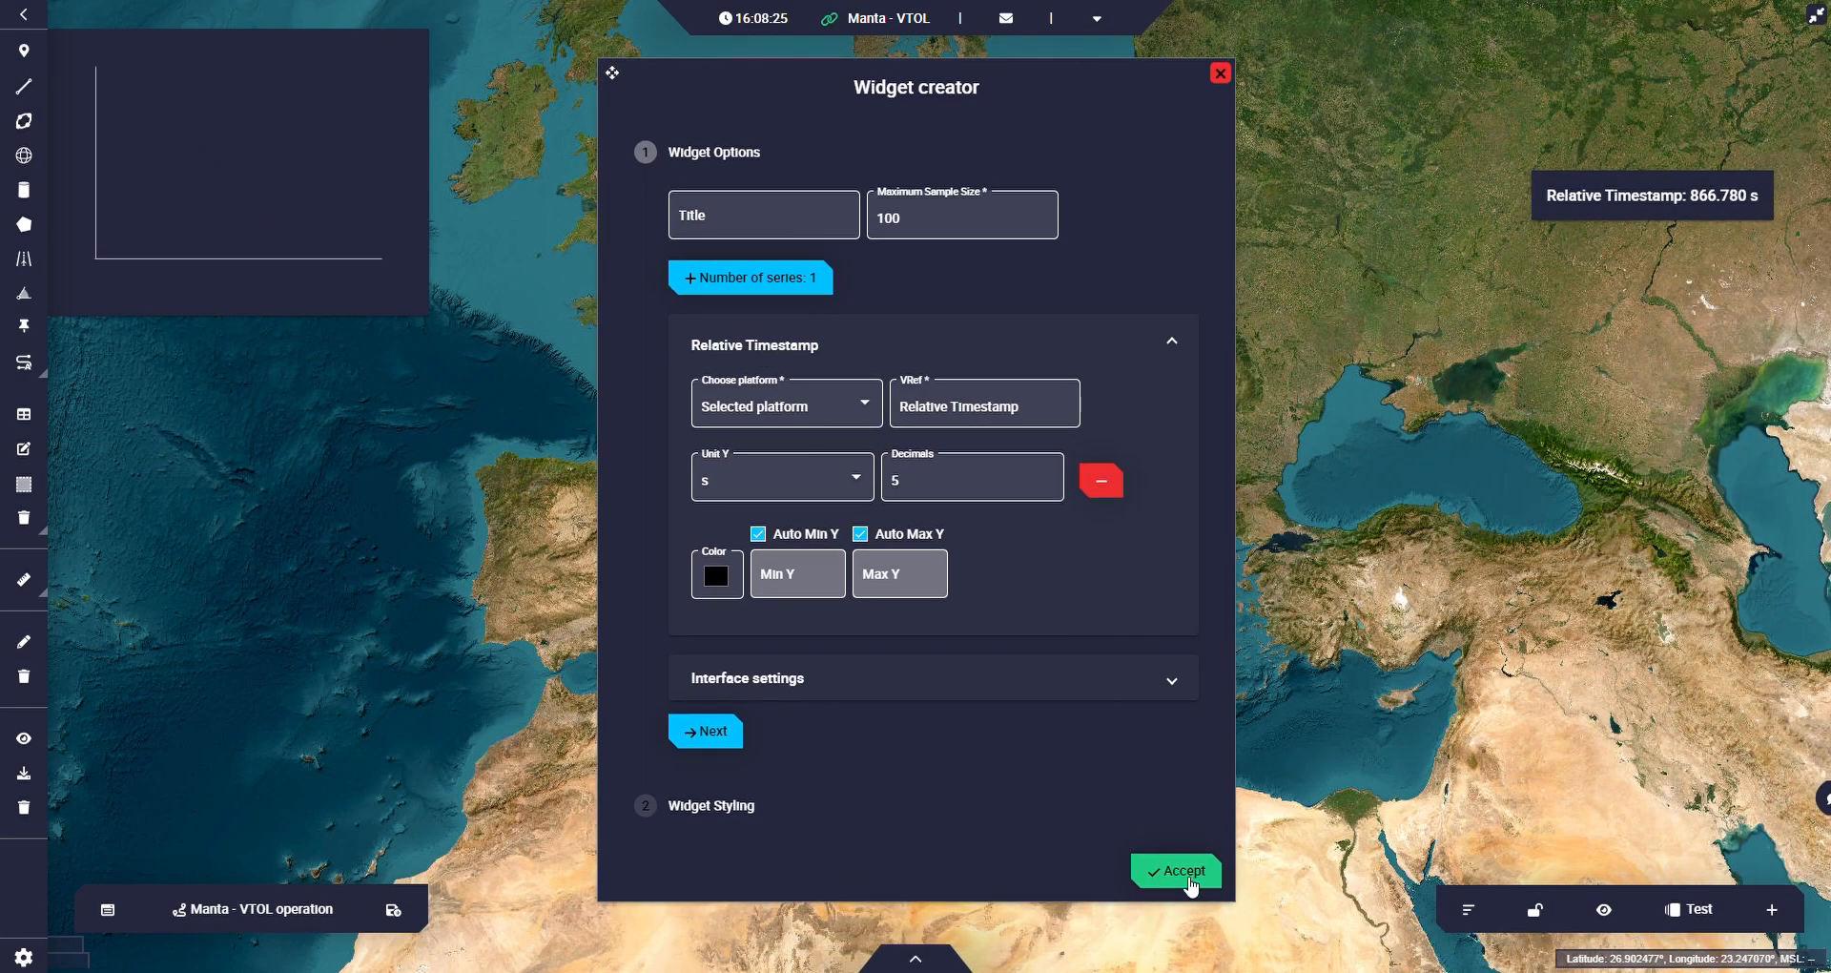
left_click(1189, 883)
left_click_drag(82, 49, 1335, 369)
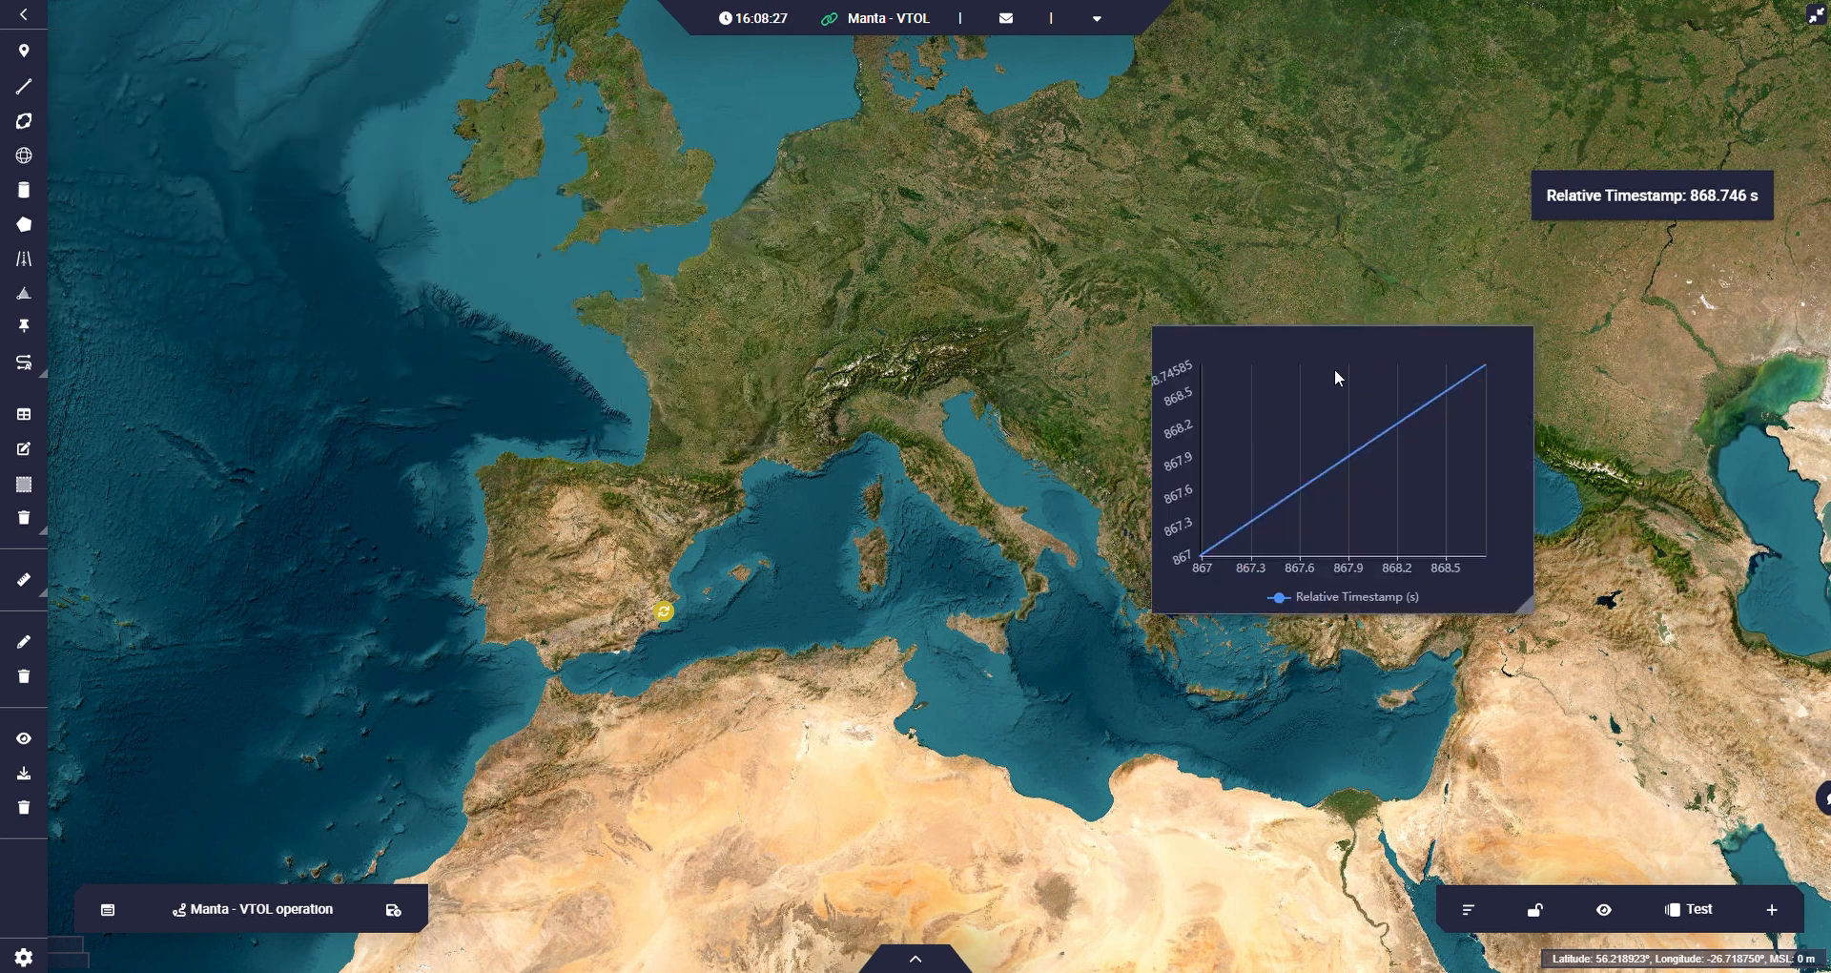
left_click_drag(1186, 358, 1465, 277)
Edit the Relative Timestamp chart and set its maximum sample size to 10000.
mouse_move(1732, 320)
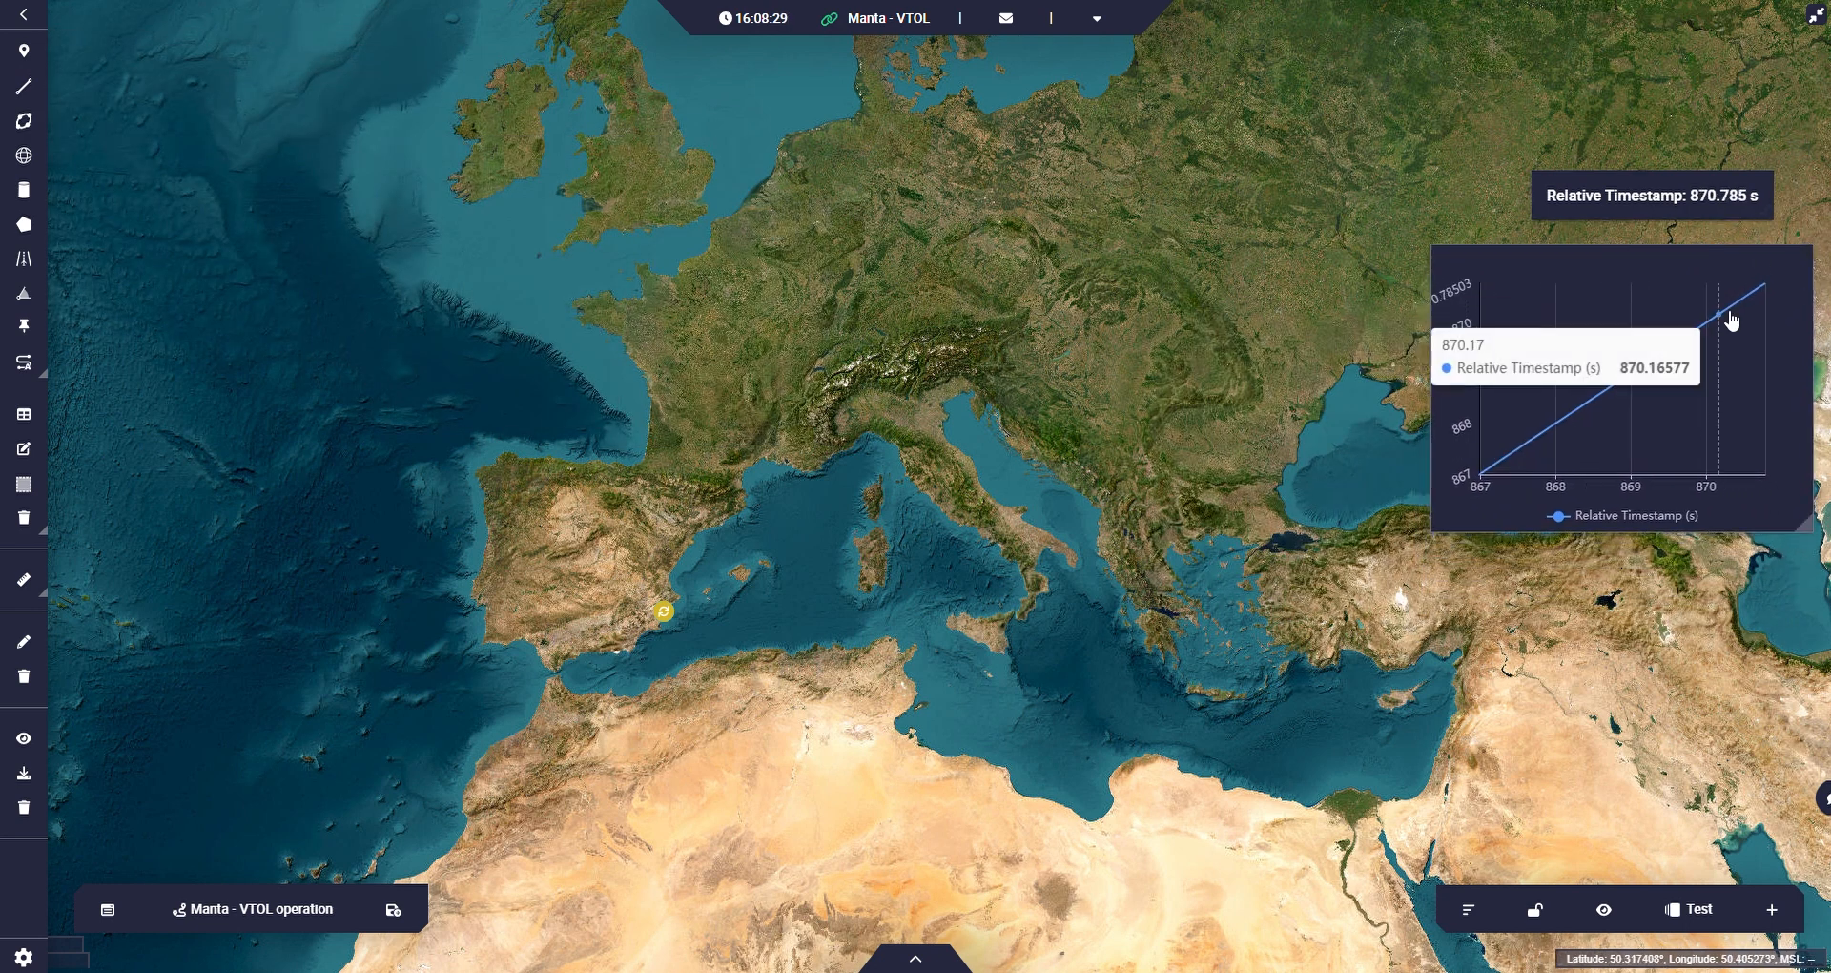
right_click(1678, 495)
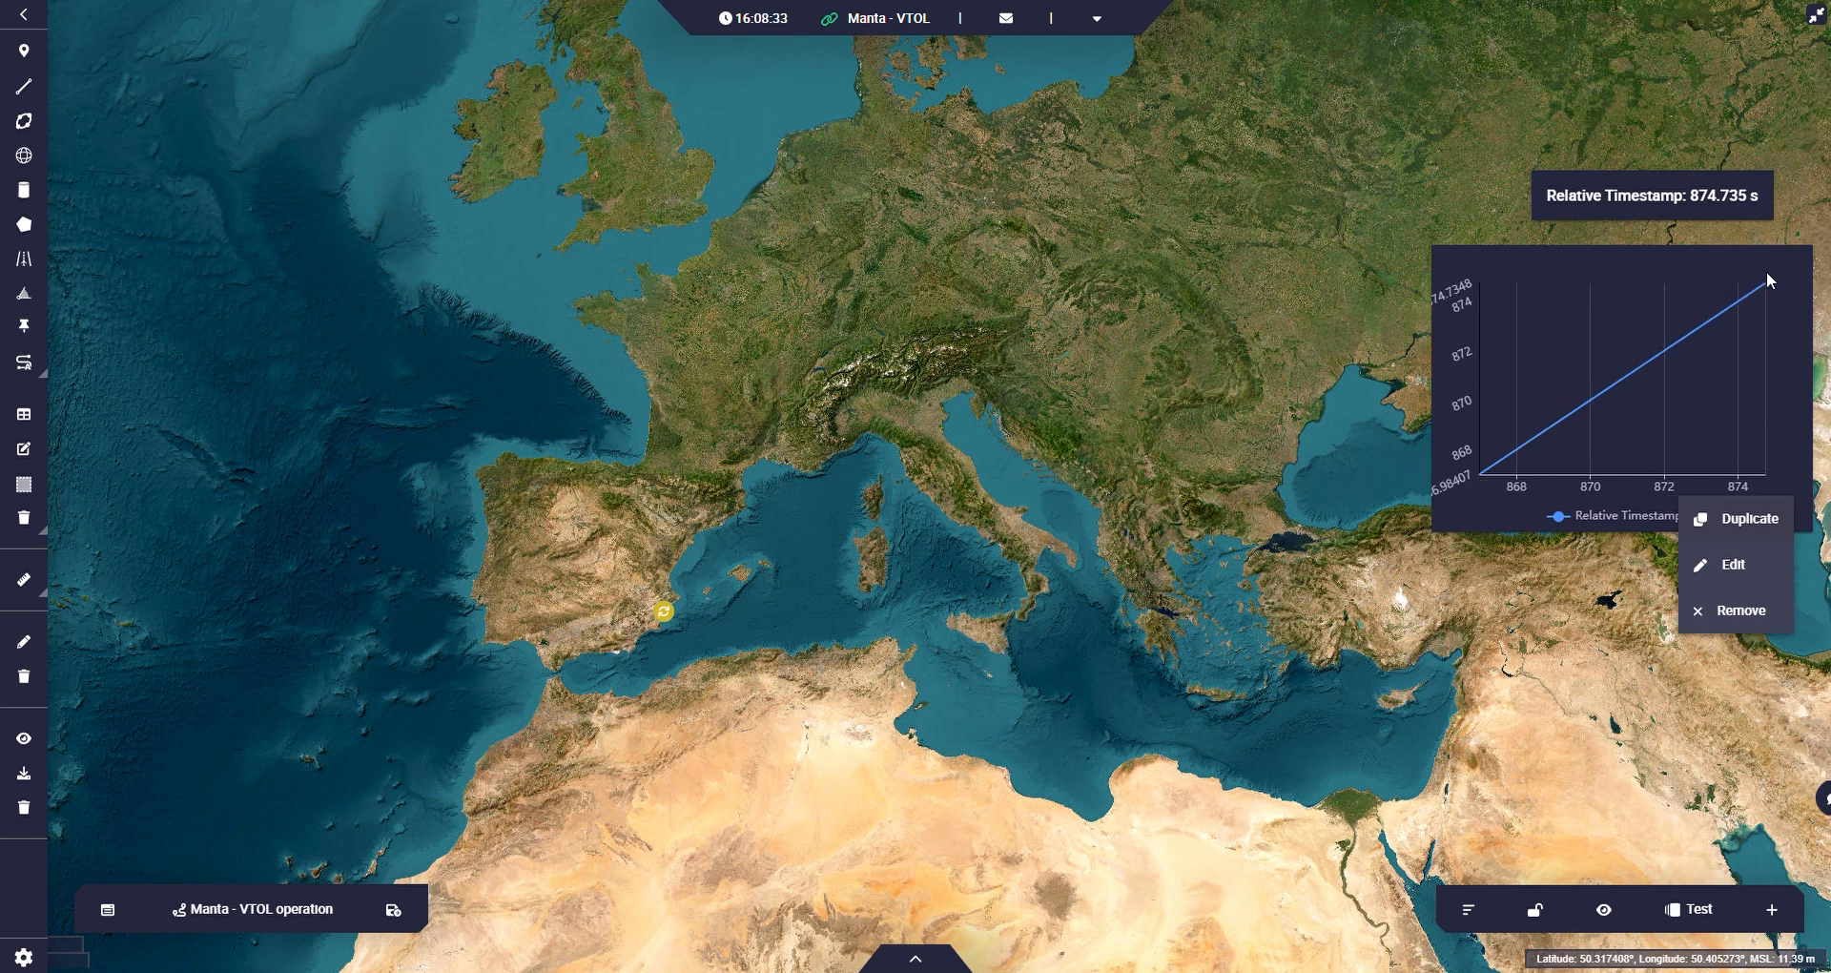
right_click(1766, 273)
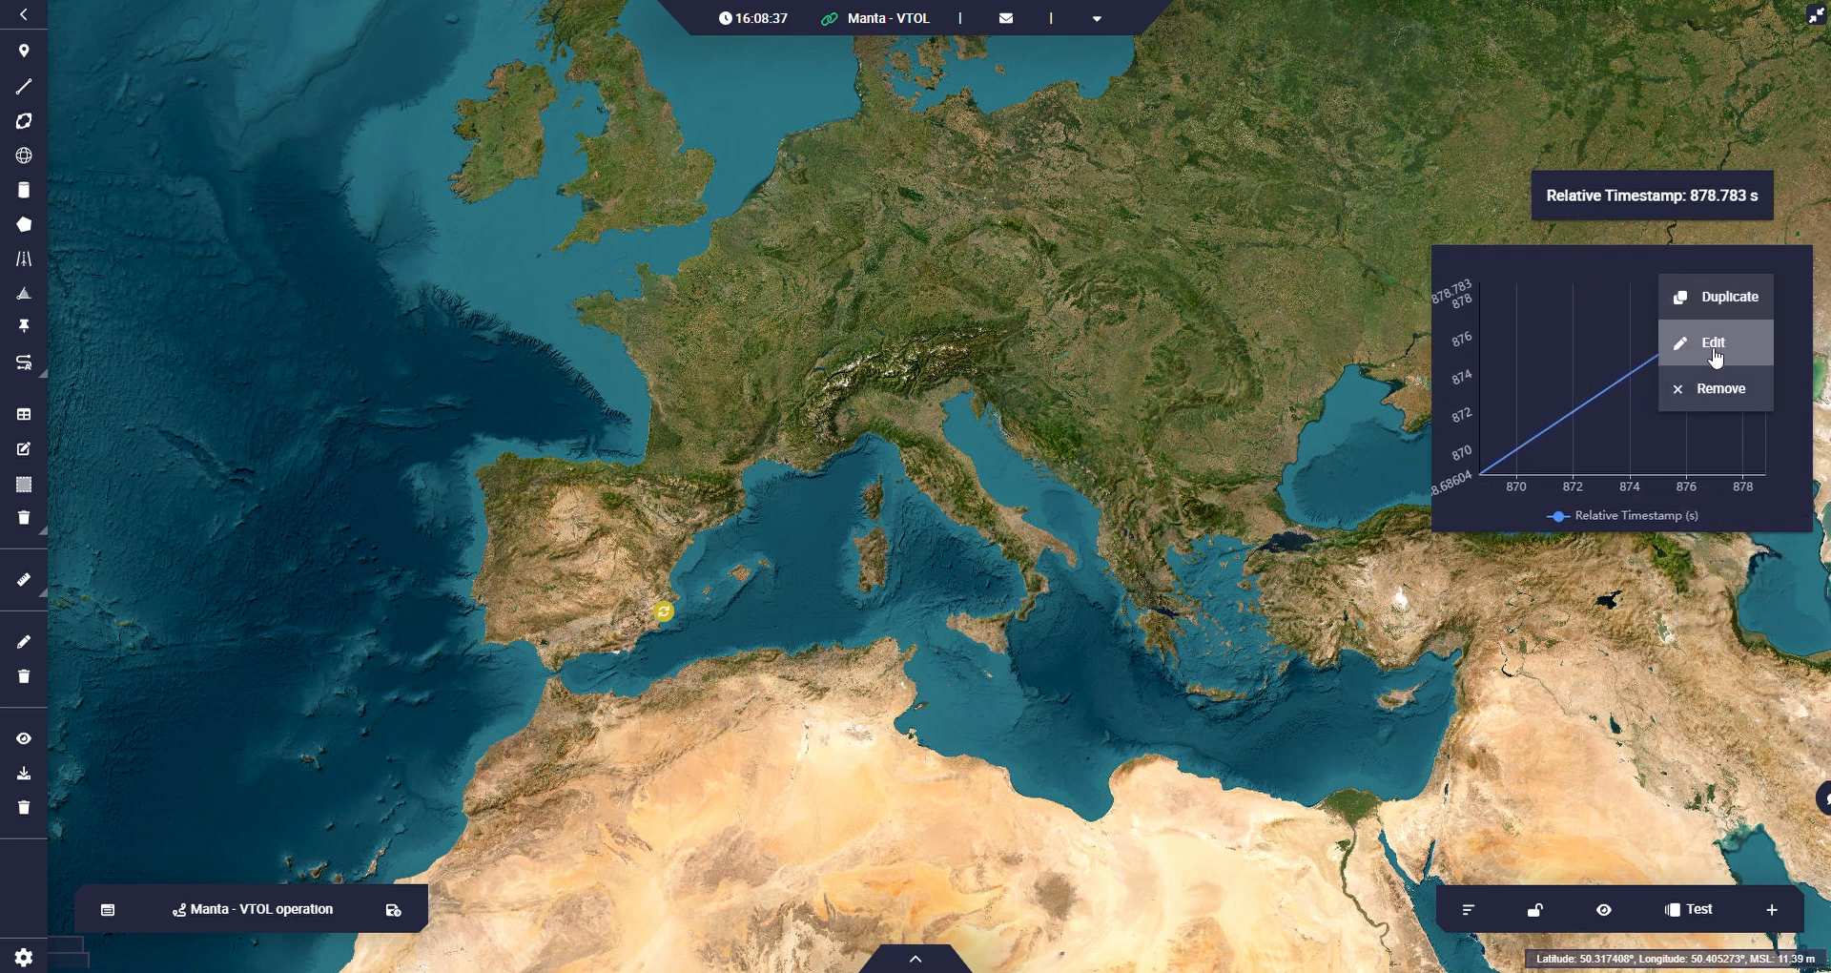
left_click(1714, 345)
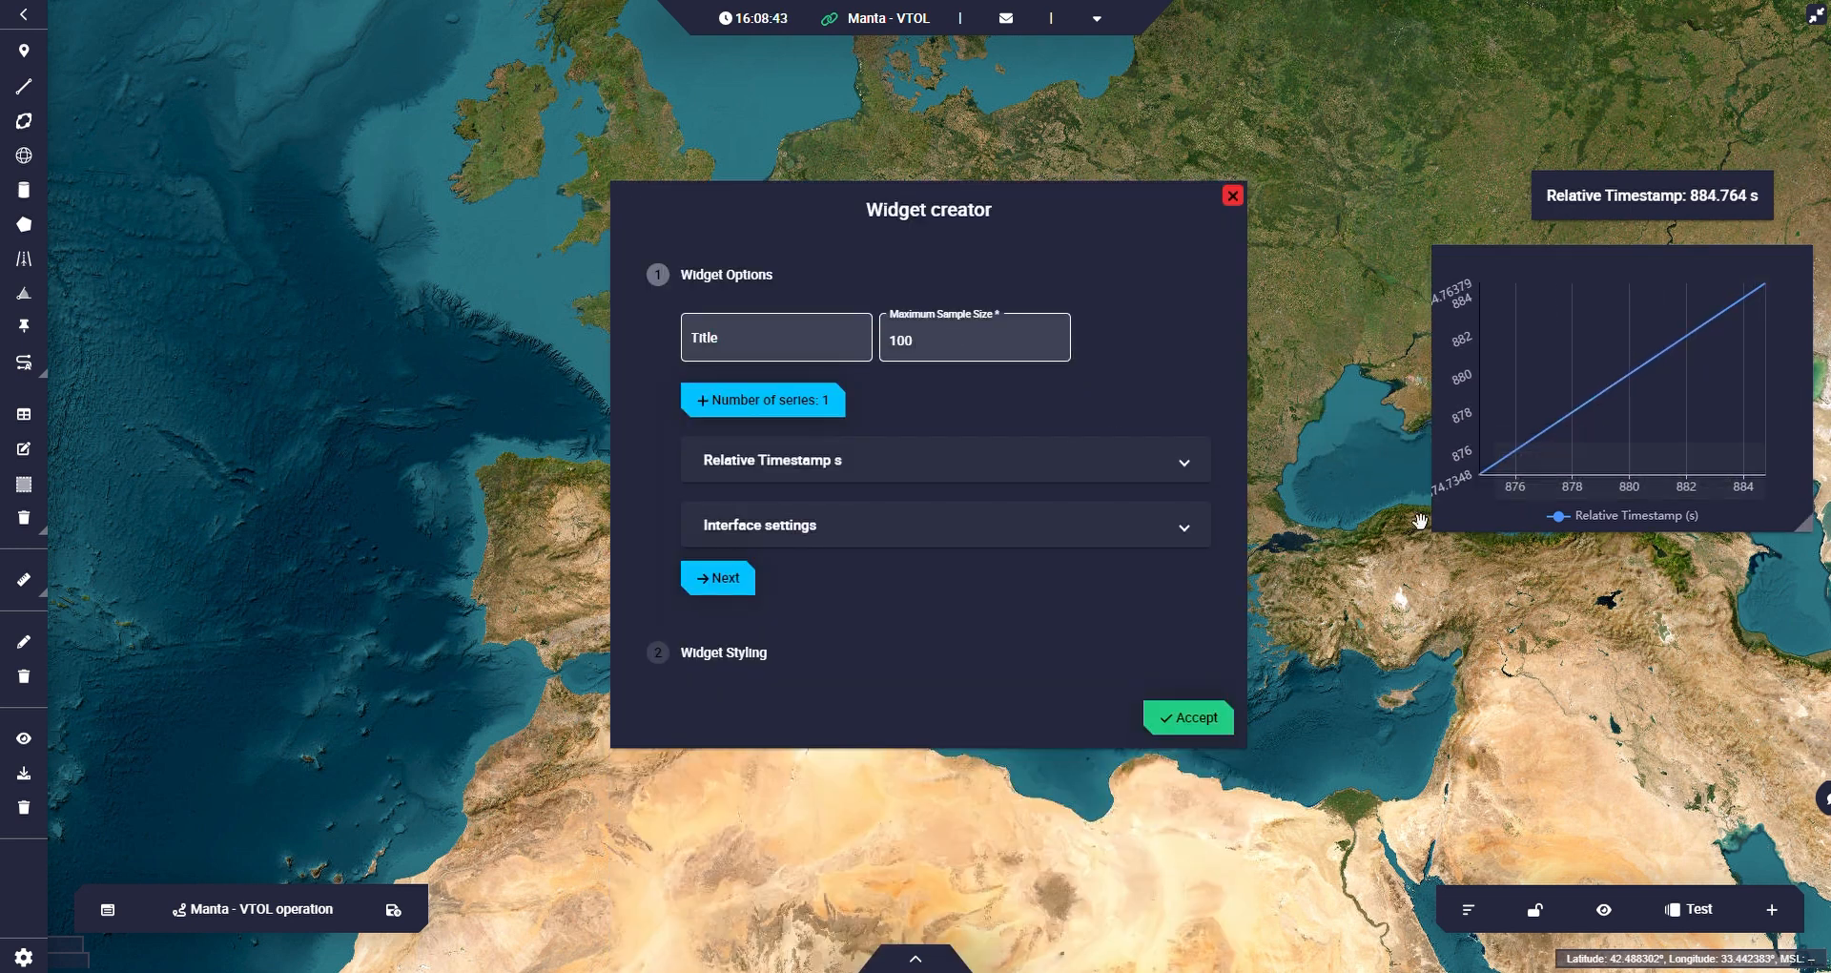
left_click(935, 345)
type("00")
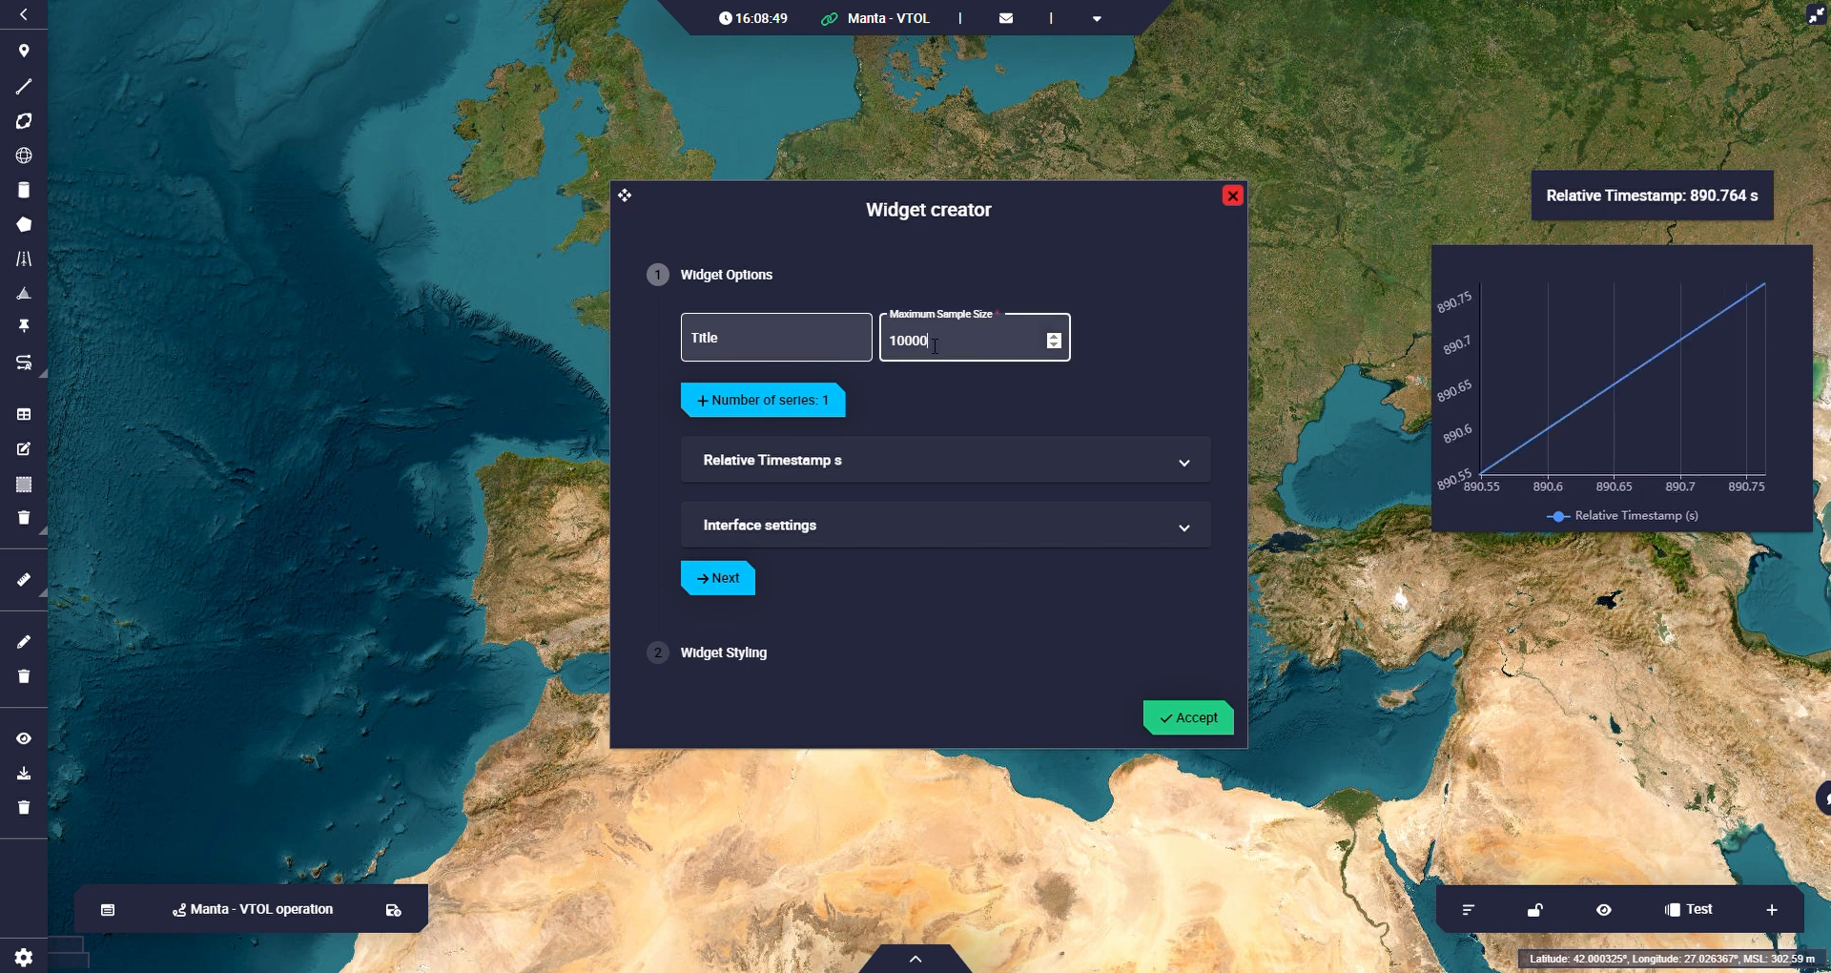
left_click(1188, 717)
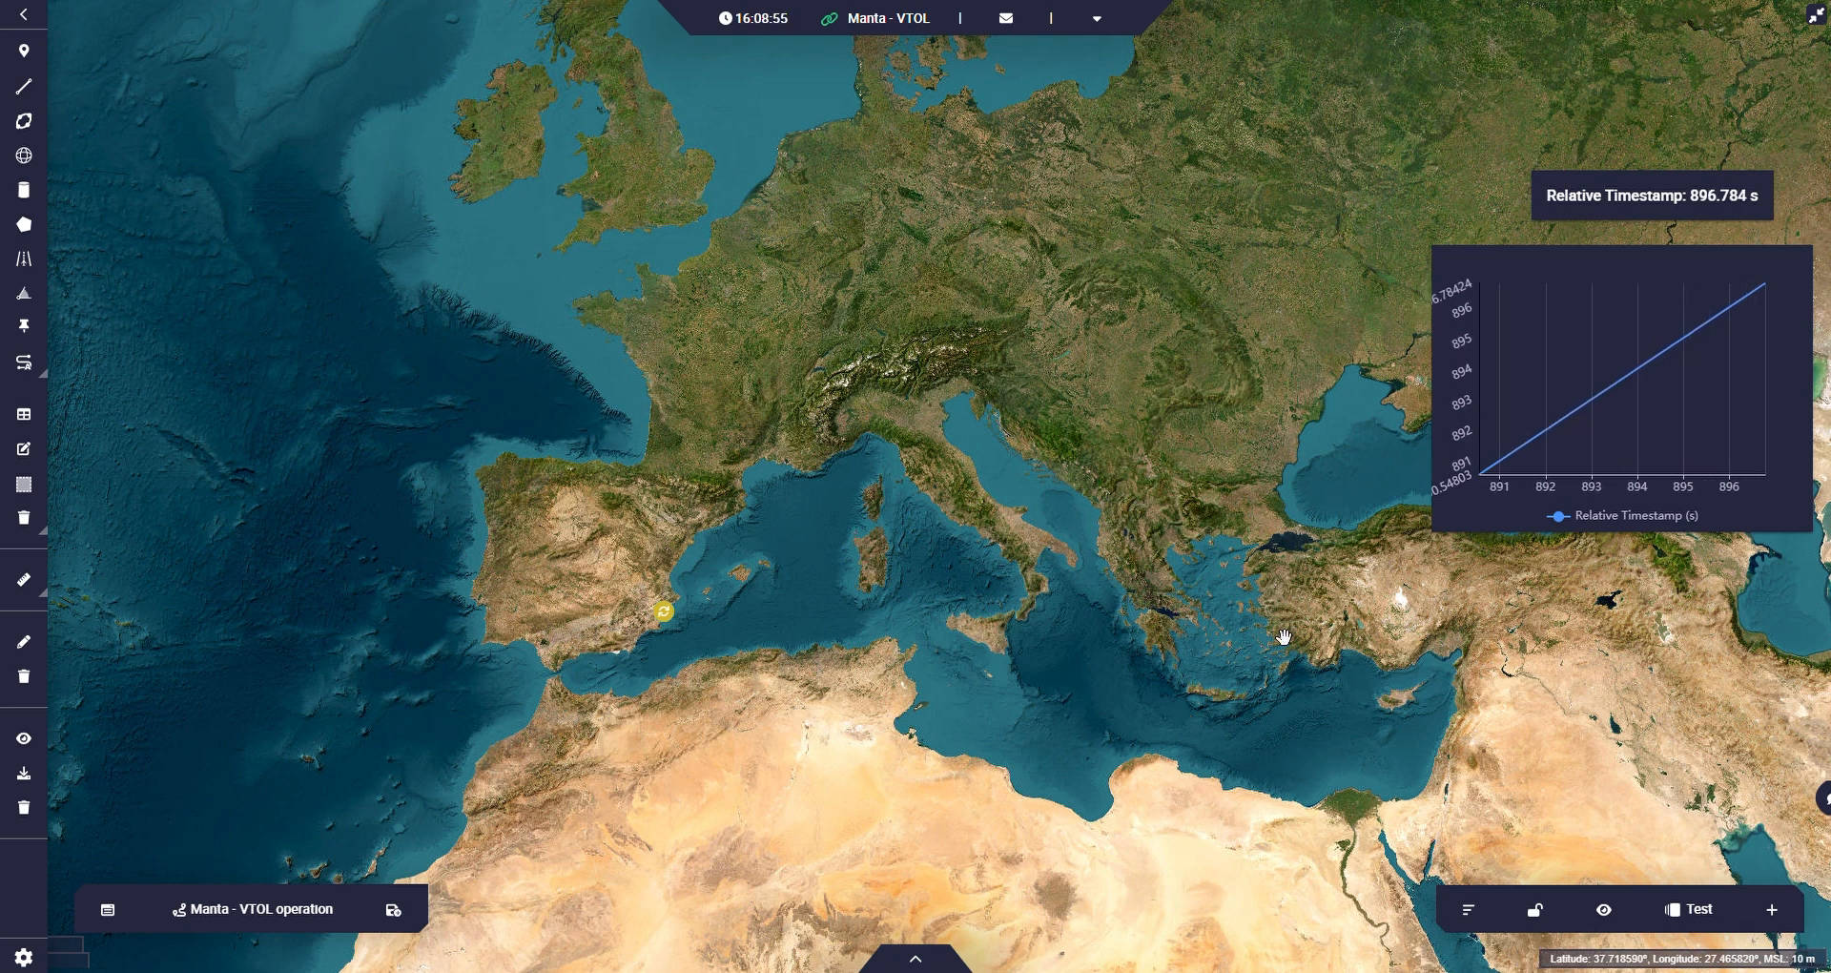
Start another label widget and filter its variable list to Bit variables matching "user".
left_click(1772, 909)
mouse_move(1748, 860)
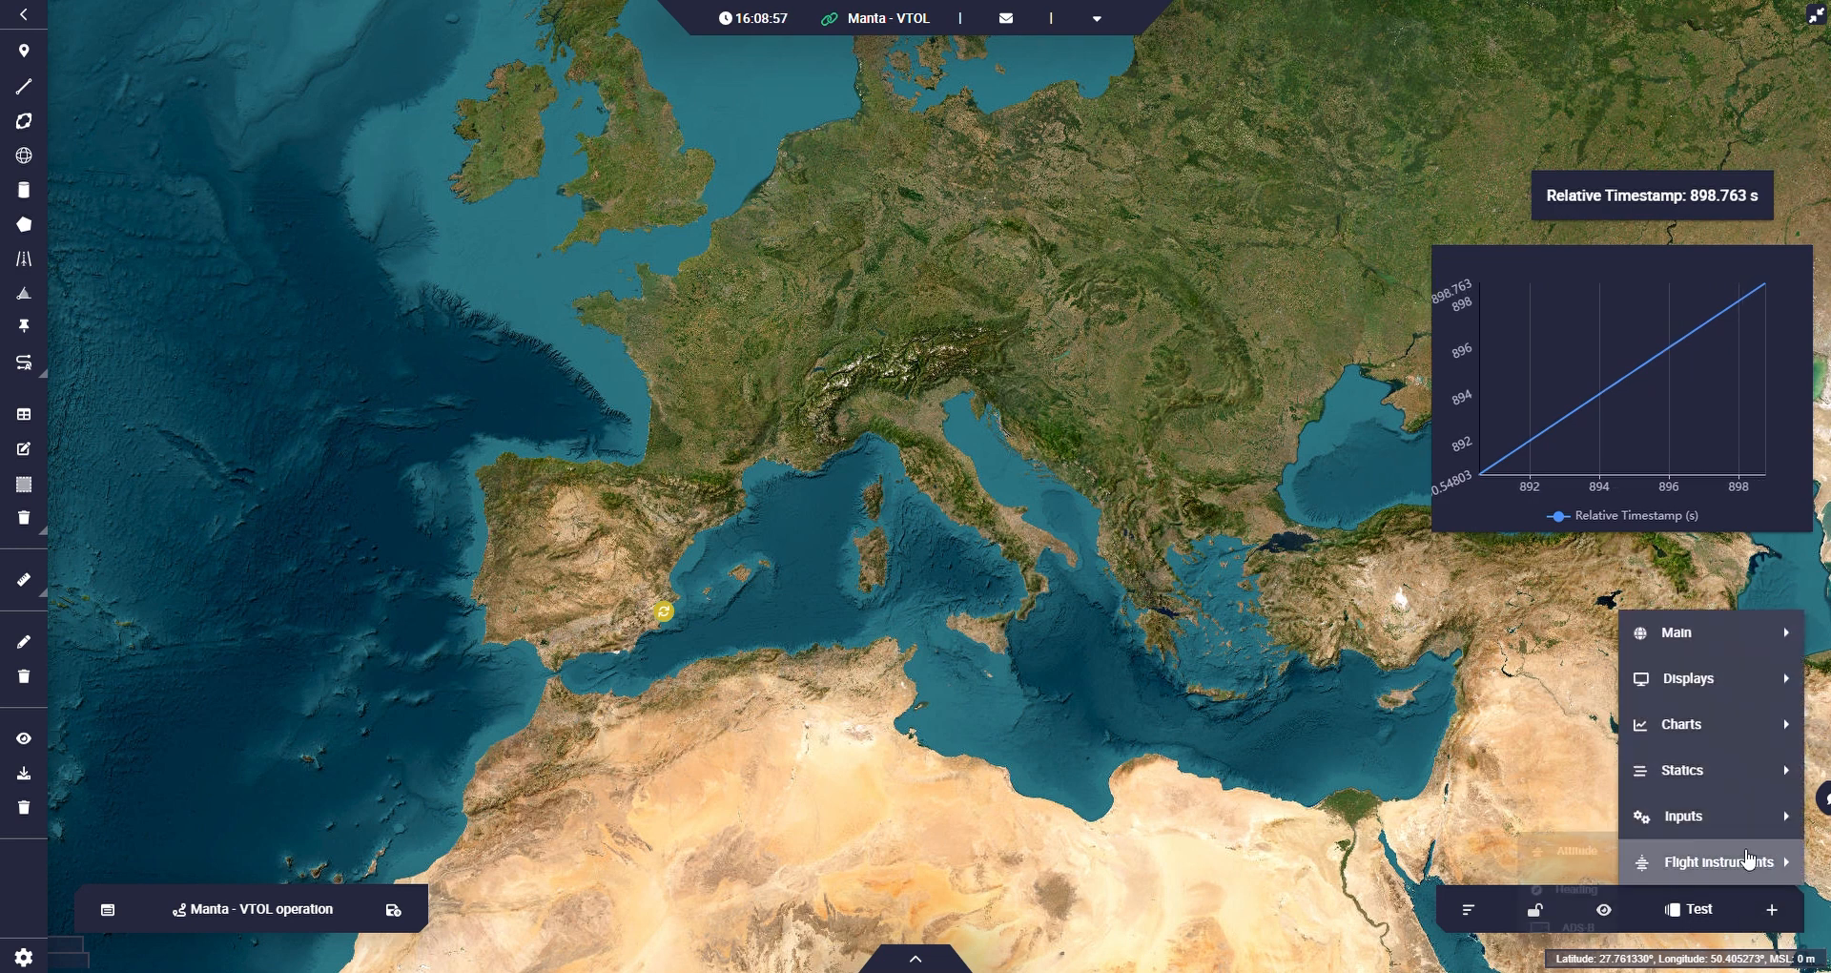
mouse_move(1717, 679)
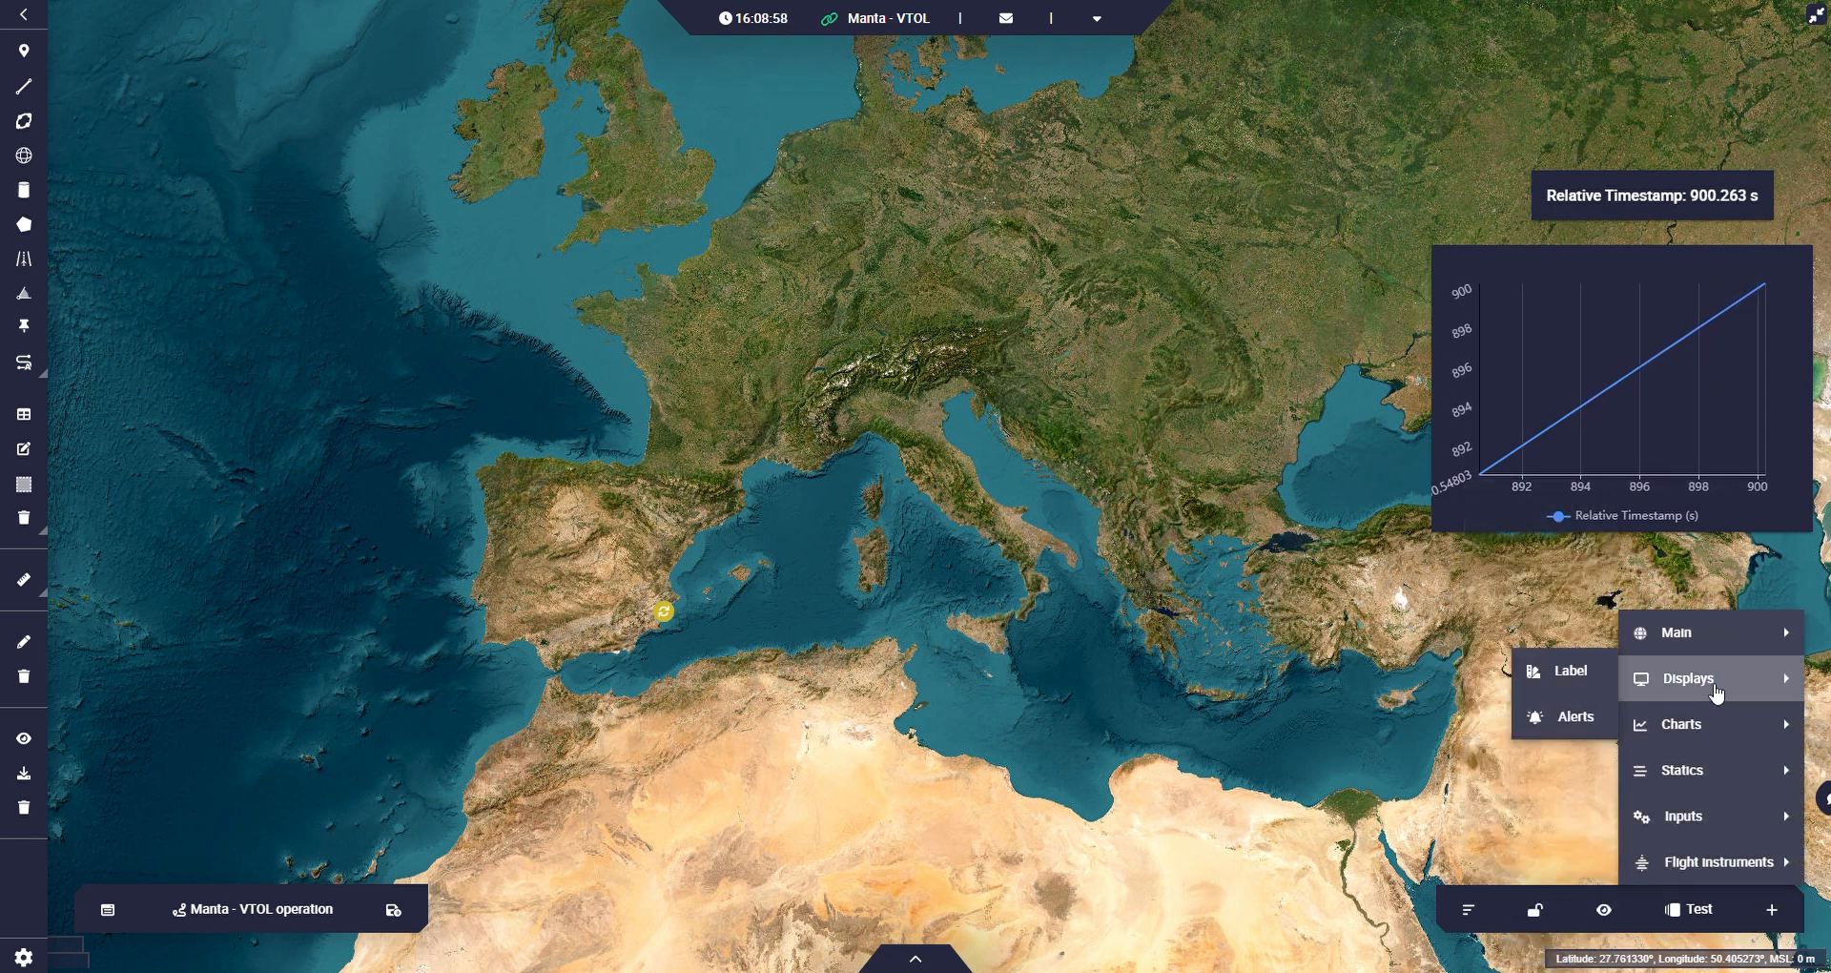
left_click(1579, 676)
left_click(941, 360)
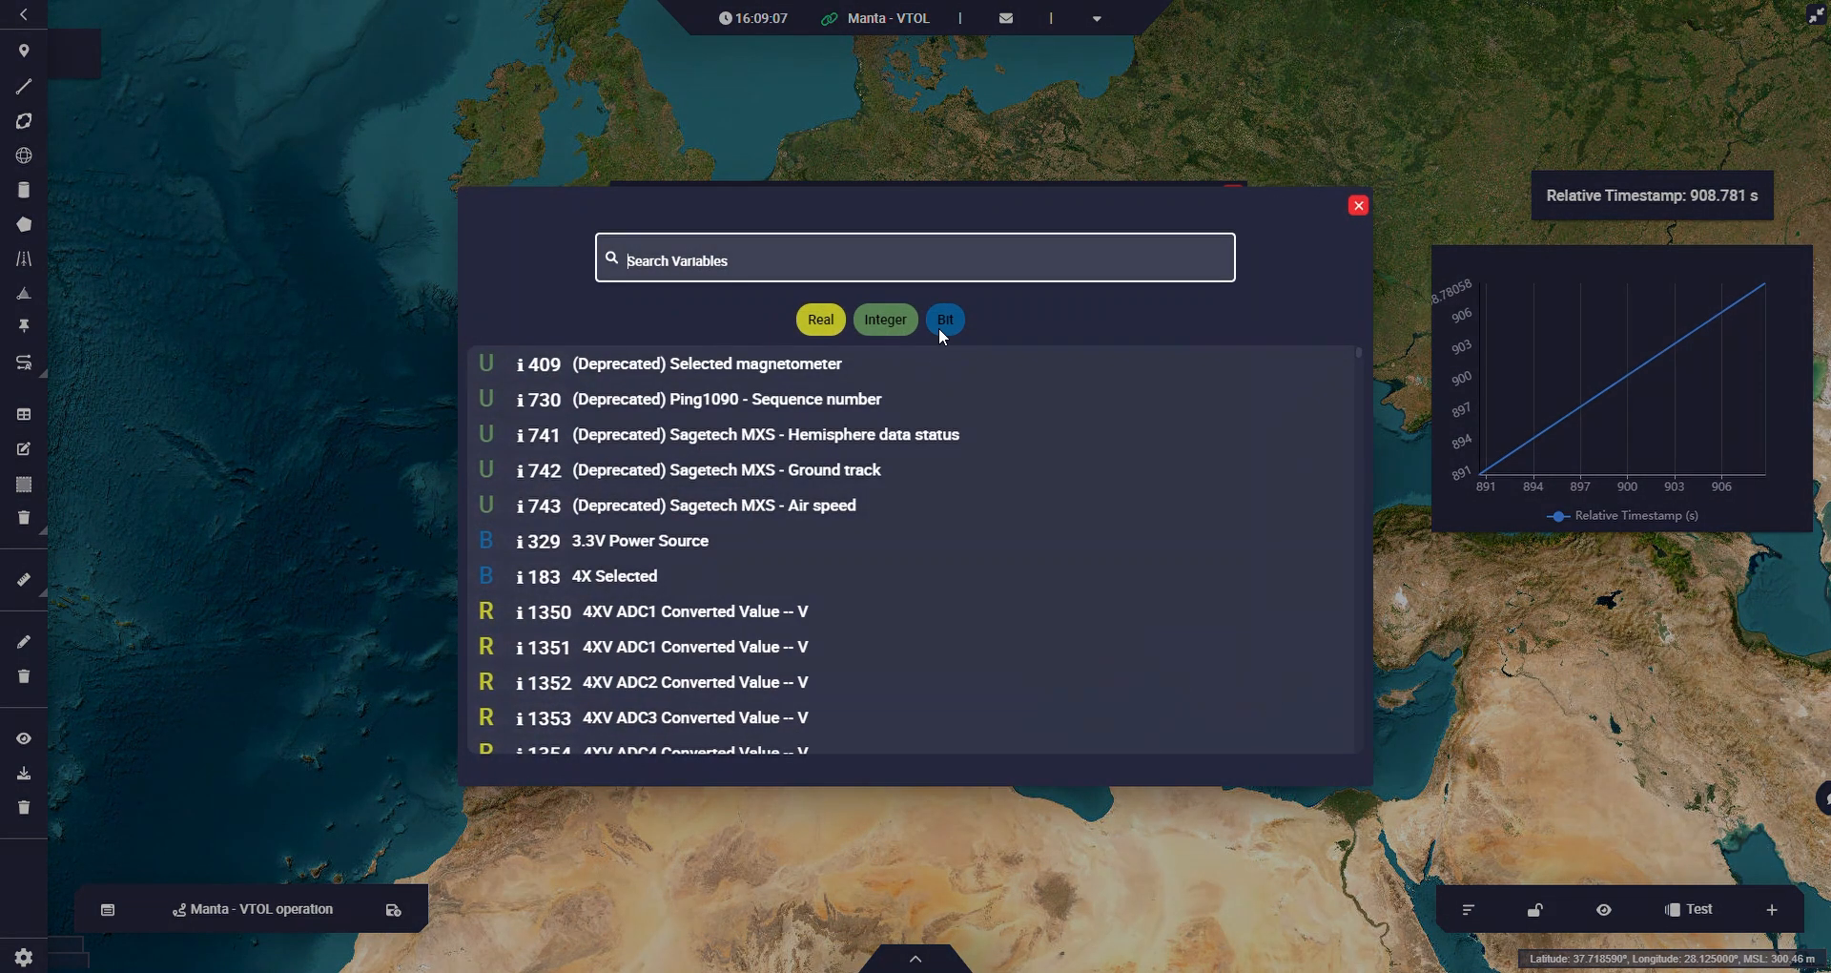
type("user")
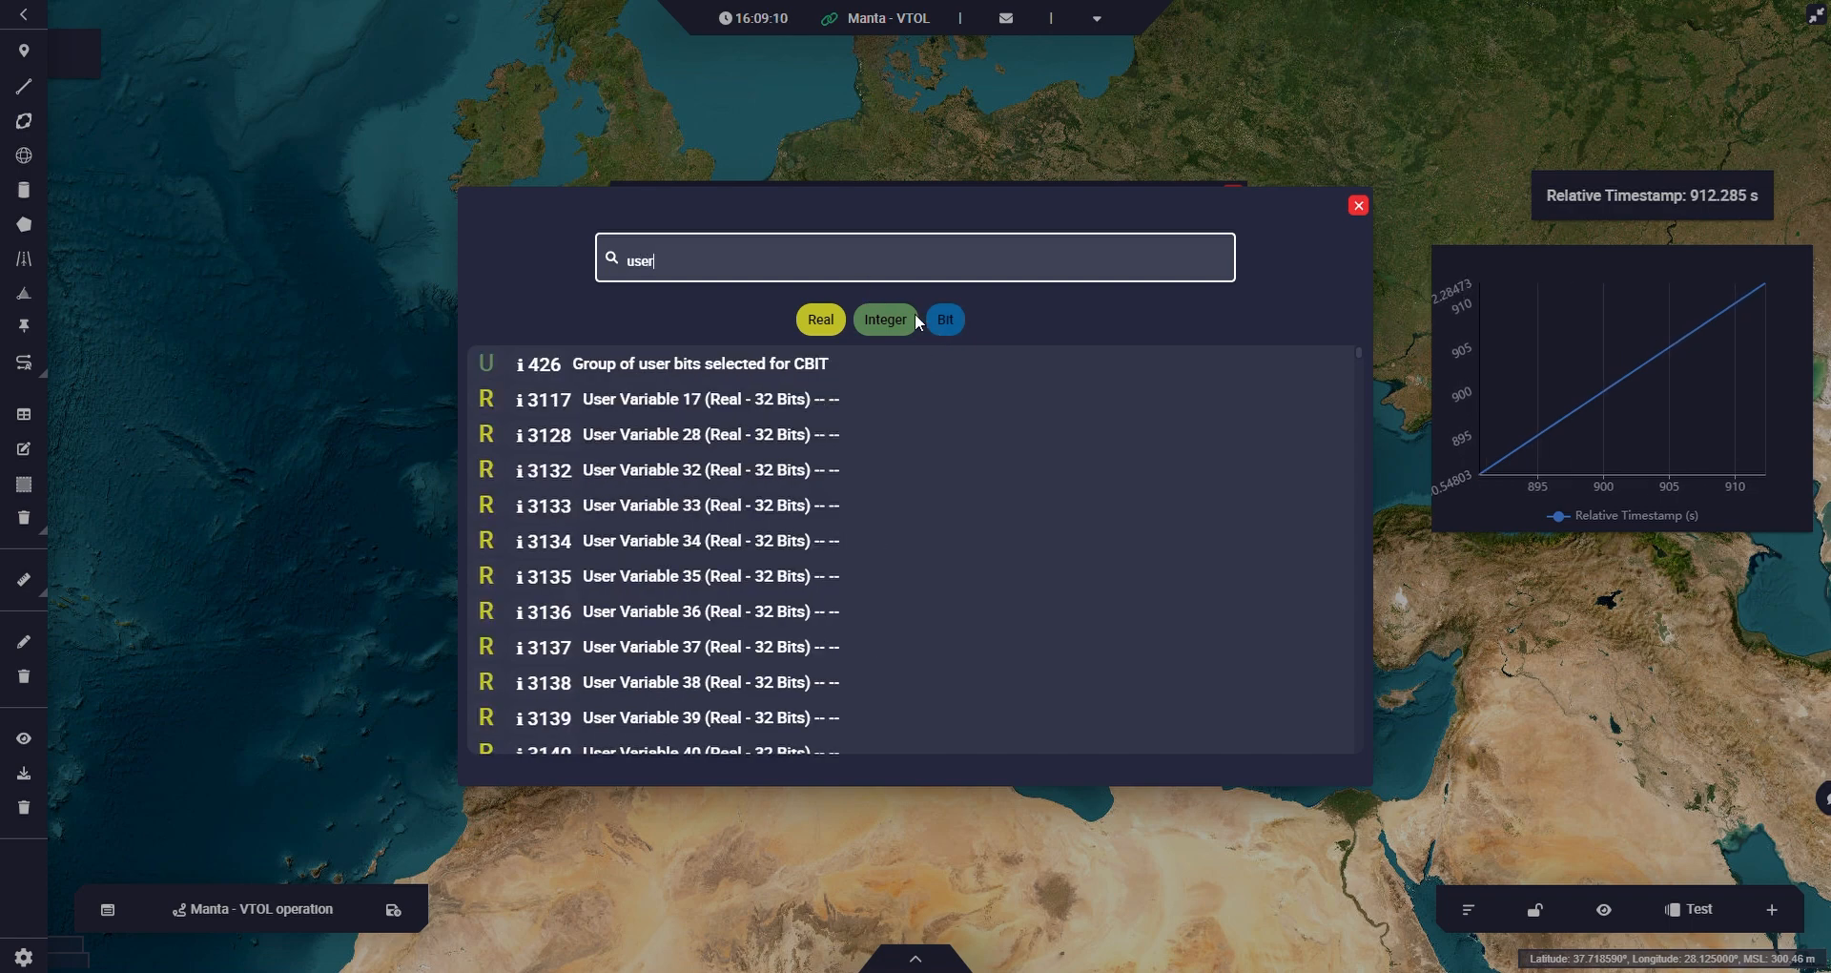
left_click(945, 323)
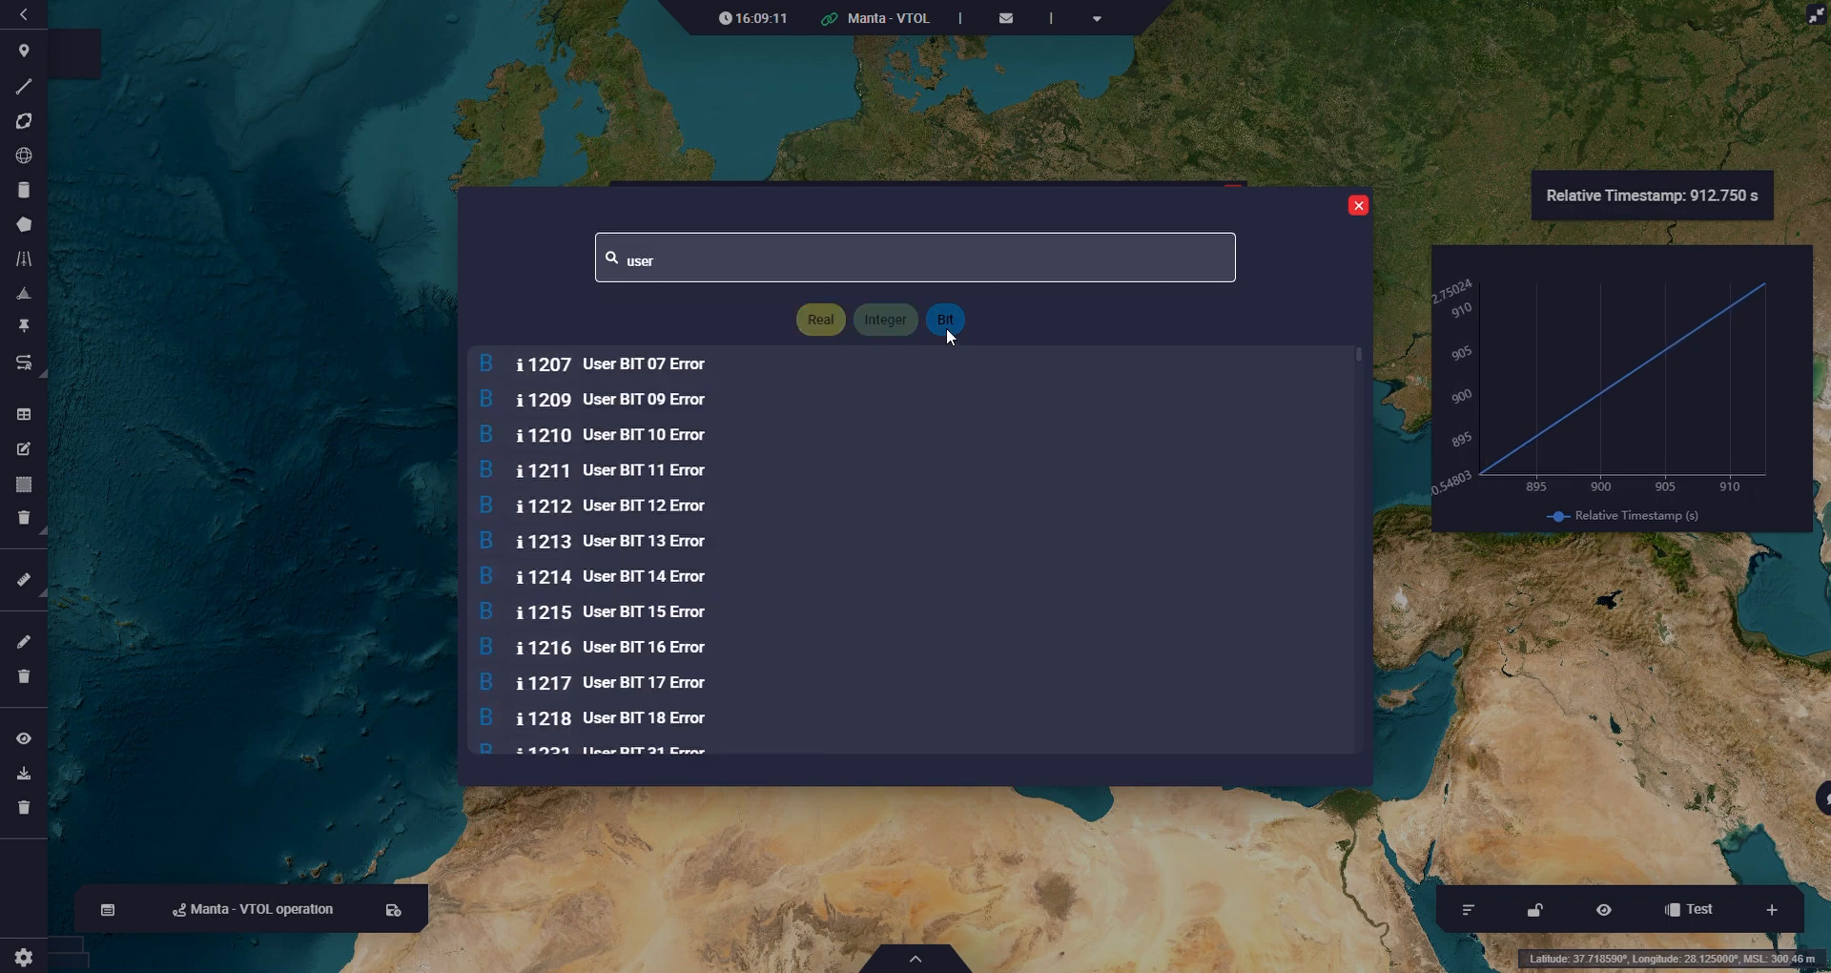
Assign User BIT 70 Error to the new label and place it over the Atlantic west of Ireland.
scroll(658, 572, "down", 15)
scroll(681, 580, "down", 4)
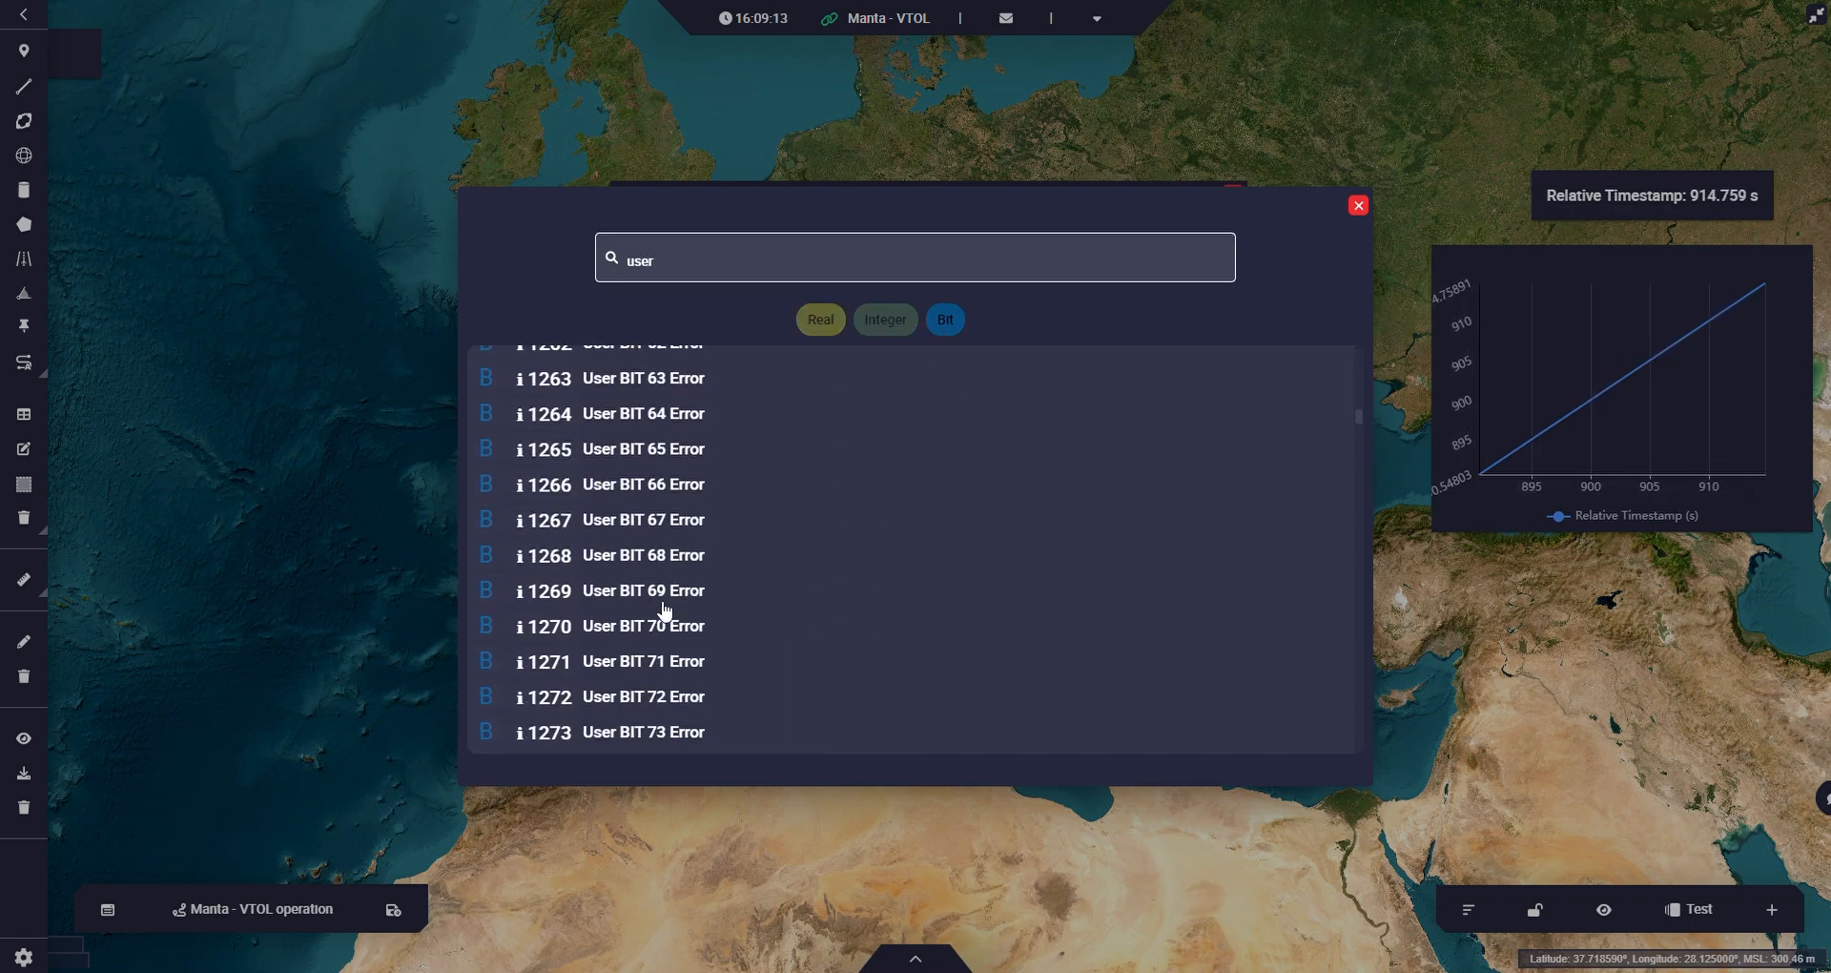
left_click(675, 525)
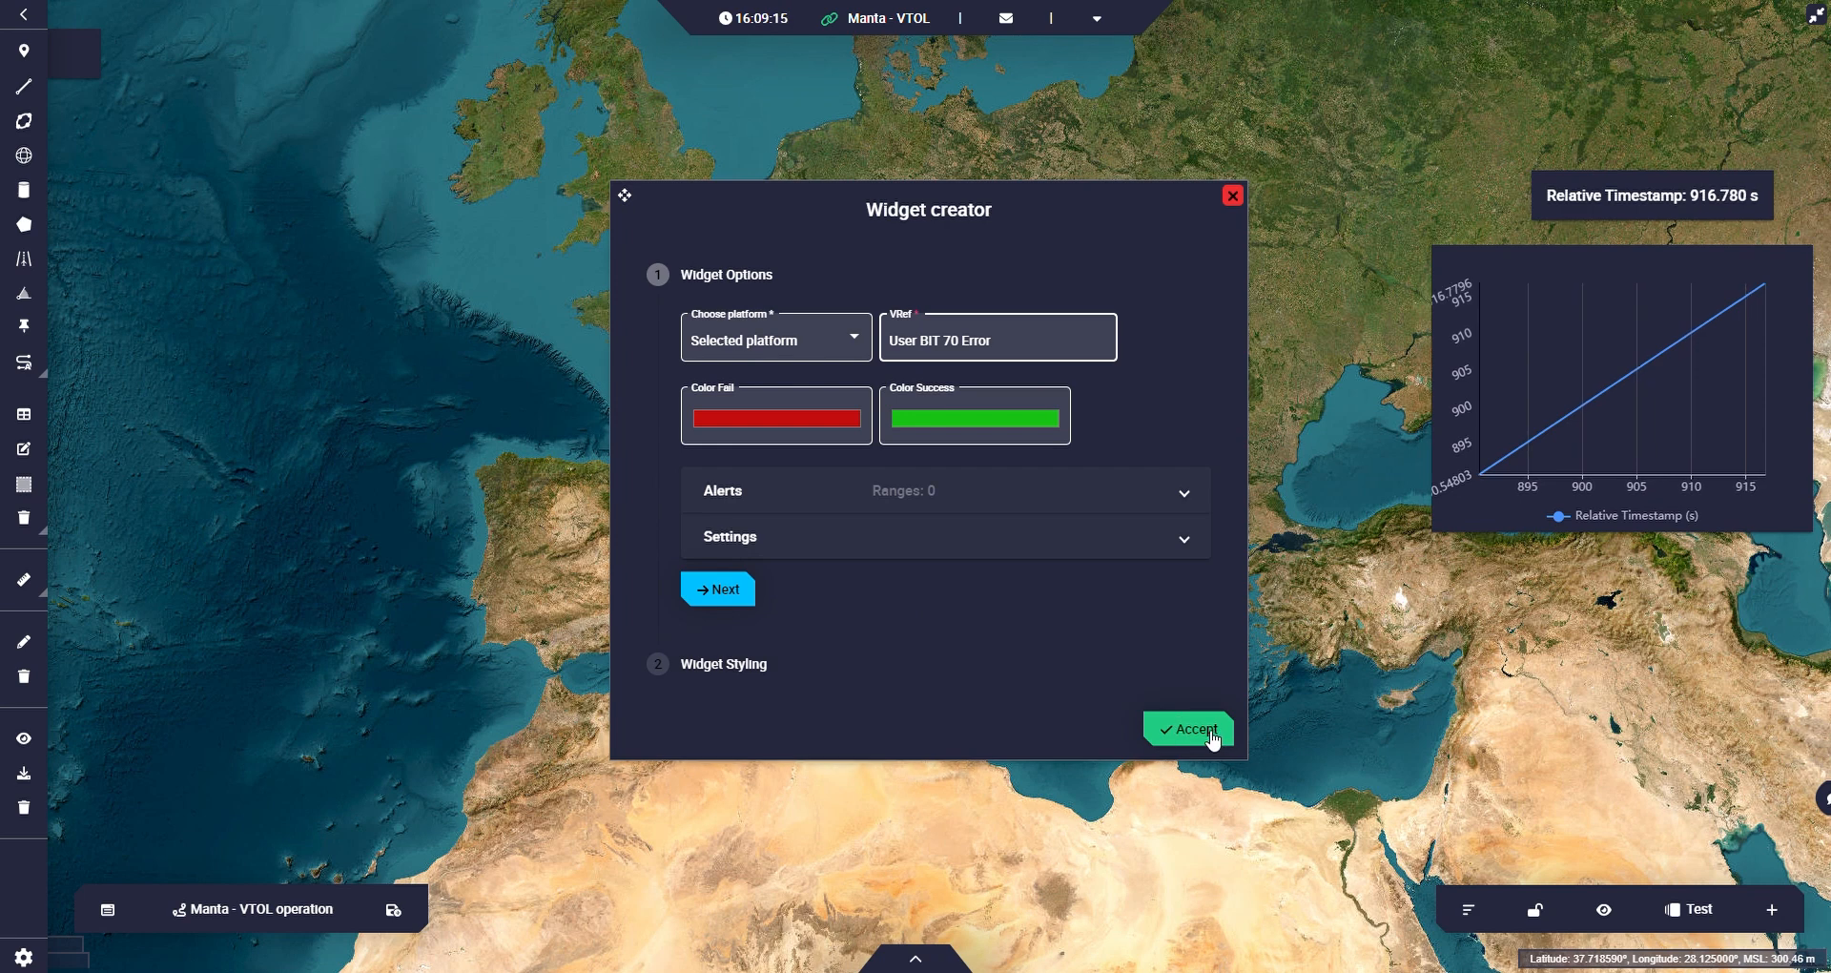
left_click(1188, 729)
left_click_drag(150, 68, 171, 142)
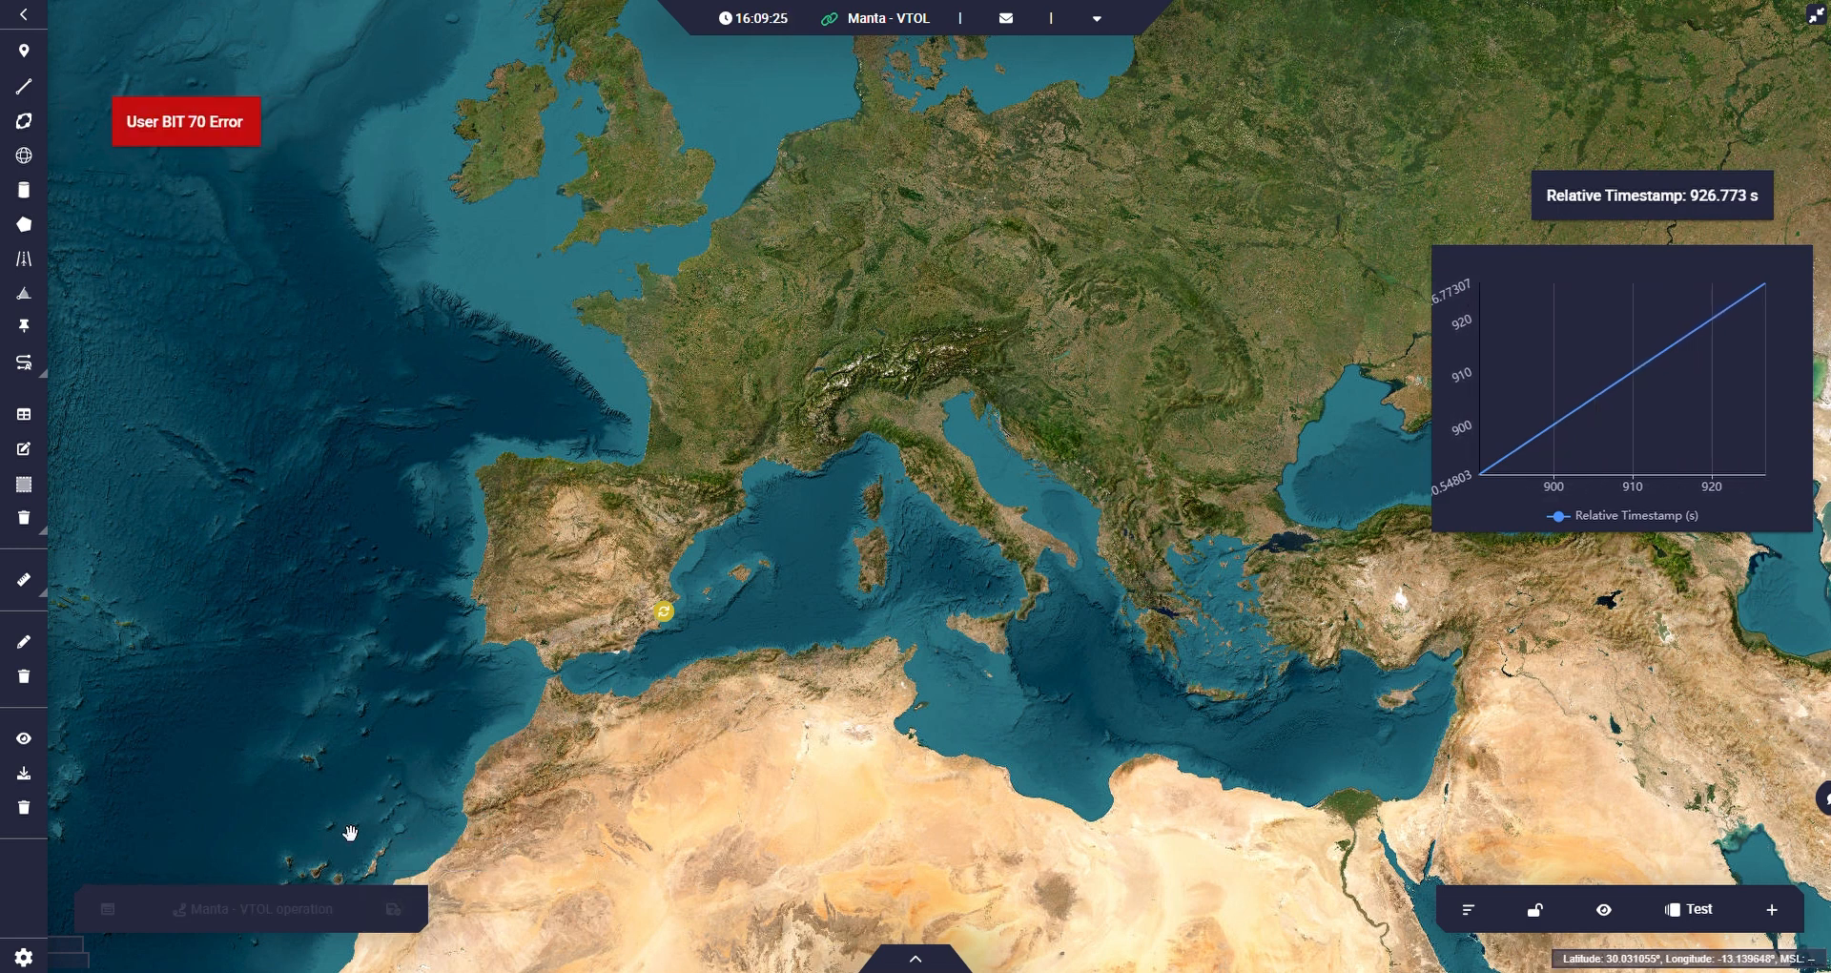
left_click(392, 911)
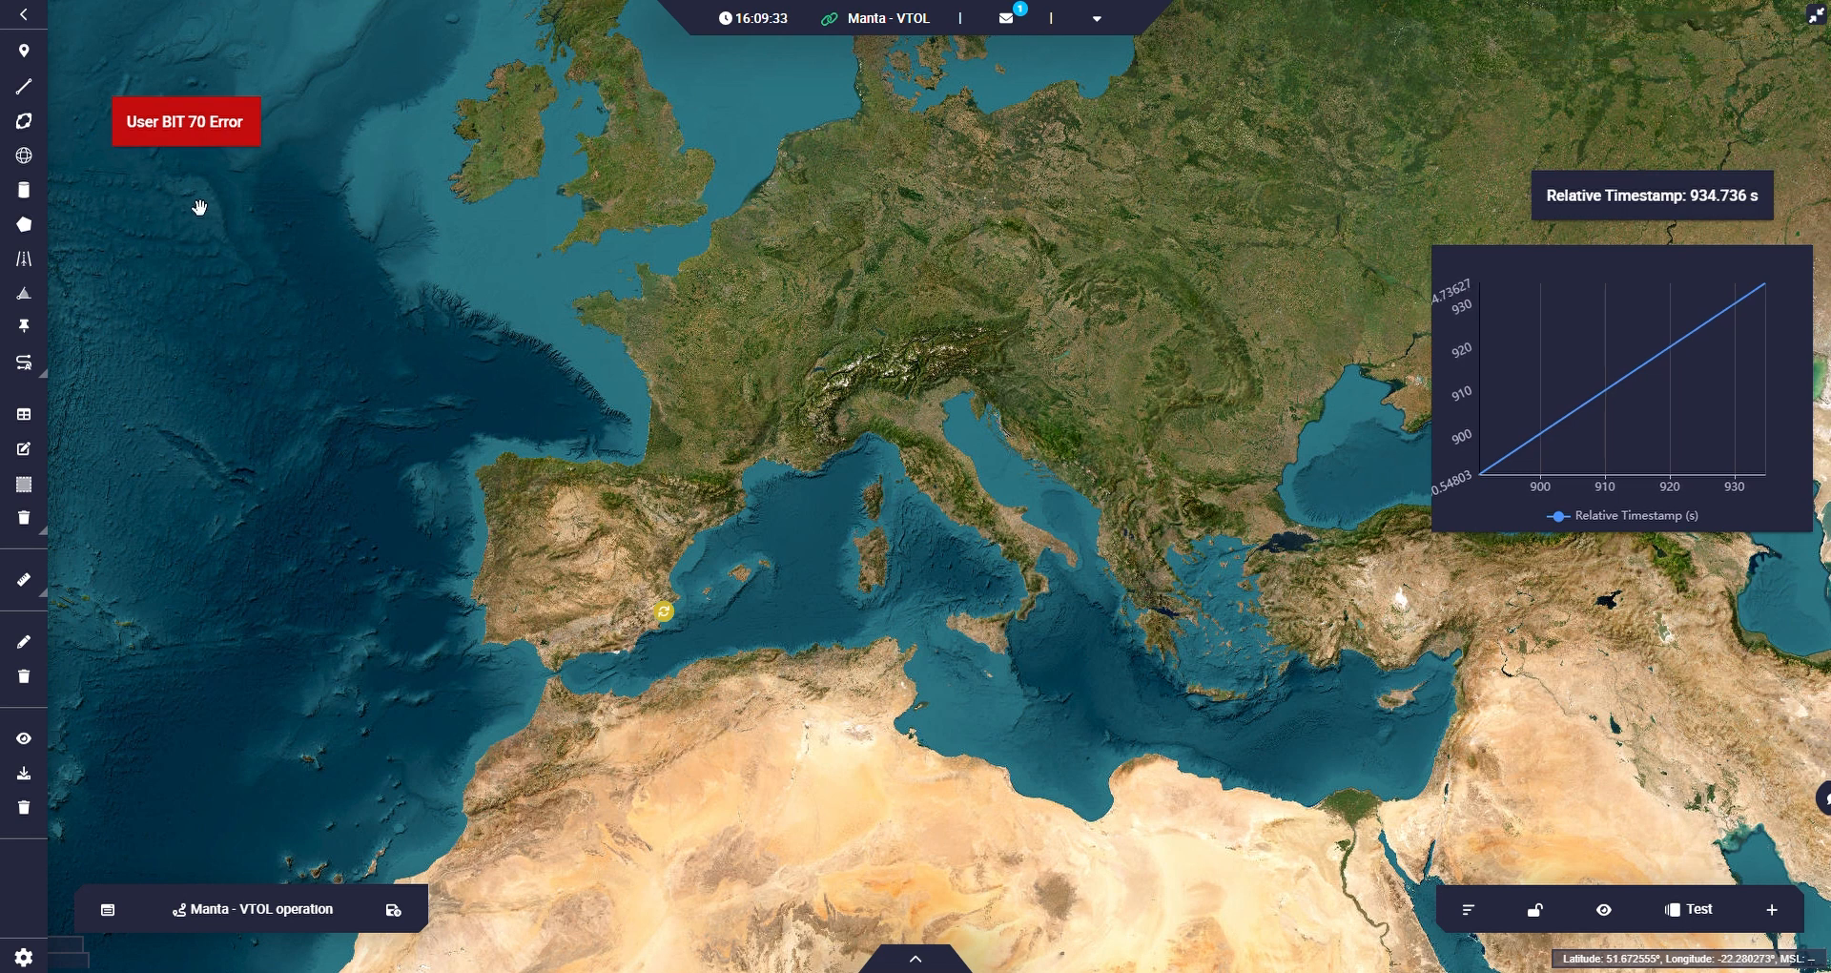
Start an Input Data widget and place it beside the User BIT 70 Error label.
left_click(1771, 909)
mouse_move(1729, 818)
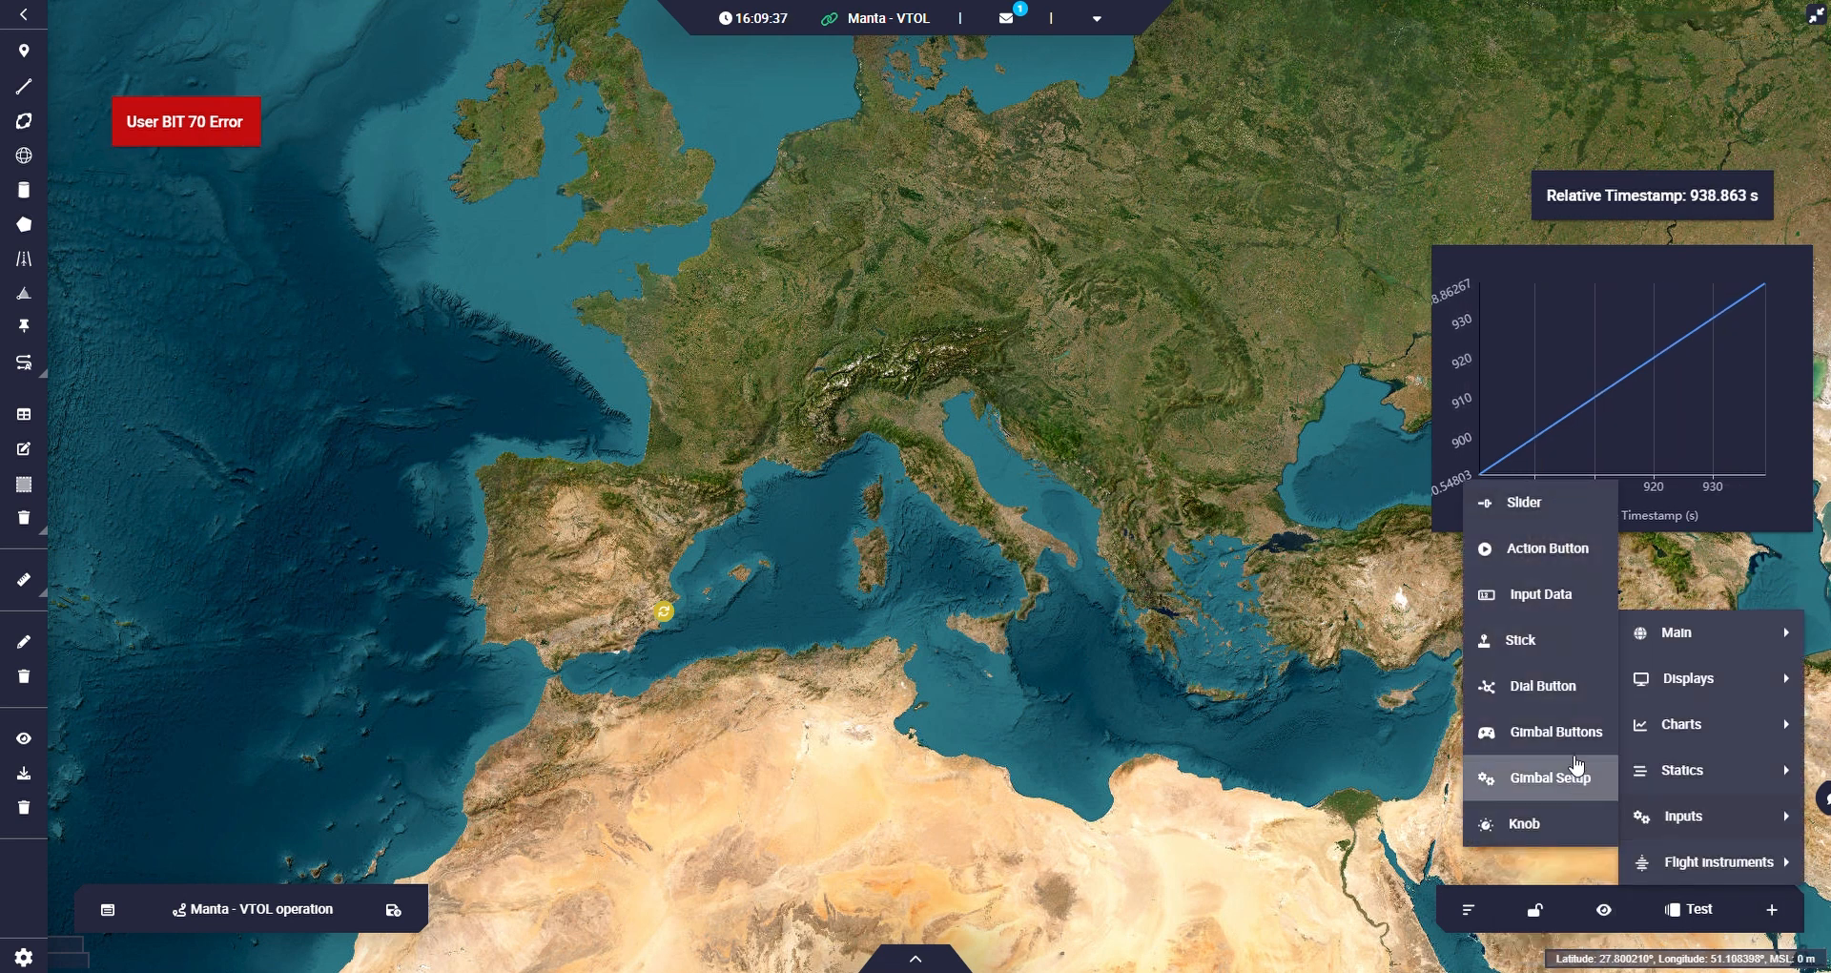
left_click(1531, 594)
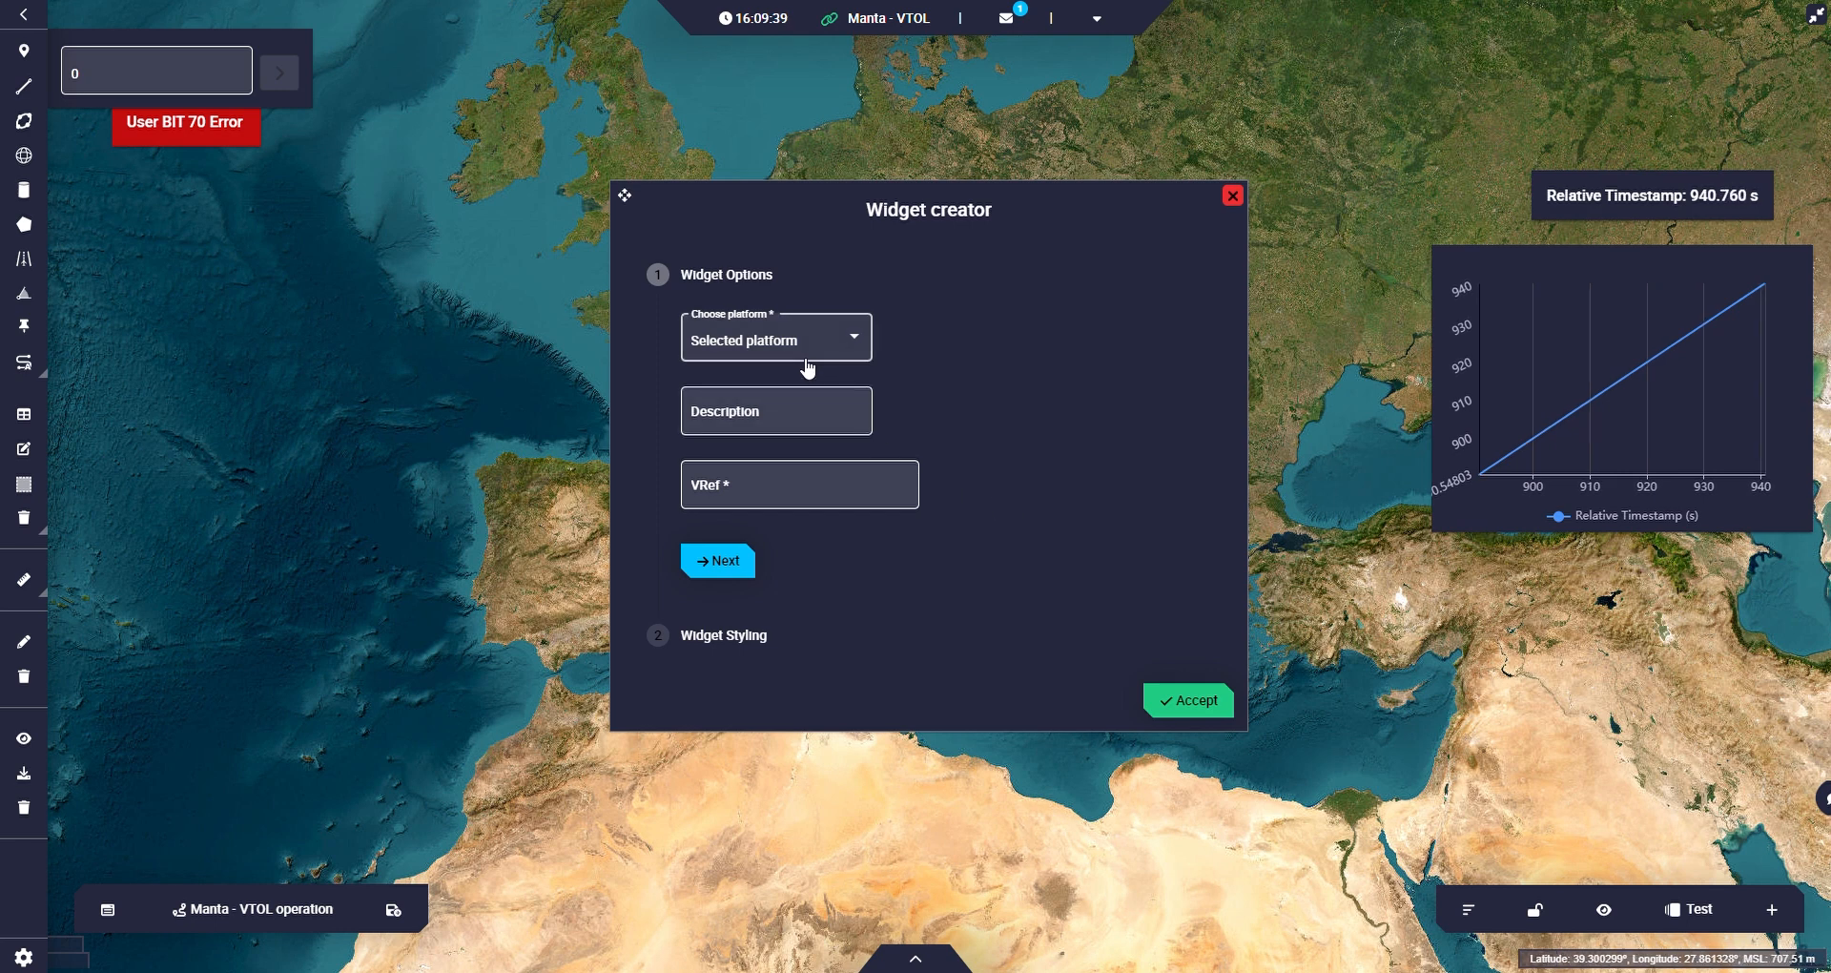
left_click_drag(55, 43, 289, 92)
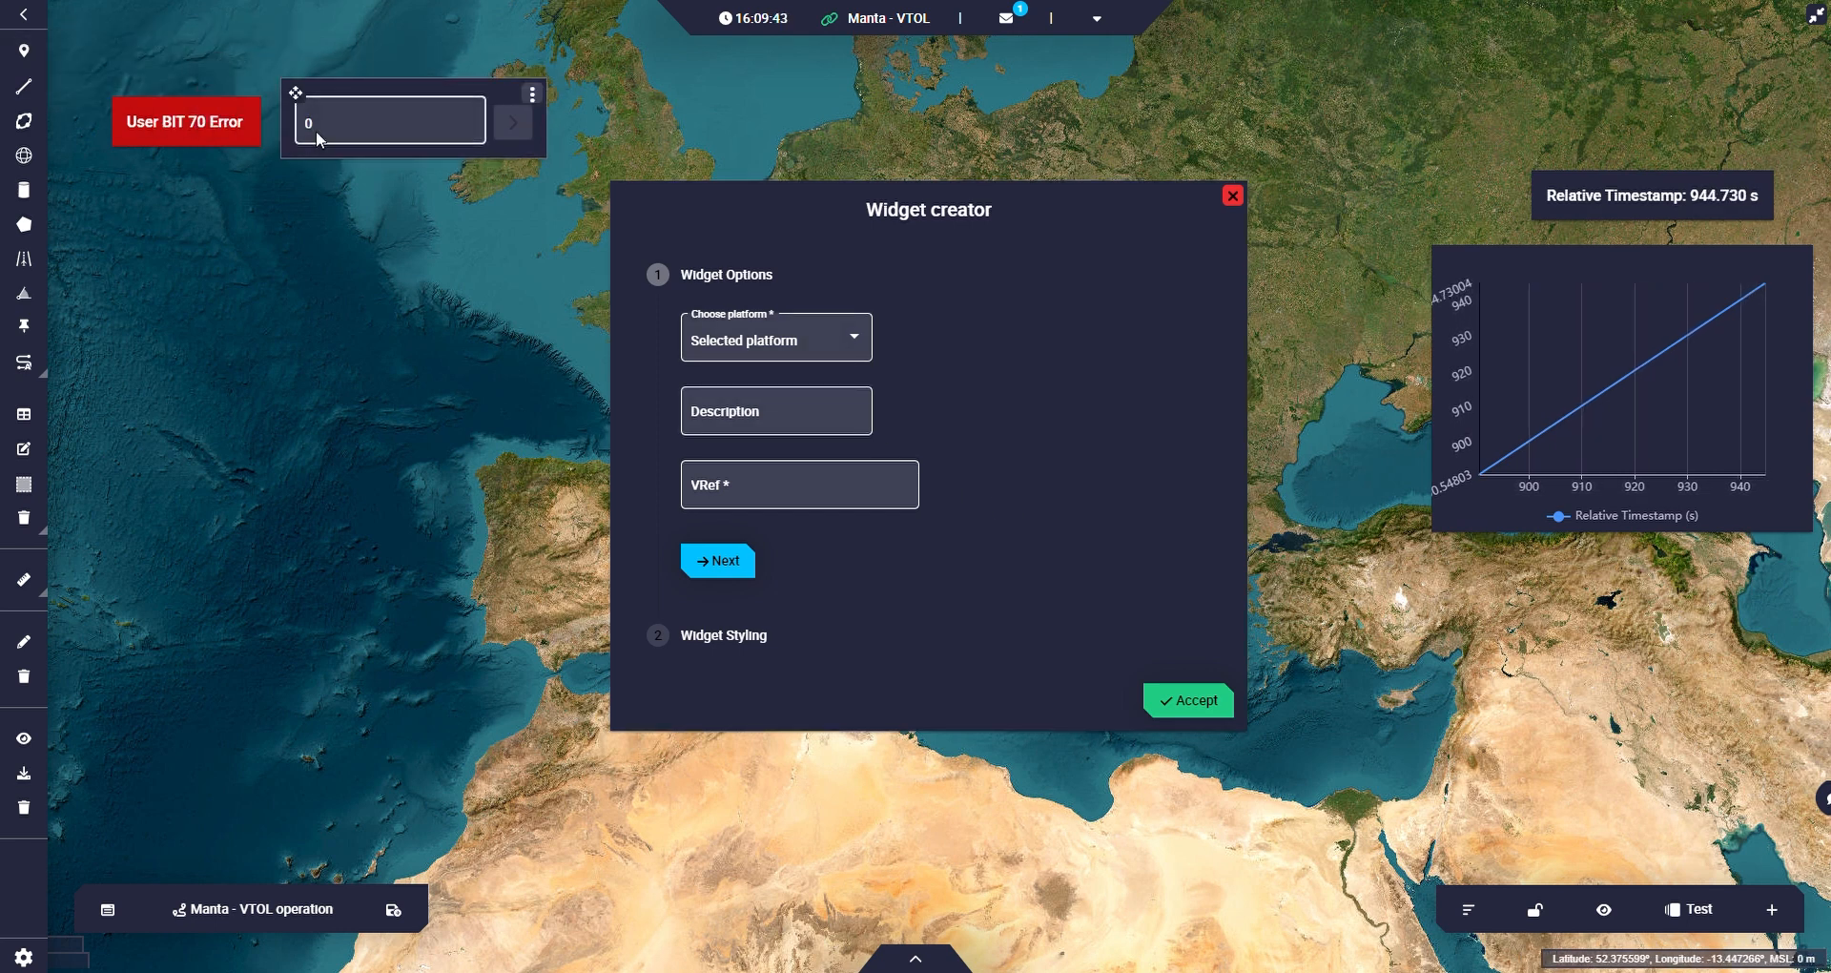
Assign the Bit variable User BIT 70 Error to the Input Data widget and accept the widget.
left_click(843, 468)
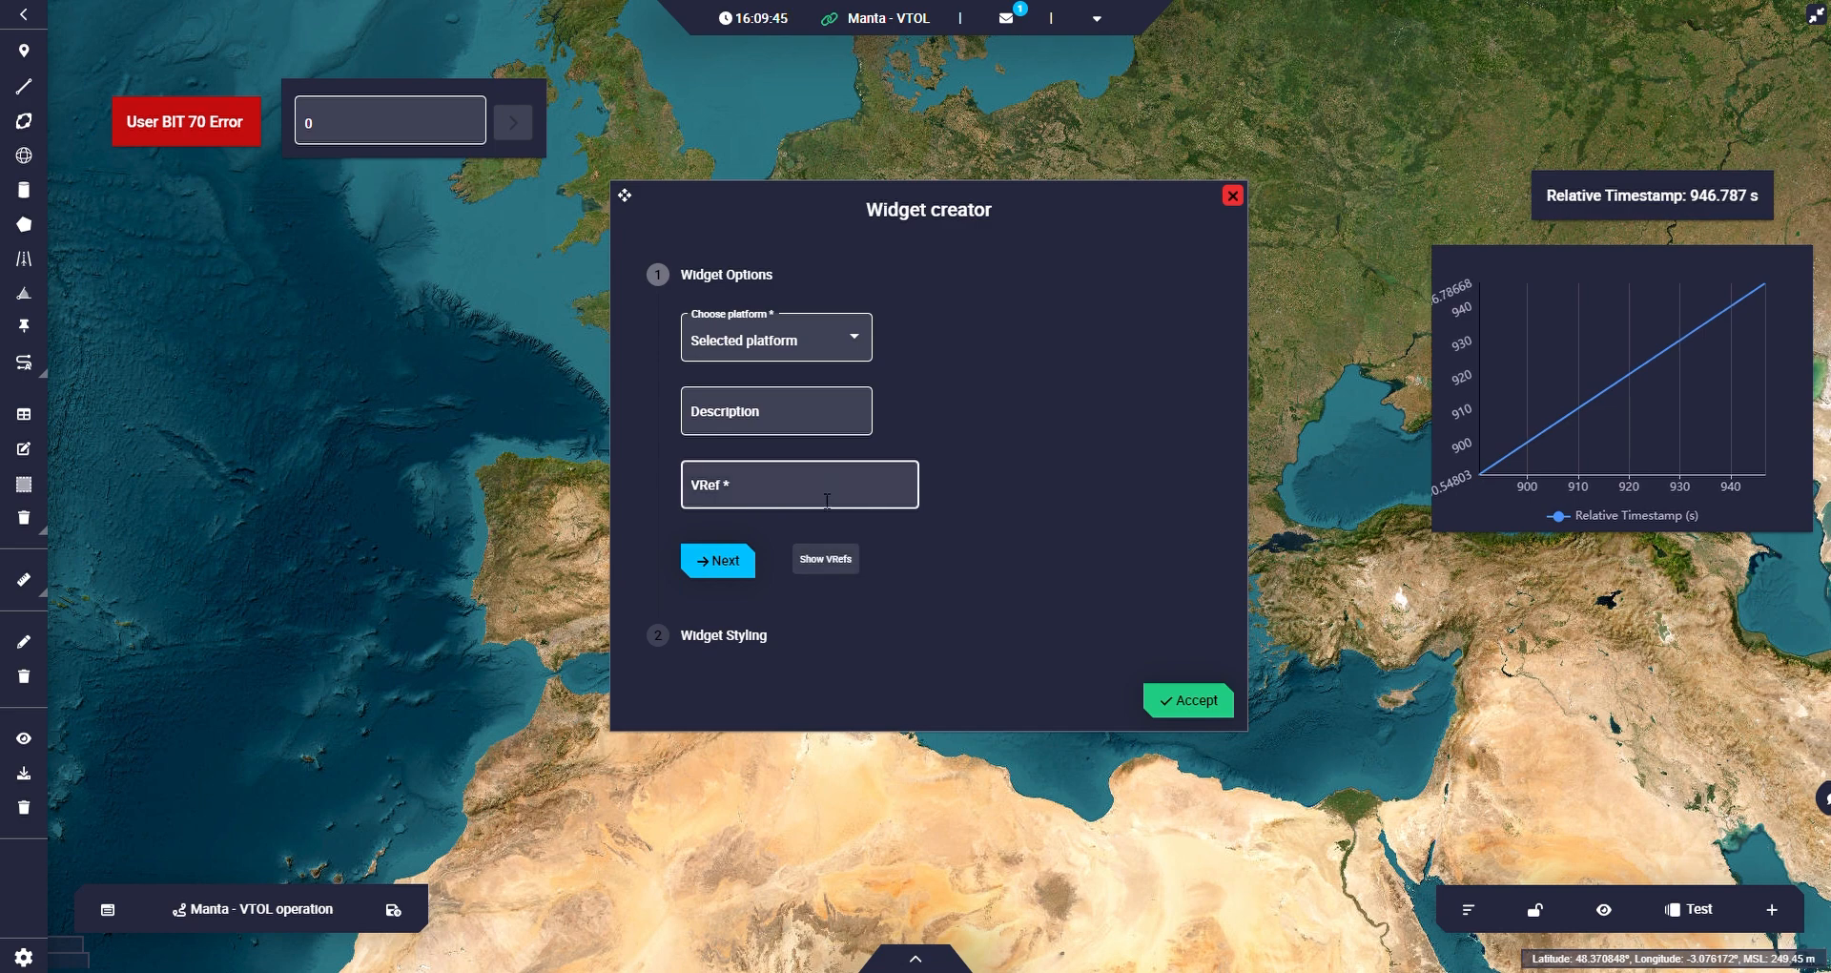
type("user")
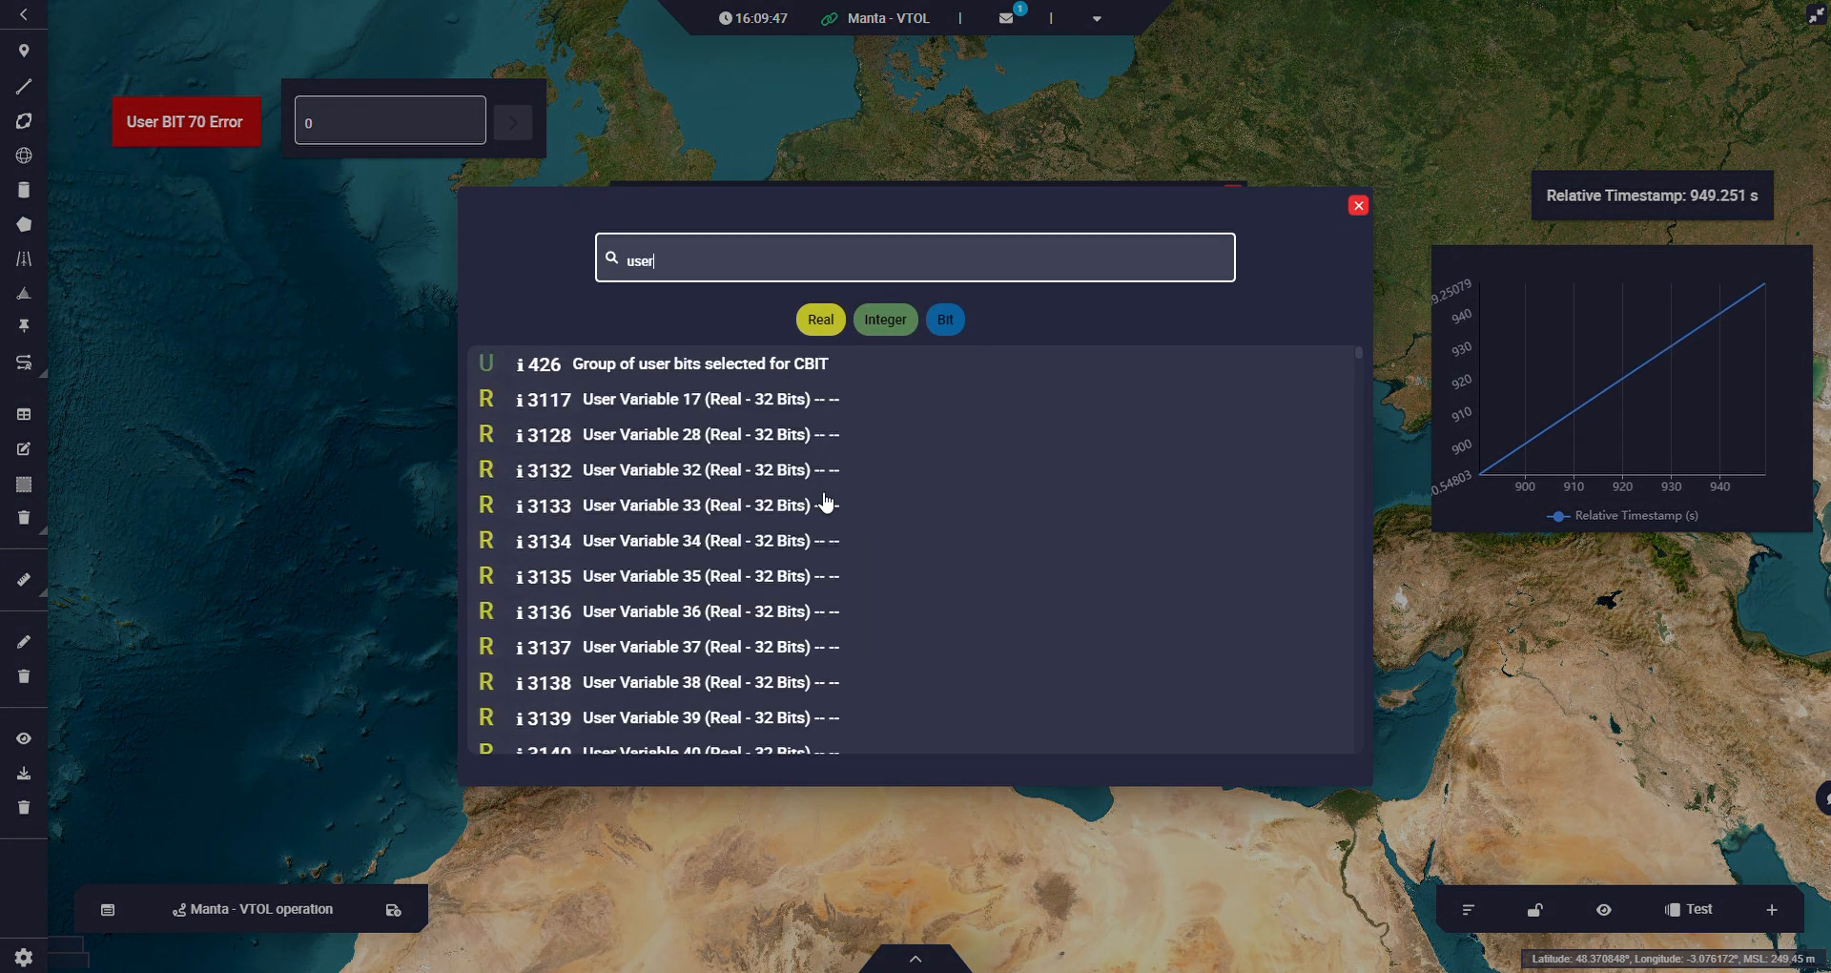
scroll(823, 516, "down", 1)
left_click(957, 329)
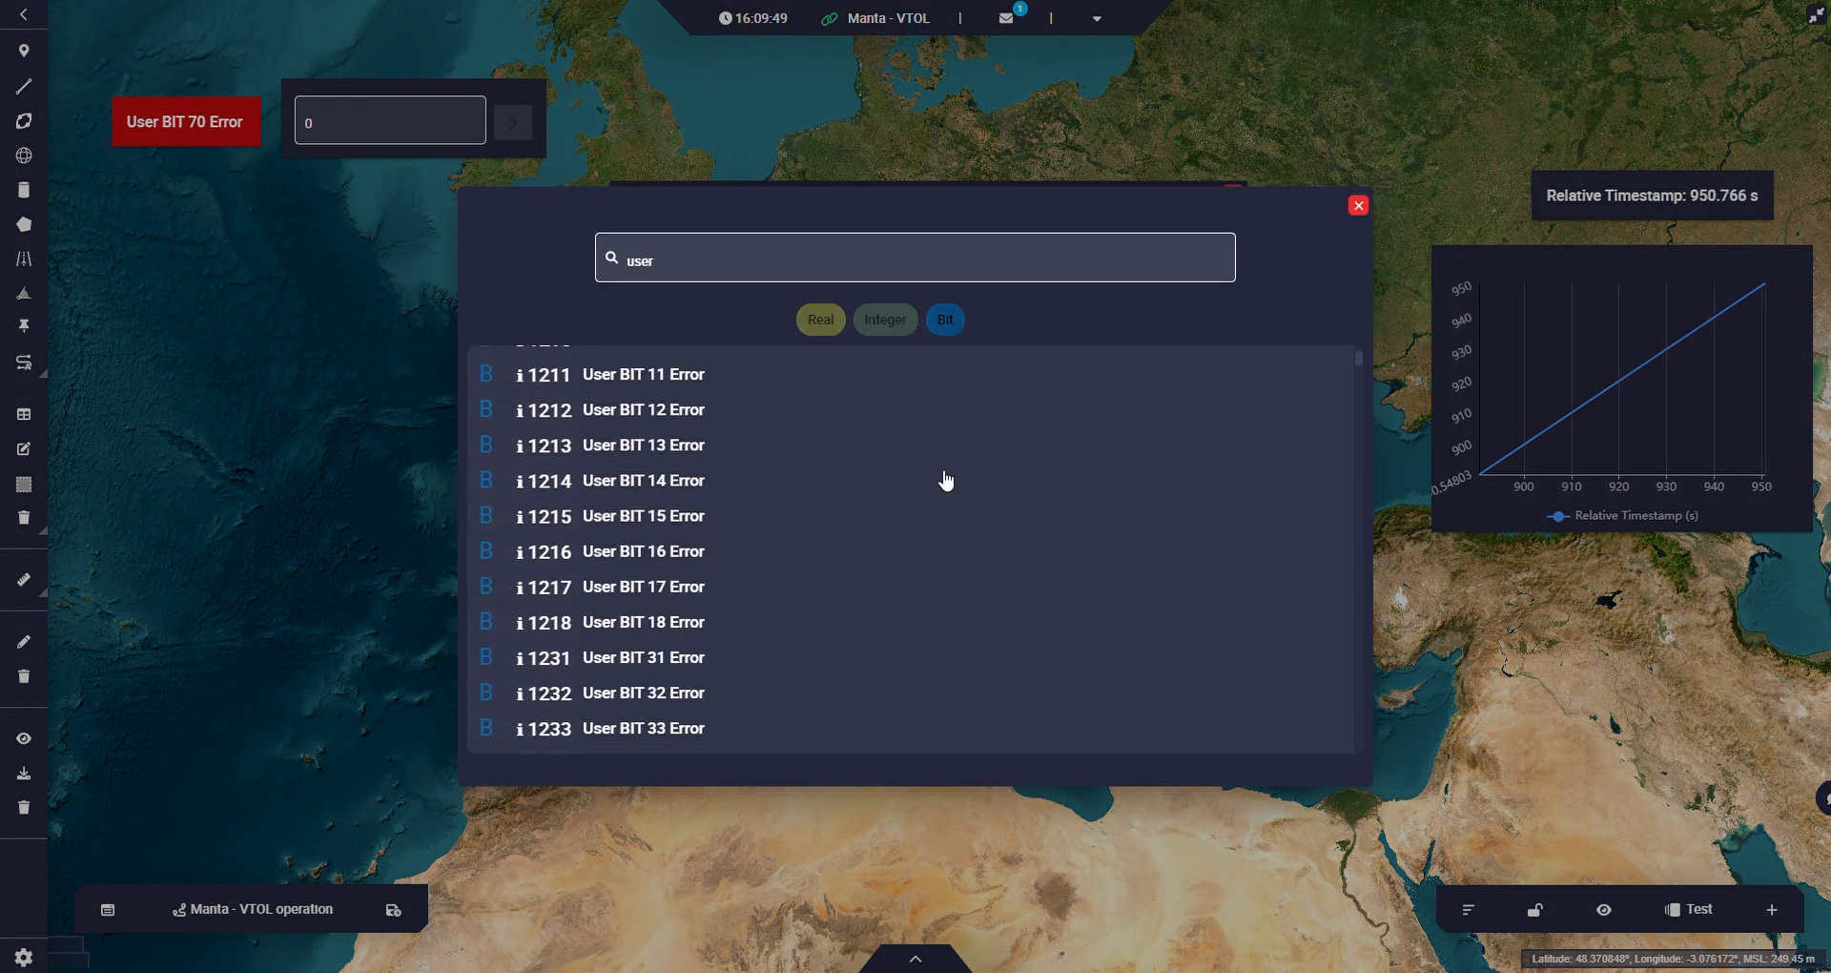
scroll(821, 519, "down", 10)
scroll(780, 548, "down", 7)
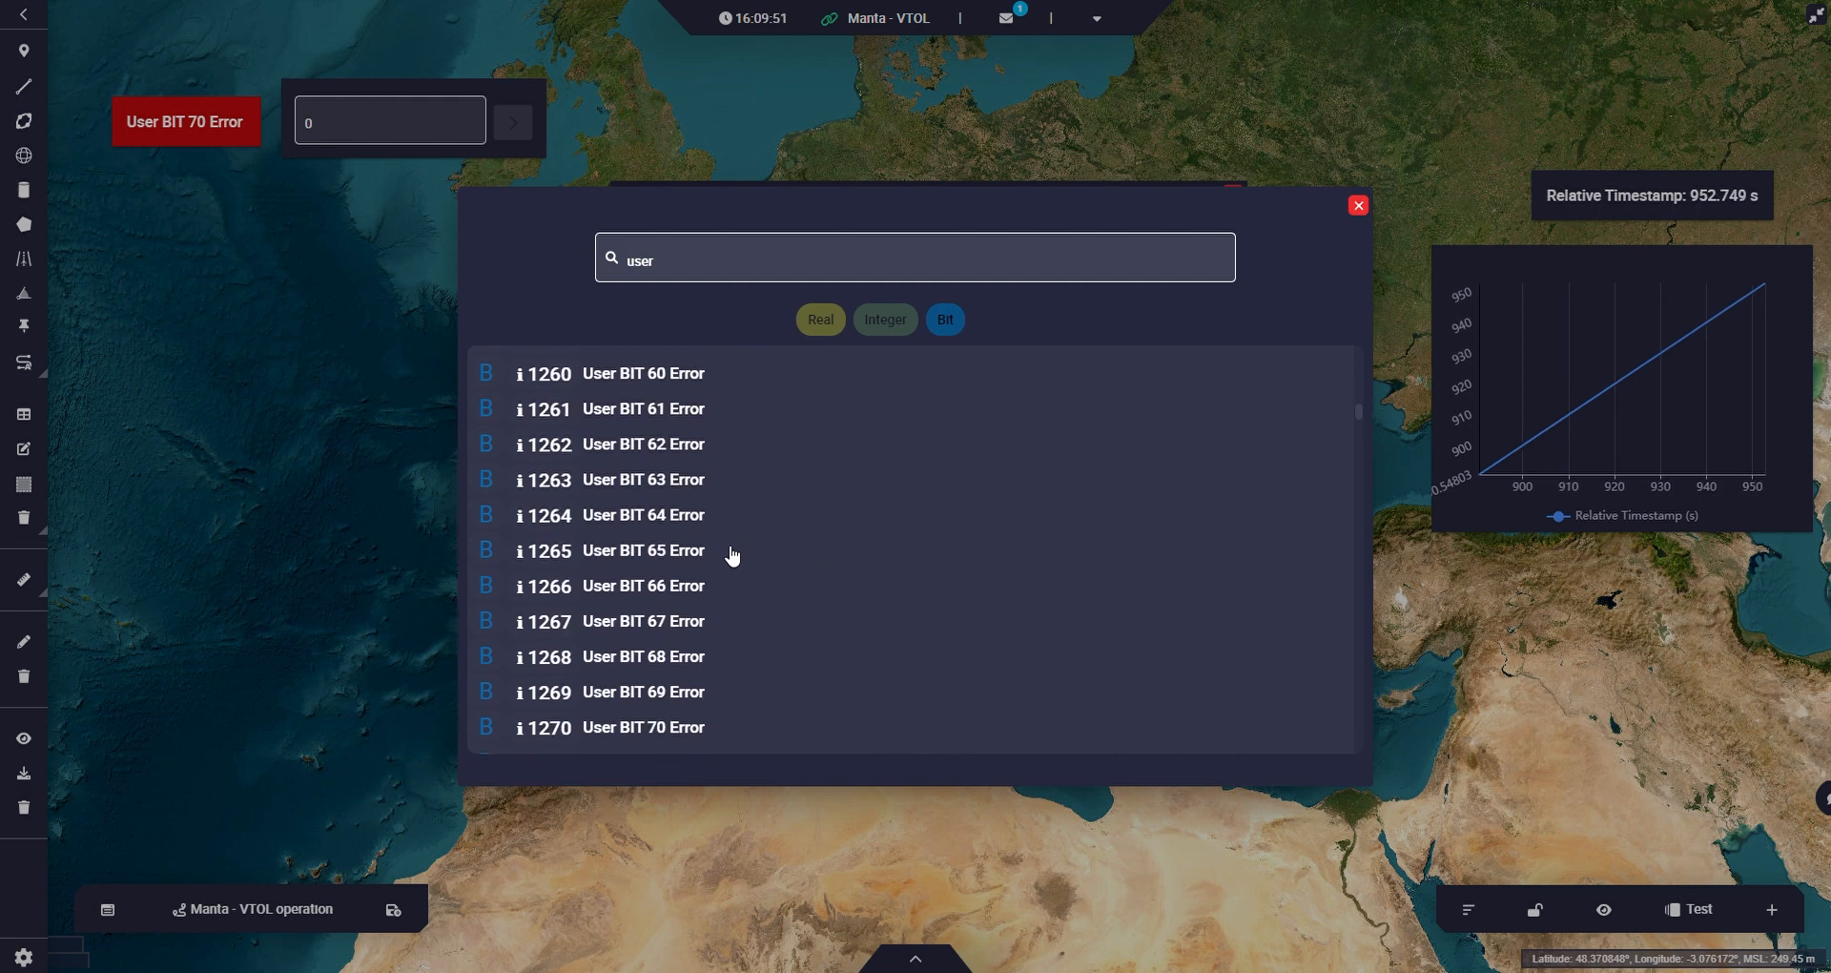
left_click(684, 643)
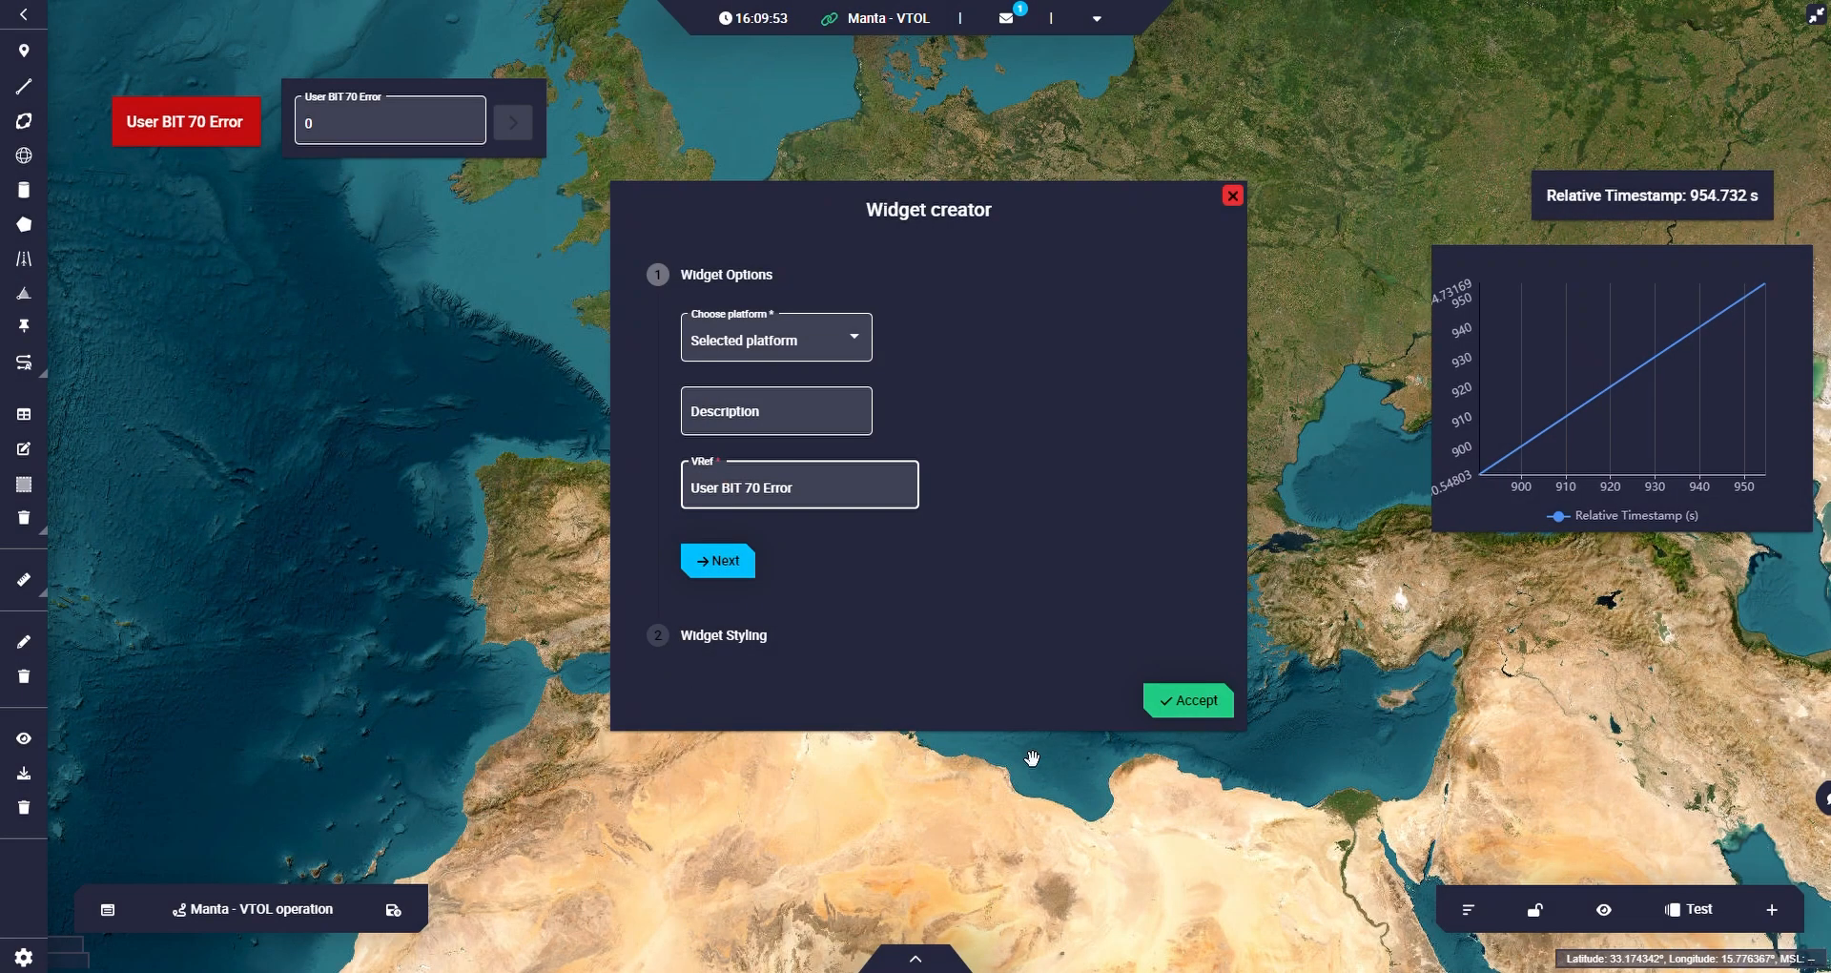
left_click(1206, 716)
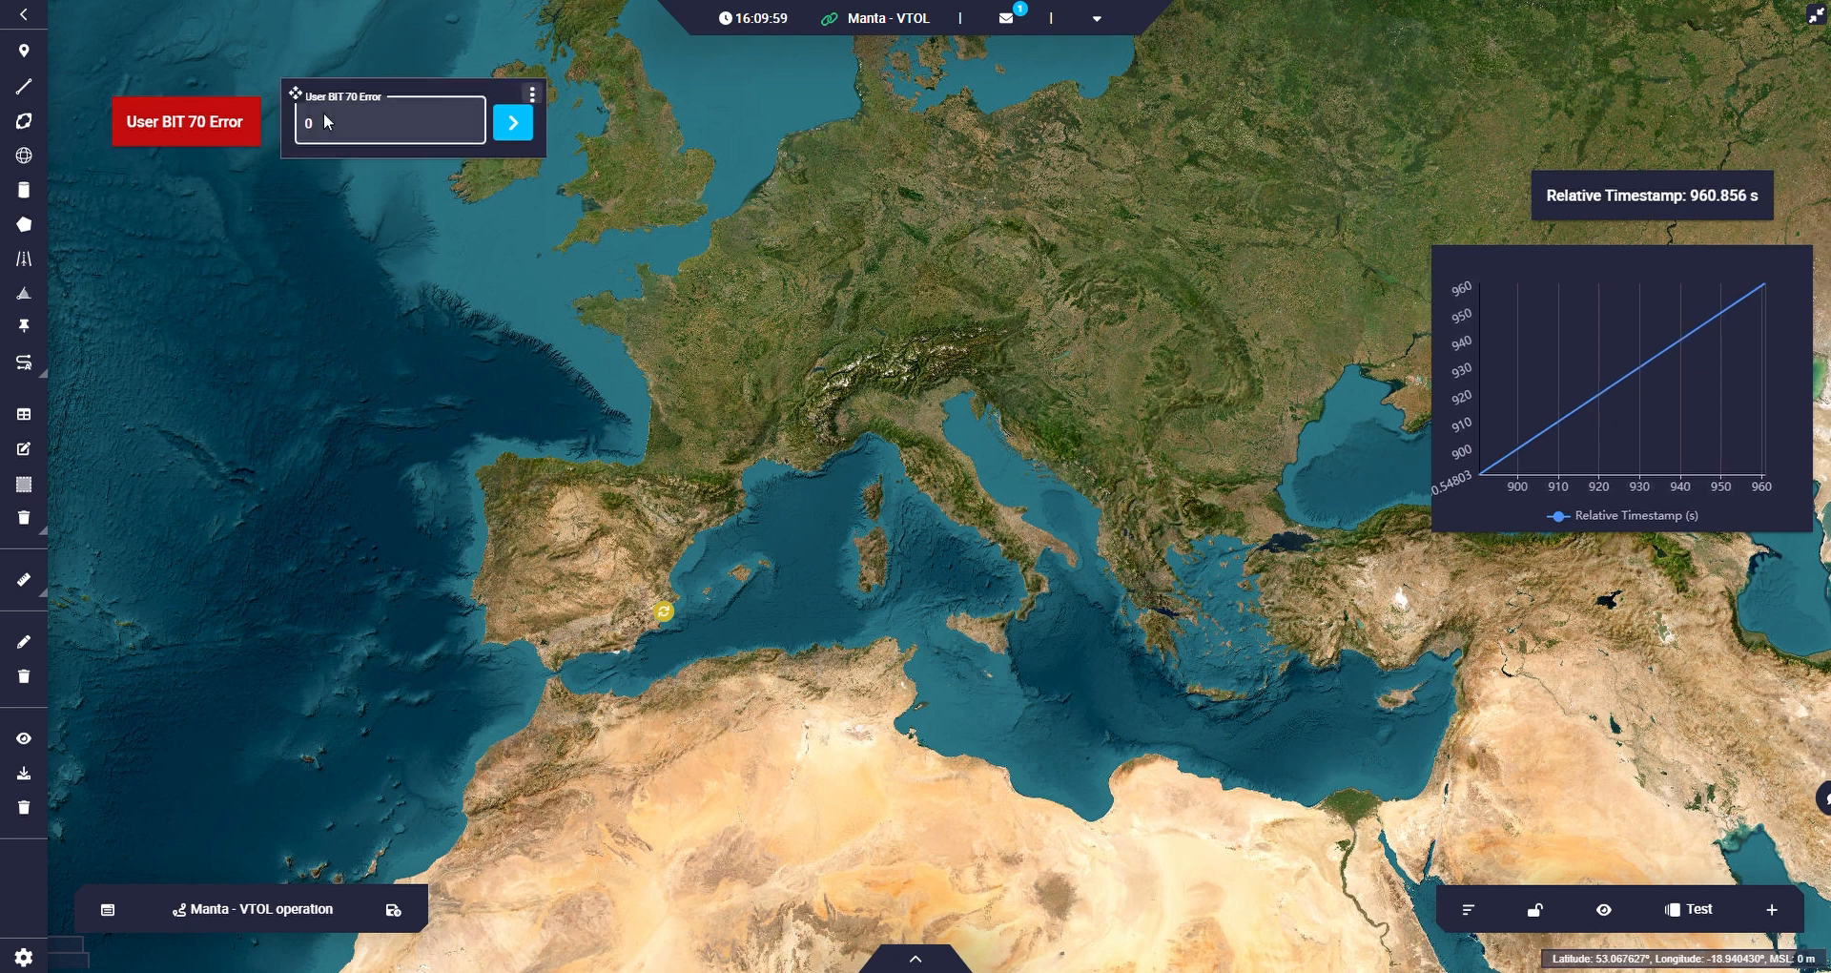
Send the values 1, 0 and 1 in turn to User BIT 70 Error through its input widget.
left_click(472, 122)
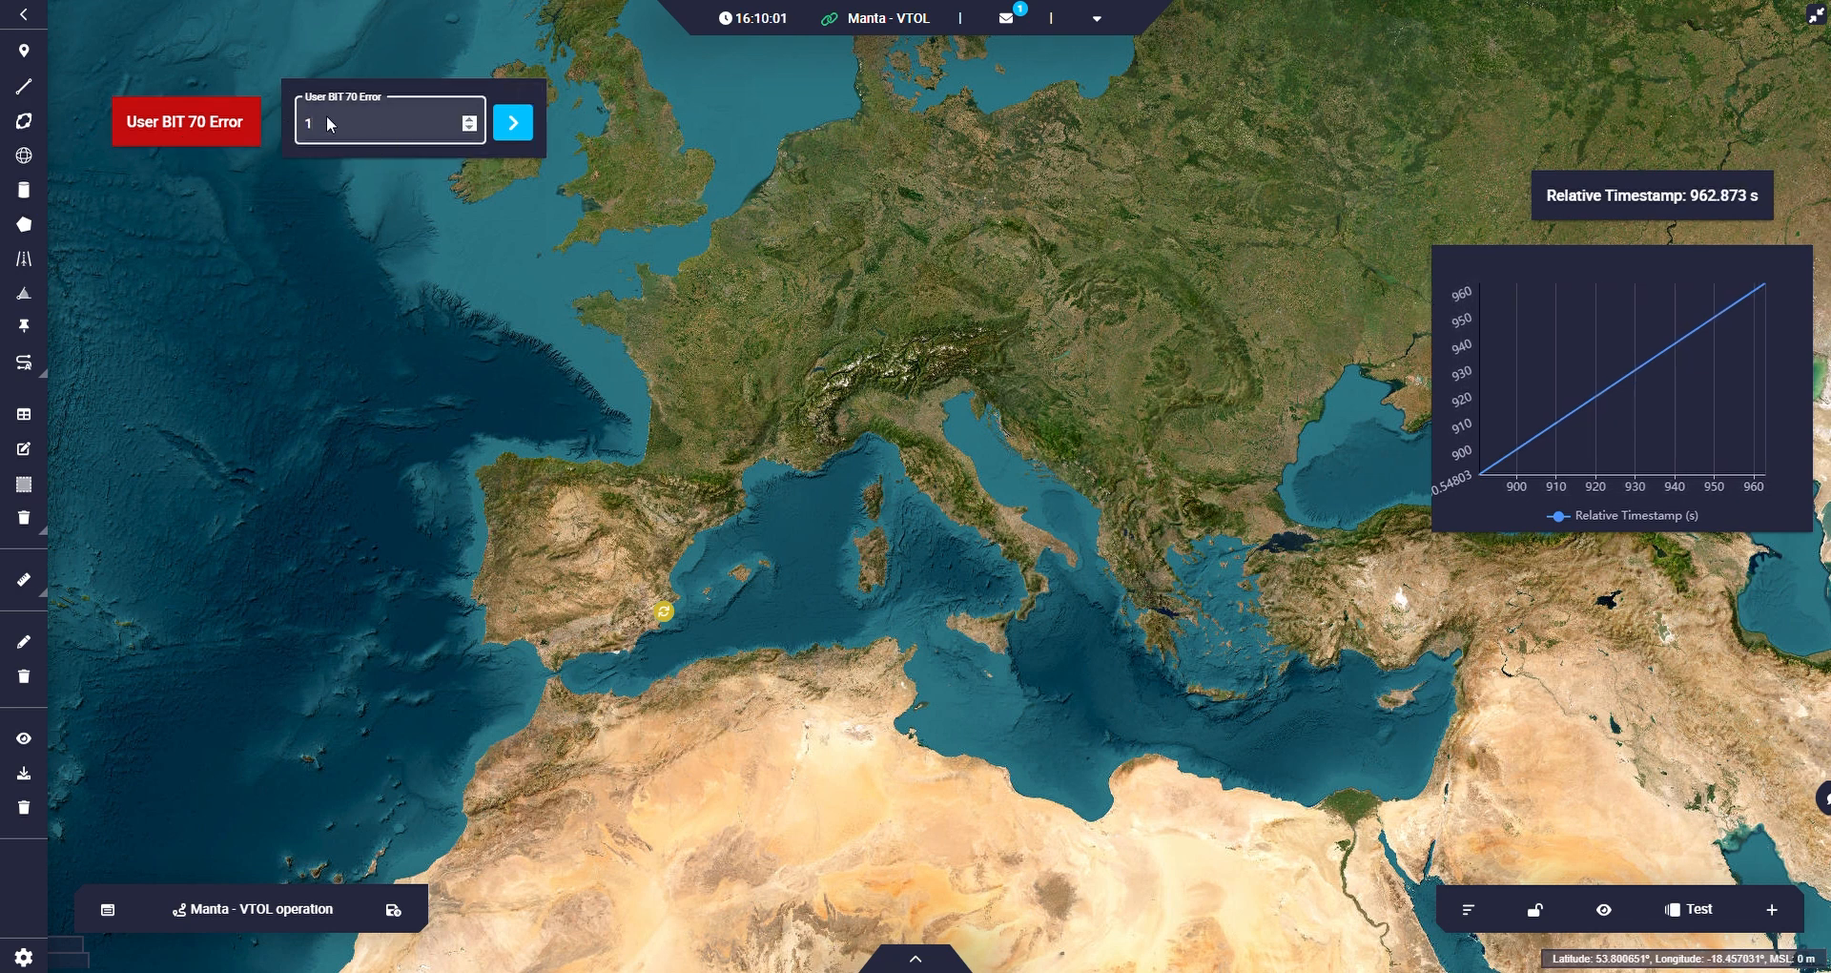
left_click(522, 133)
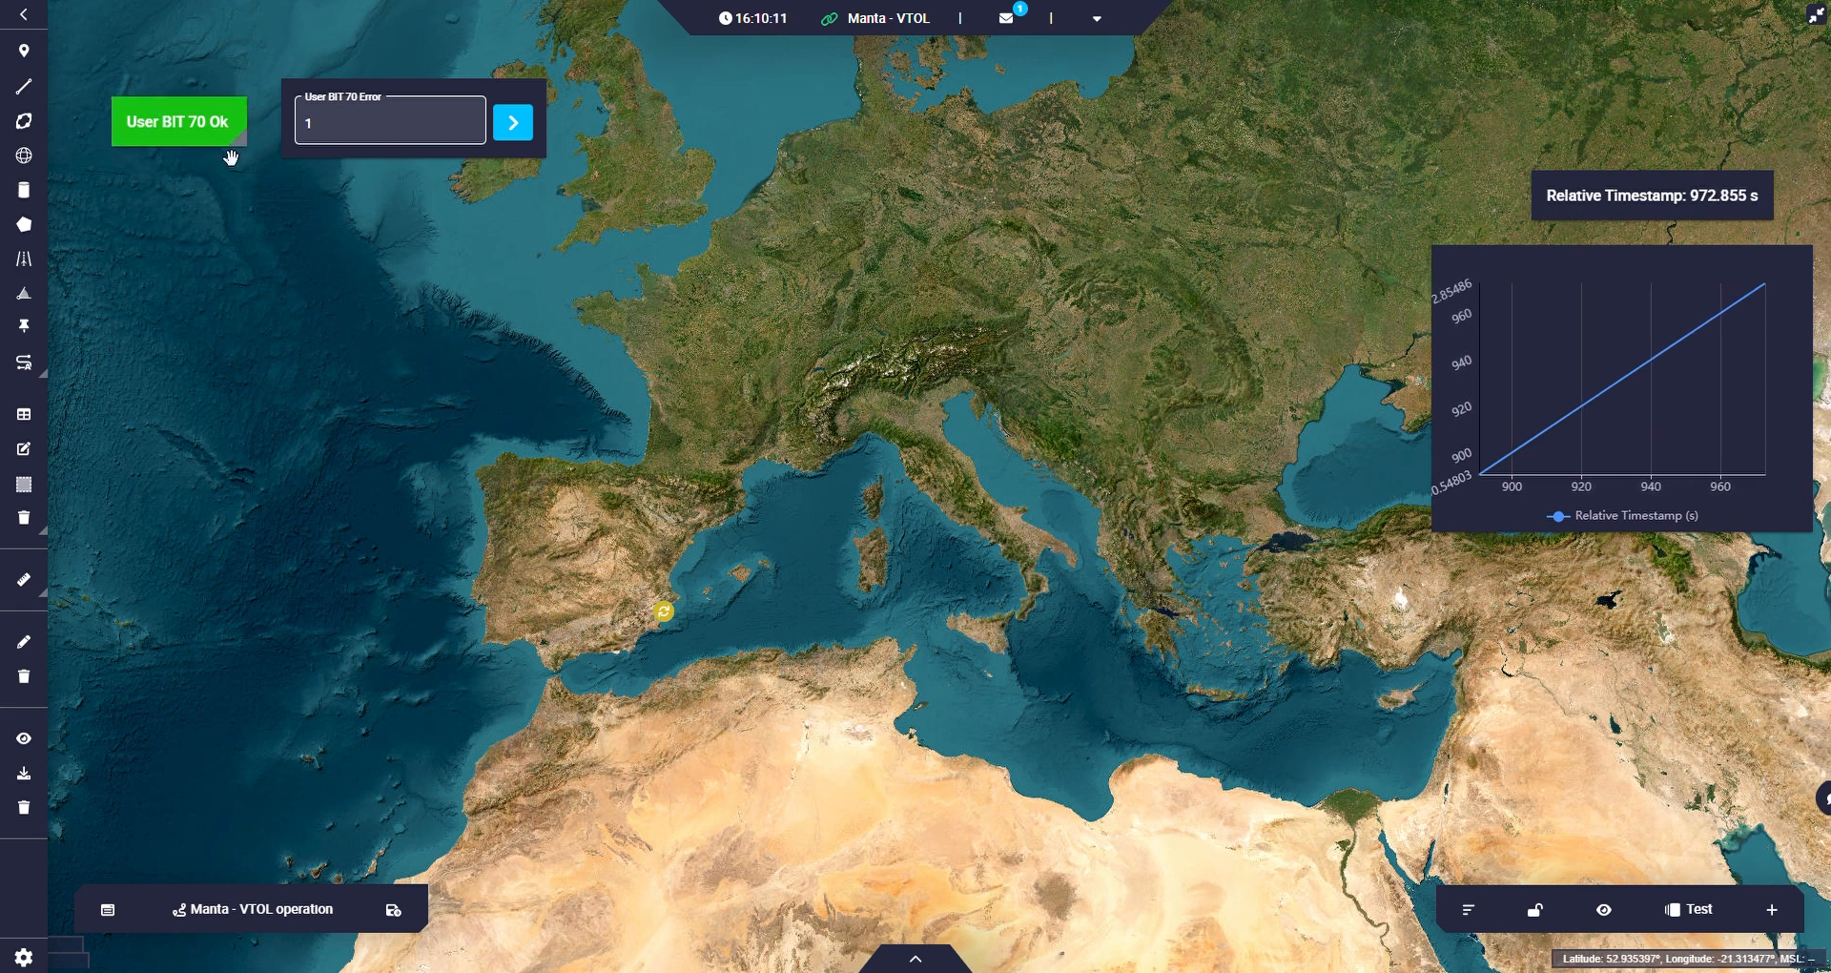
left_click(468, 128)
left_click(516, 132)
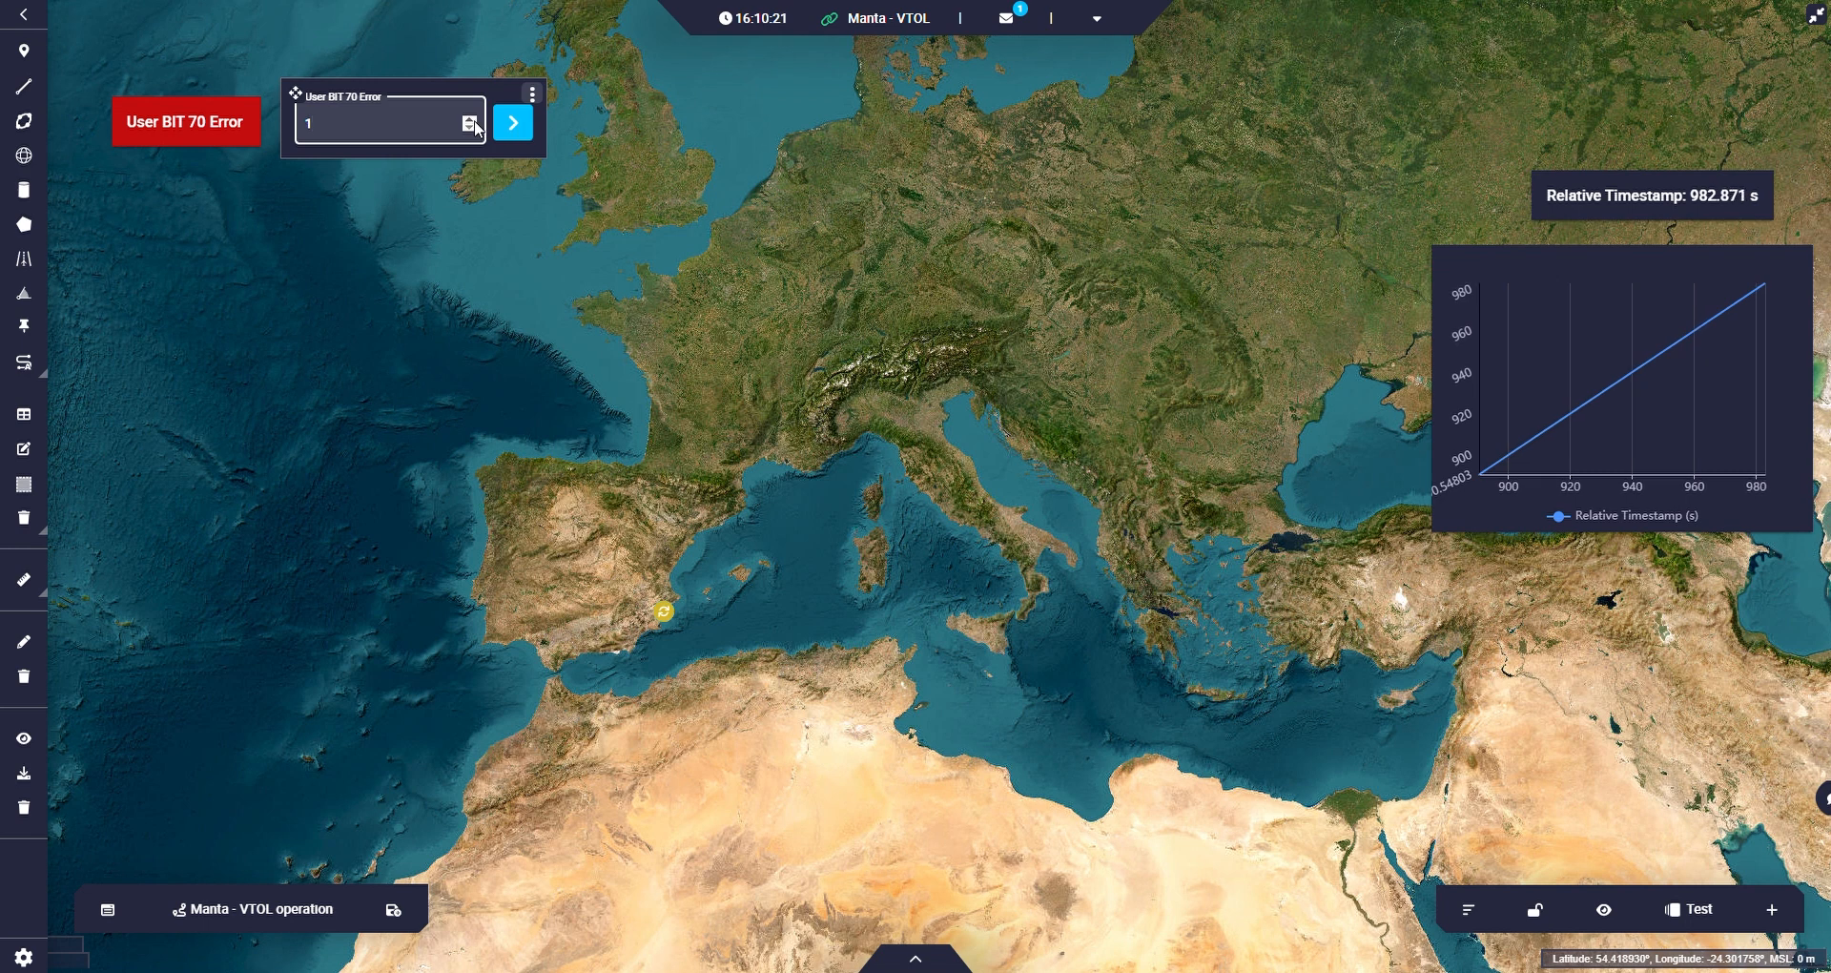
left_click(497, 123)
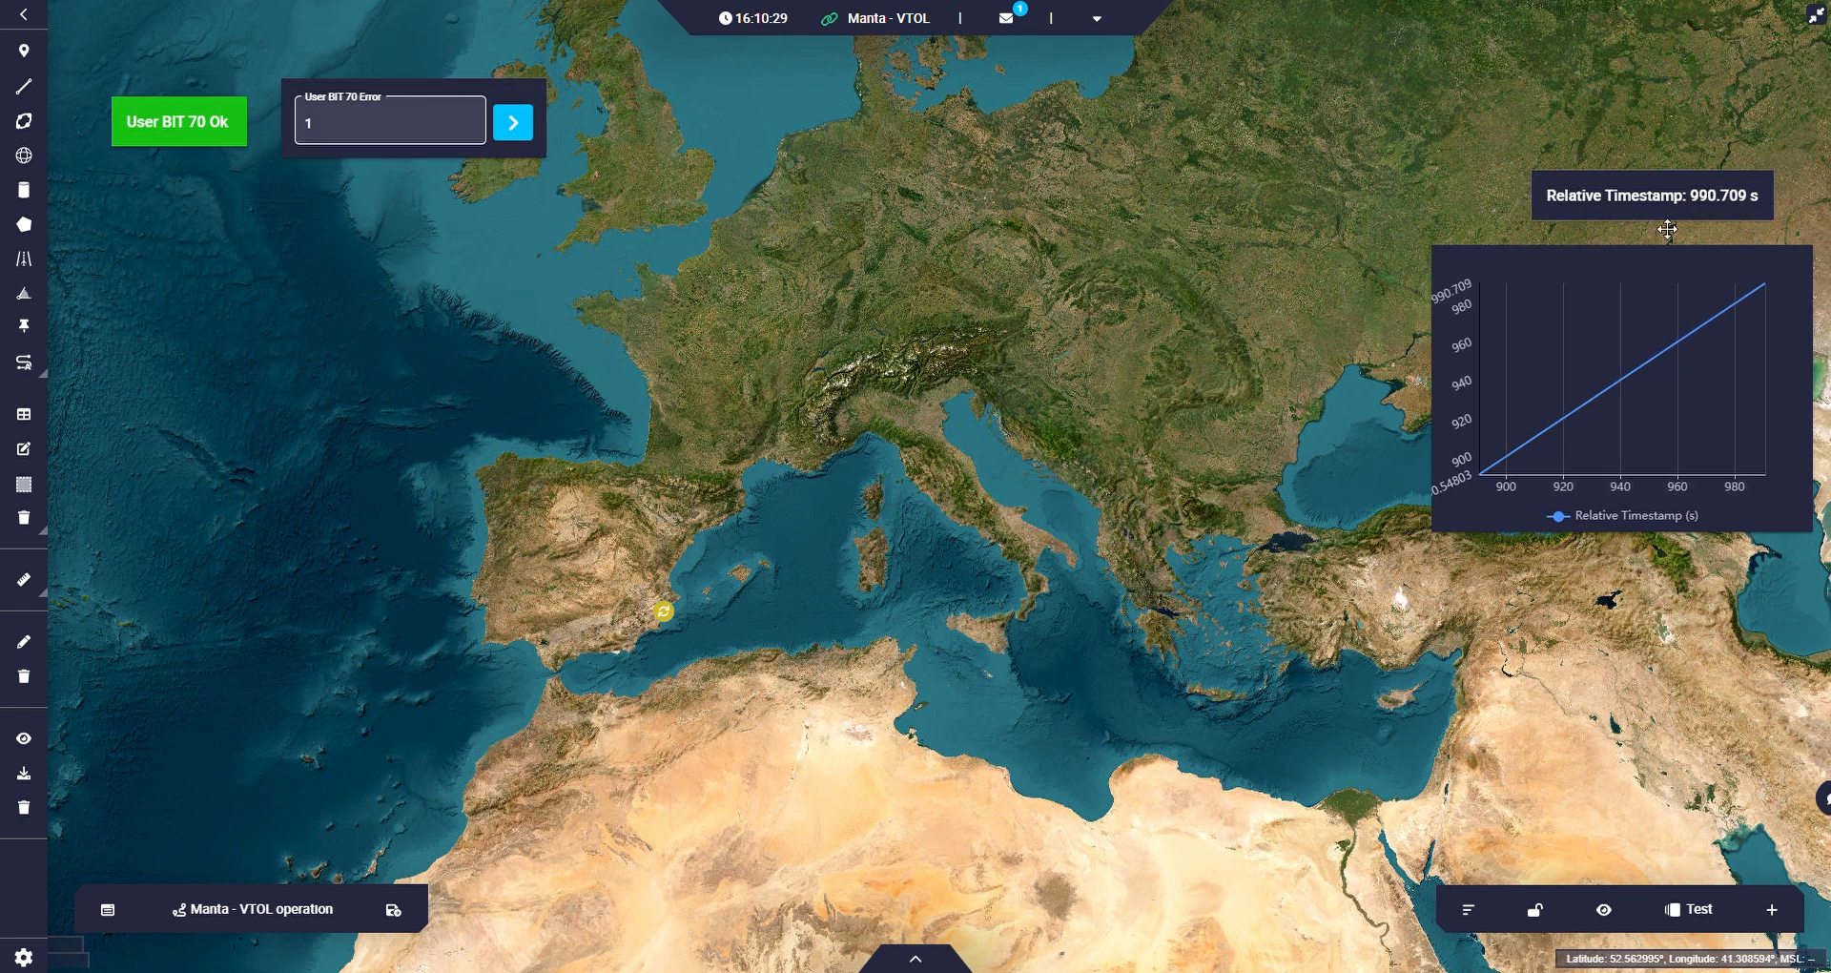
Duplicate the User BIT 70 input widget and its status label, placing the copies below the originals.
left_click(550, 99)
left_click(578, 127)
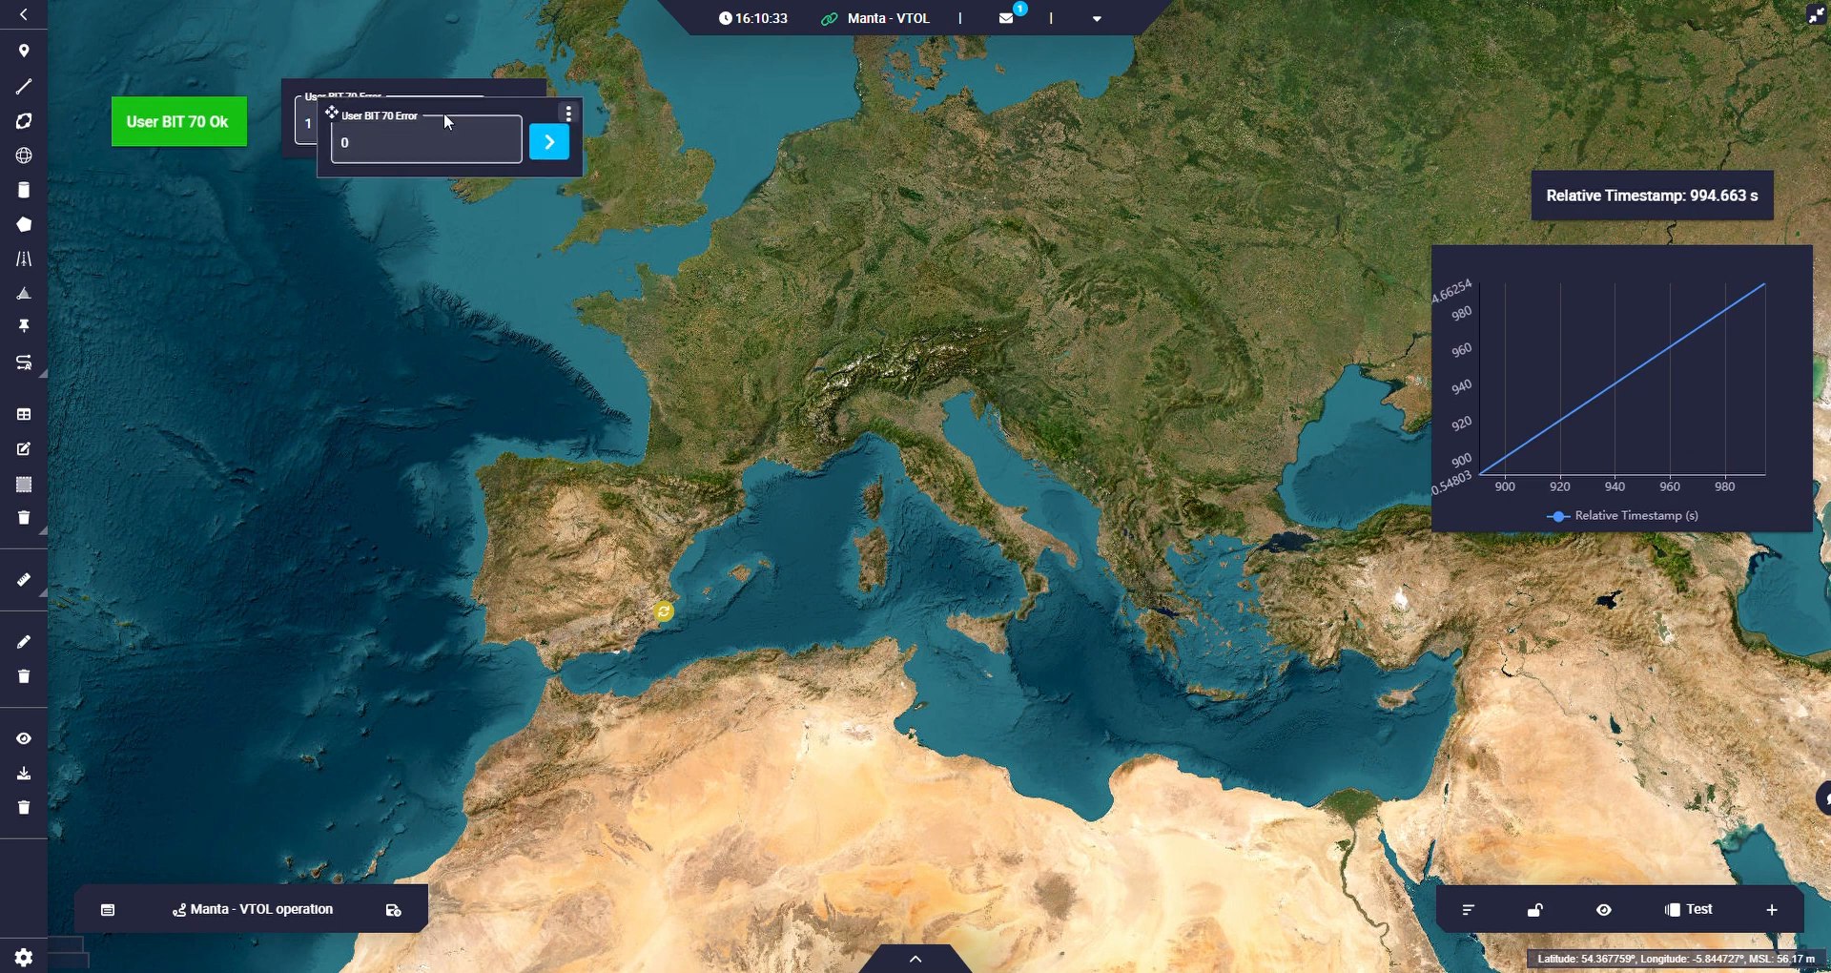
left_click_drag(340, 113, 170, 219)
right_click(236, 124)
left_click(269, 144)
Edit the duplicated label to display User Variable 37 (Real - 32 Bits).
right_click(168, 218)
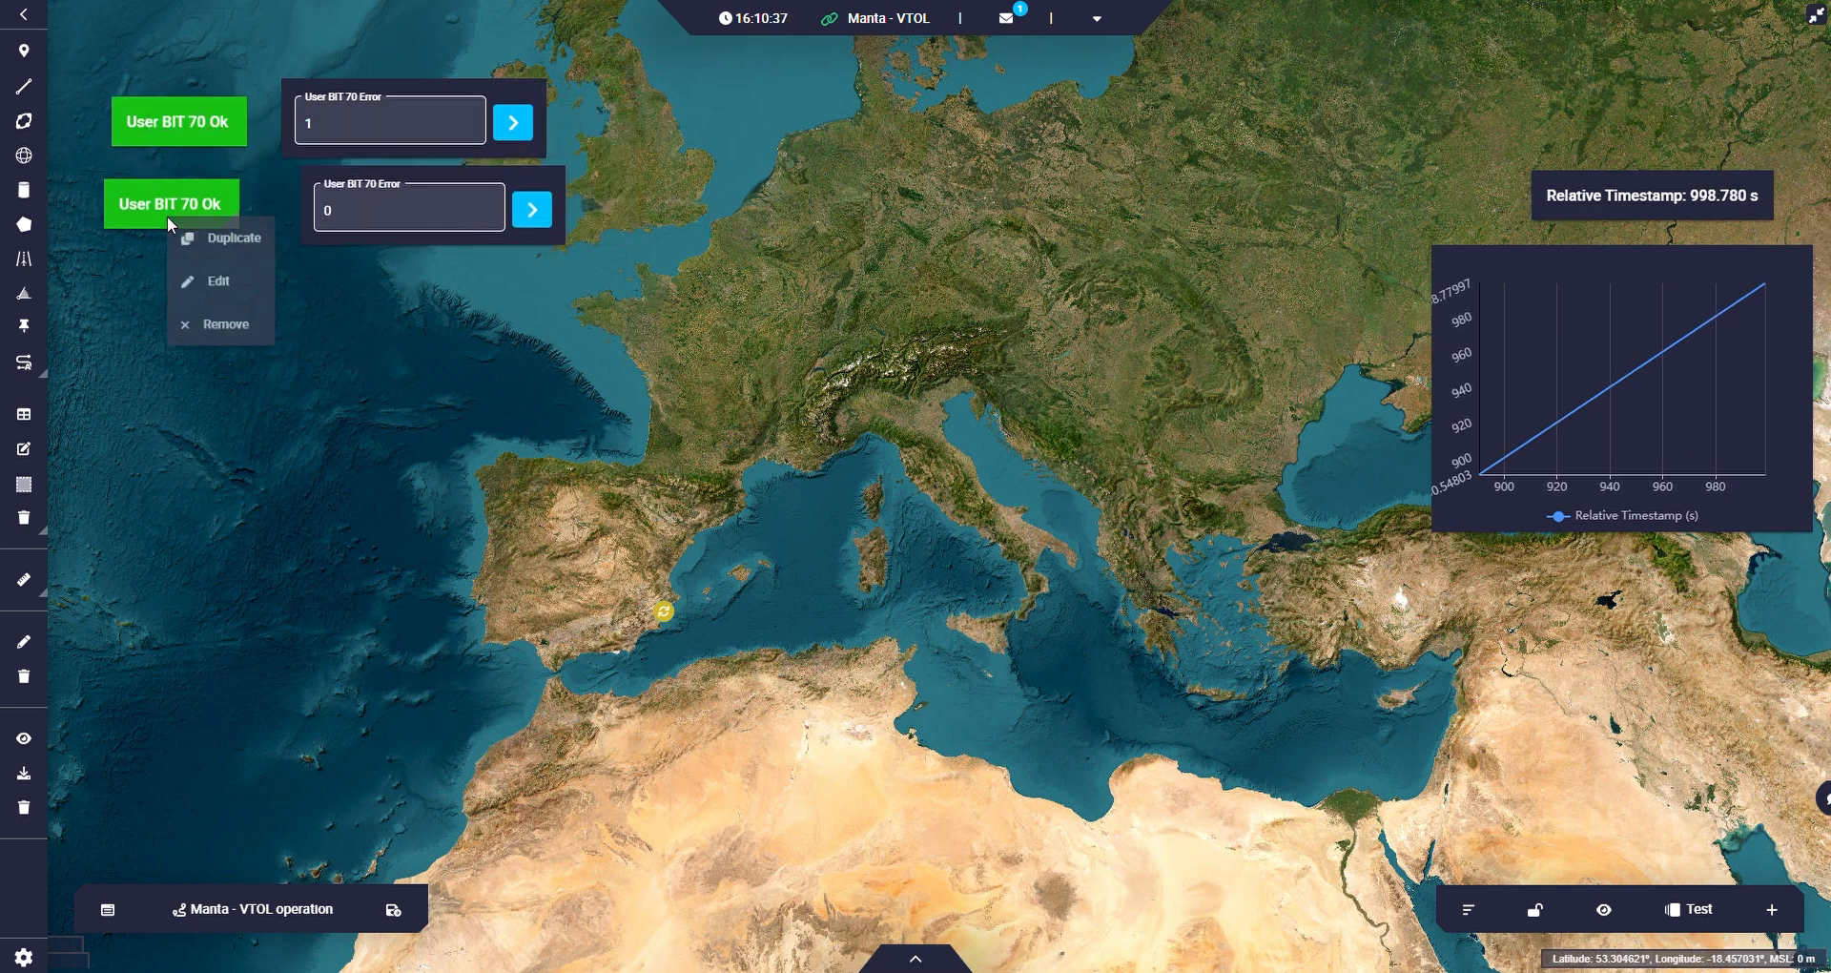
left_click(219, 280)
left_click(968, 250)
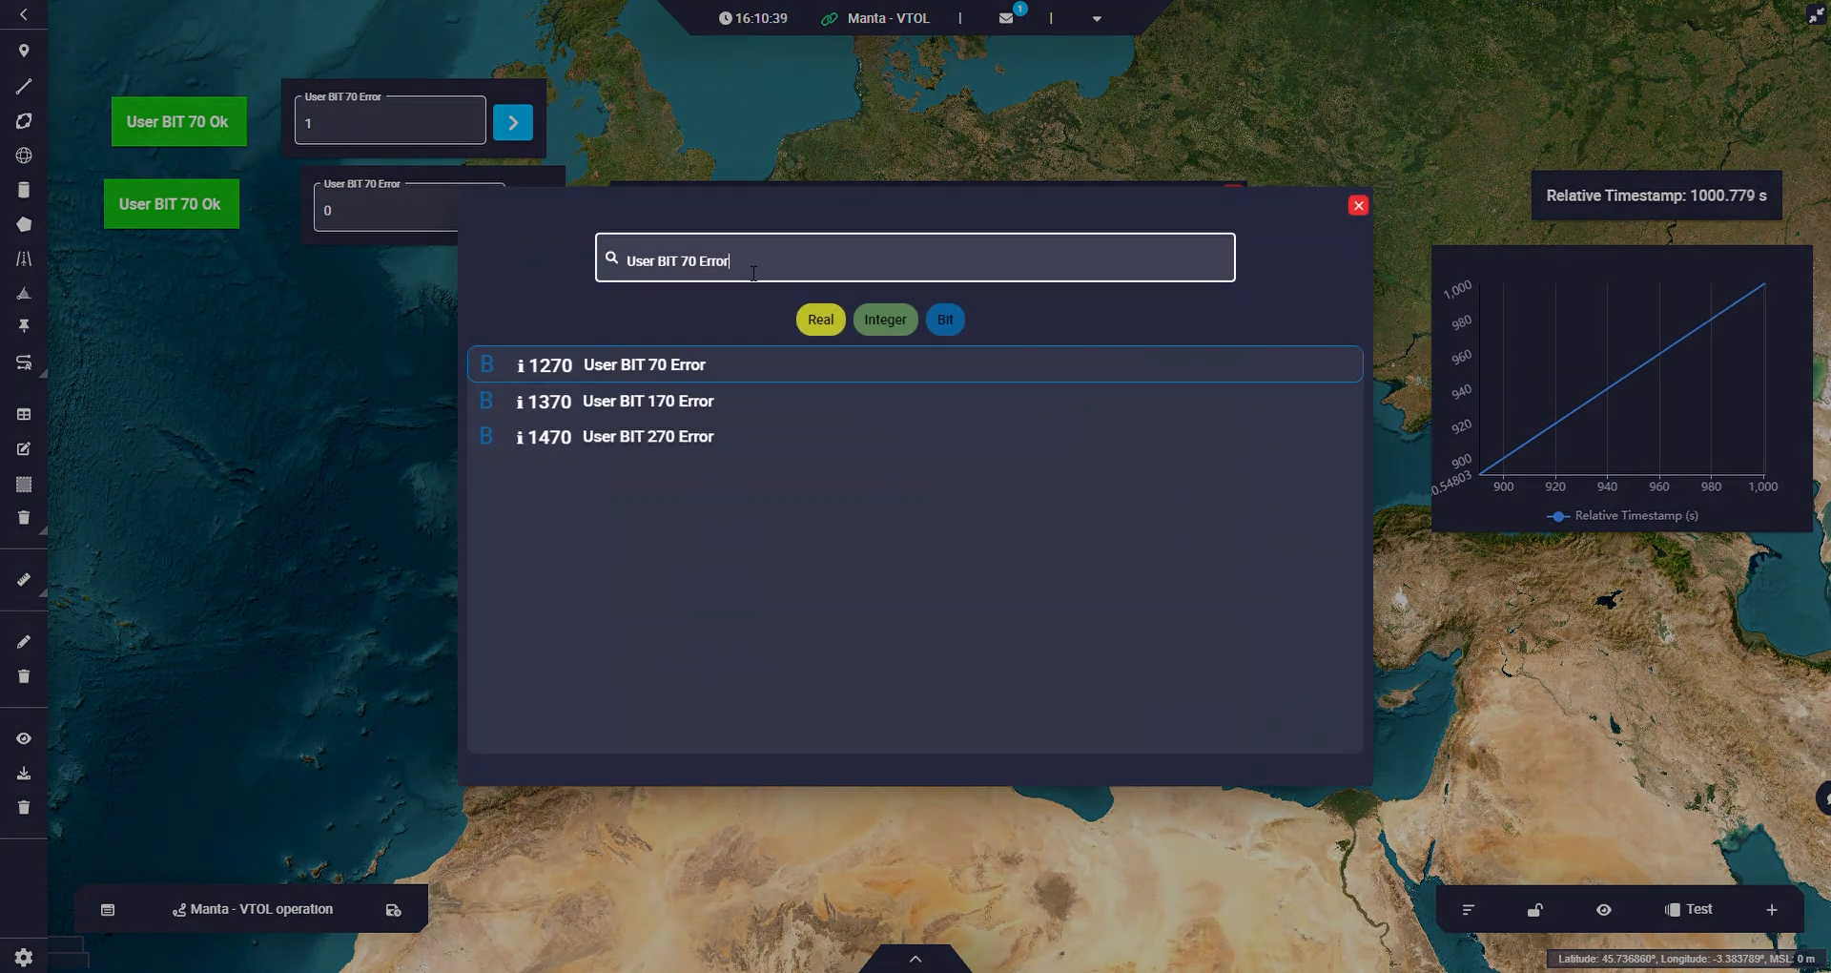
type("re")
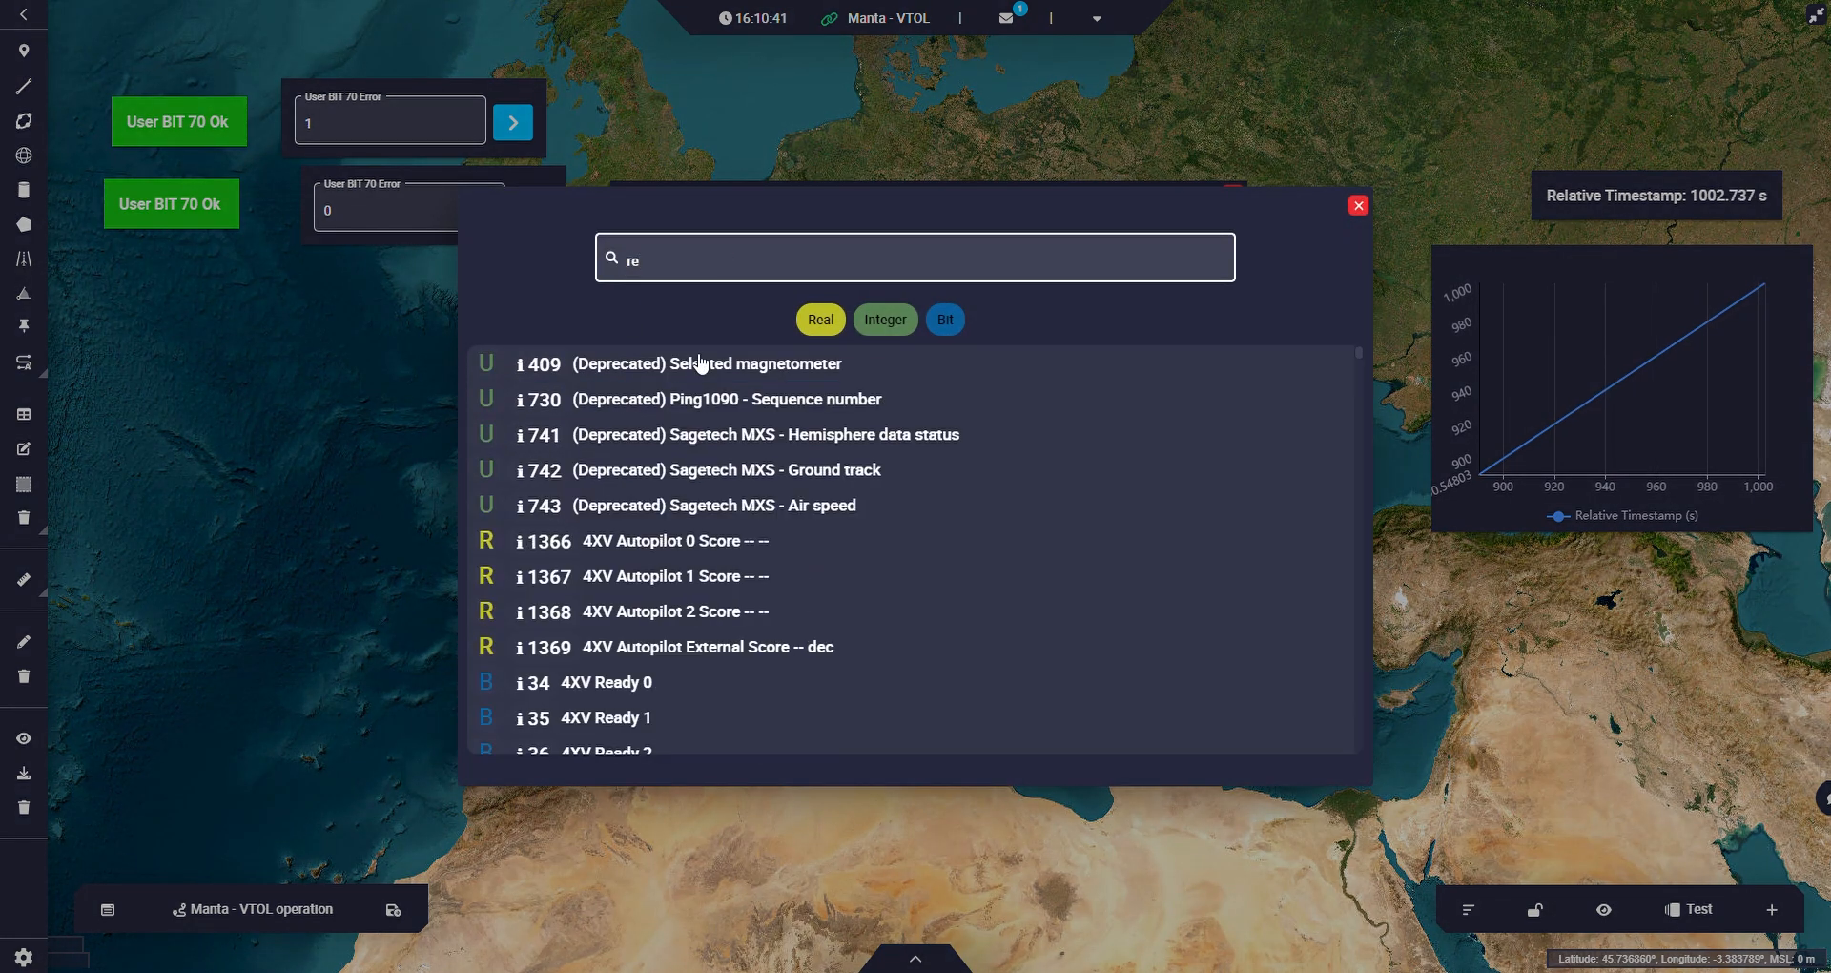
type("user")
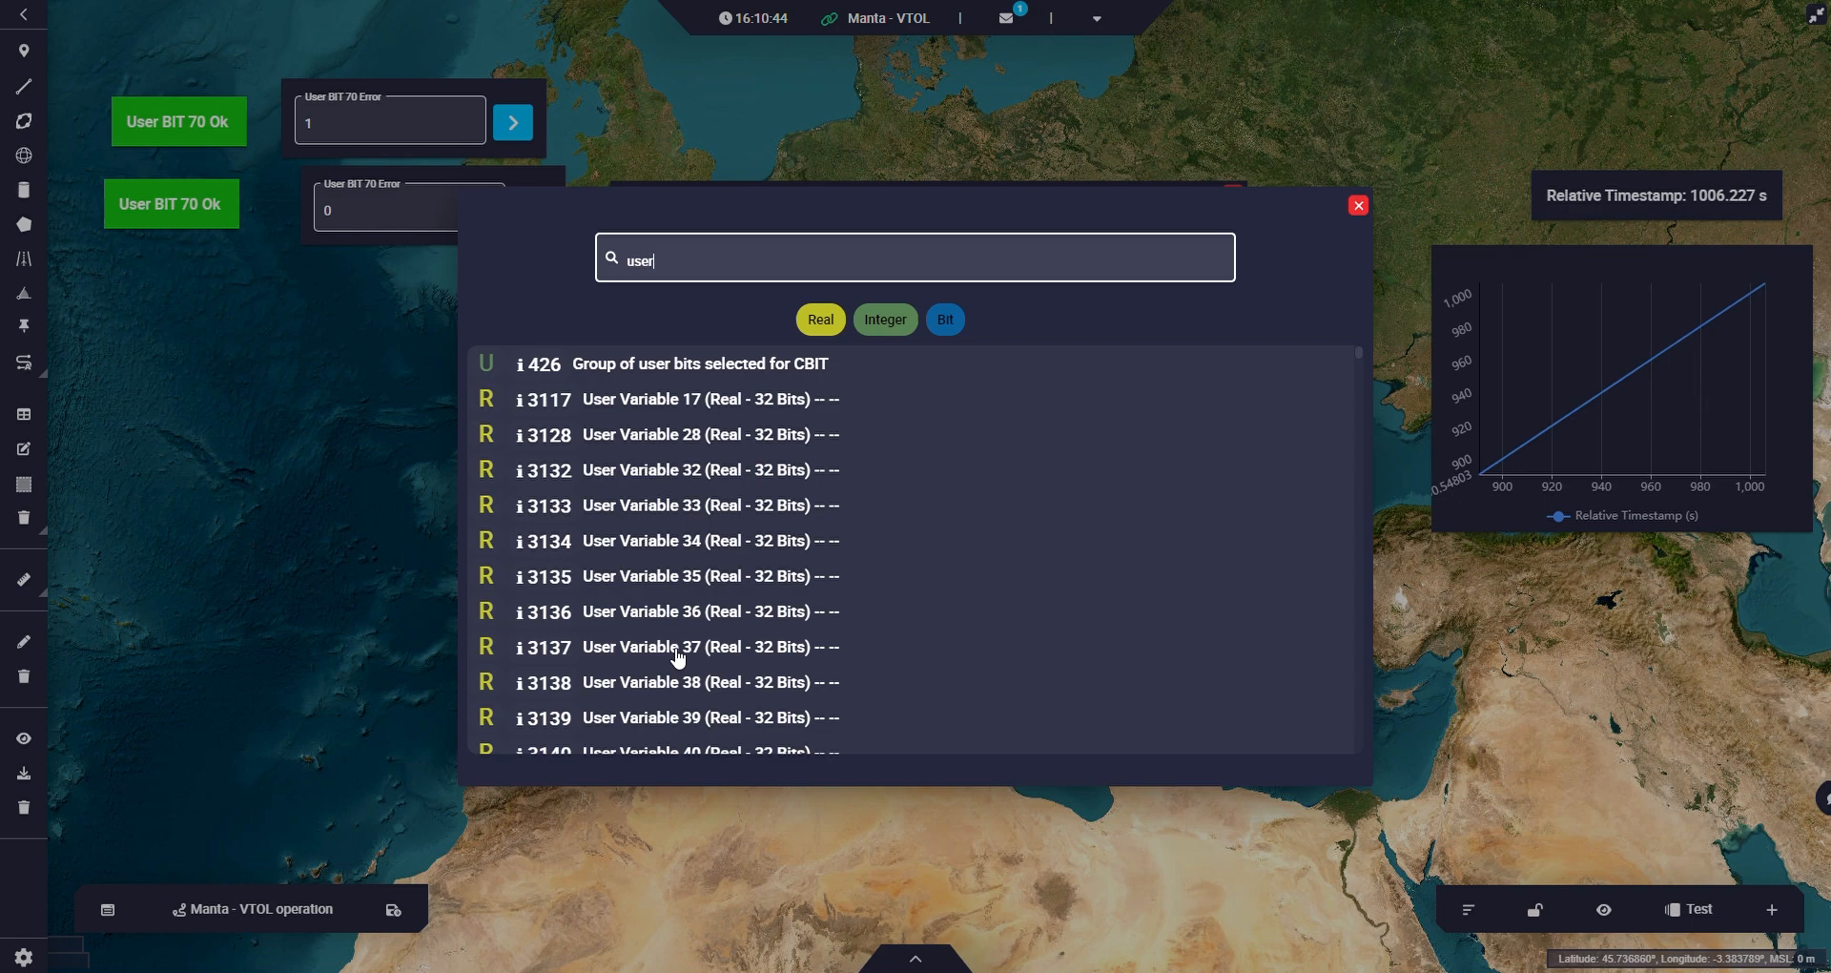
left_click(678, 658)
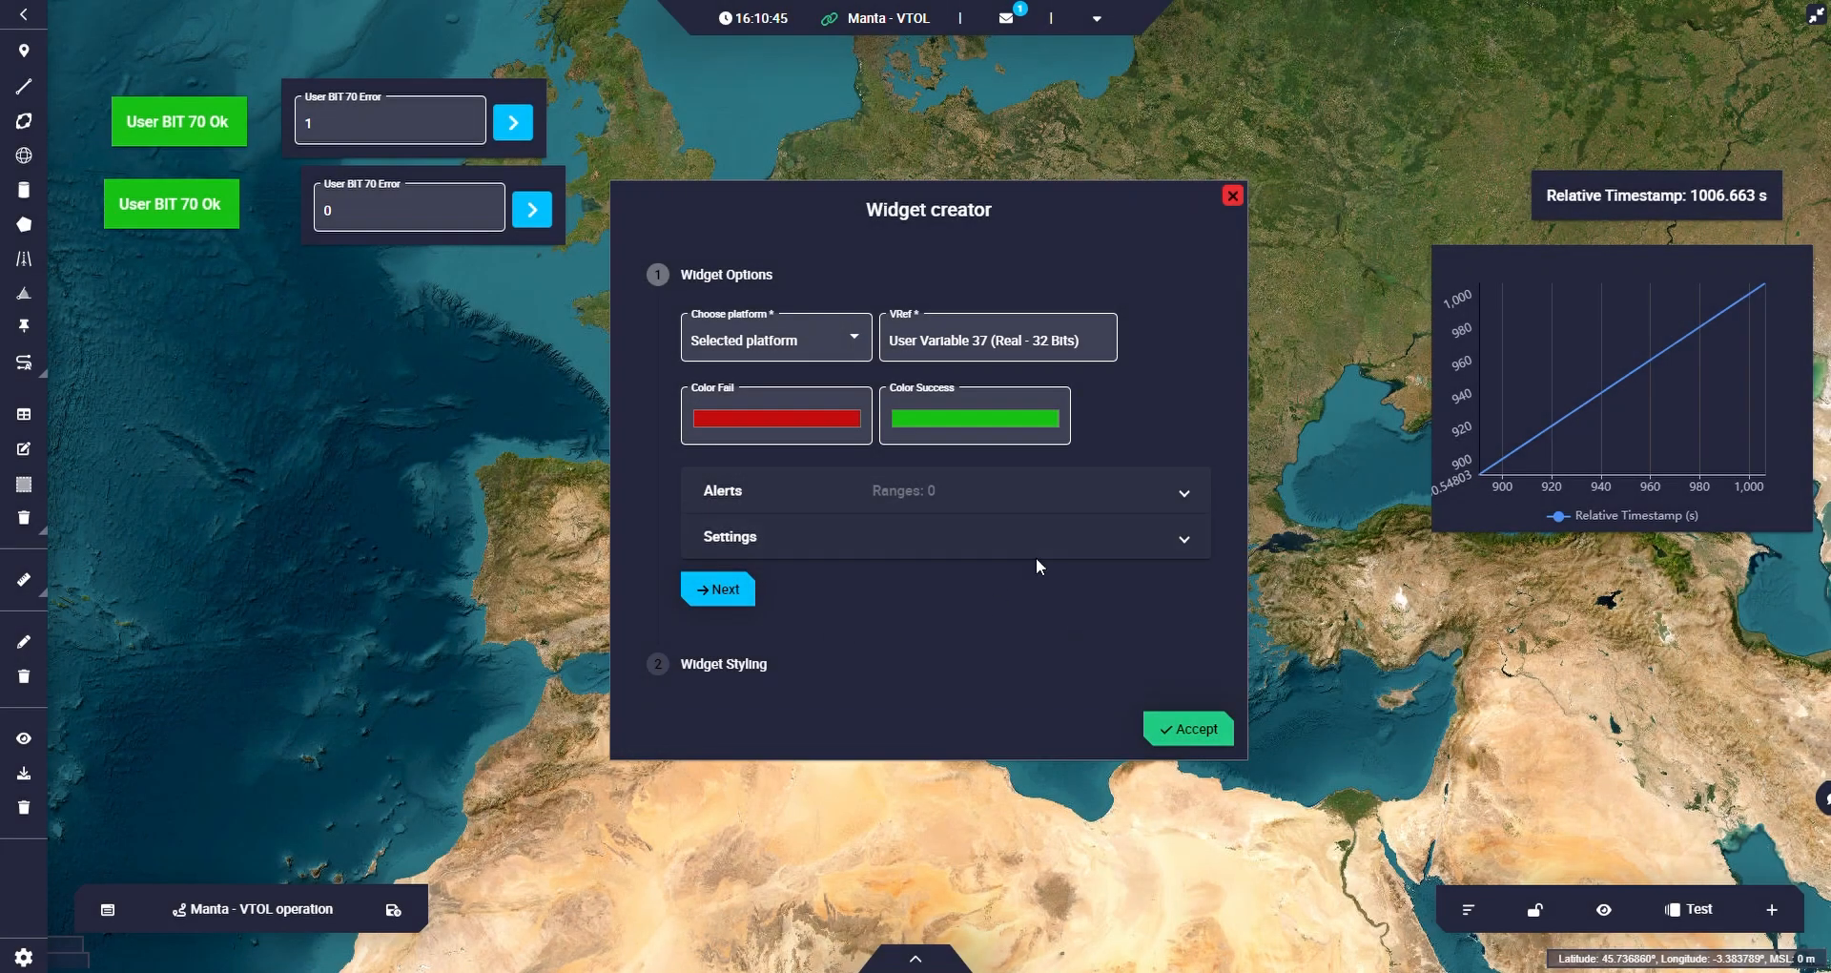
left_click(1195, 730)
Arrange the User Variable 37 label below the User BIT 70 label, with the duplicated input widget to its east.
left_click_drag(289, 234, 241, 300)
left_click_drag(420, 218, 578, 245)
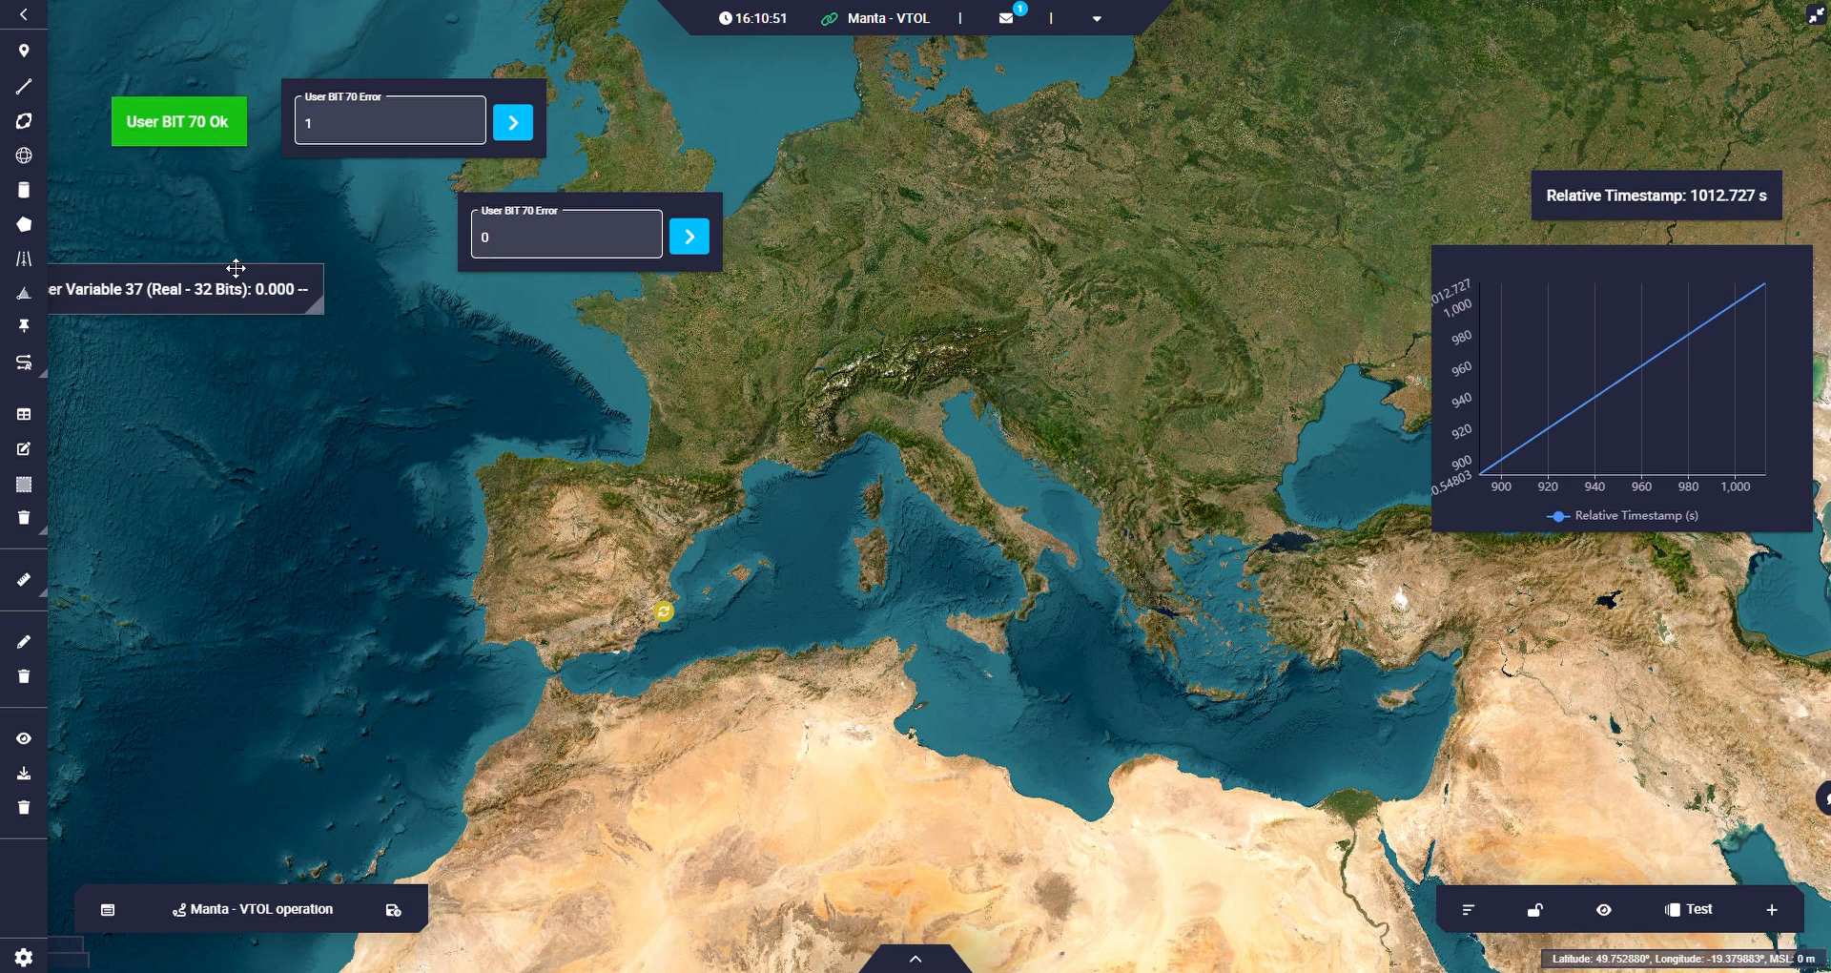
left_click_drag(237, 270, 271, 189)
Reassign the duplicated input widget to User Variable 37 (Real - 32 Bits) and save the Manta - VTOL operation configuration.
left_click(709, 209)
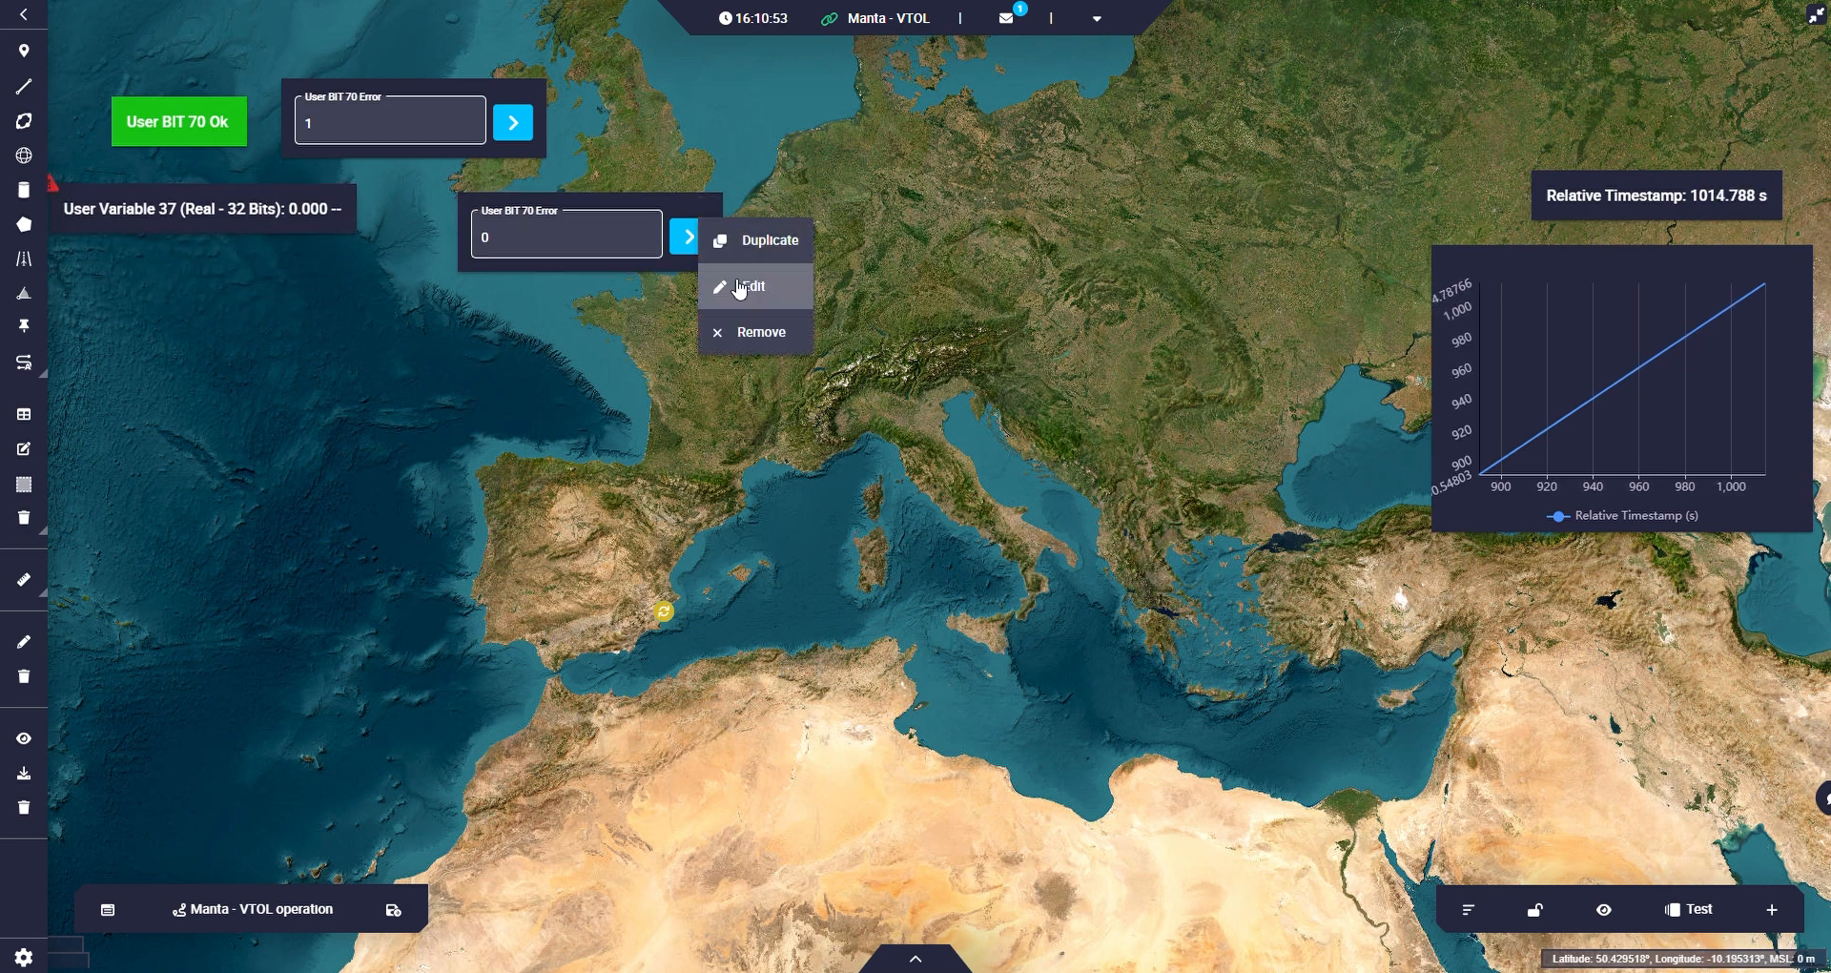
left_click(725, 291)
left_click(820, 486)
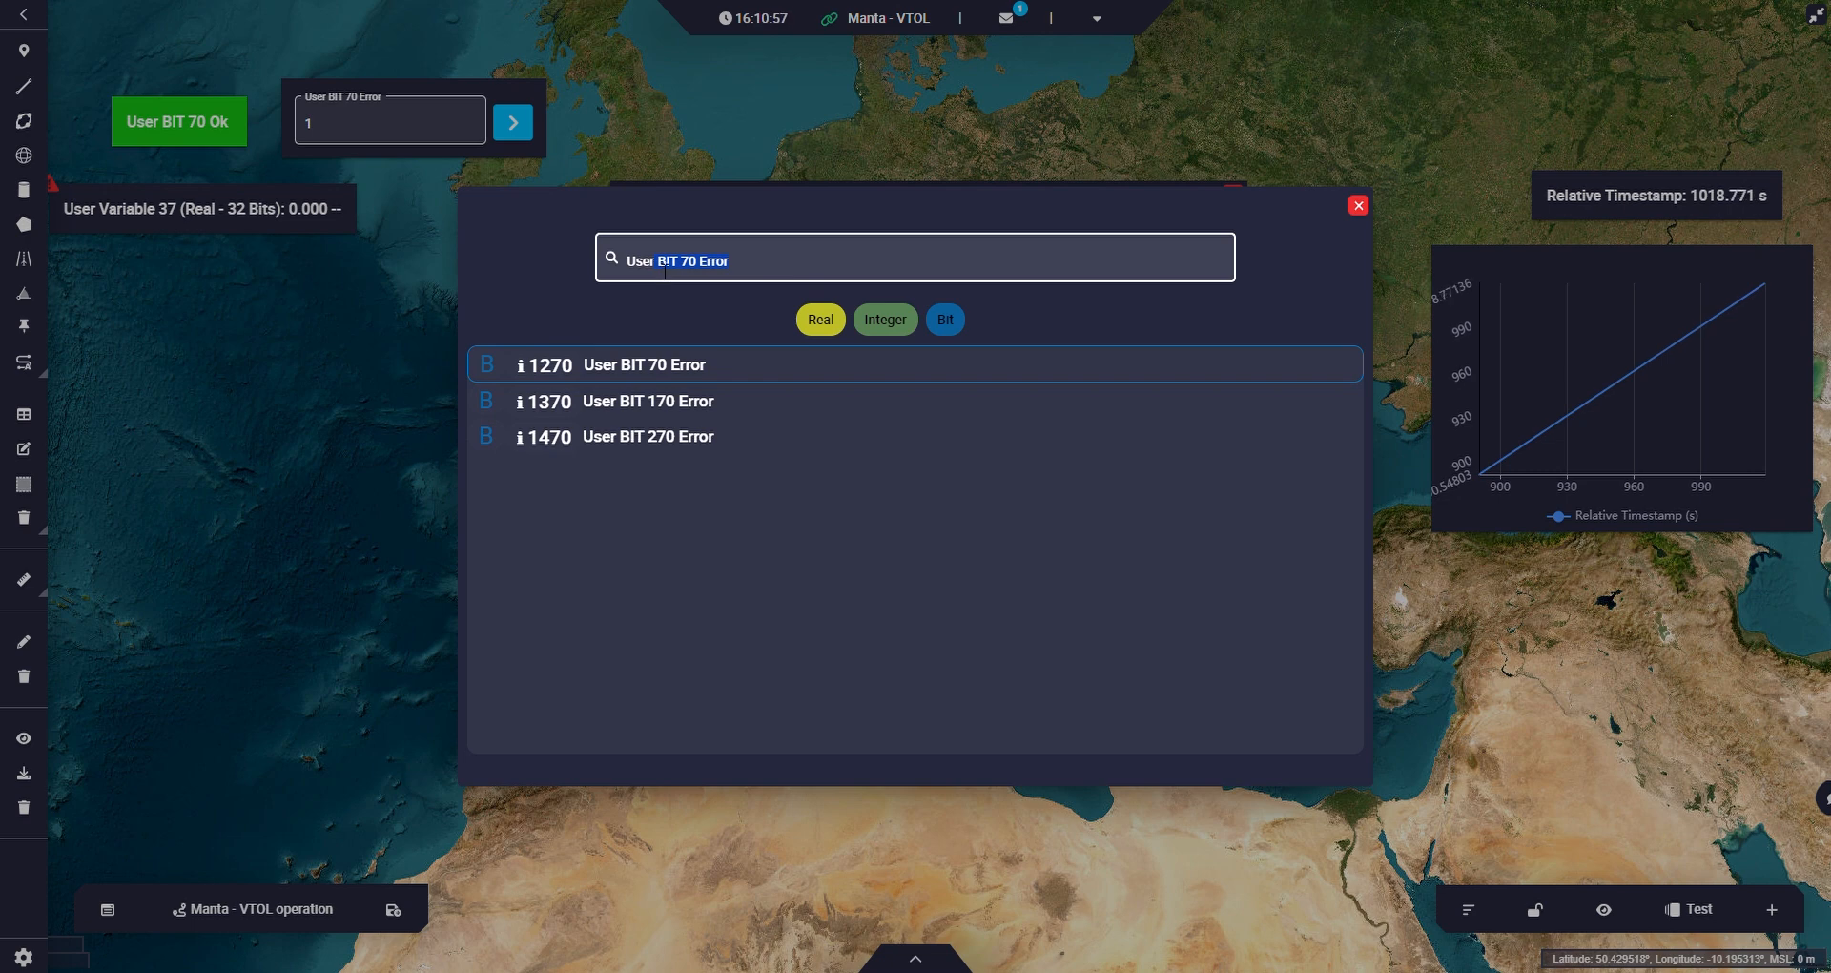
type("var")
left_click(806, 319)
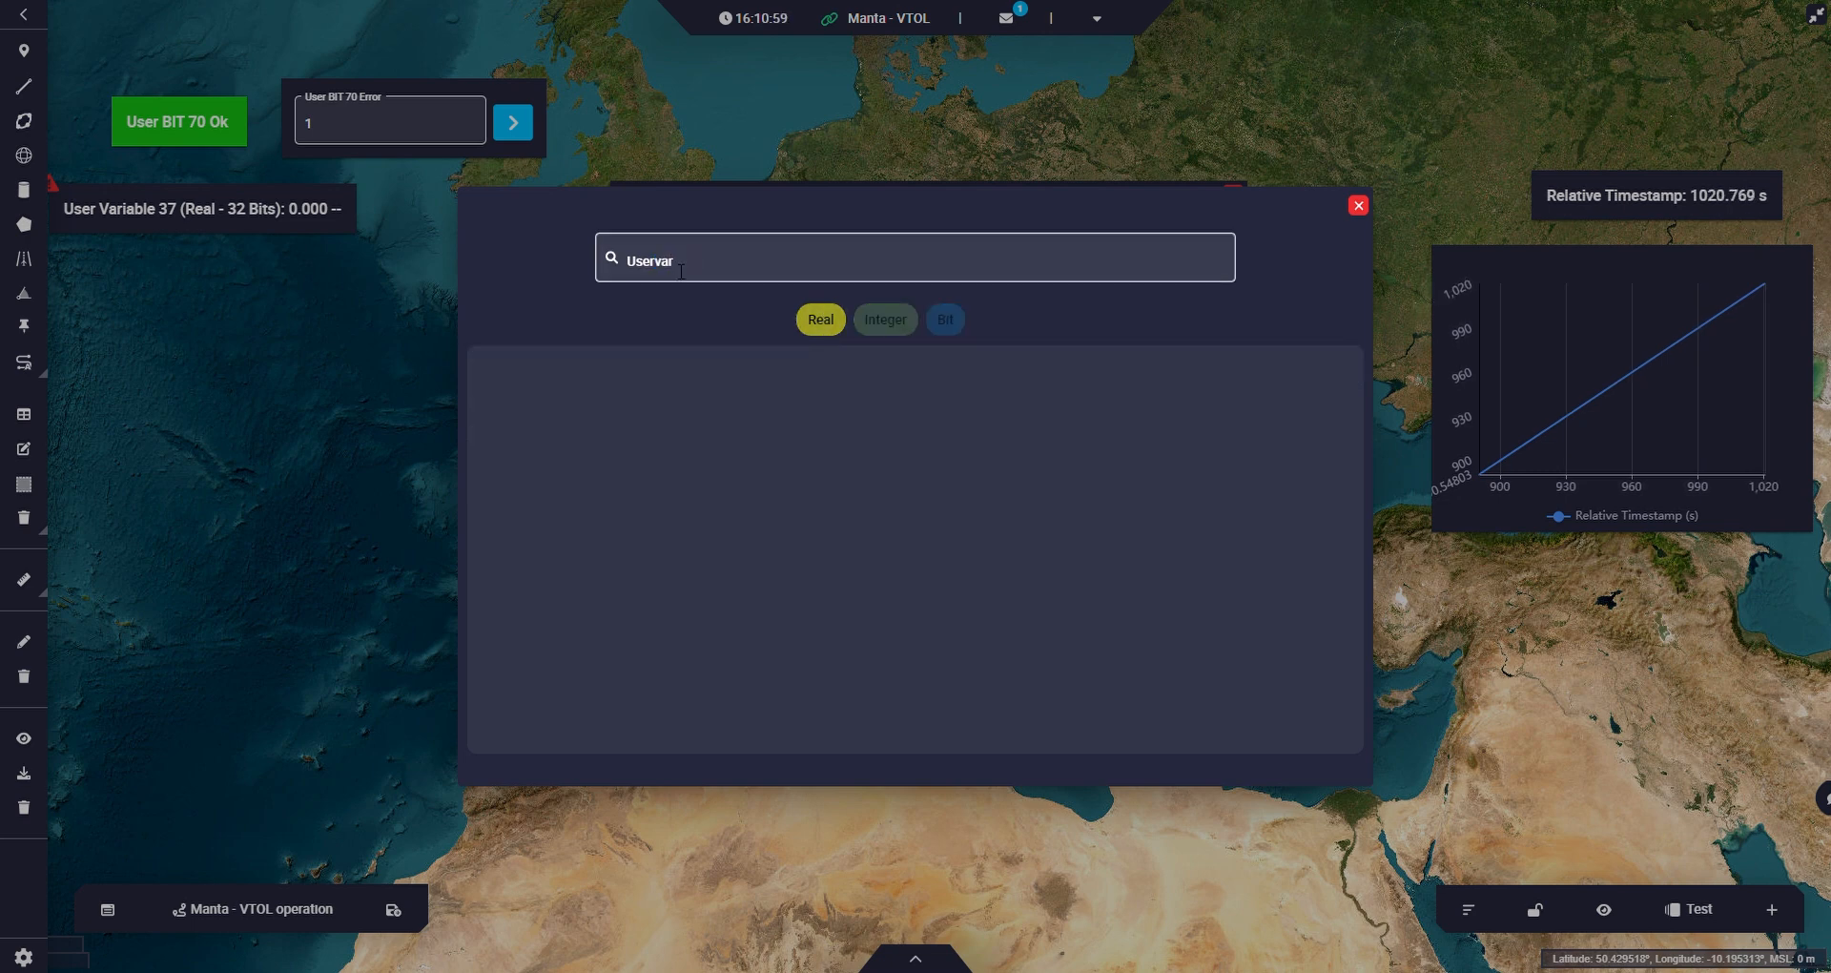
left_click_drag(677, 261, 654, 263)
key("BackSpace")
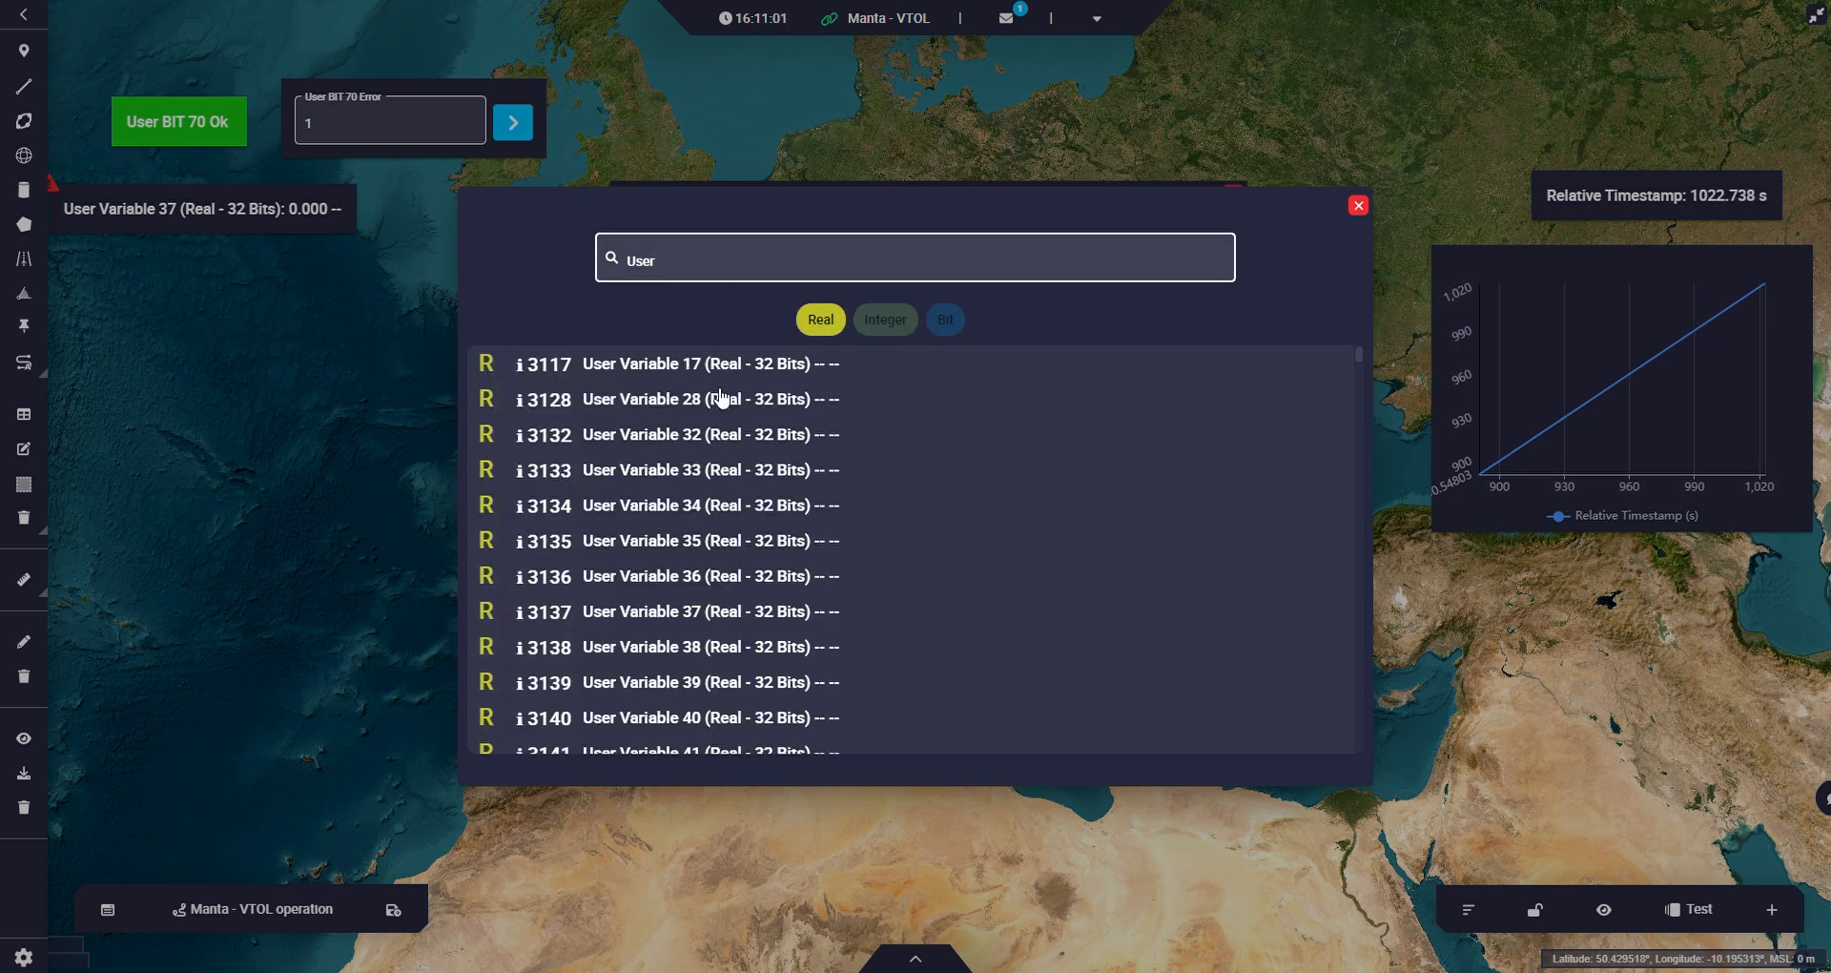
left_click(730, 612)
left_click(1203, 710)
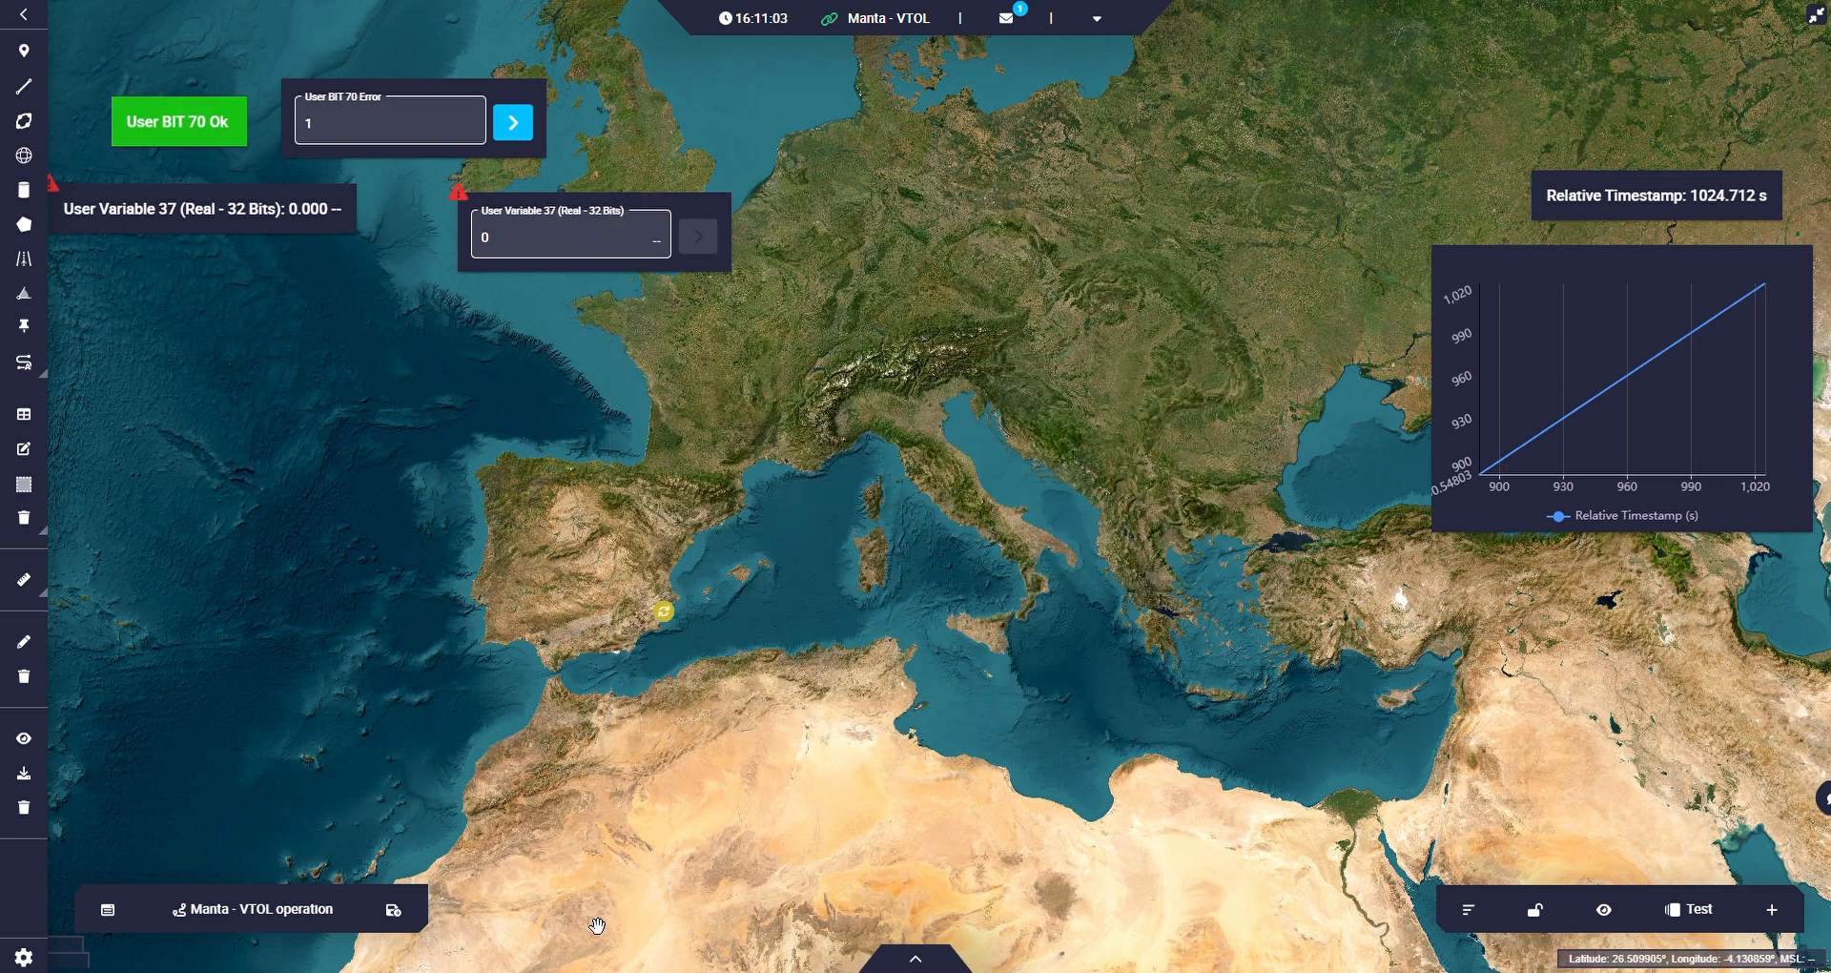
left_click(391, 914)
Move the User Variable 37 label and input widget closer together and send the value 3.14 to the variable.
left_click_drag(292, 205, 306, 212)
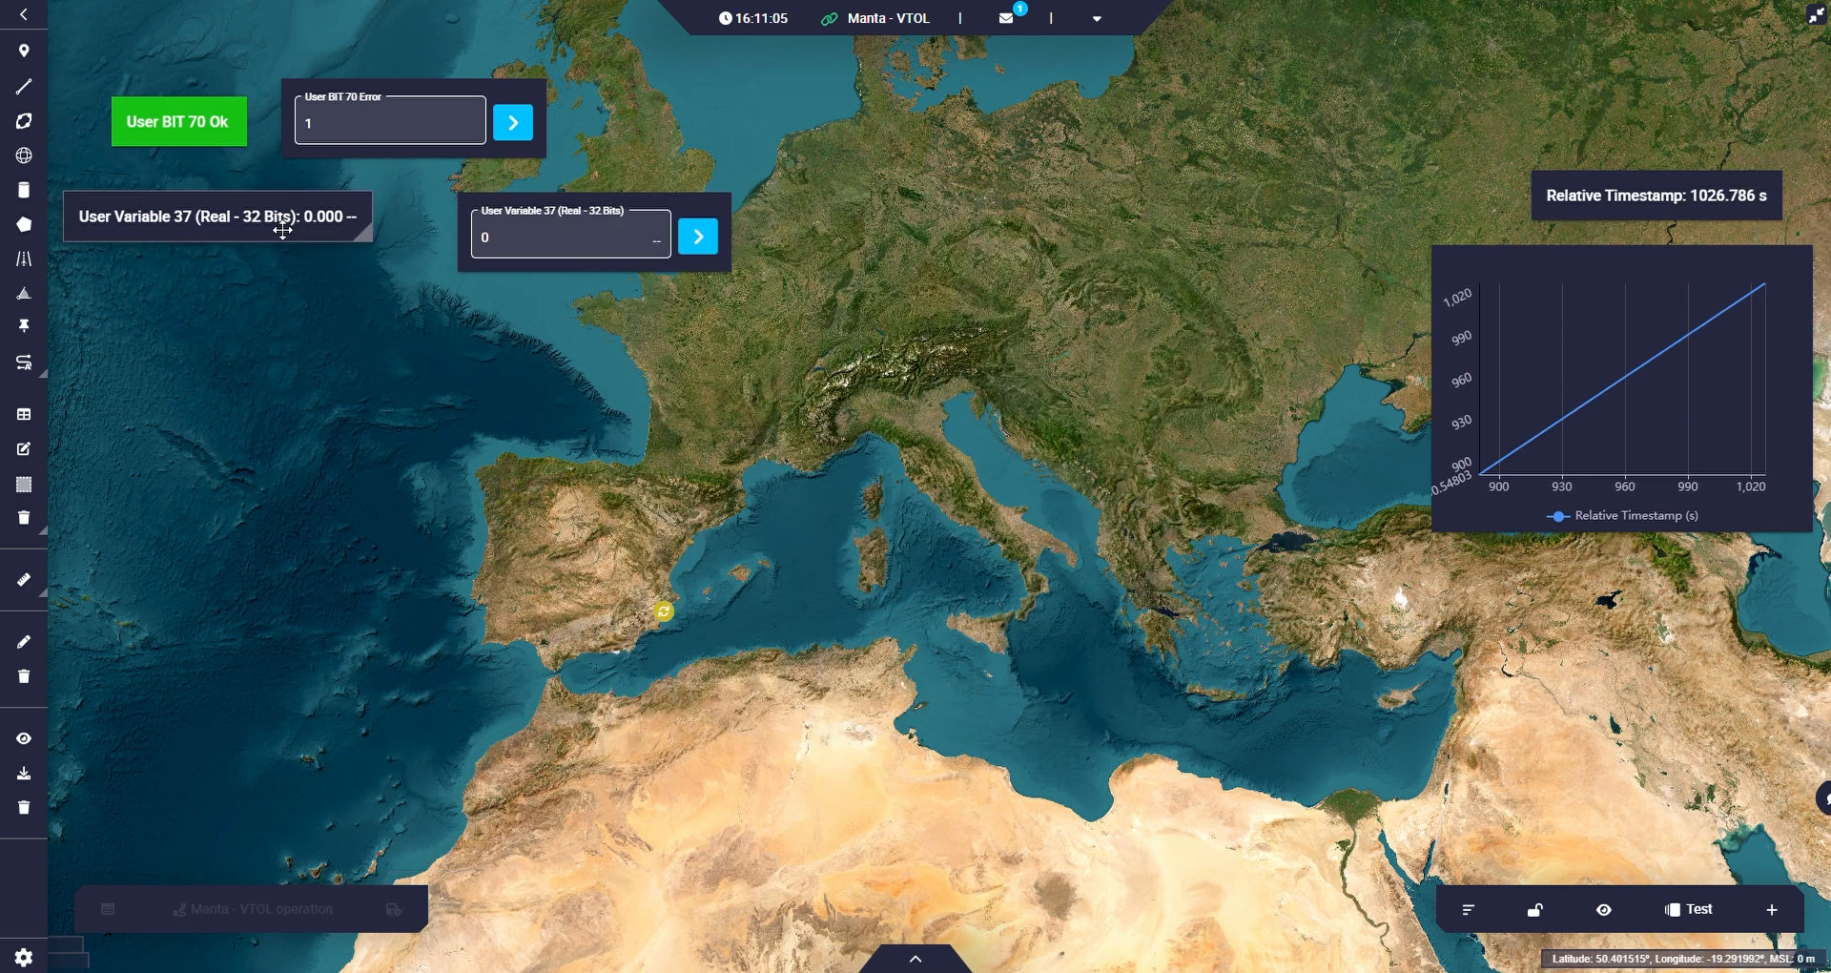
left_click_drag(493, 220, 441, 204)
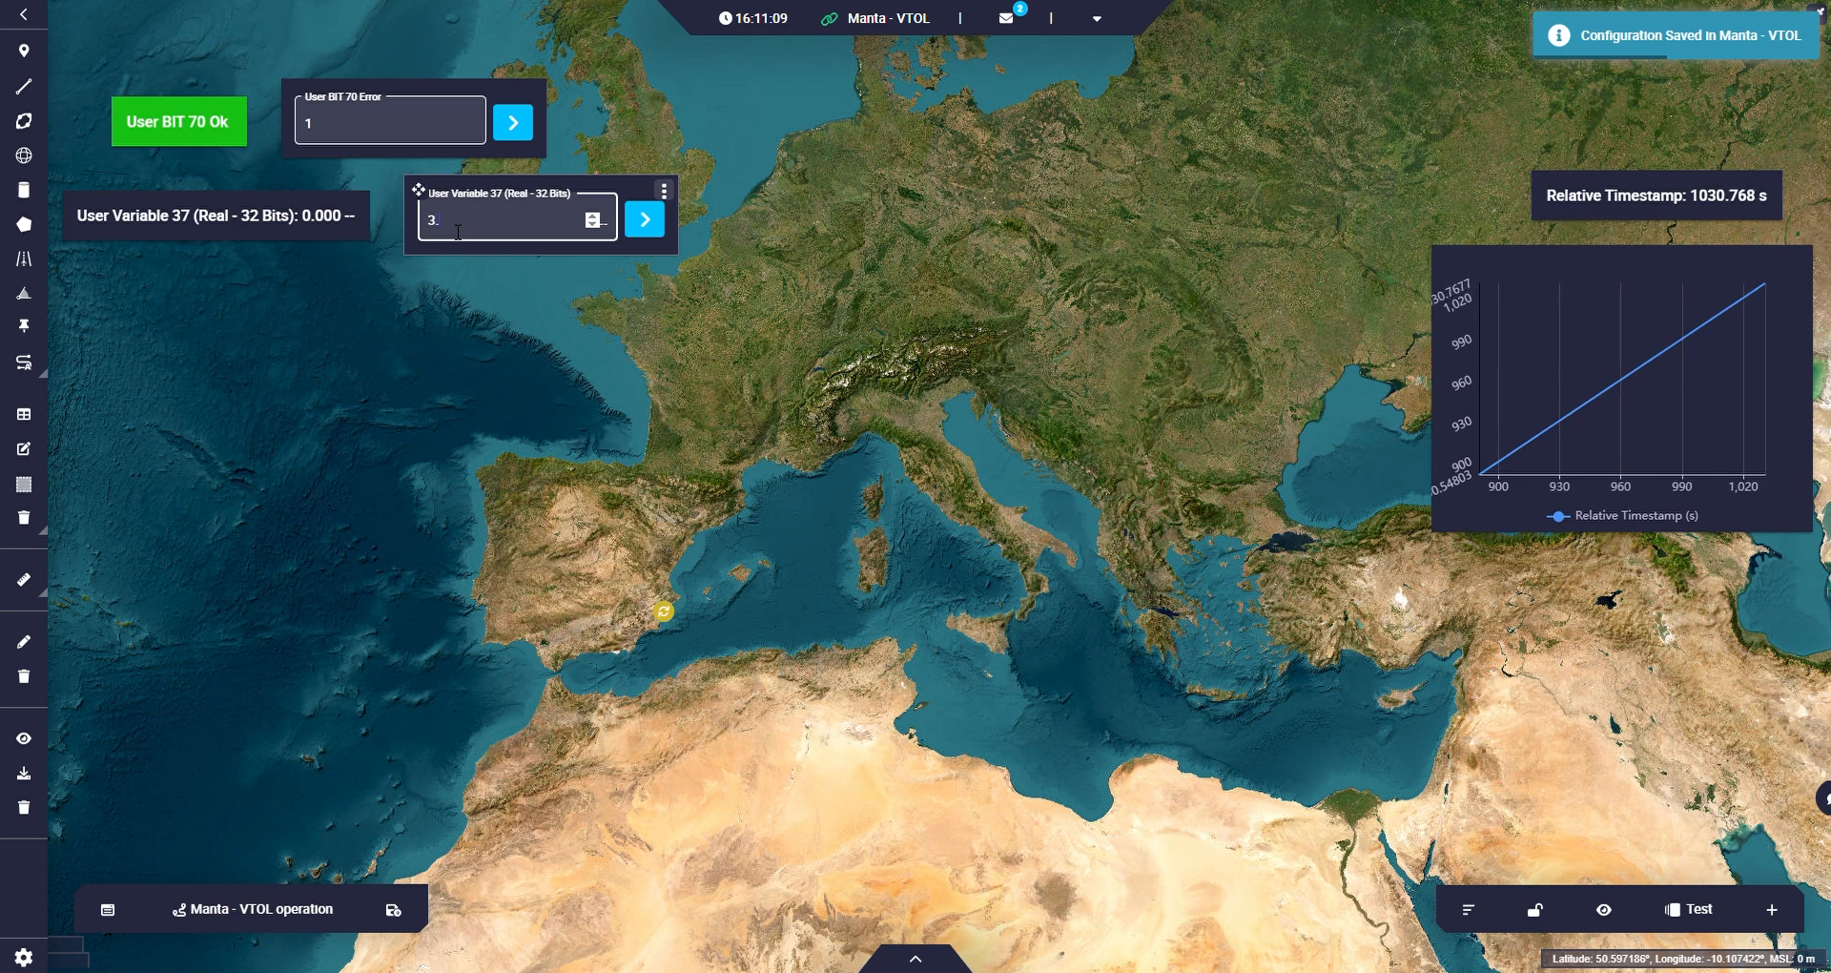
left_click(645, 221)
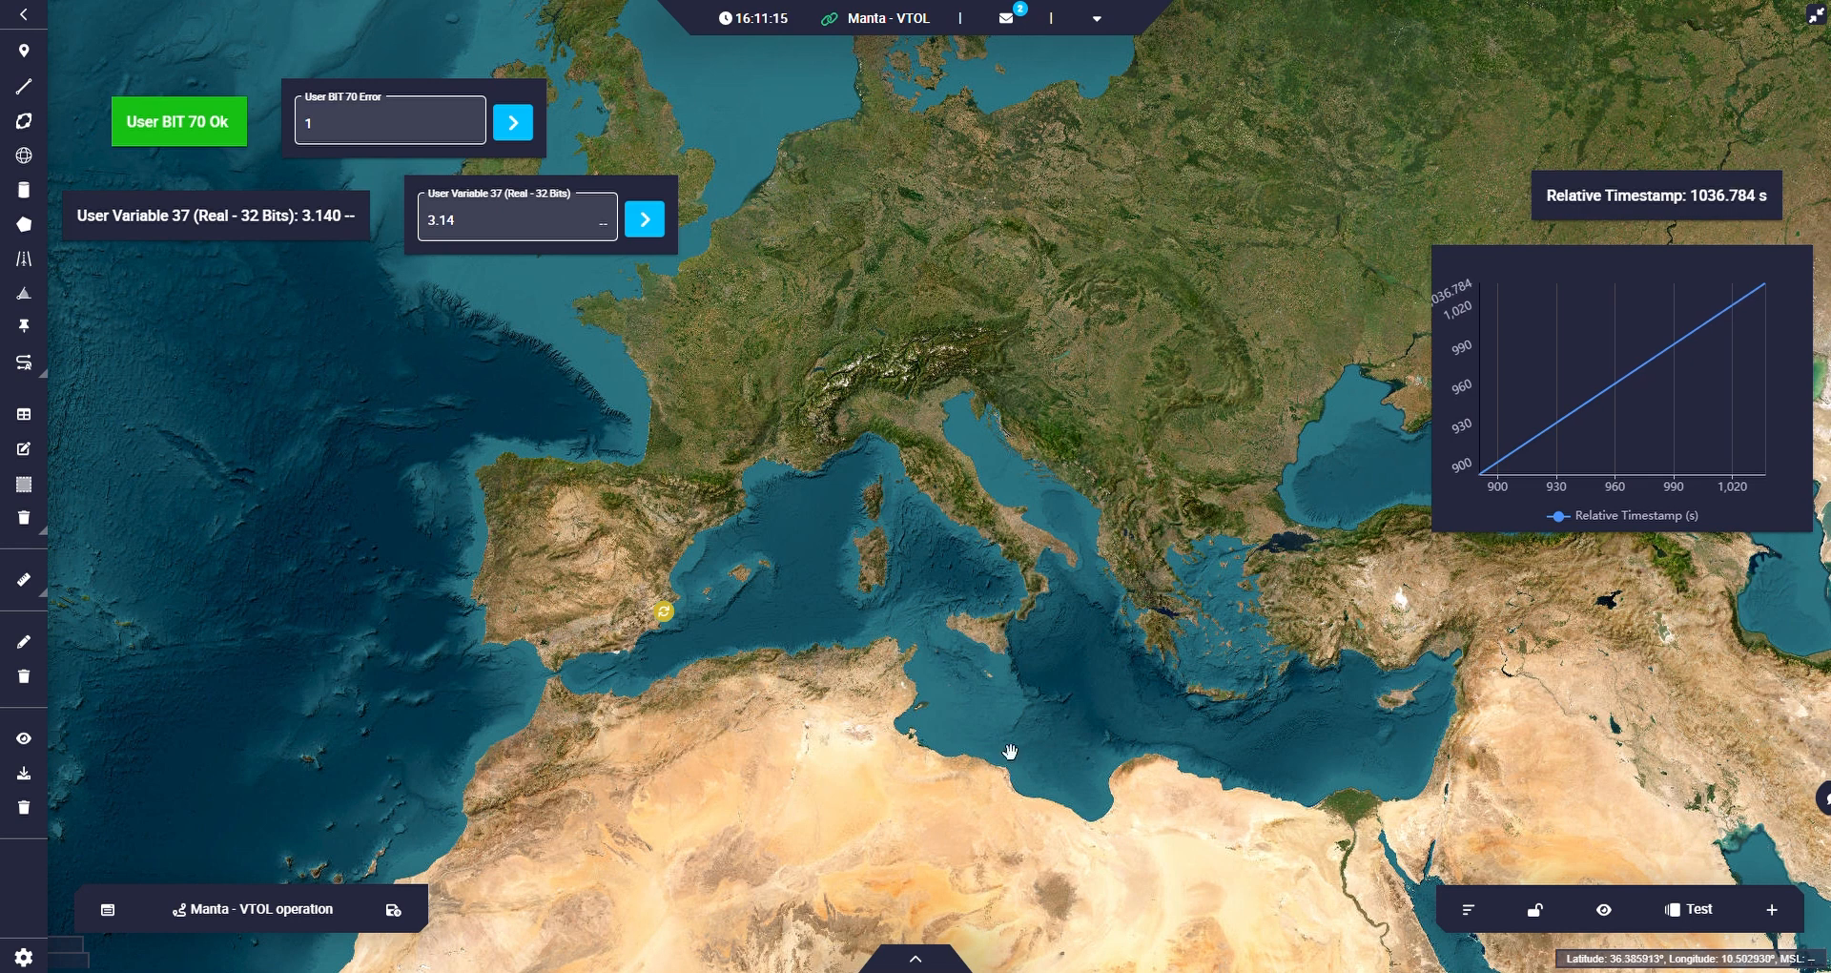
Add a Veronte Panel widget for the selected platform with action buttons shown and place it over central Europe.
left_click(1772, 910)
mouse_move(1729, 734)
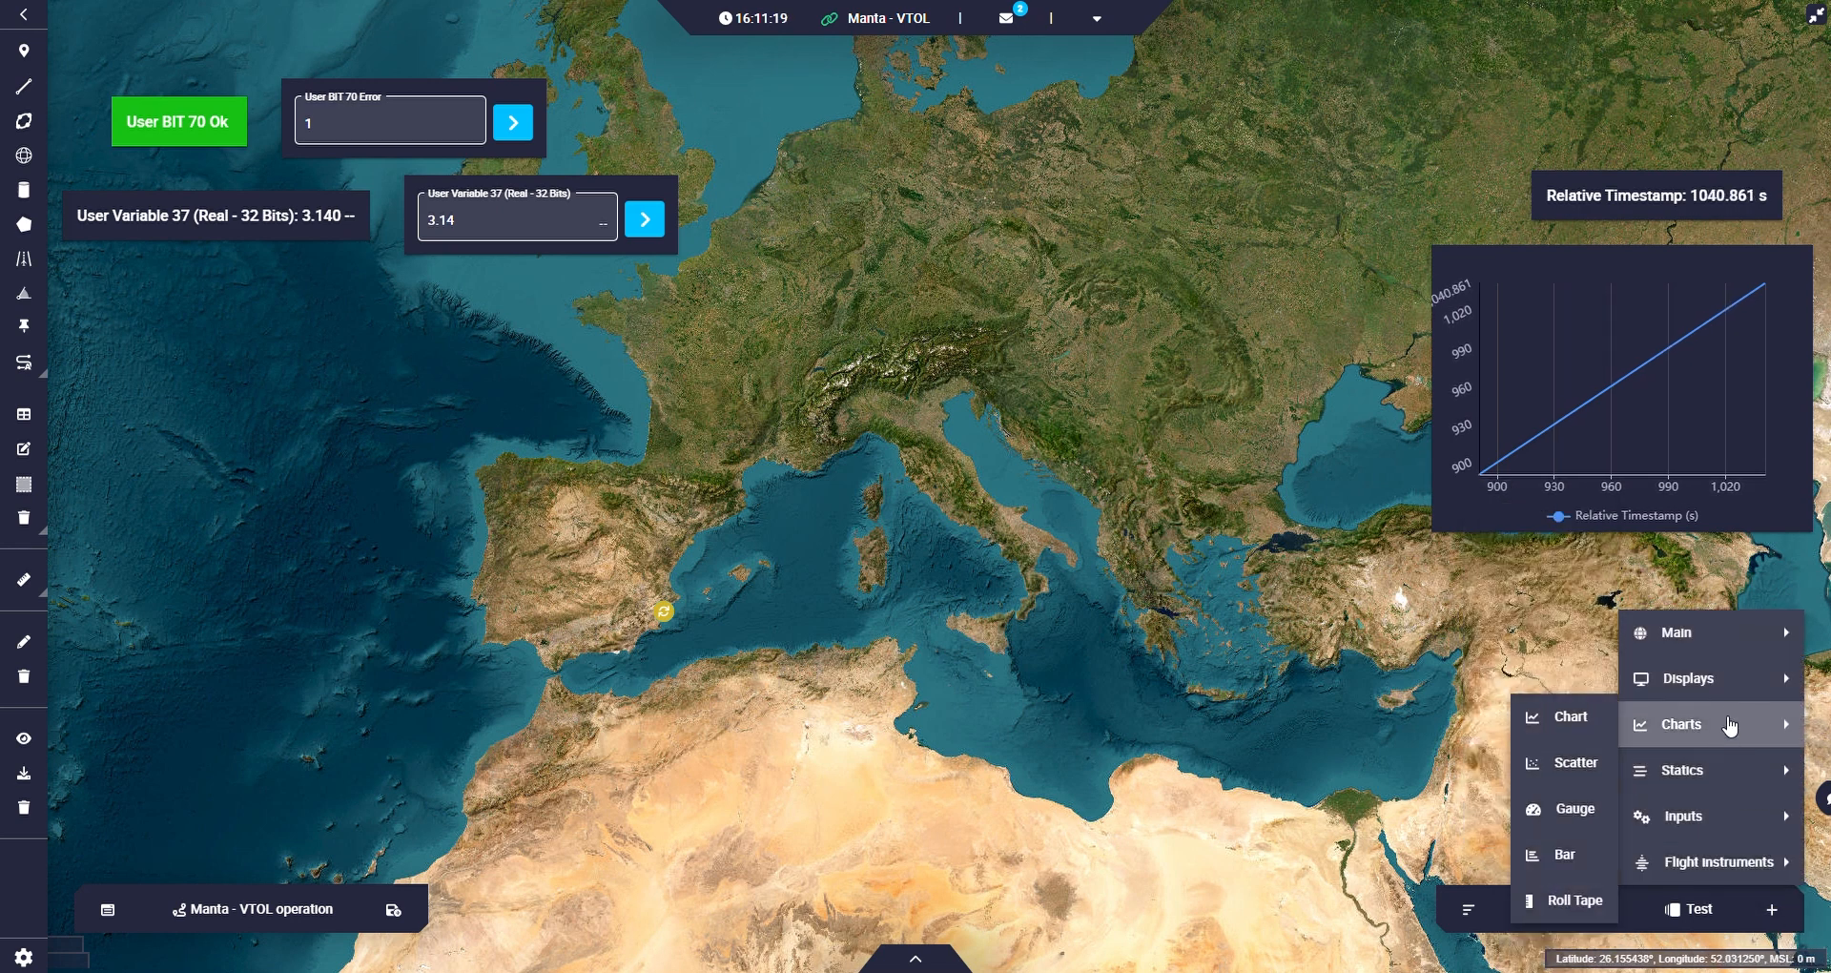
mouse_move(1729, 701)
mouse_move(1708, 633)
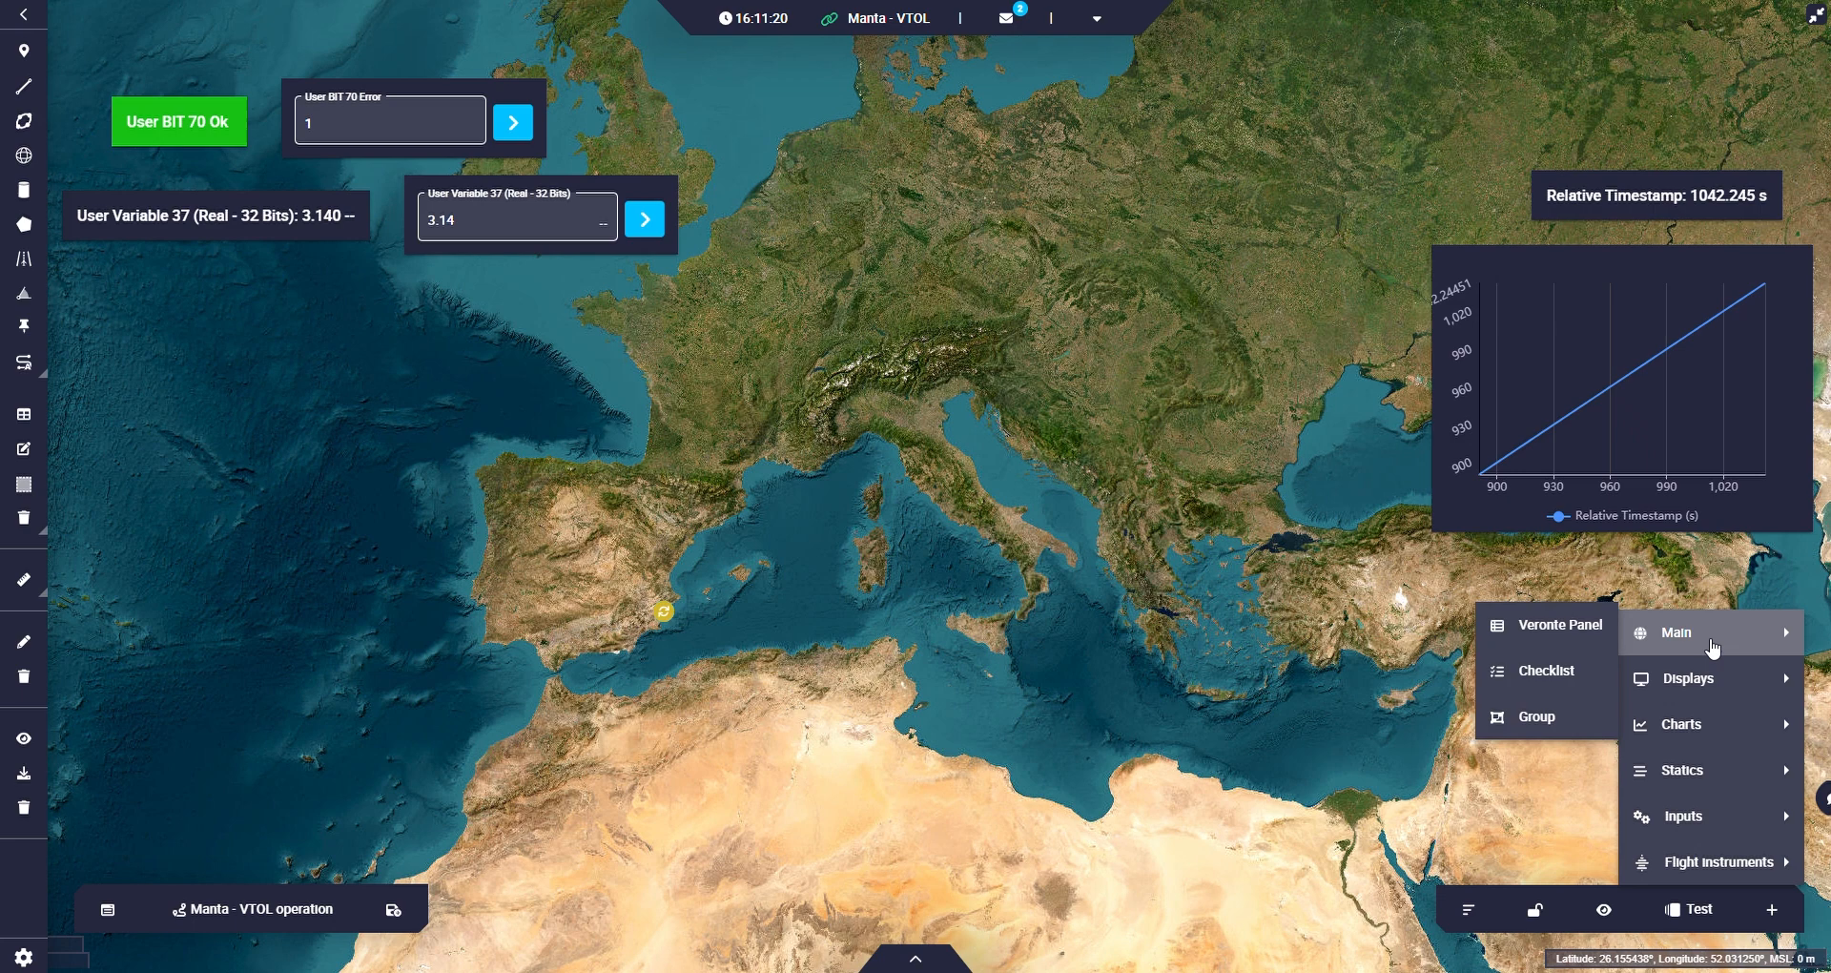
left_click(1580, 637)
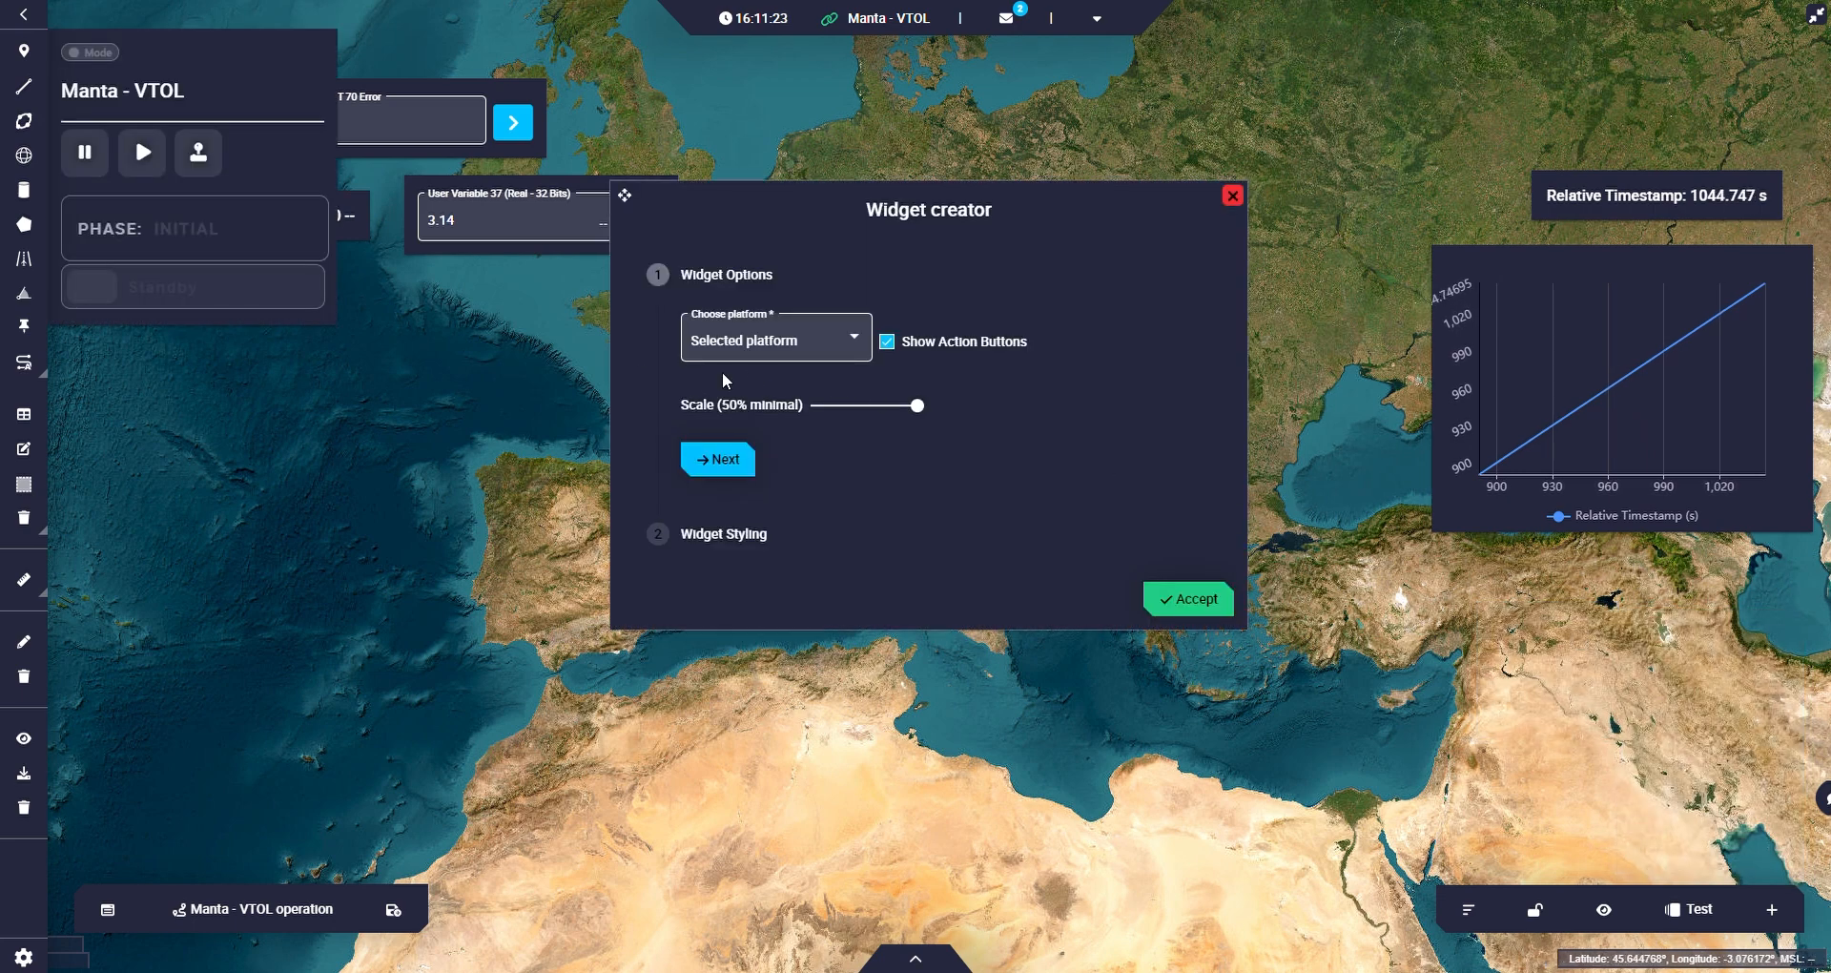
left_click(1189, 601)
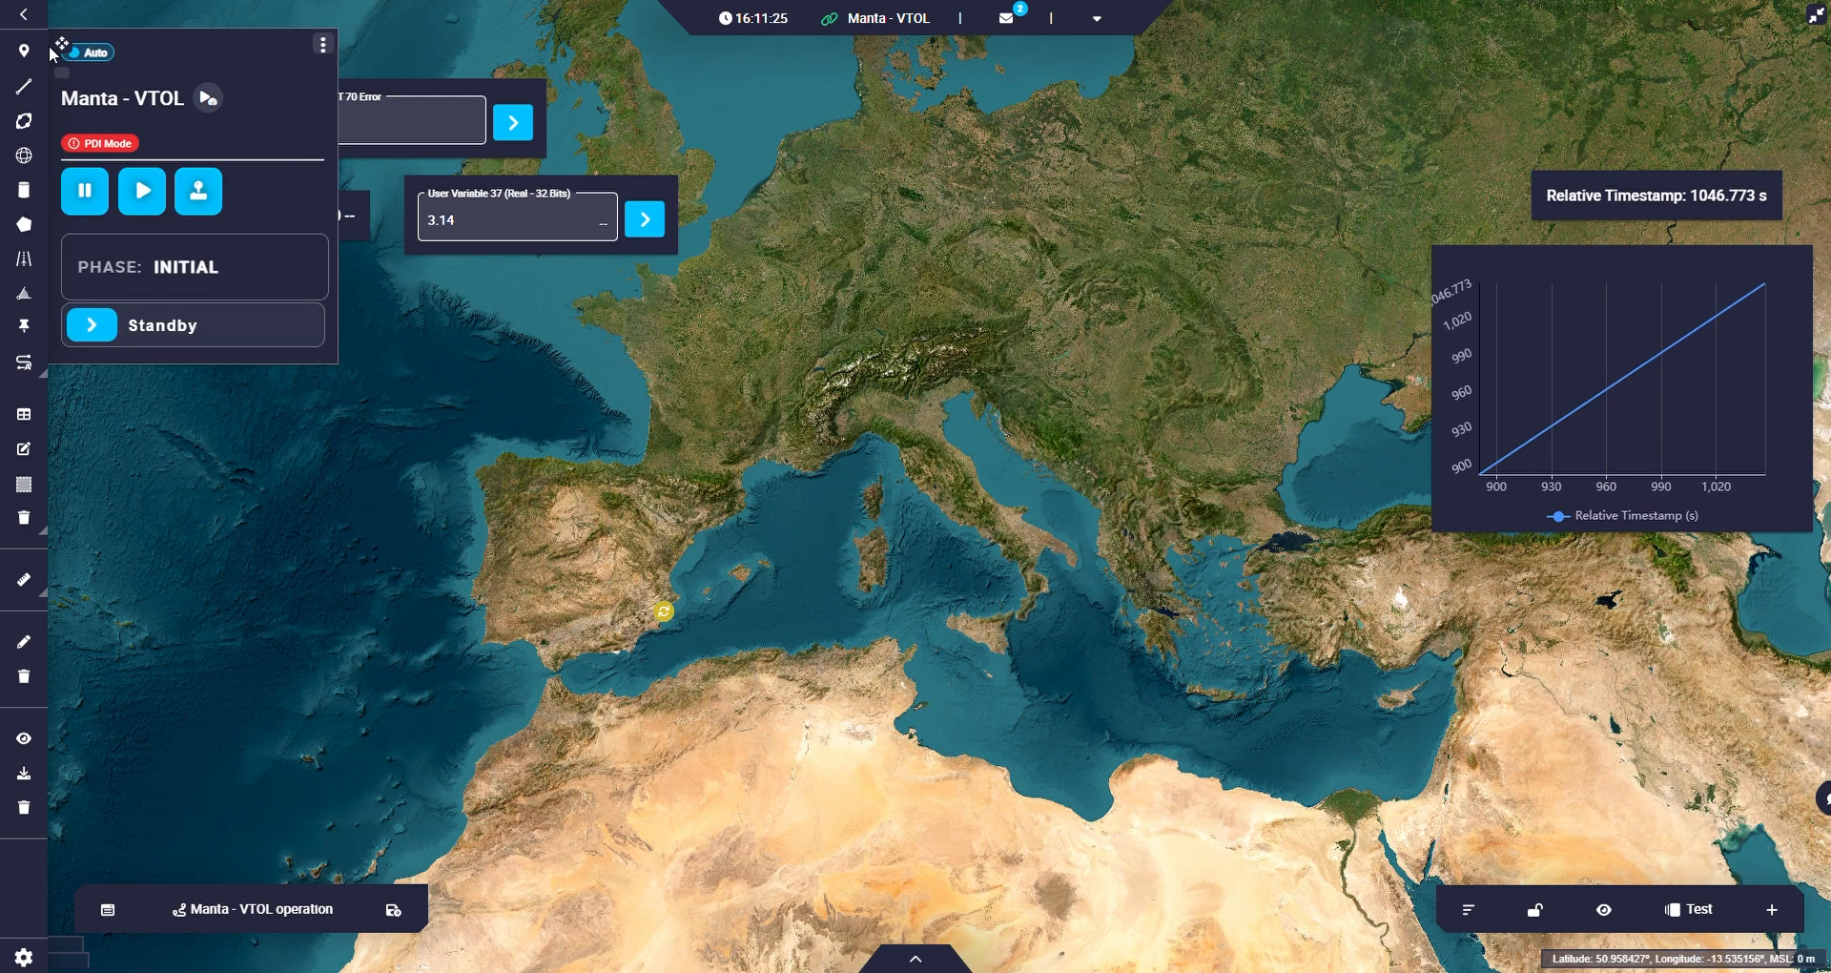
left_click_drag(65, 44, 1010, 106)
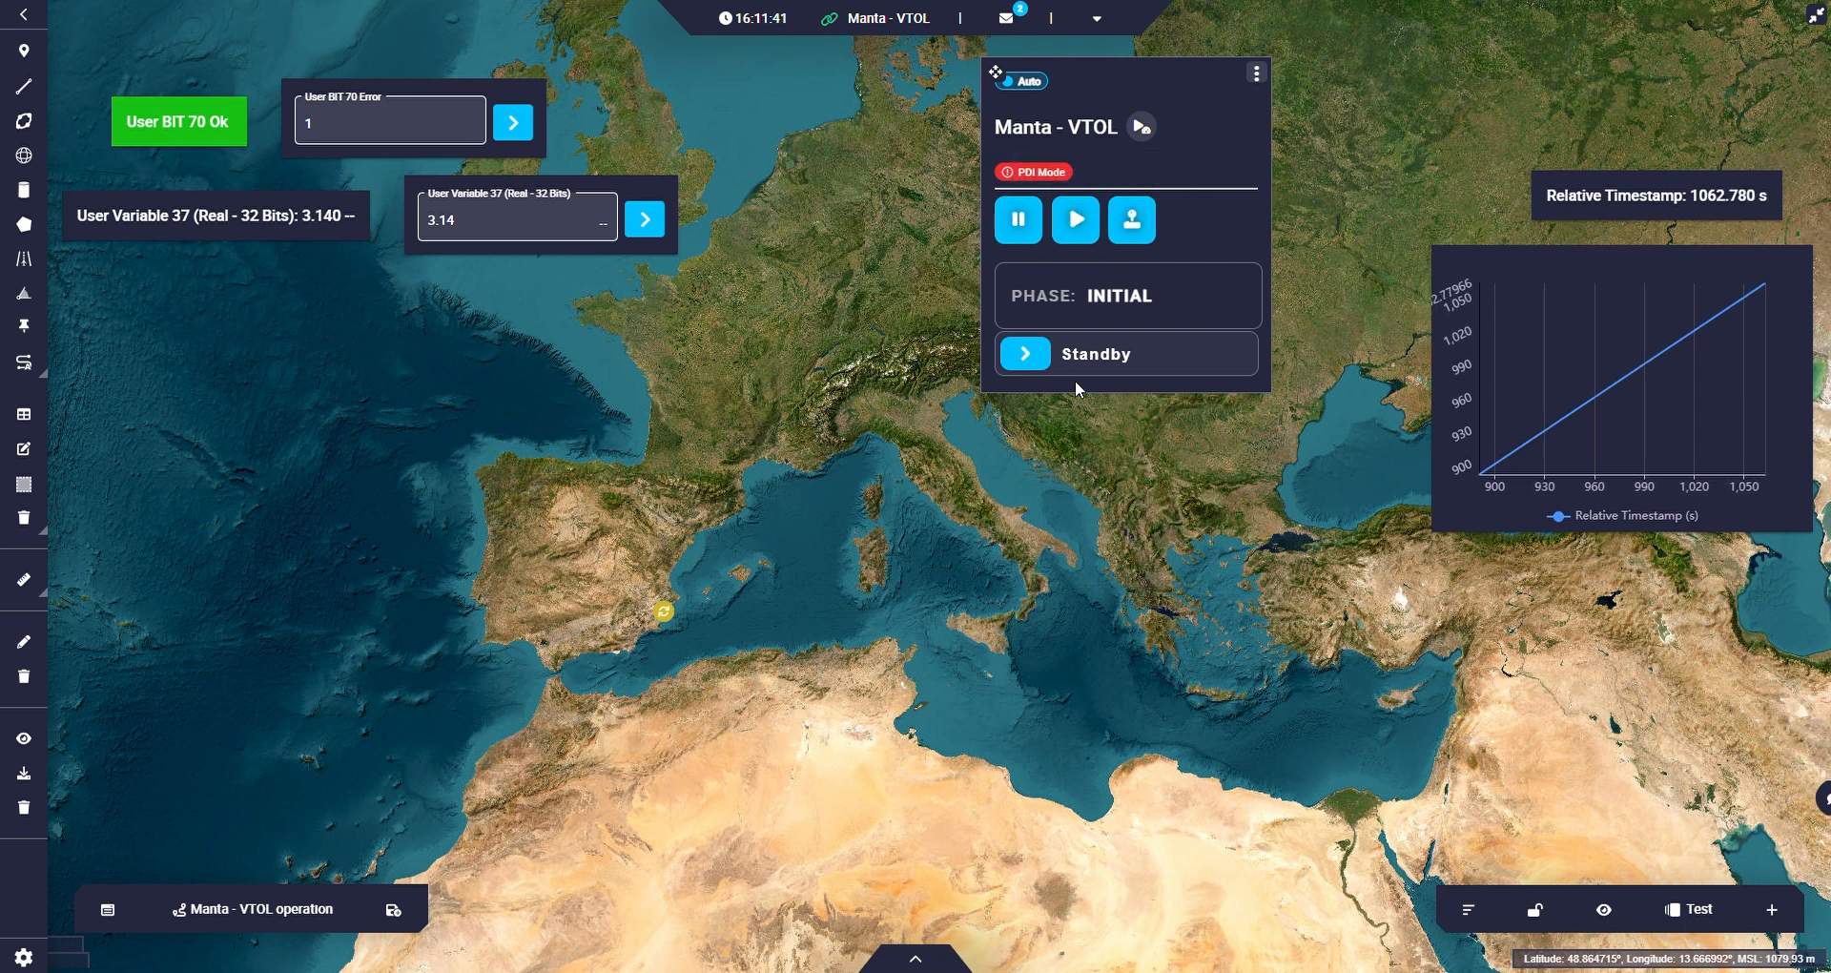
Check the flight mode options in the Veronte Panel and move the panel over the Atlantic west of Iberia.
left_click(1019, 82)
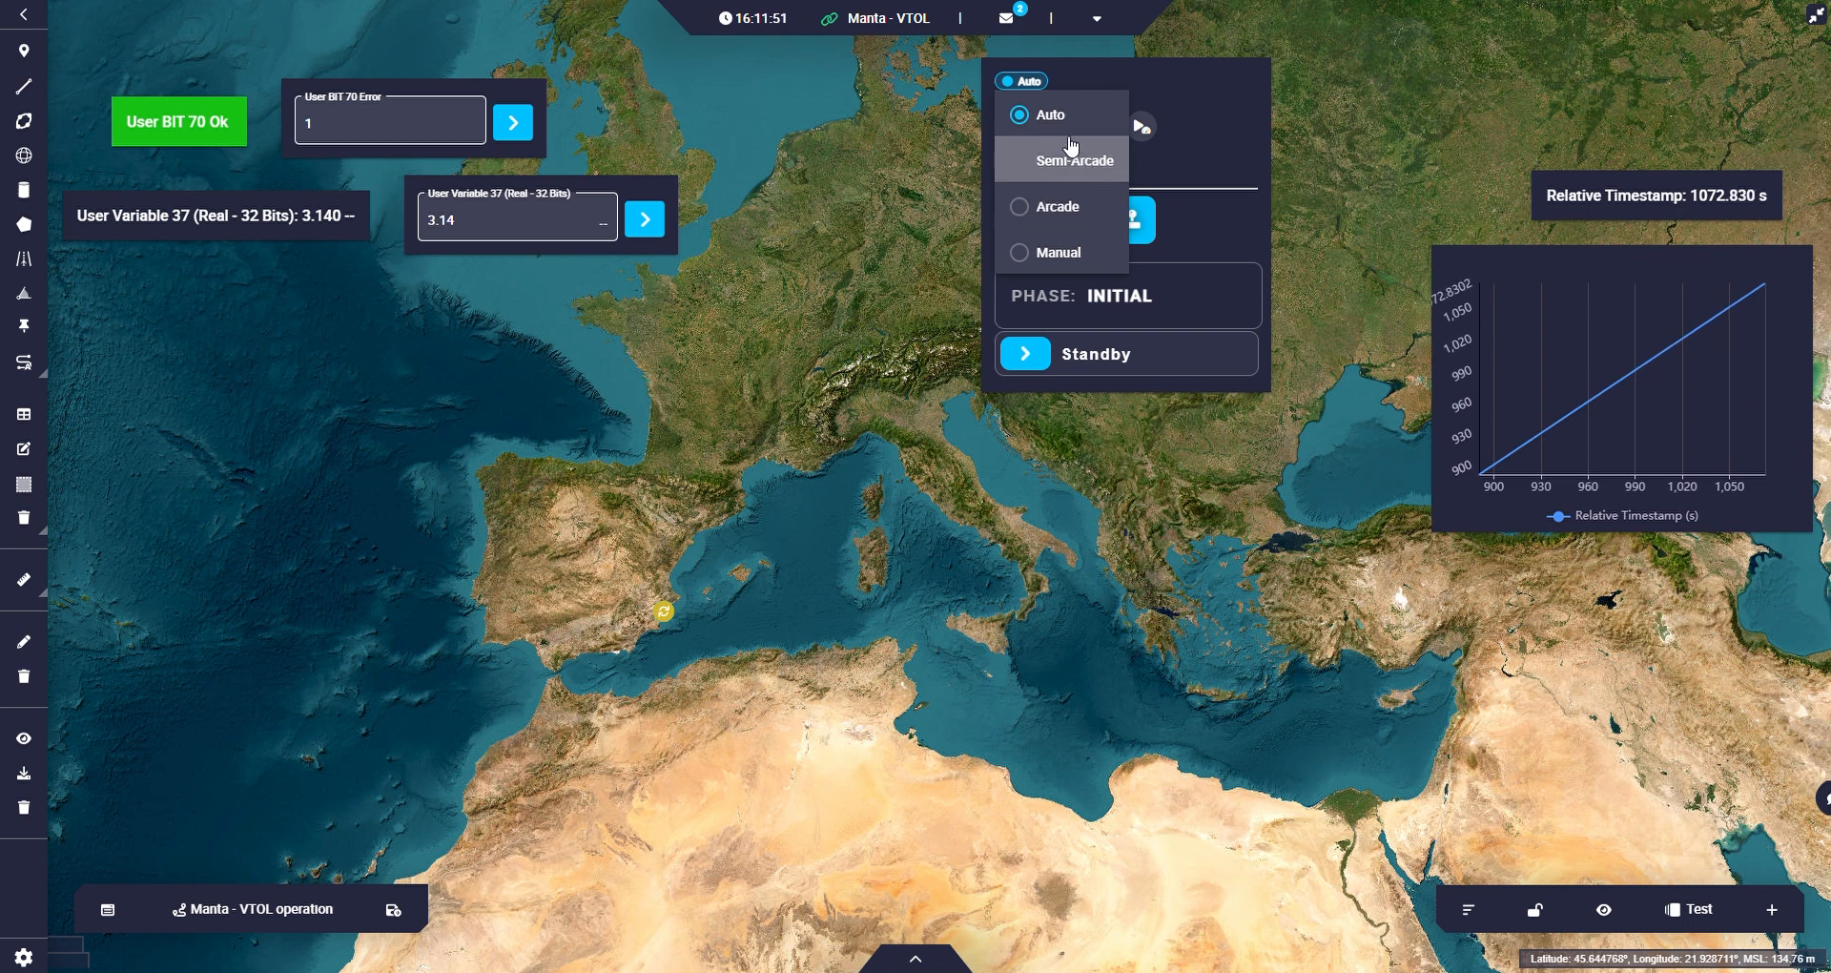
left_click(1265, 109)
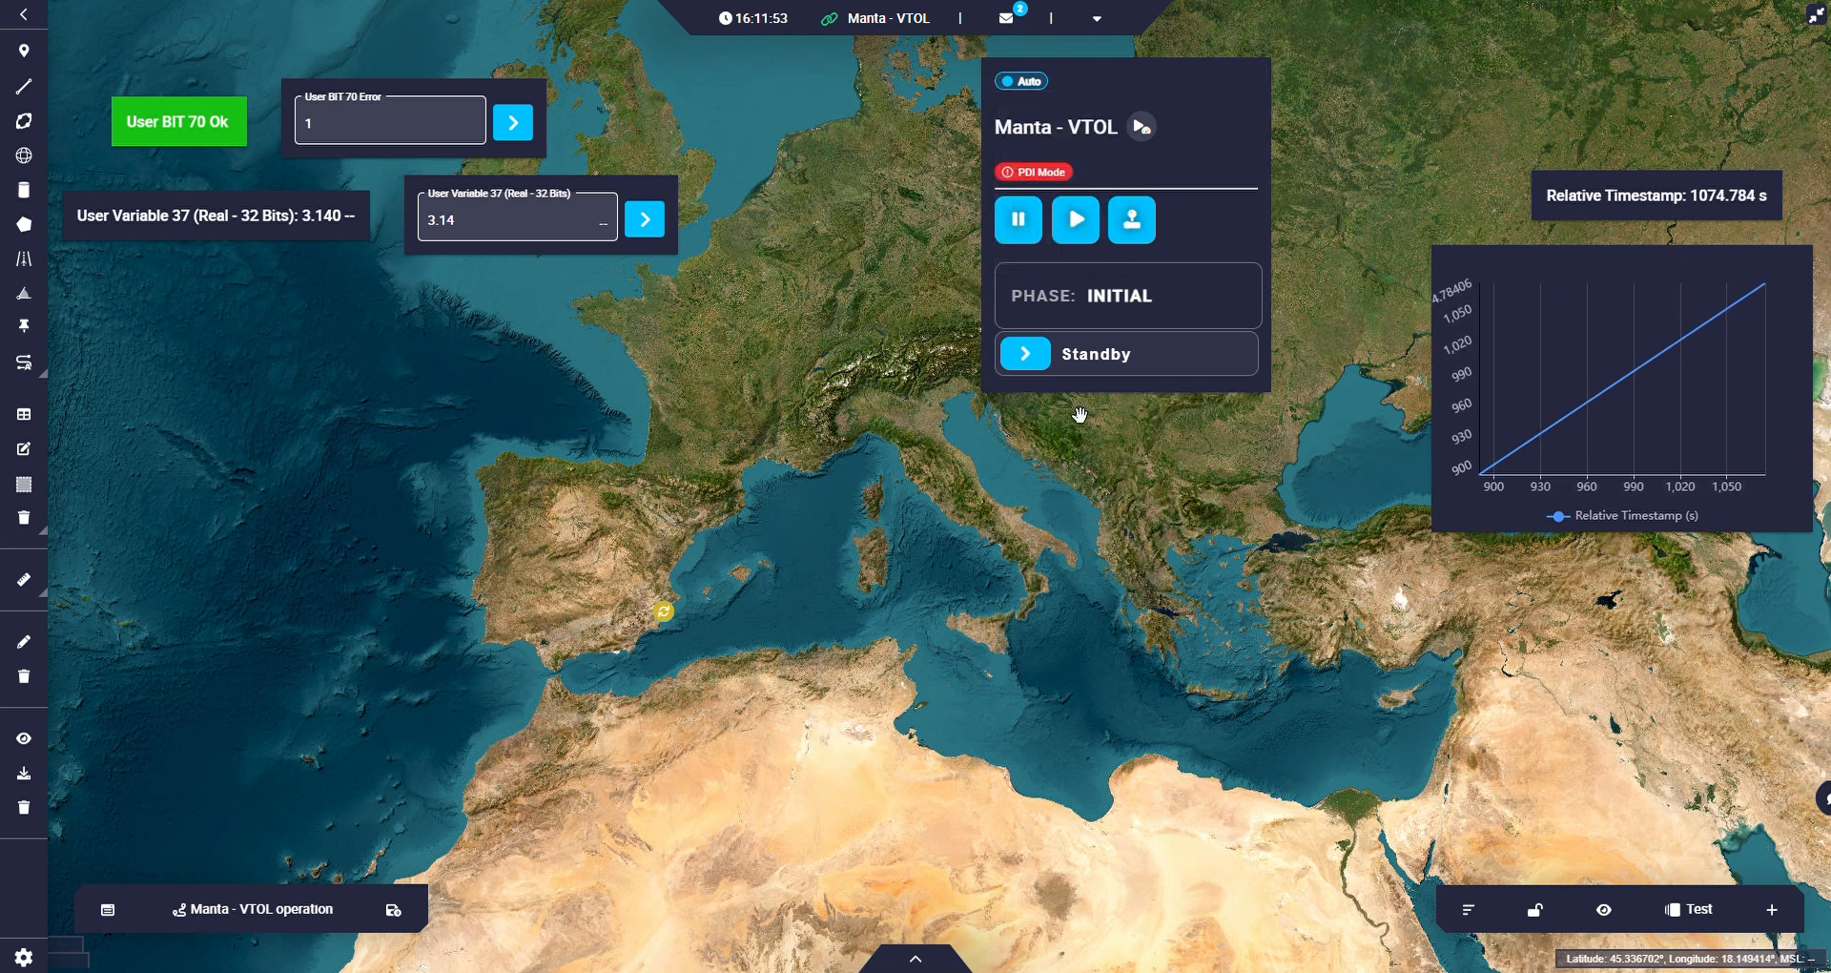
left_click_drag(995, 73, 110, 519)
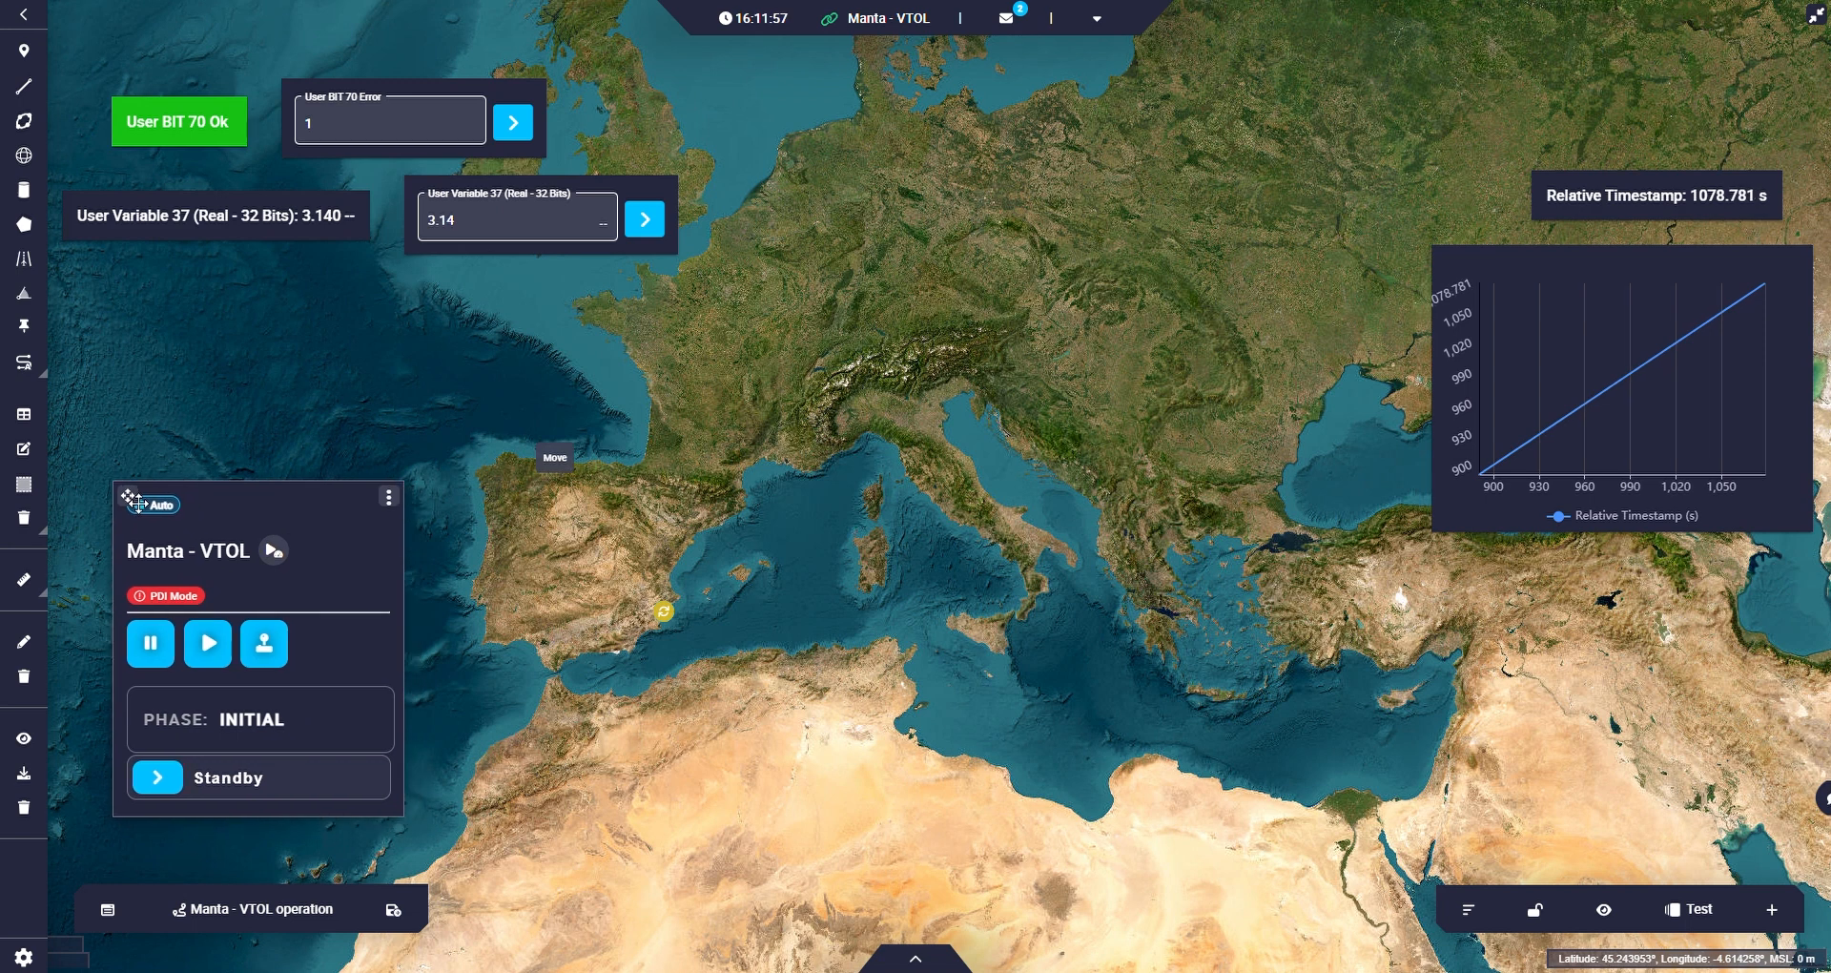
Add a Checklist widget for the selected platform and place it over northeastern Spain and the Balearic Sea.
left_click(1771, 909)
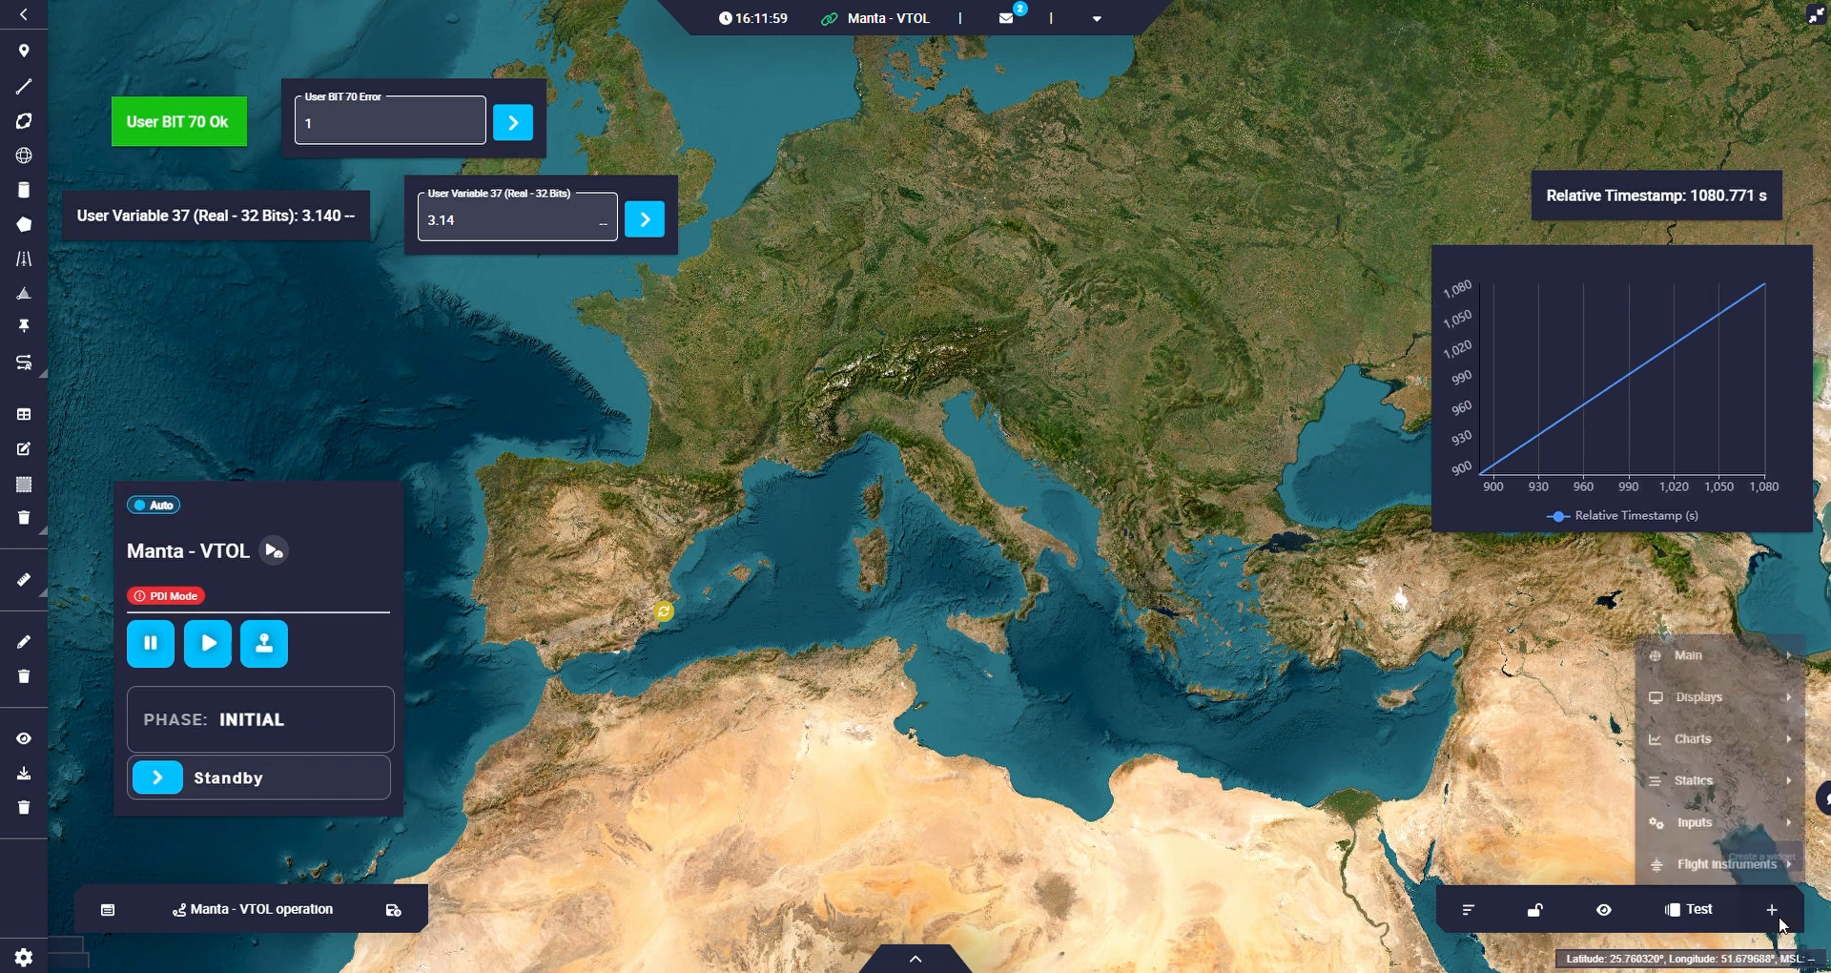
mouse_move(1712, 639)
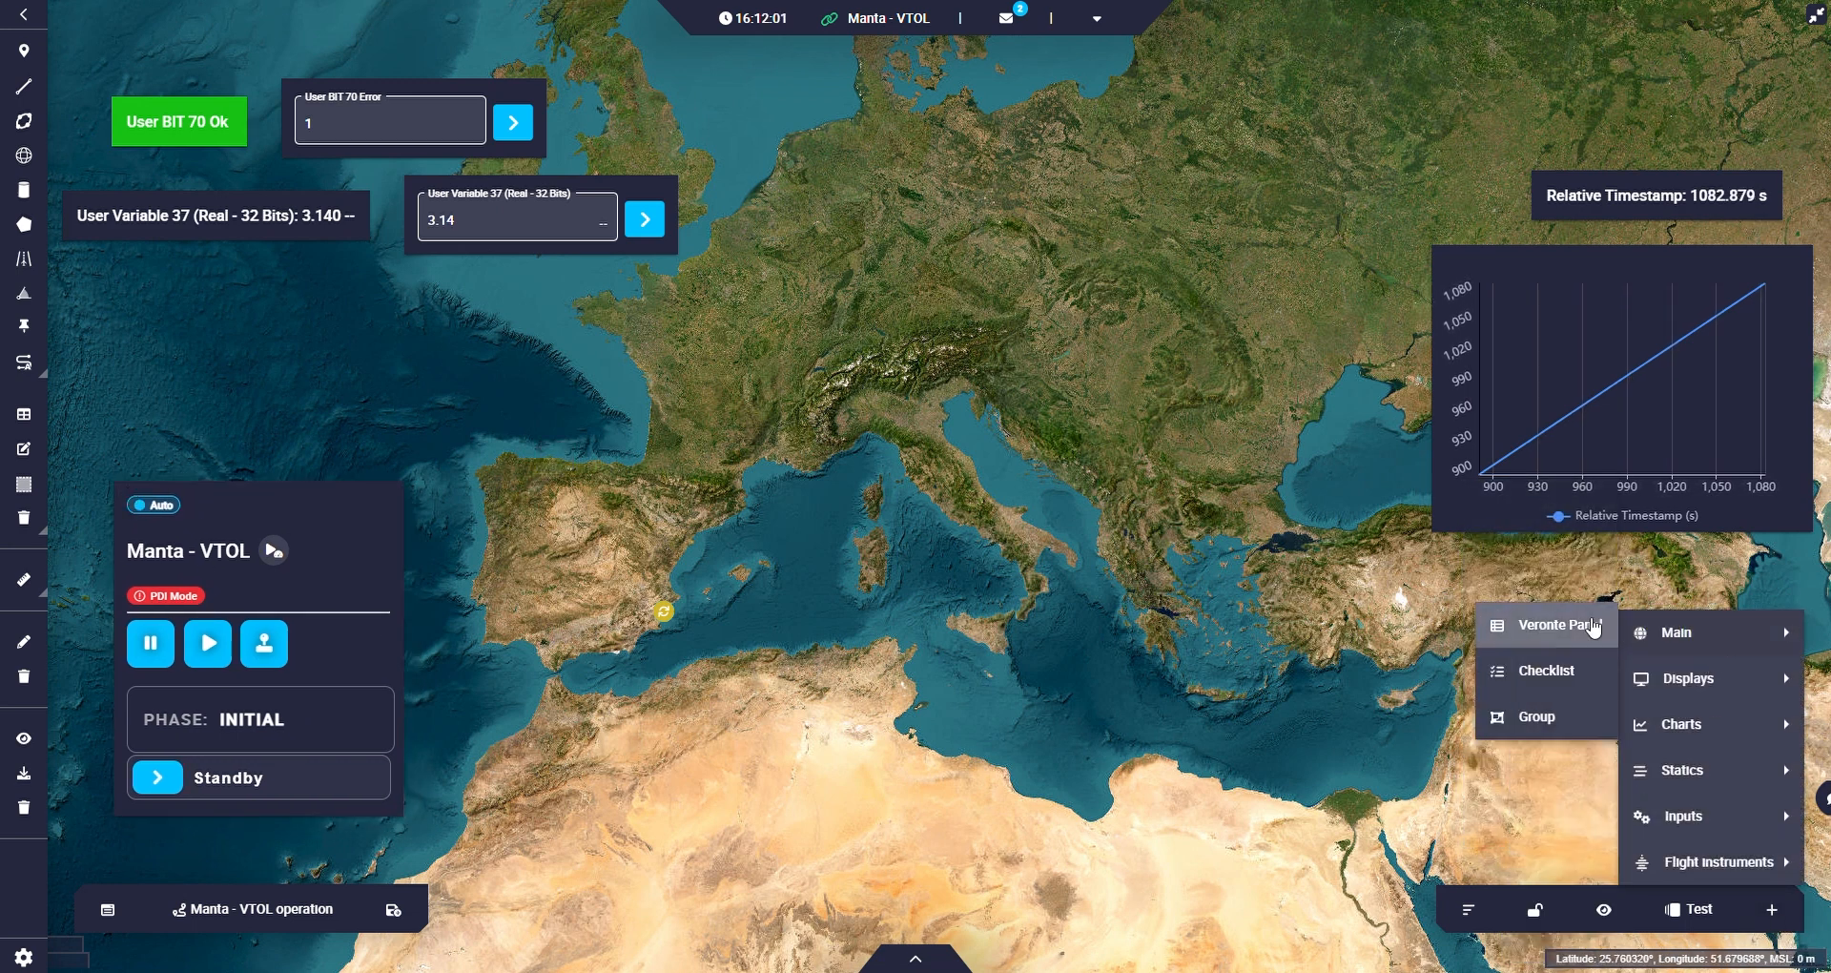
left_click(1545, 671)
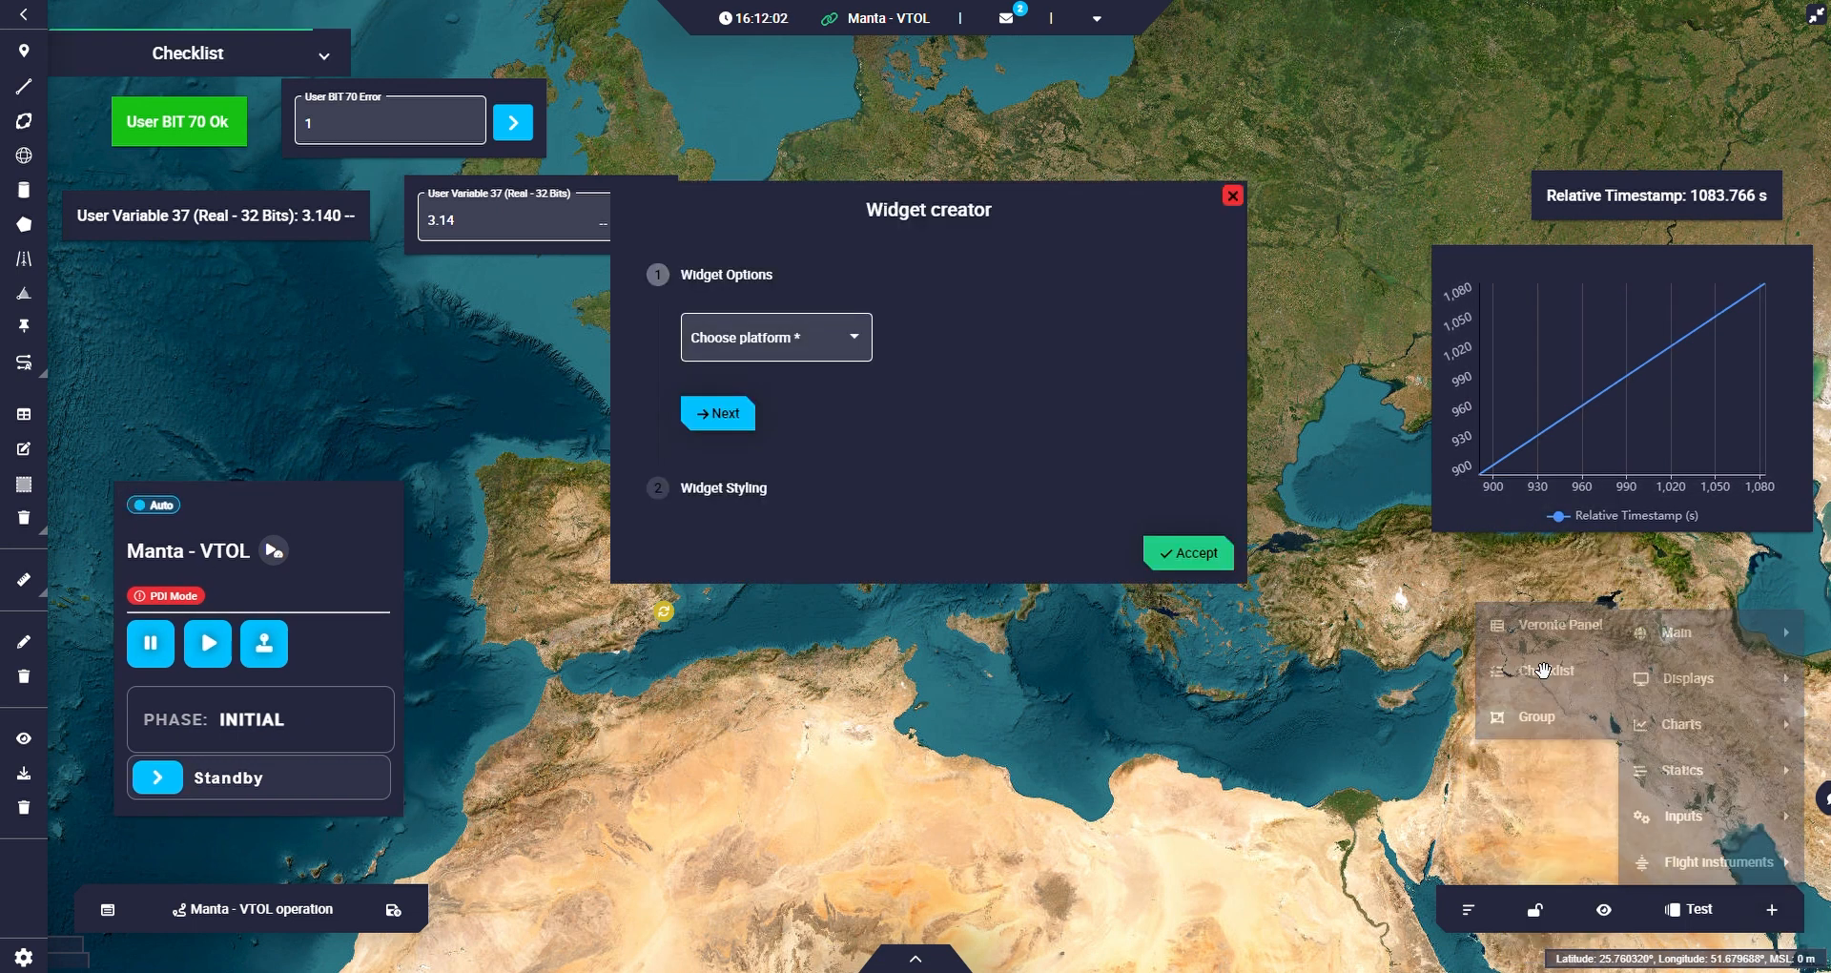
left_click(1187, 558)
left_click_drag(74, 50, 564, 523)
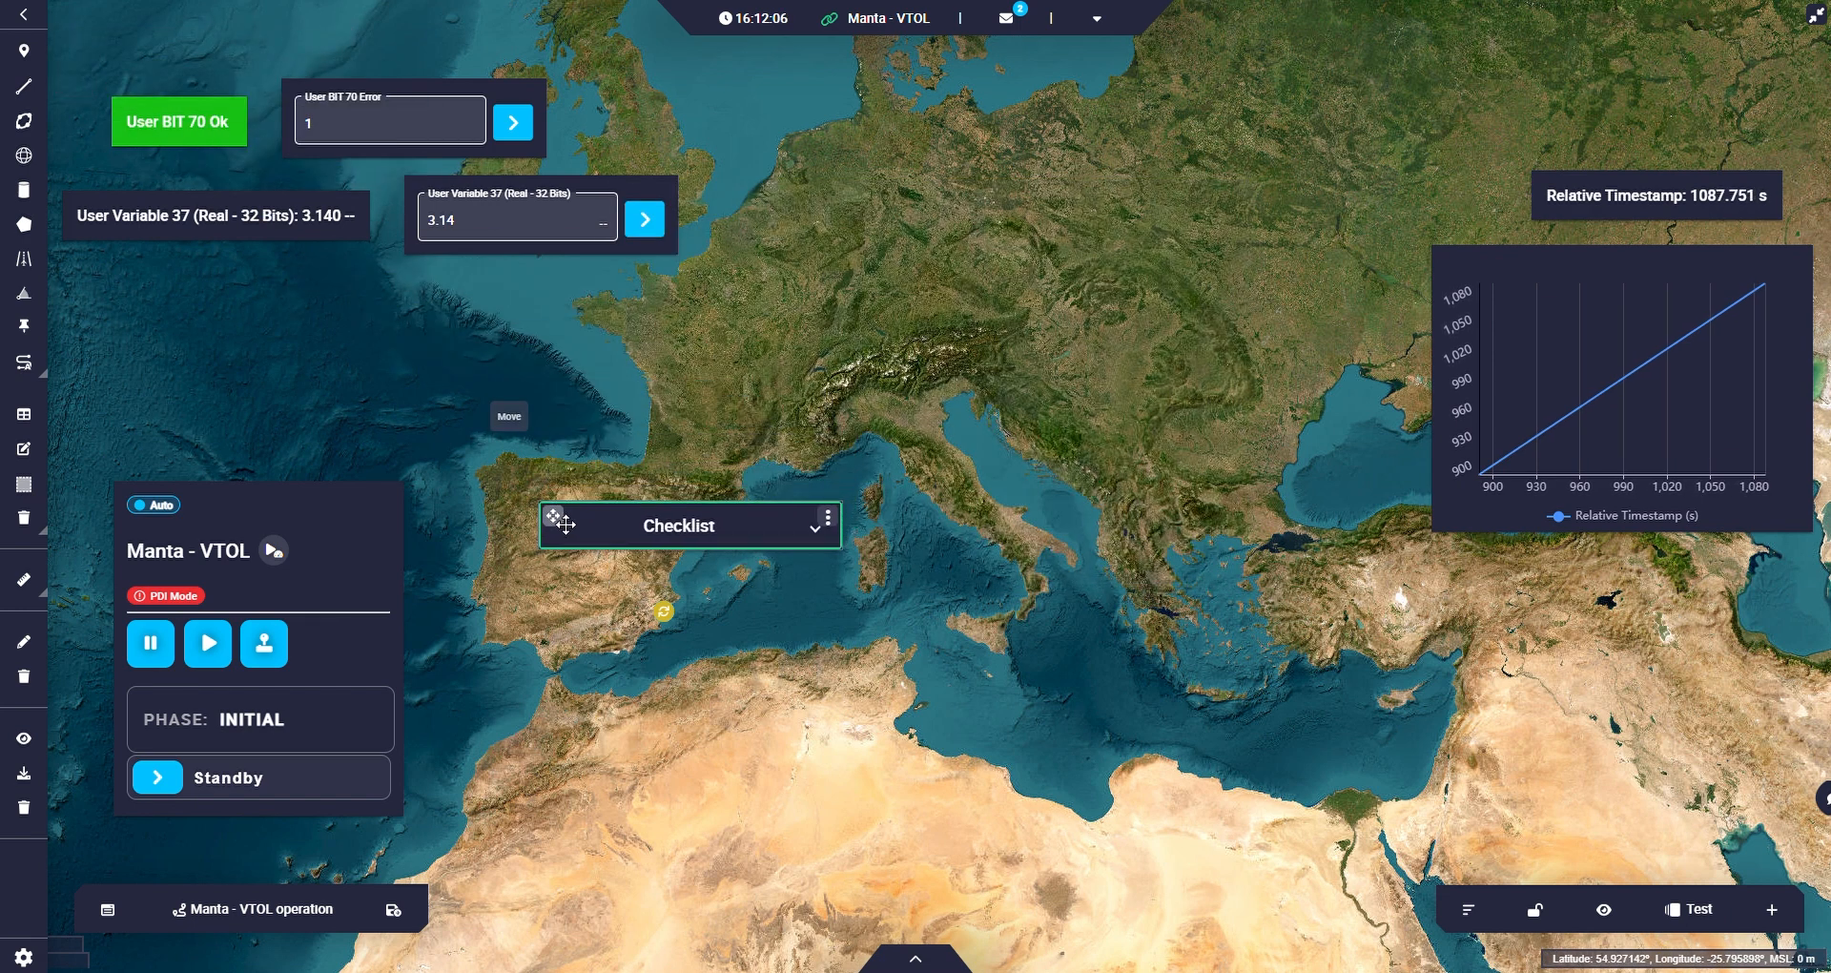
Expand the Checklist widget, review all of its pre-flight check items, and collapse it again.
left_click(816, 539)
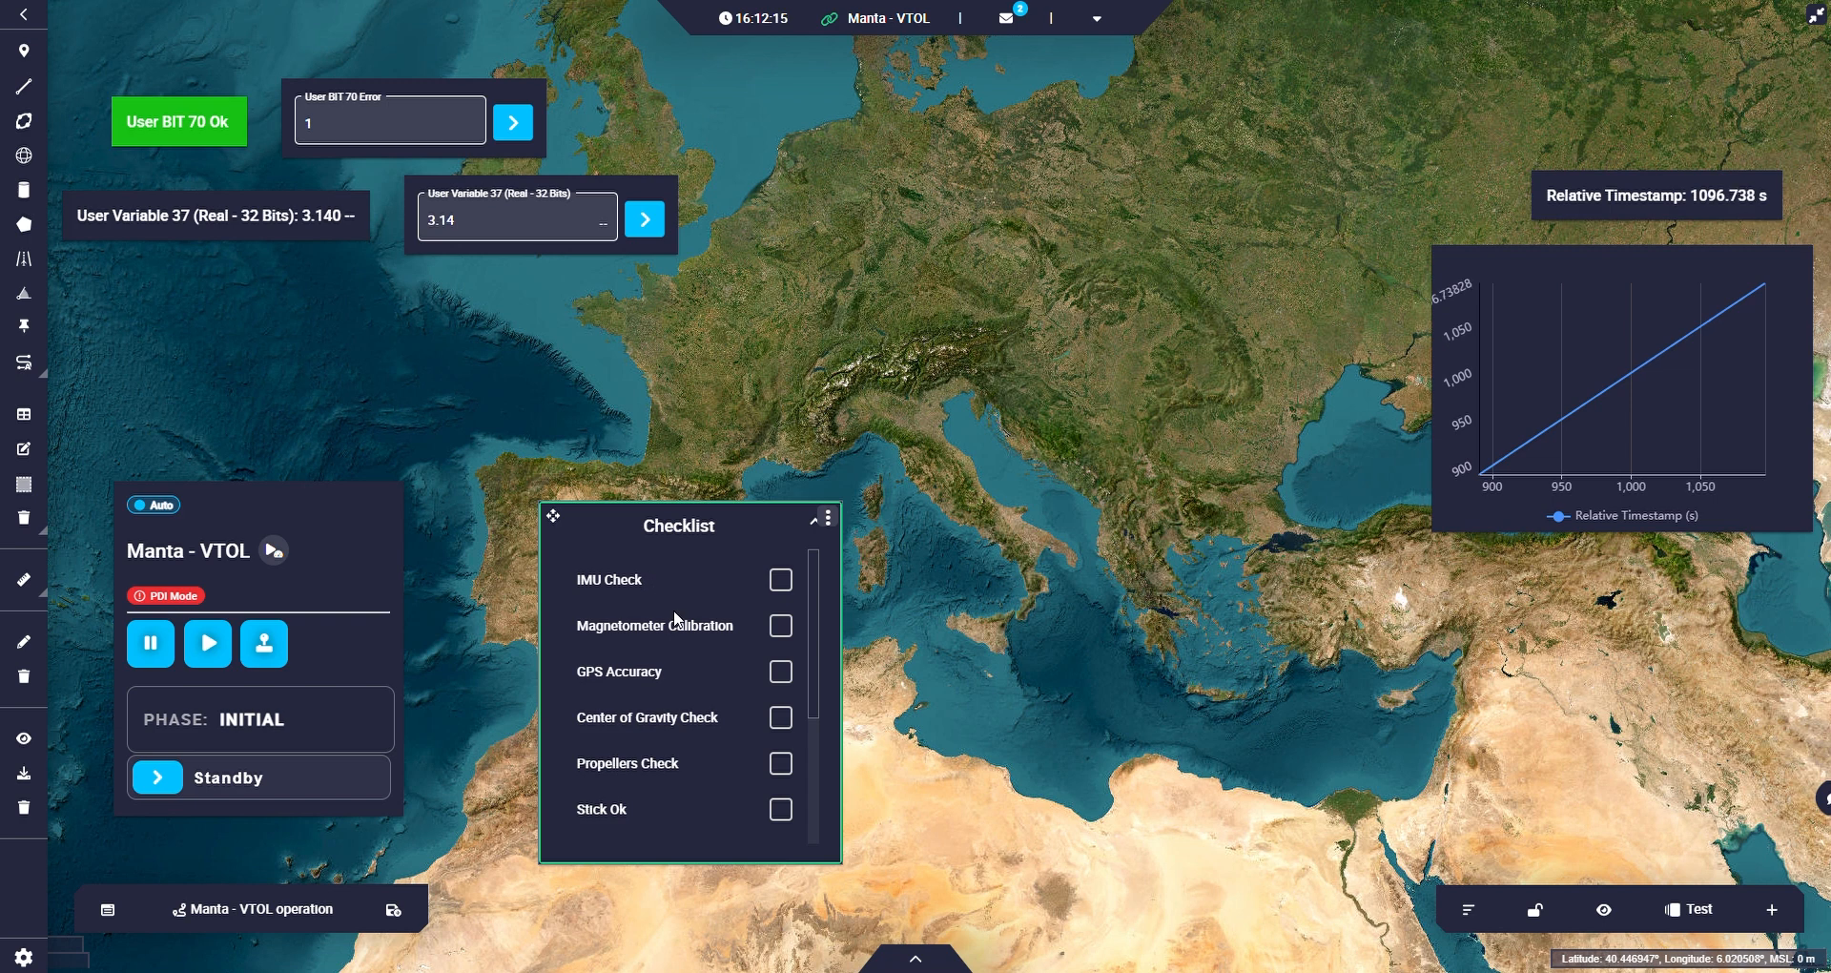
scroll(673, 665, "down", 1)
scroll(688, 675, "down", 1)
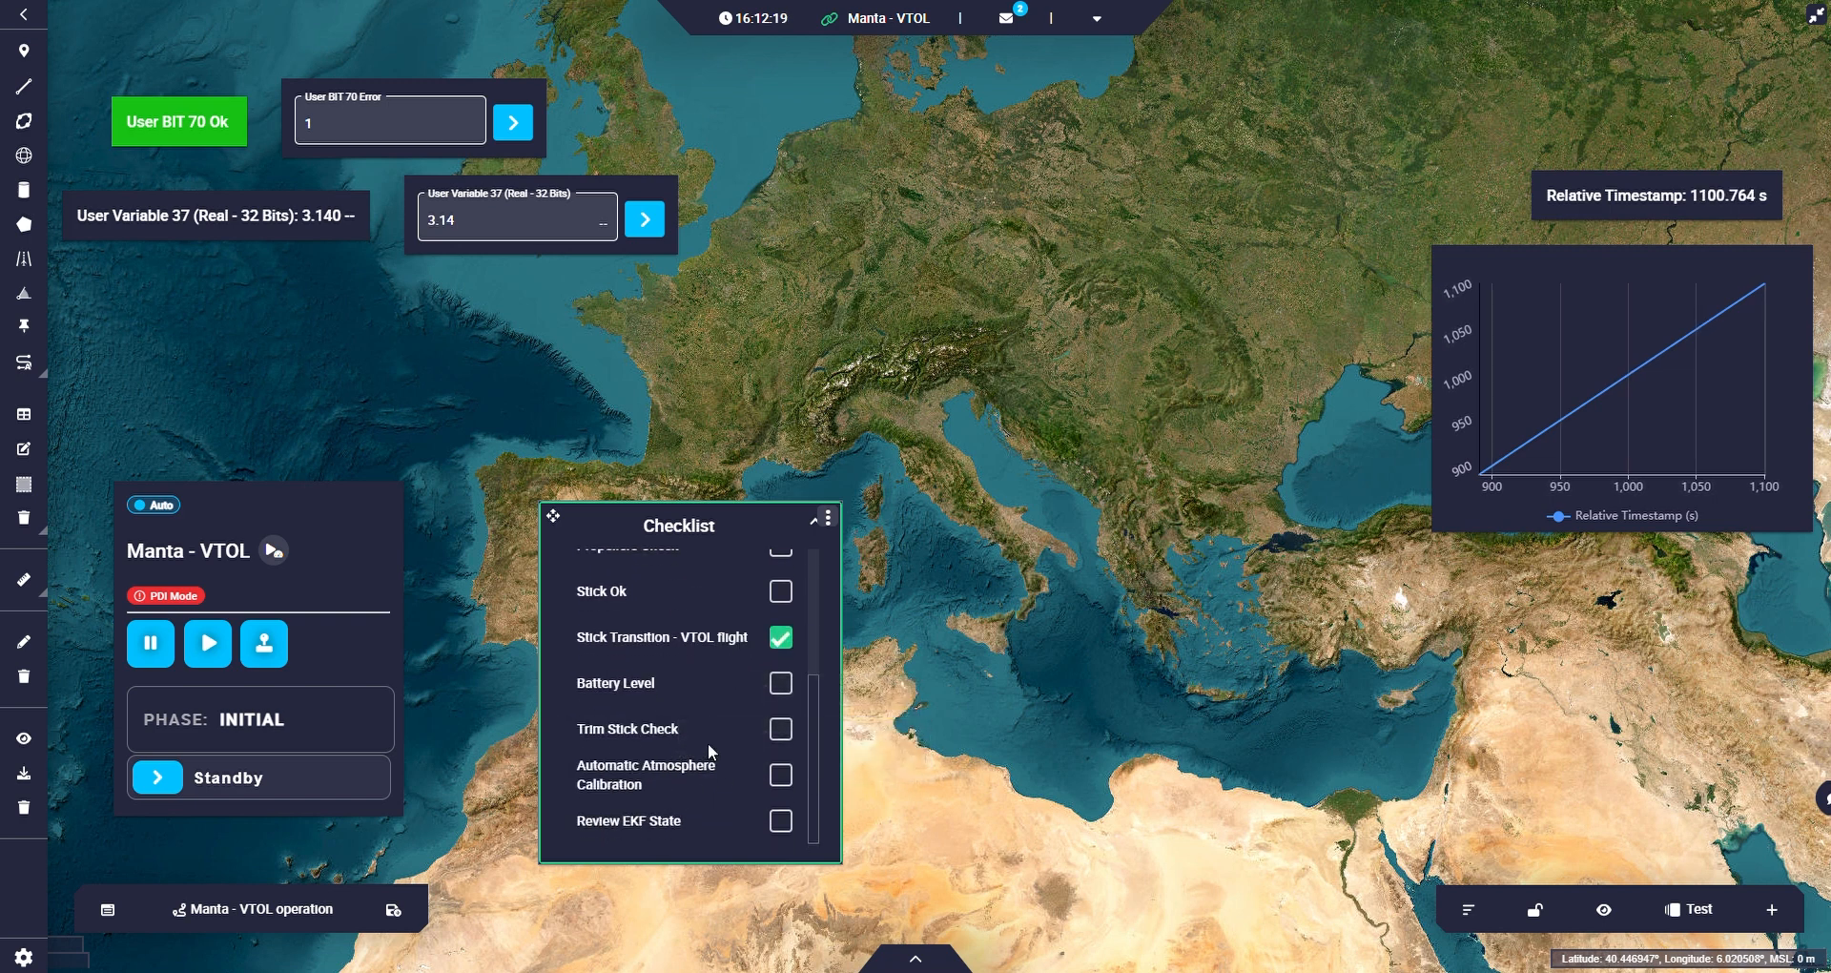
scroll(693, 763, "up", 2)
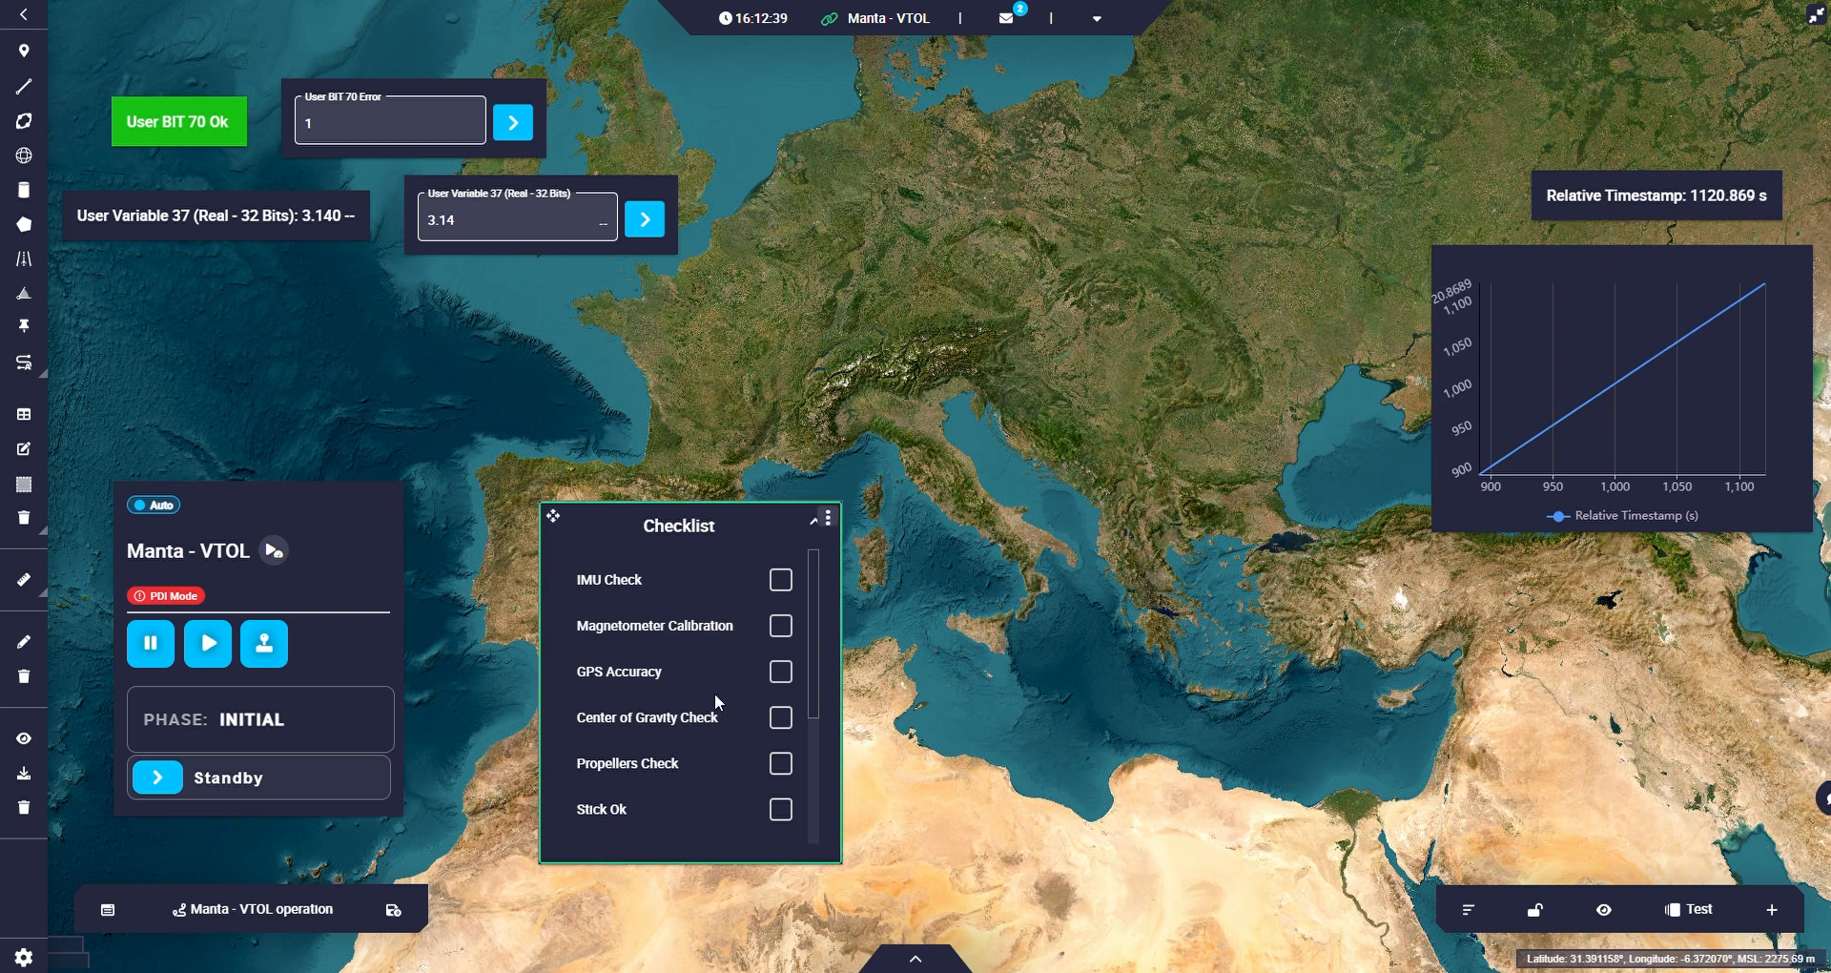
scroll(714, 694, "down", 3)
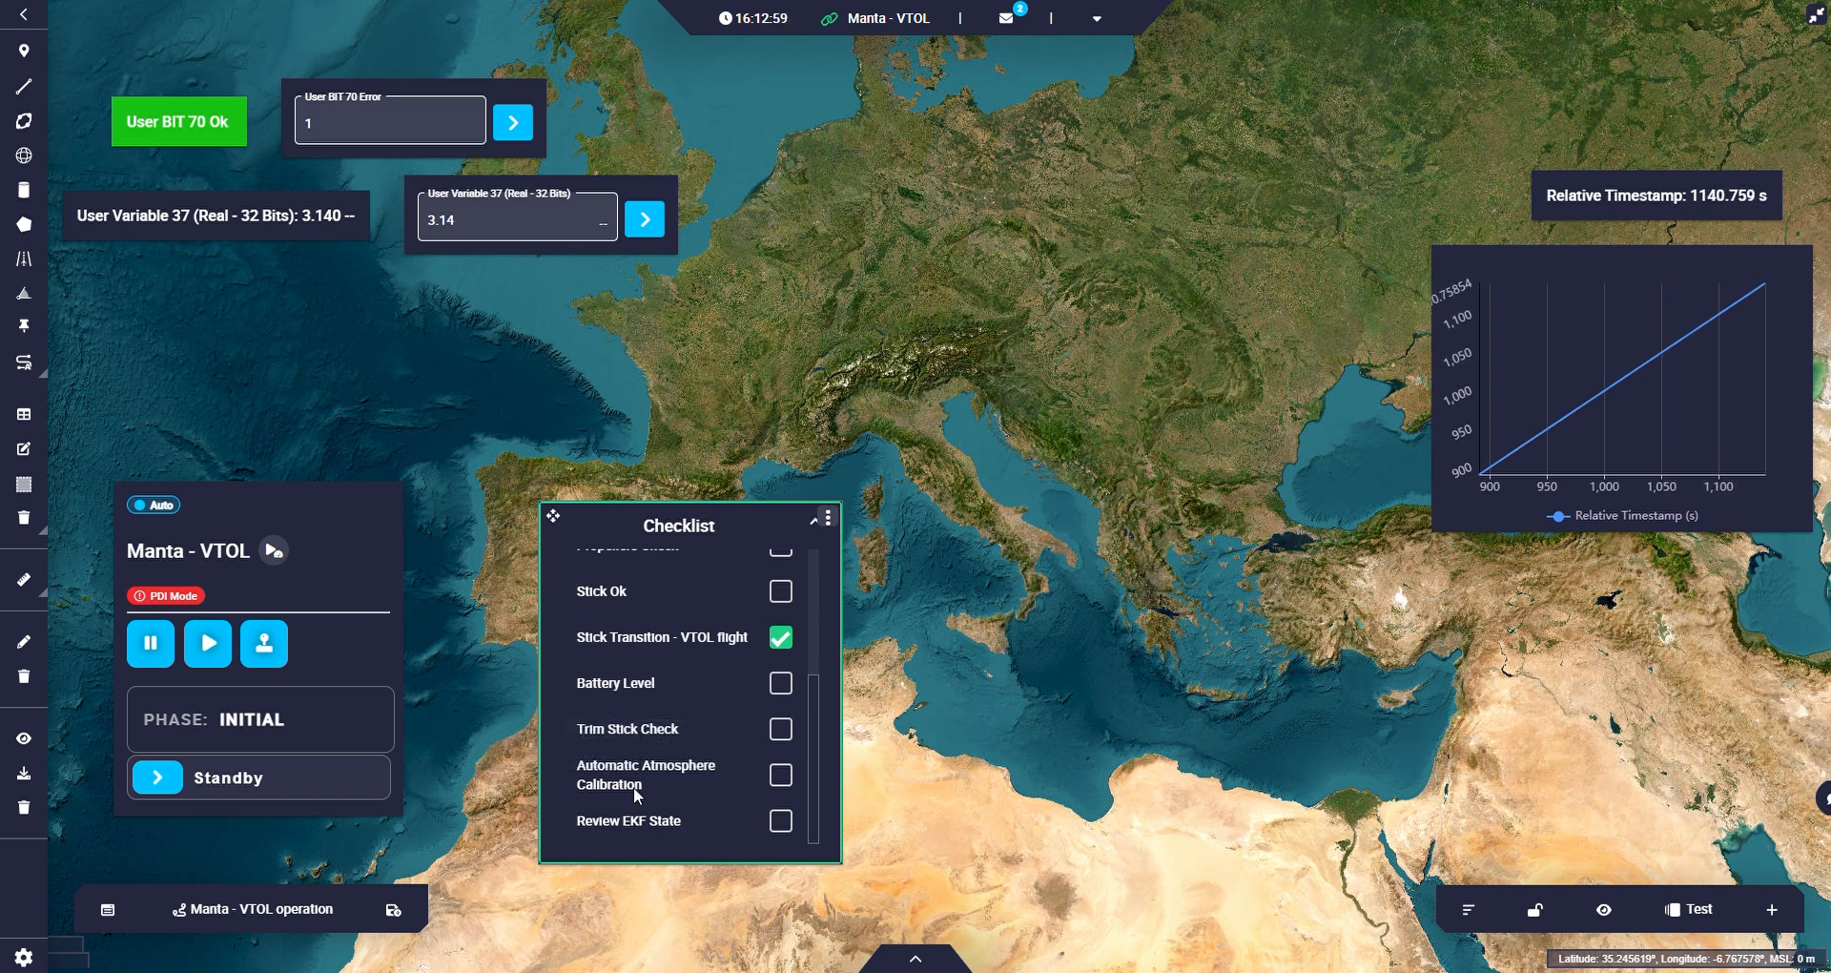
scroll(647, 792, "up", 5)
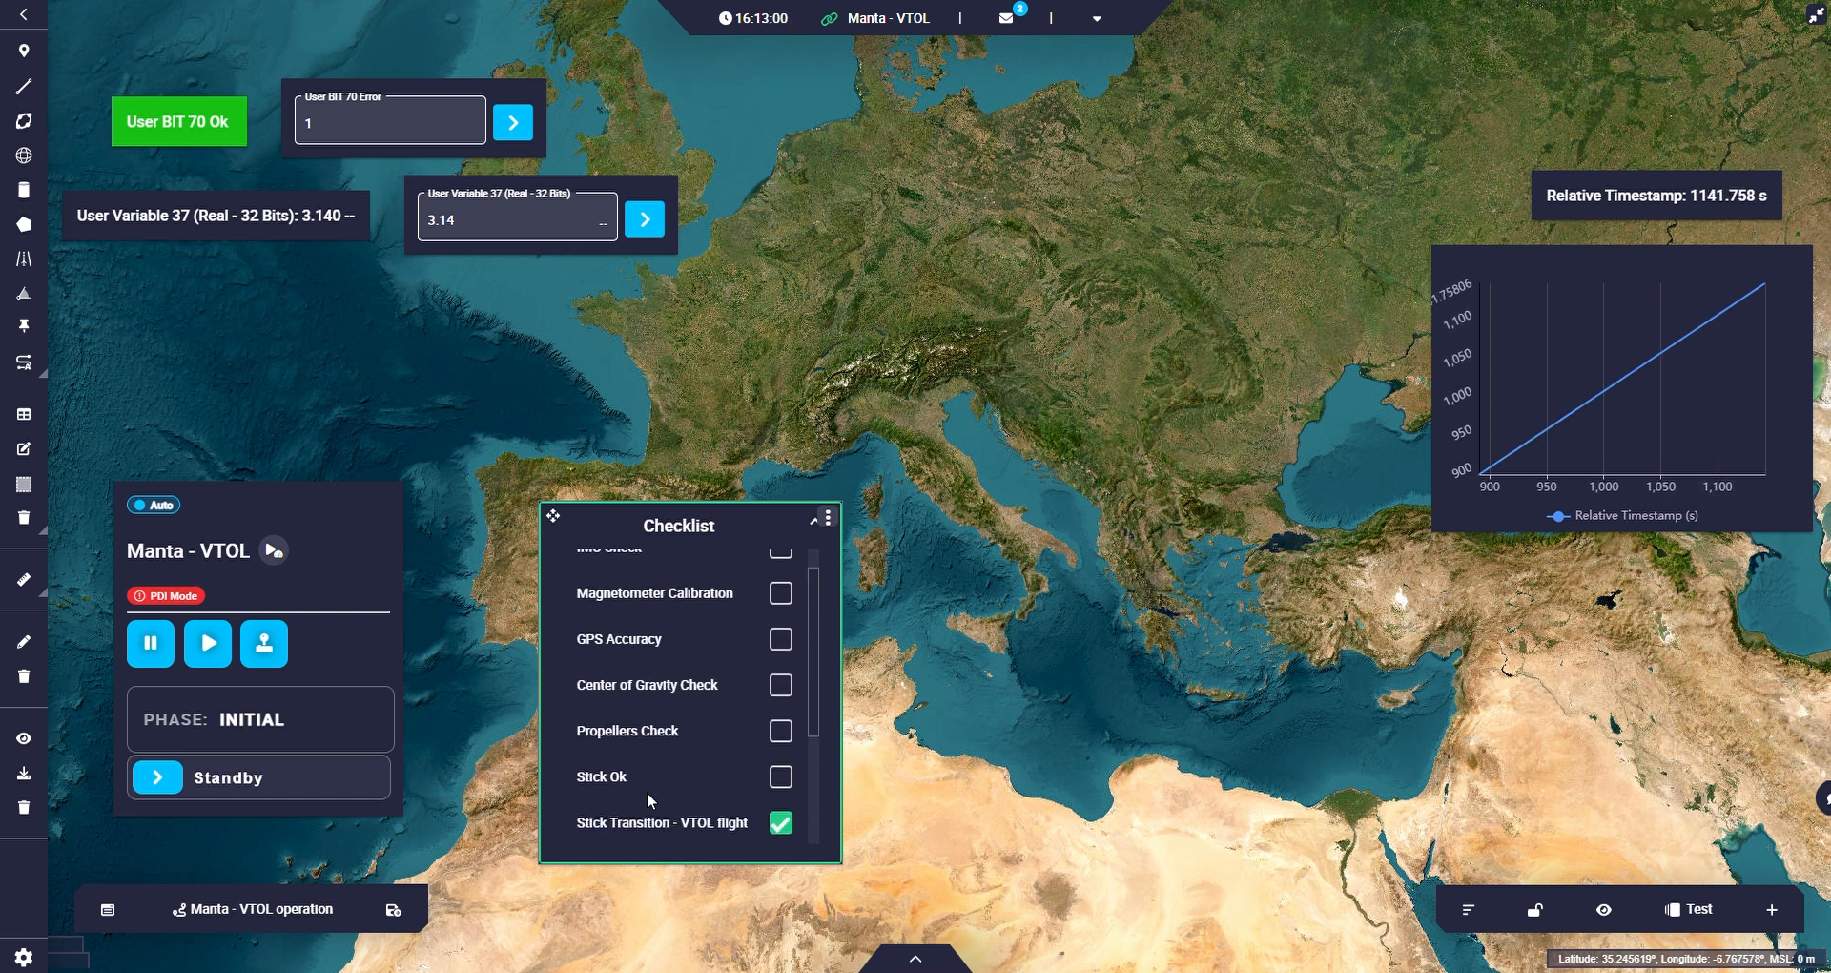
left_click(816, 522)
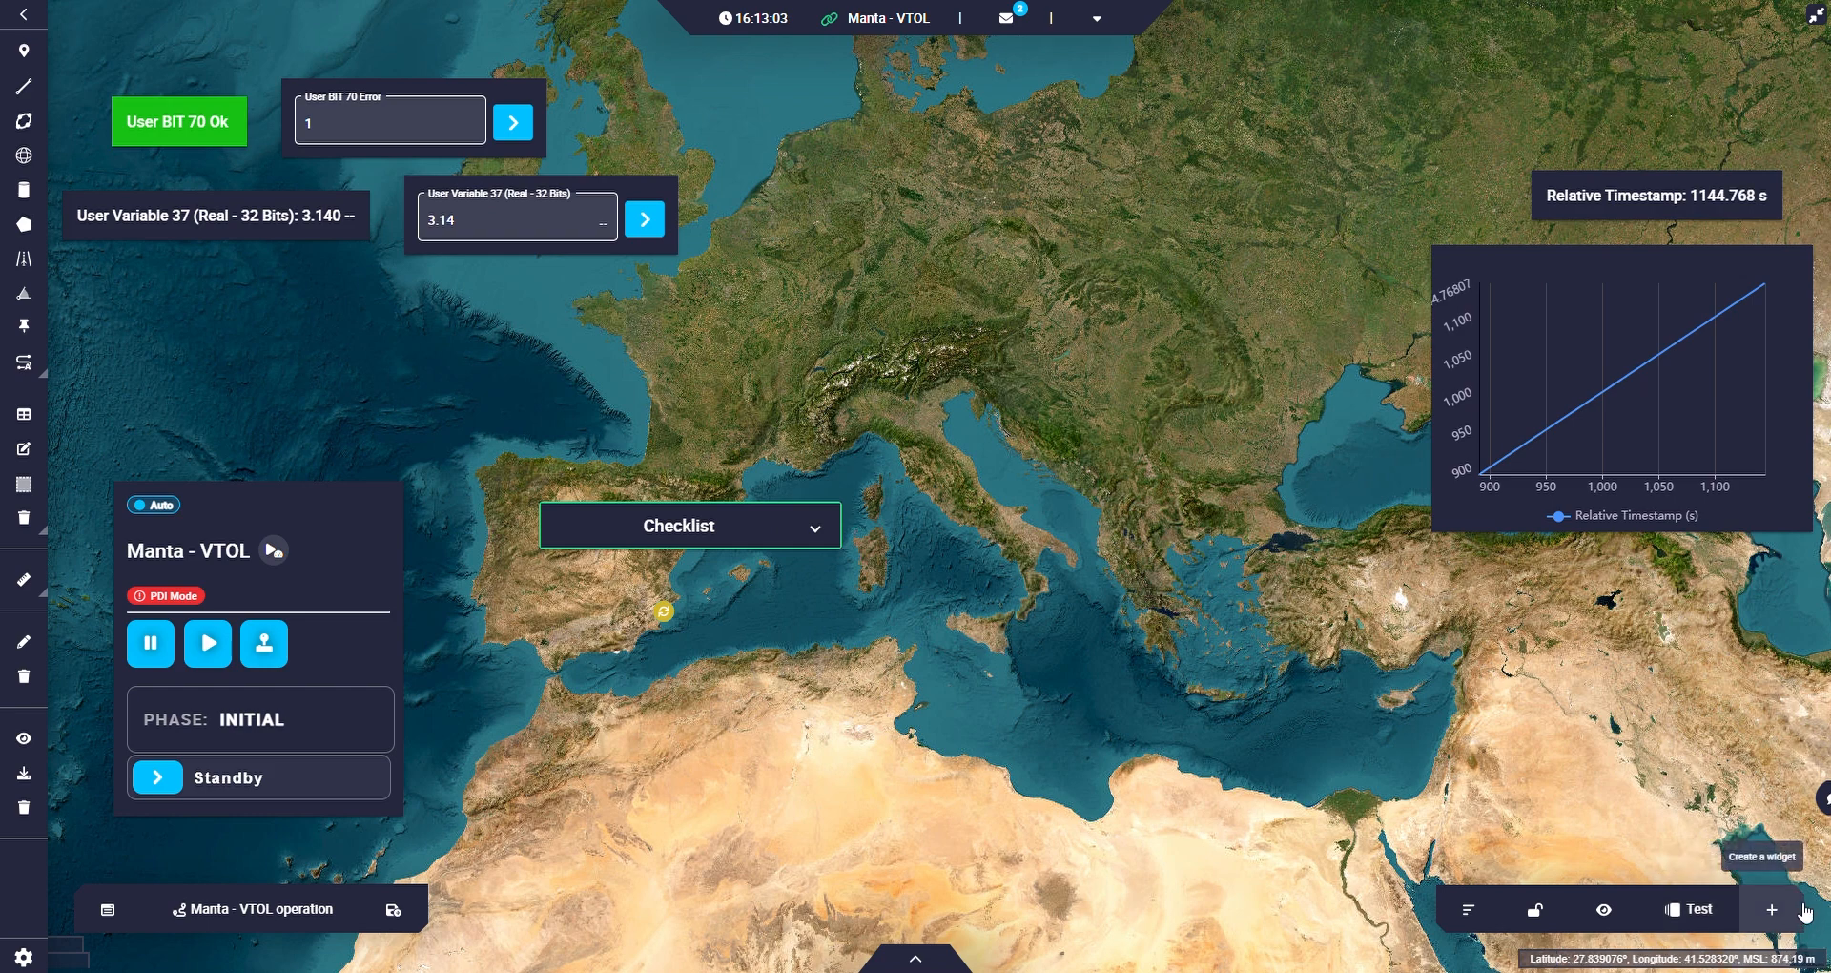
Add a Group widget for the selected platform and name it Timestamp.
left_click(1772, 909)
mouse_move(1721, 663)
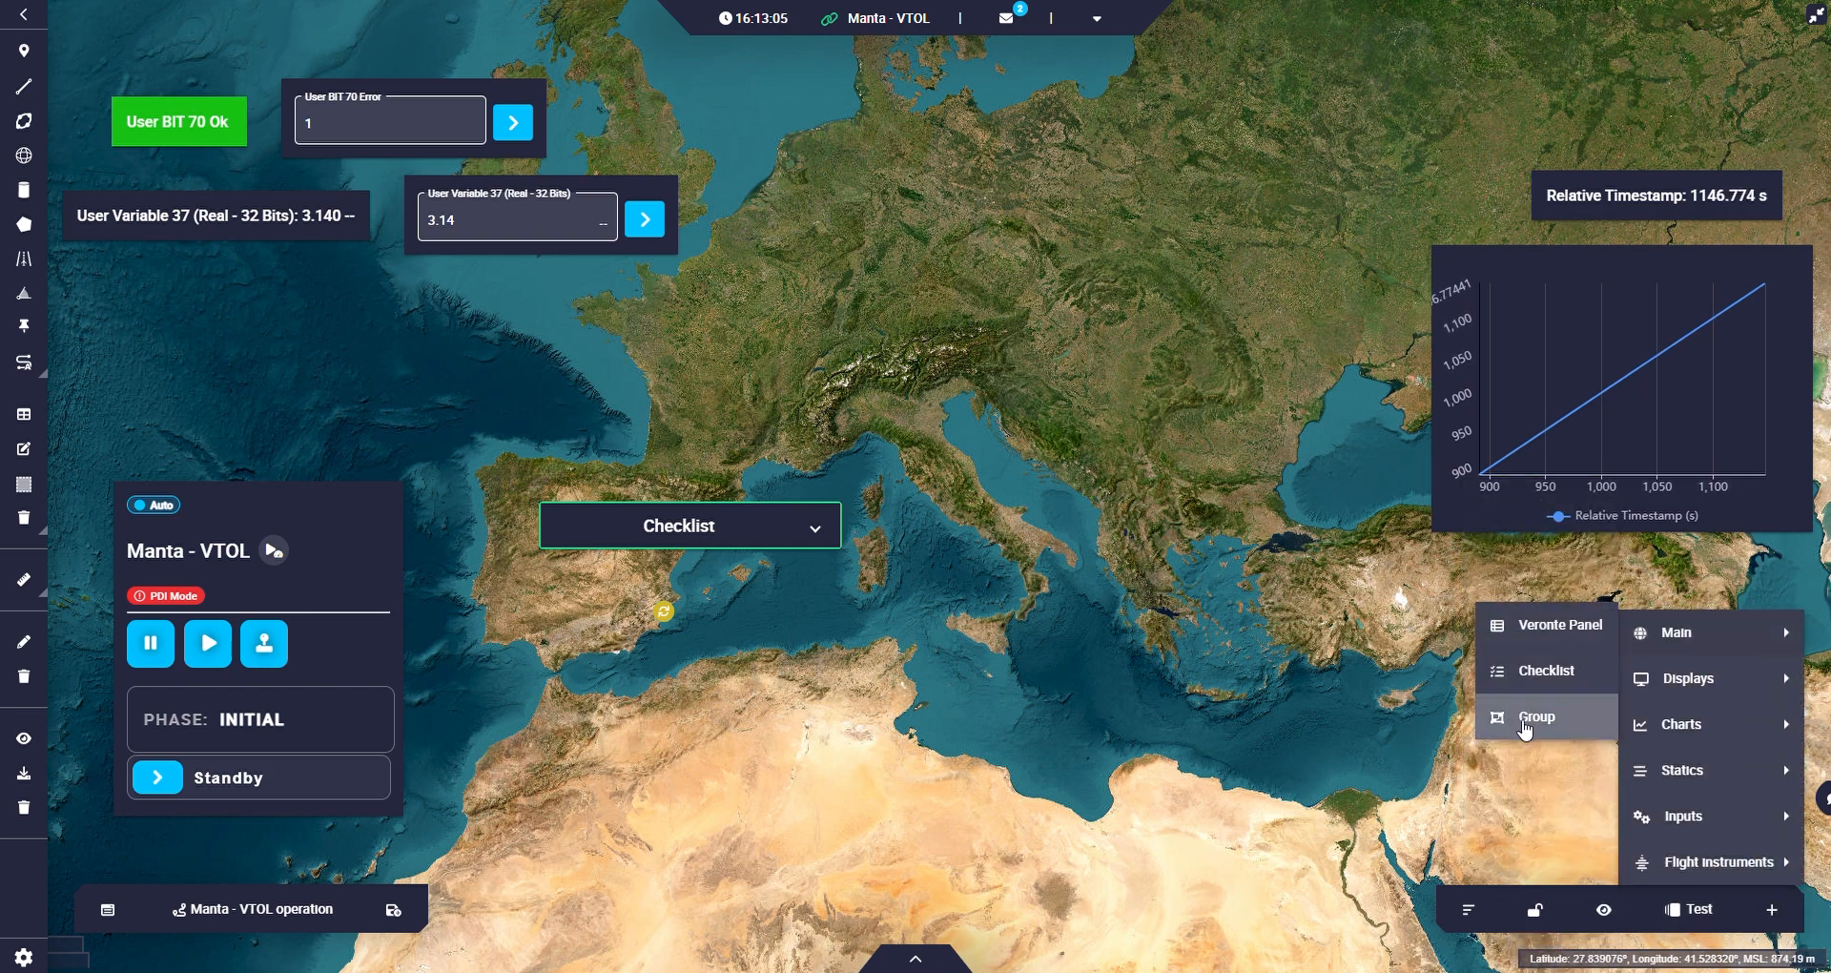
left_click(1528, 728)
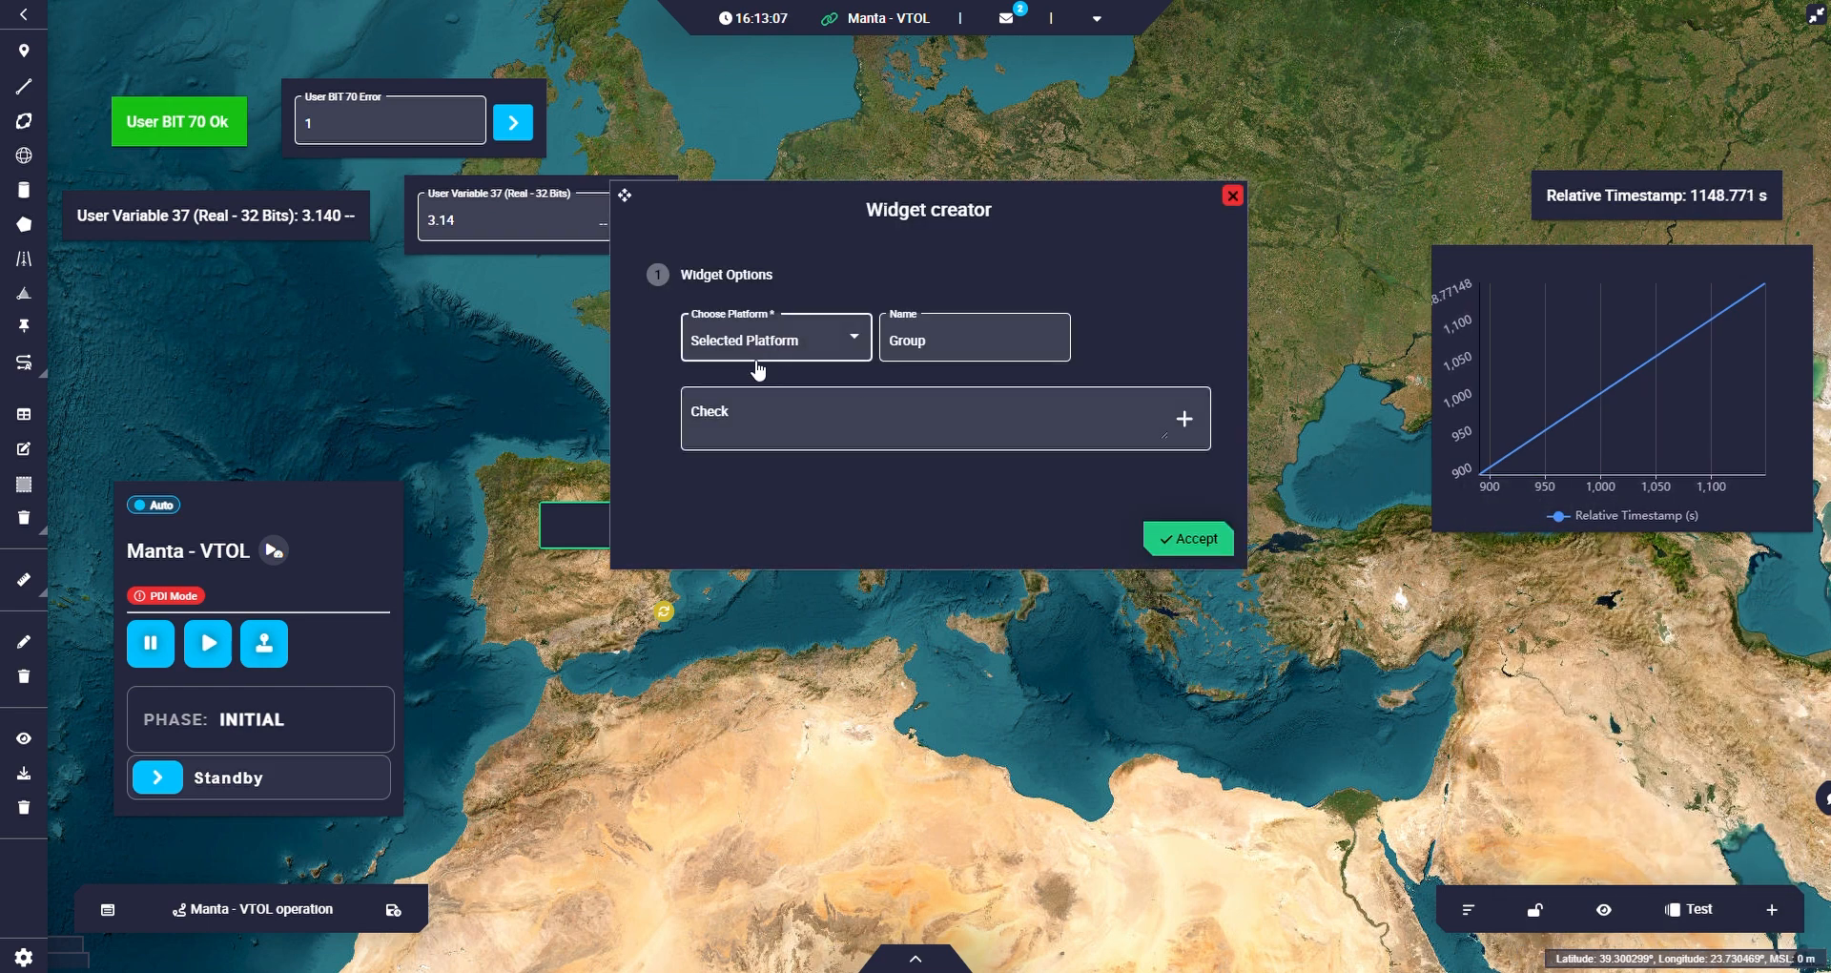
double_click(935, 355)
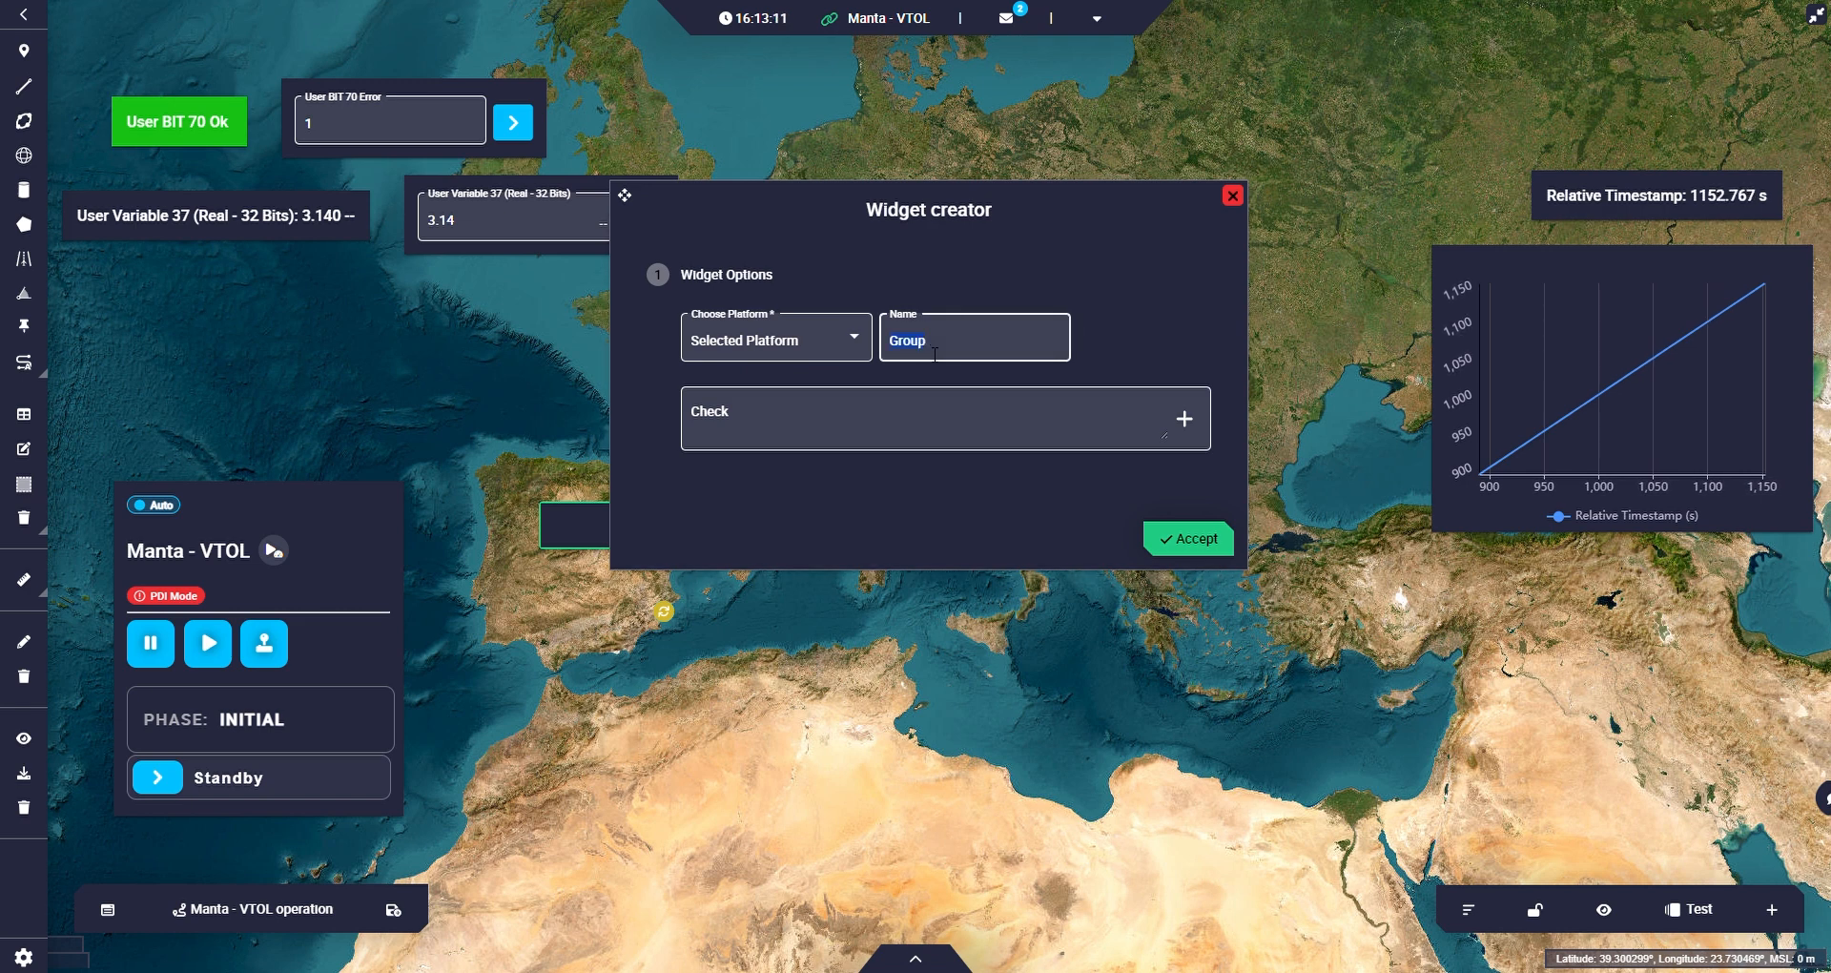
type("Timesta")
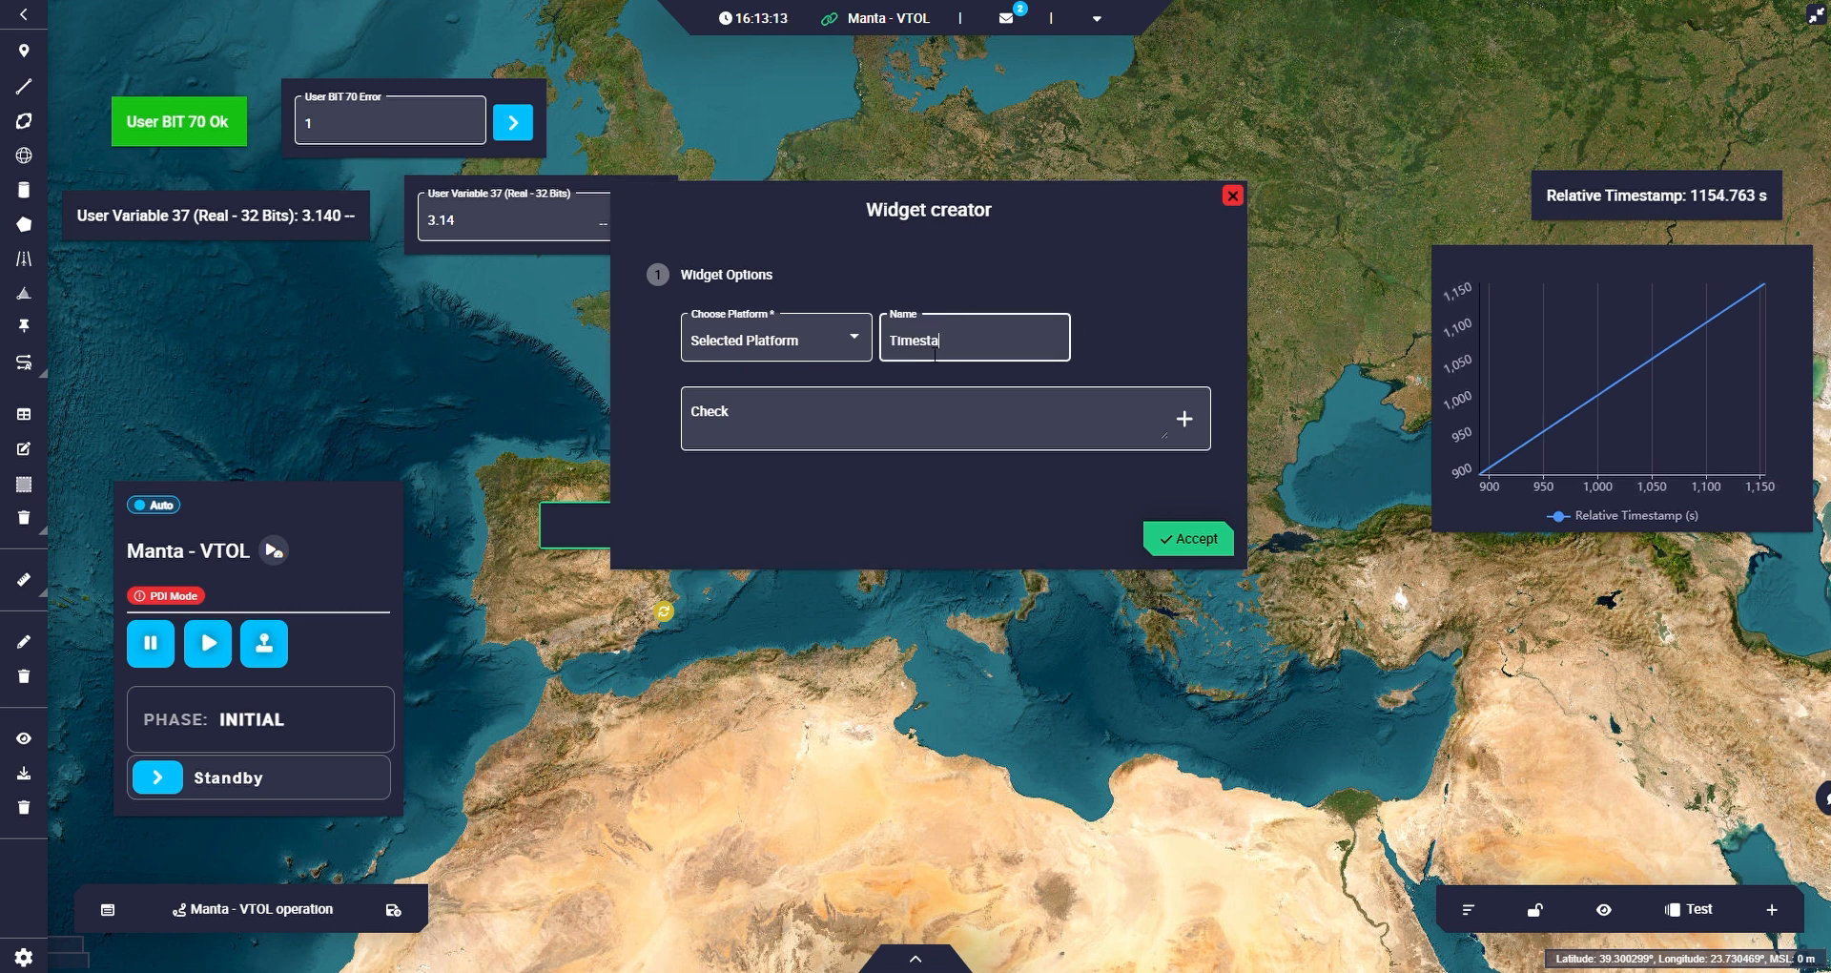
type("mp")
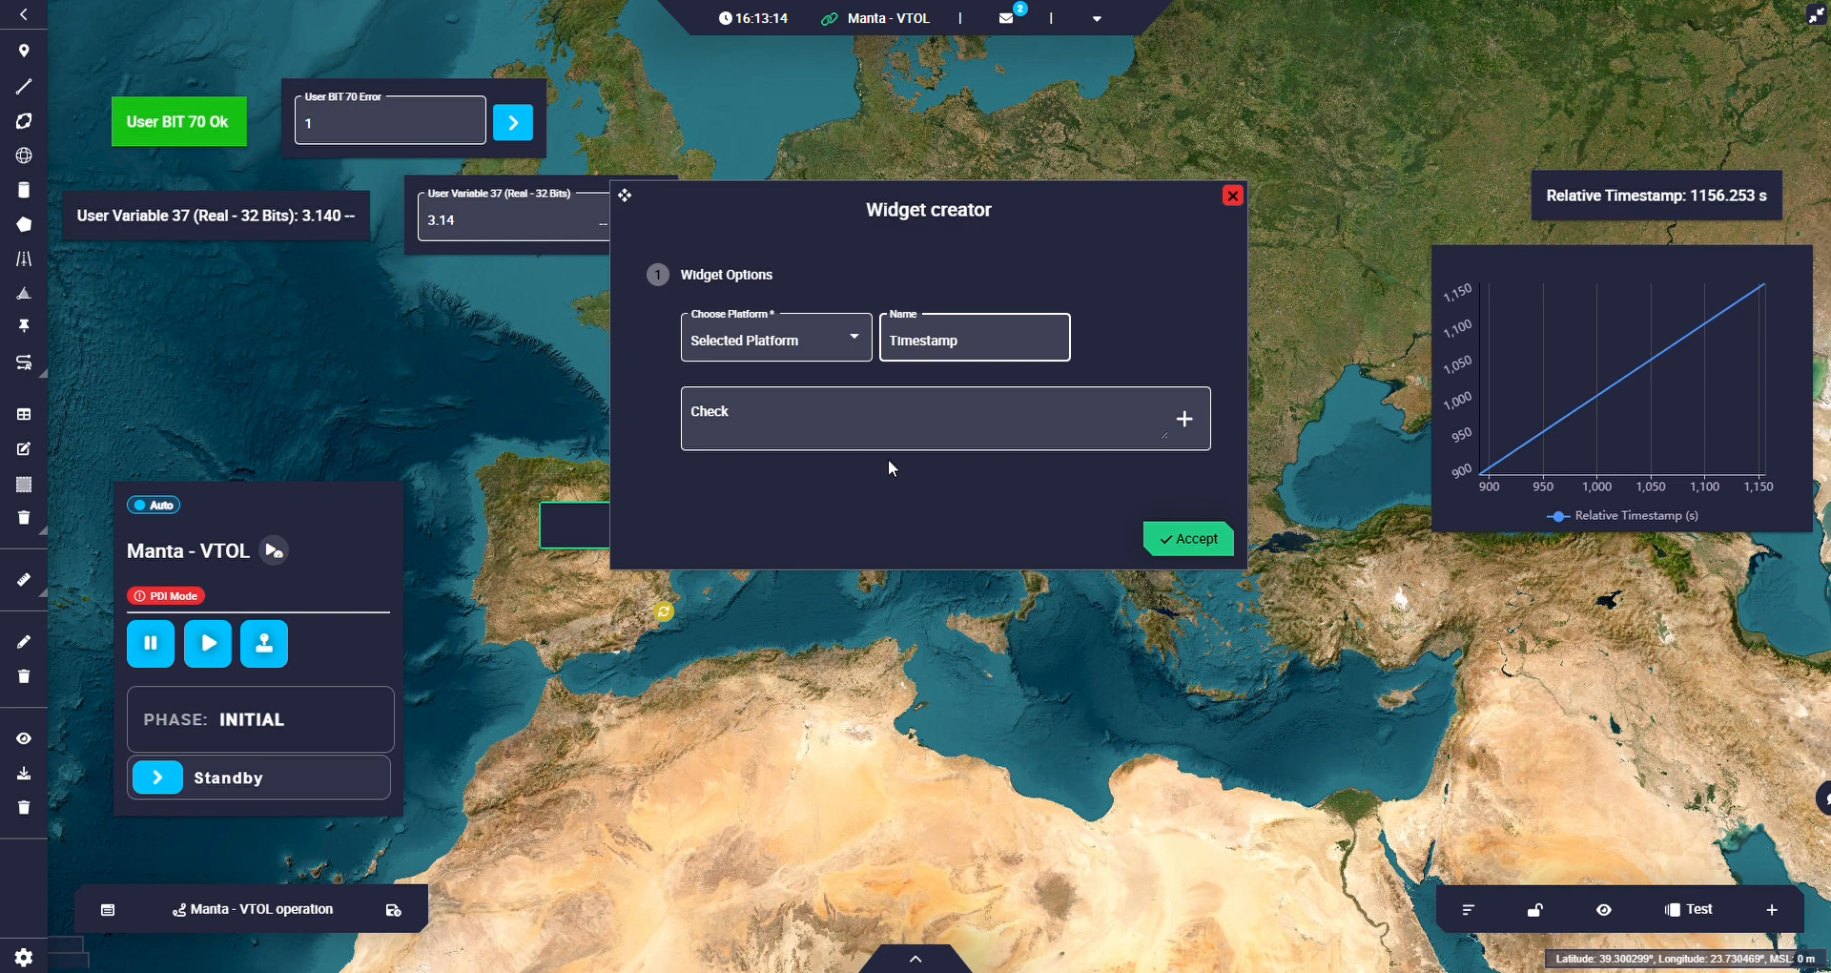
left_click(1183, 541)
Move the Relative Timestamp label and chart into the Timestamp group in the widget sorting list and expand the group.
left_click(1531, 909)
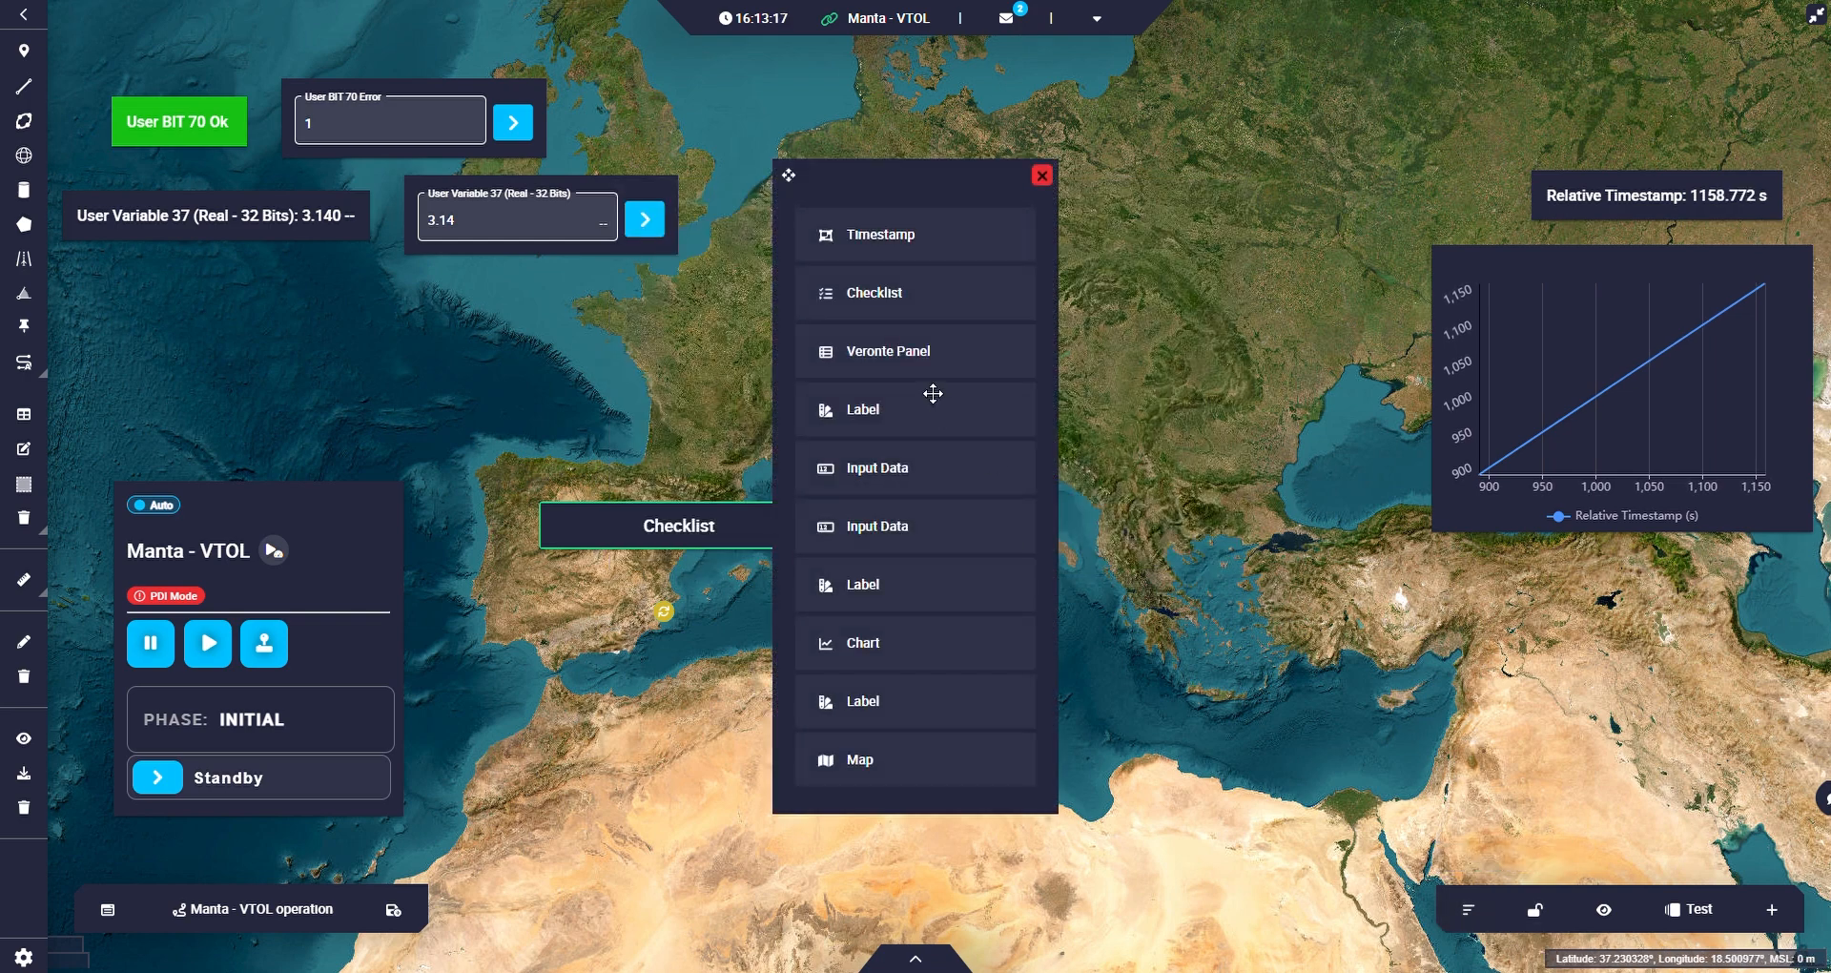
left_click(896, 722)
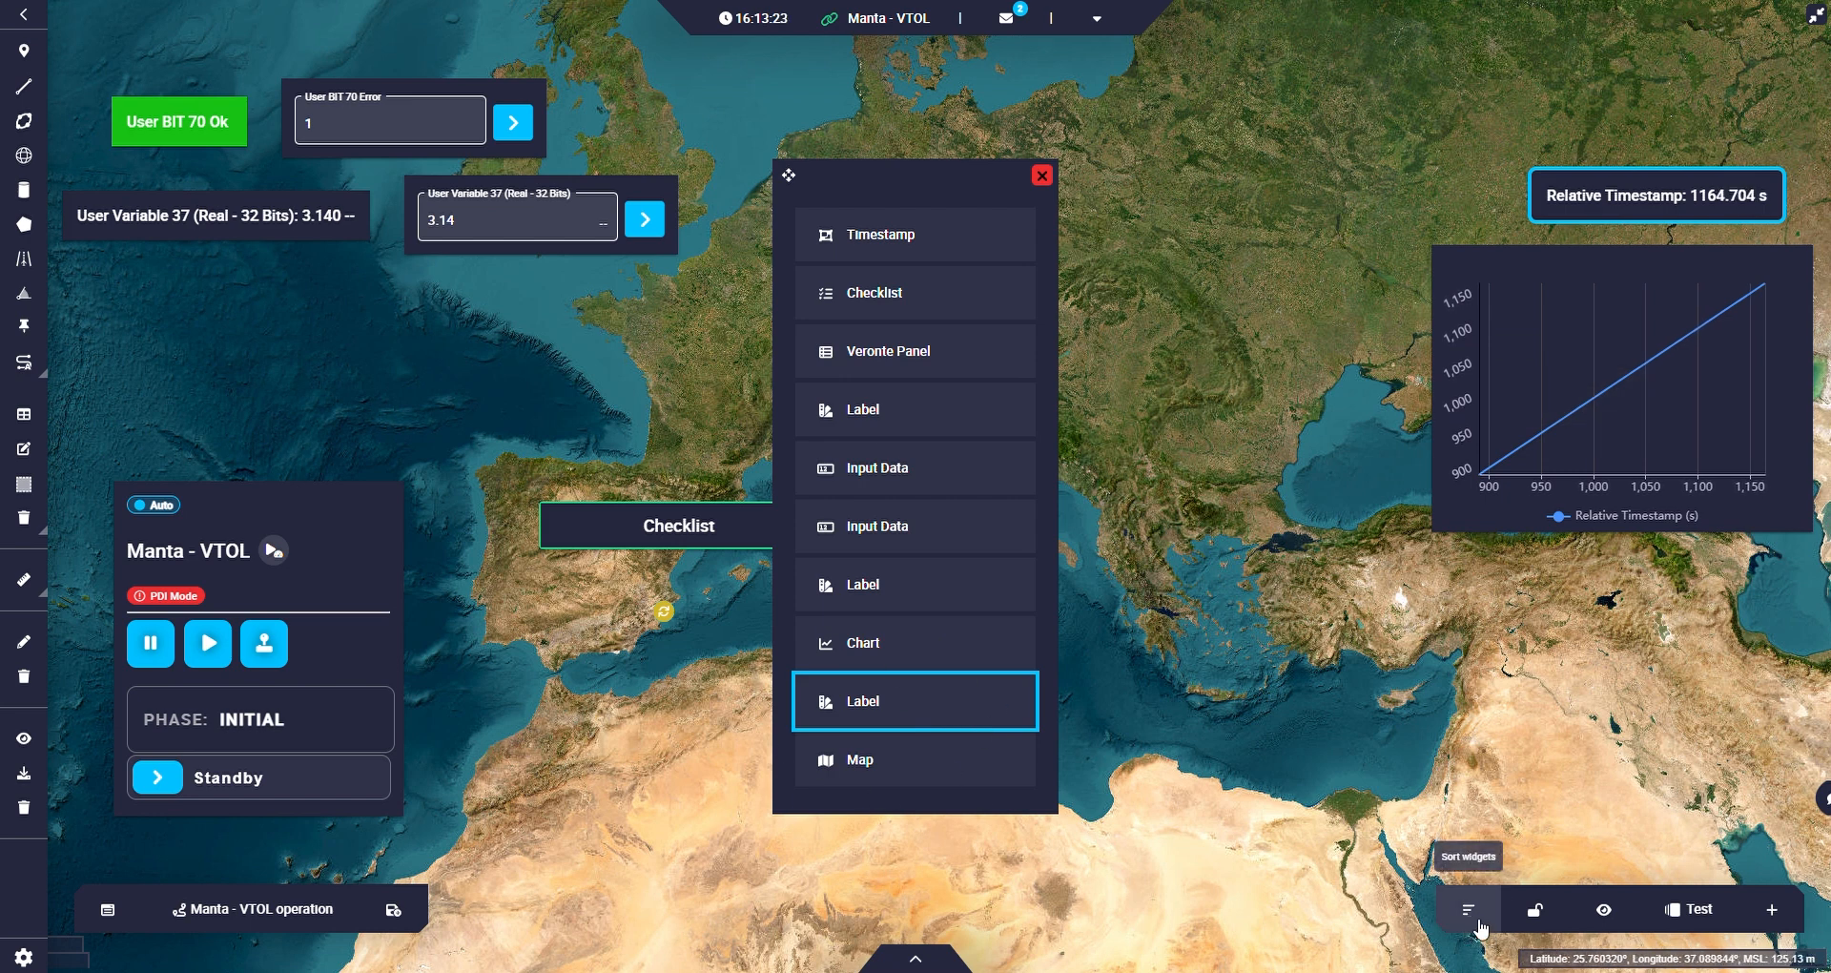
left_click_drag(907, 732, 901, 267)
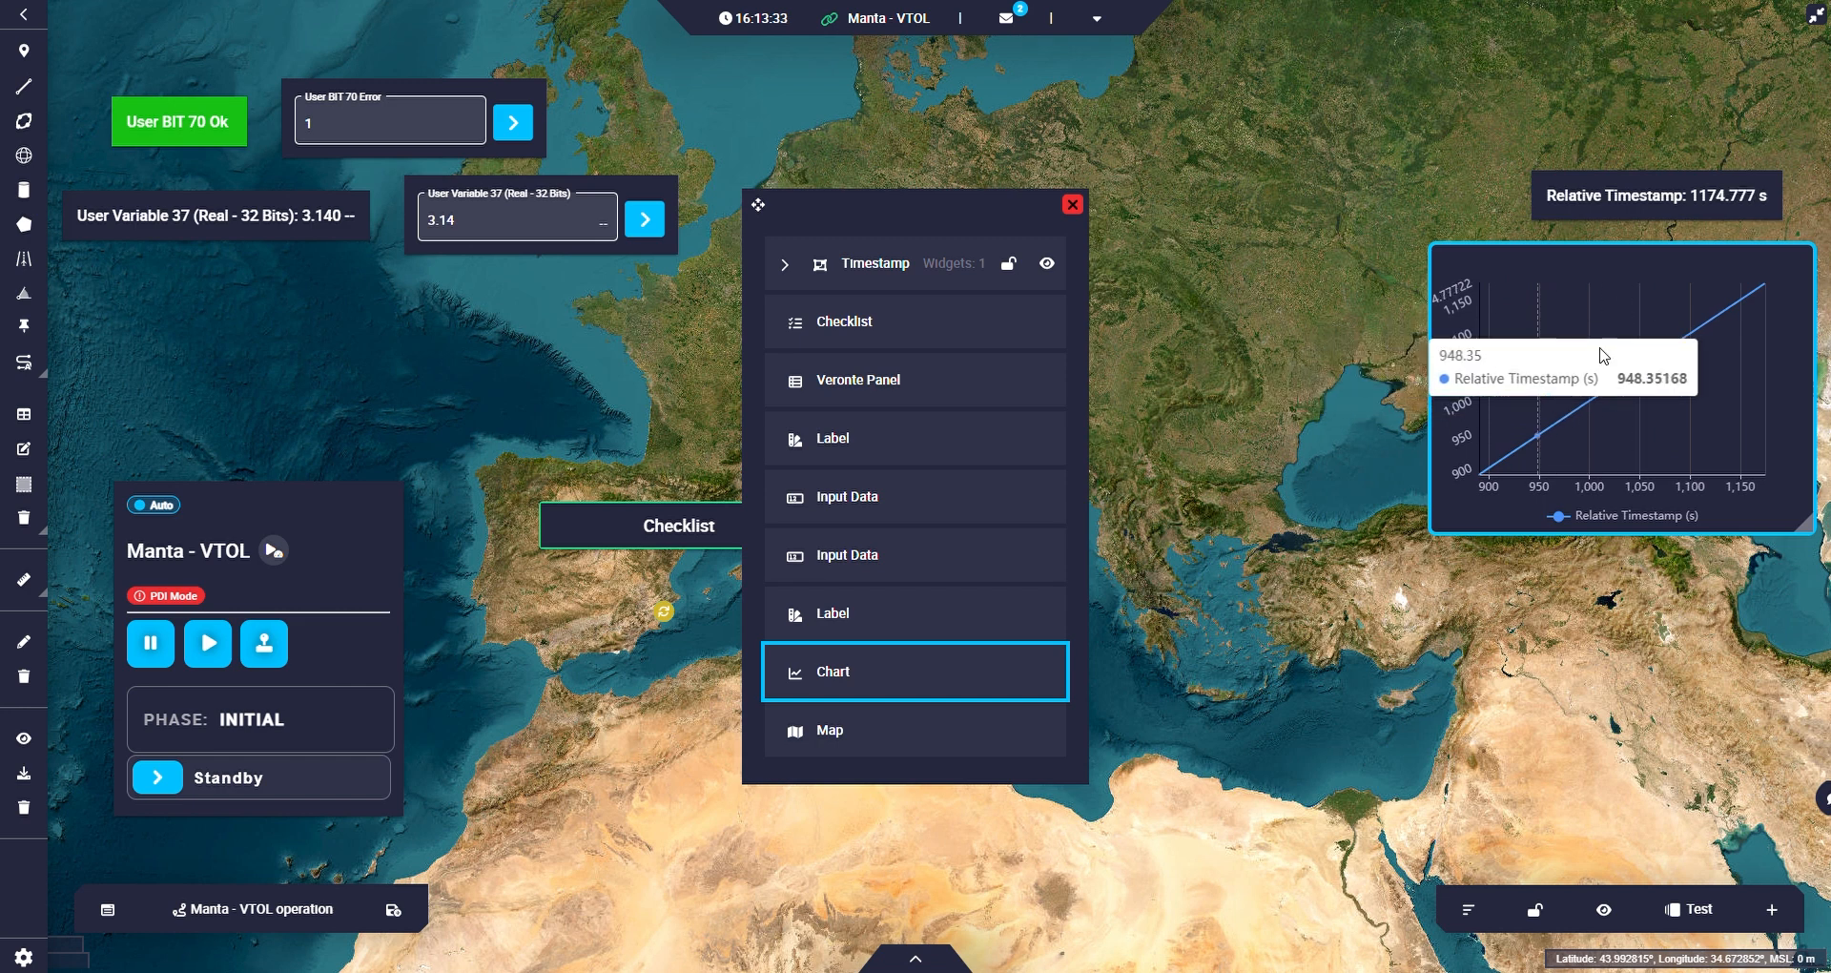
left_click_drag(944, 693, 940, 295)
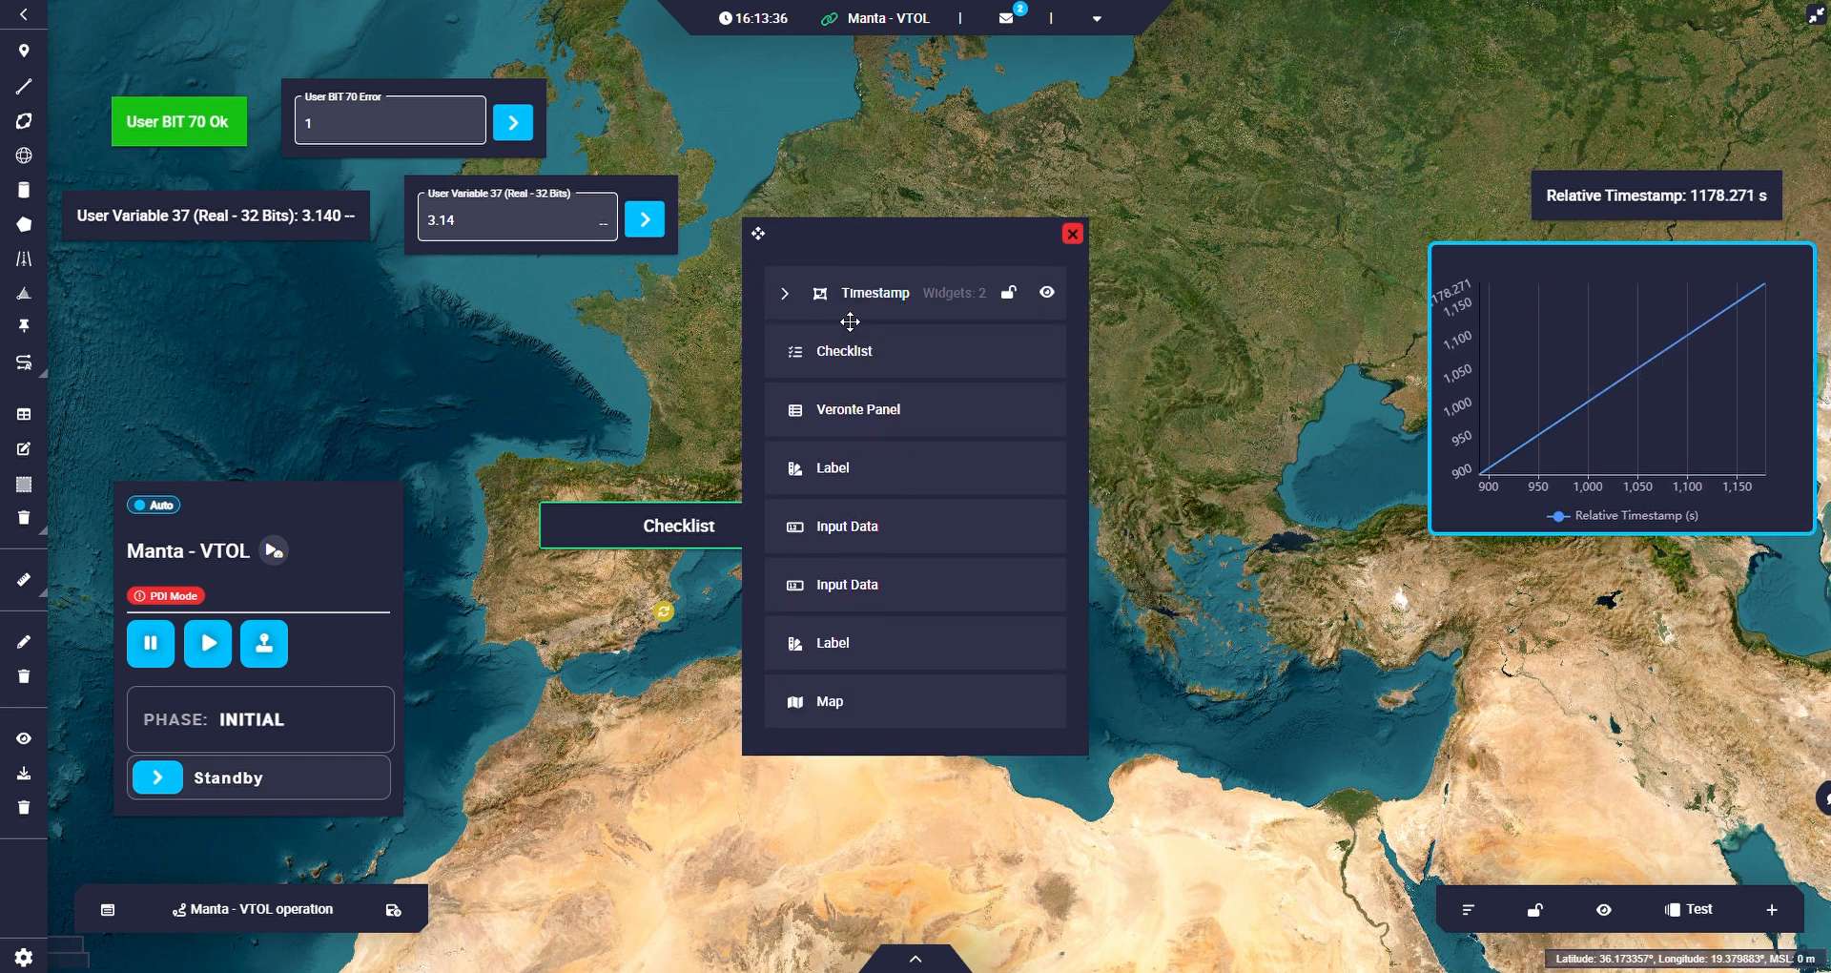
left_click(784, 293)
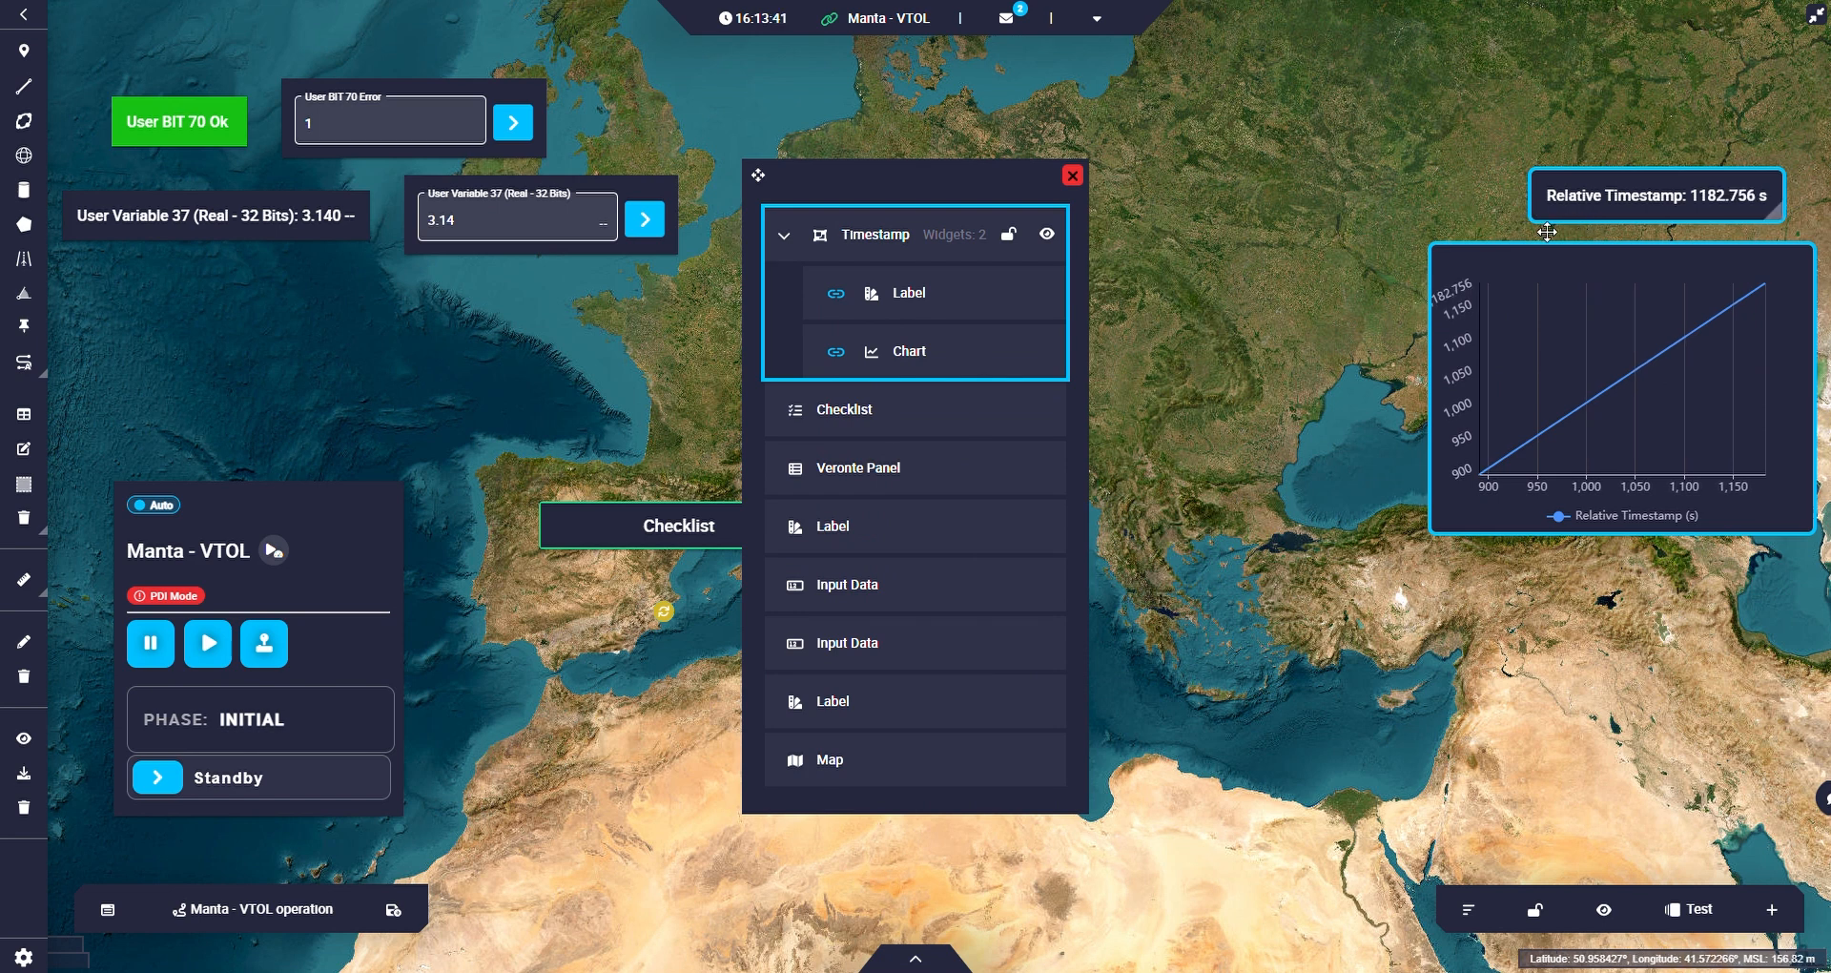
Shift the unlinked label closer to its chart, and move the linked Timestamp group to the area east of the Black Sea.
left_click_drag(1601, 193, 1349, 146)
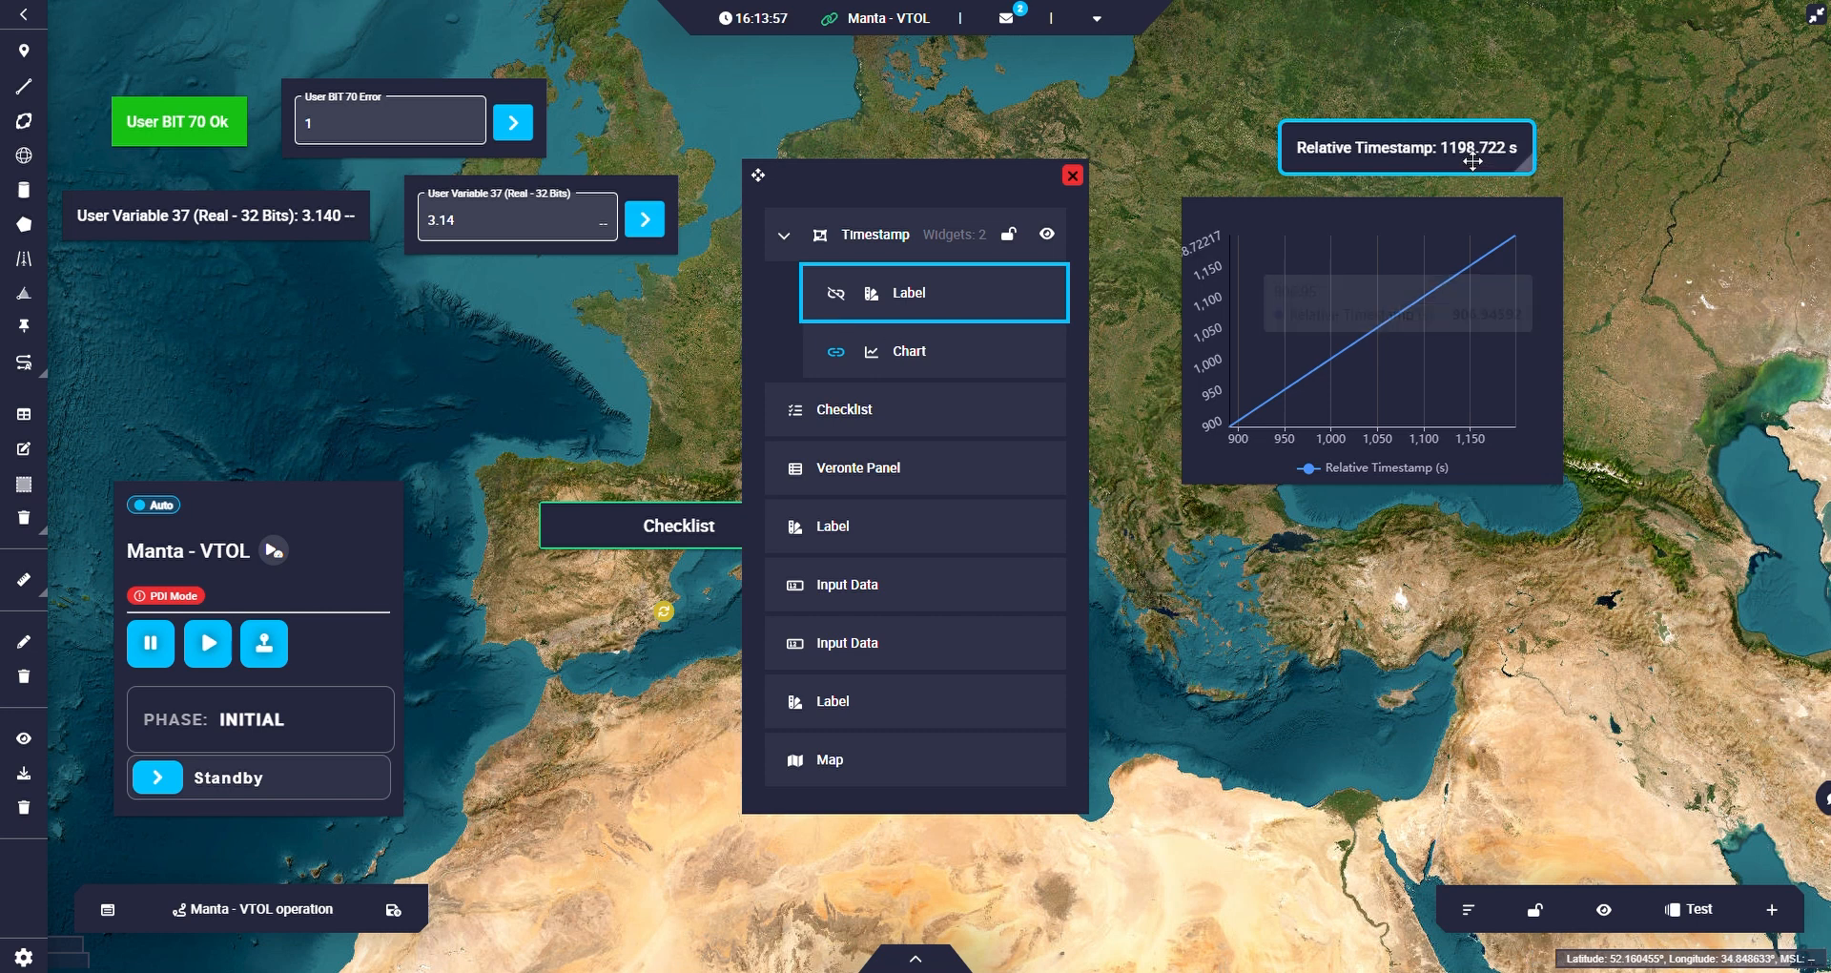
left_click_drag(1429, 162, 1400, 183)
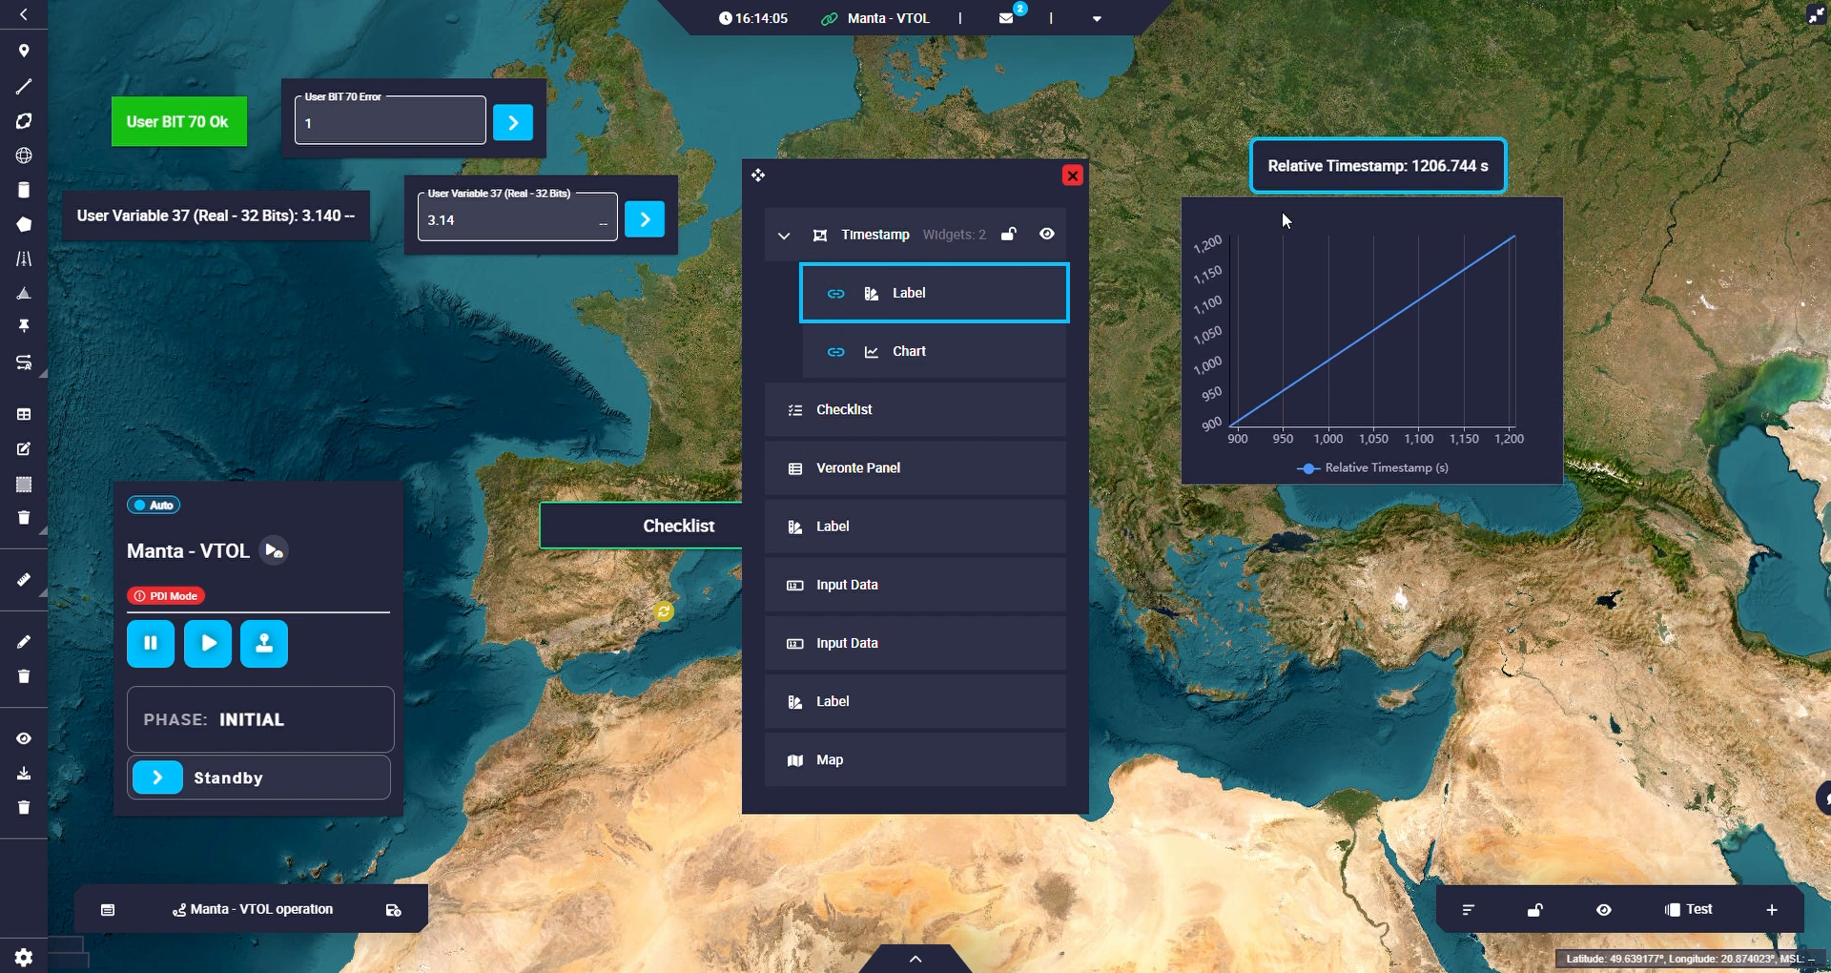
left_click_drag(1357, 167, 1622, 244)
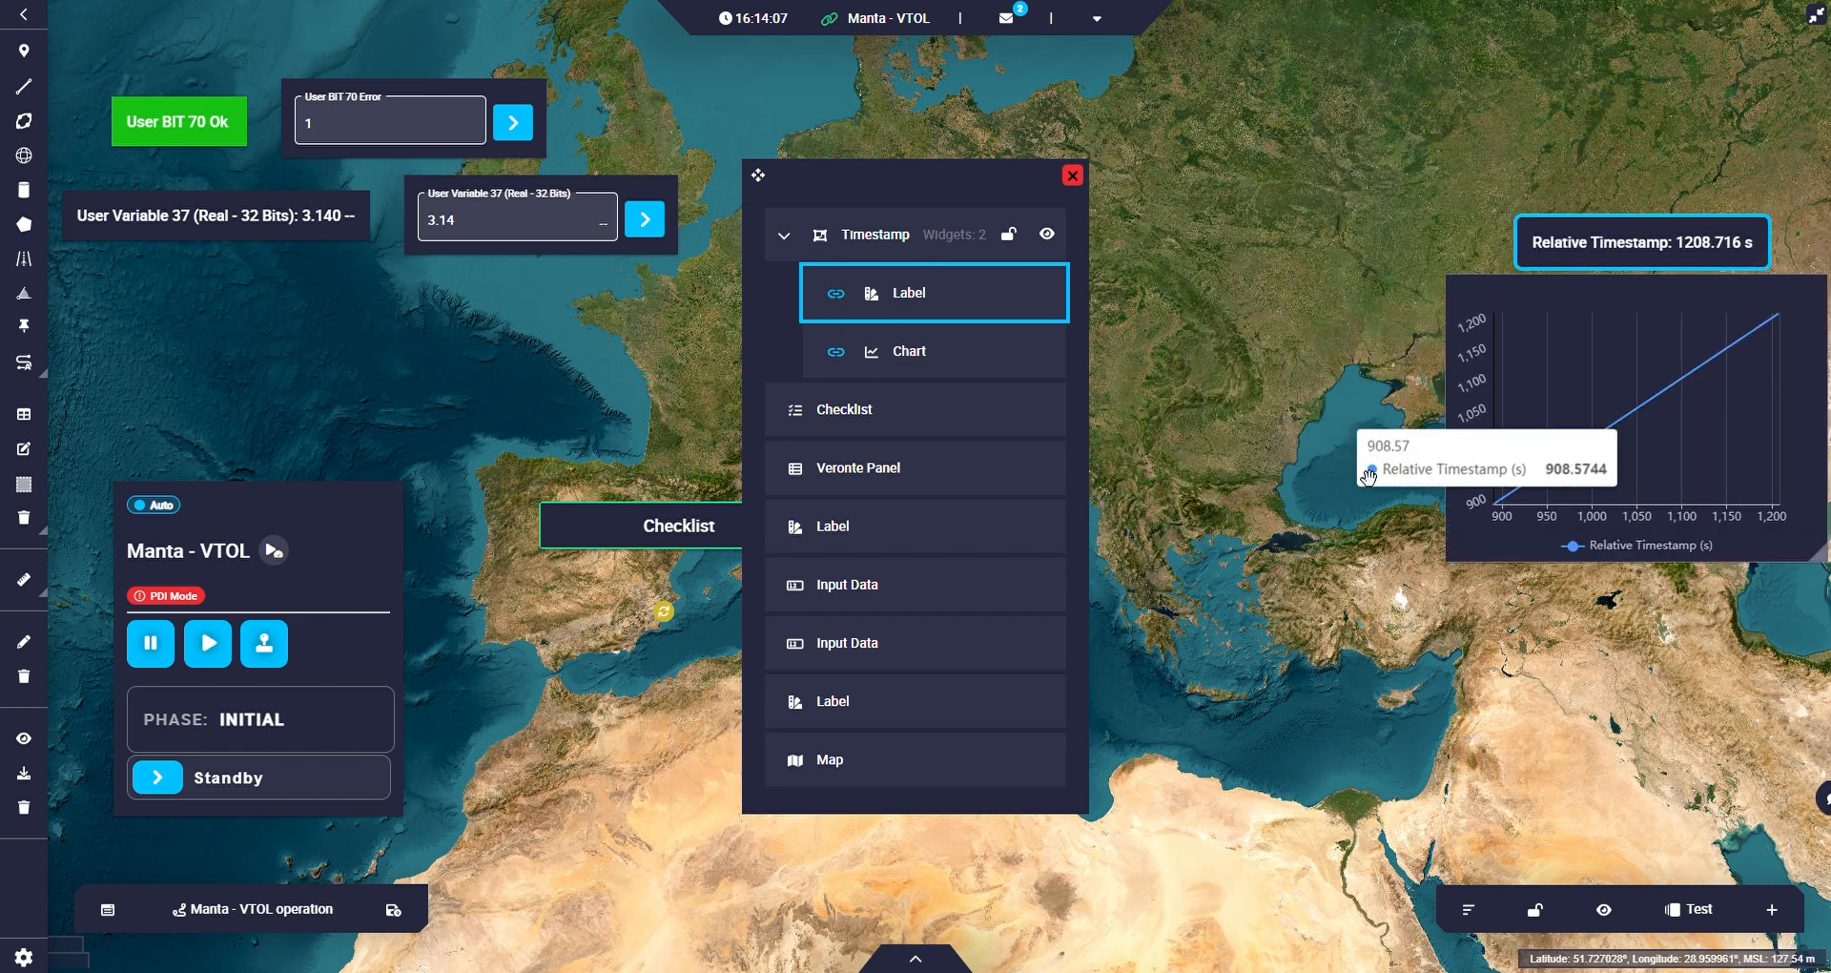
left_click(1251, 445)
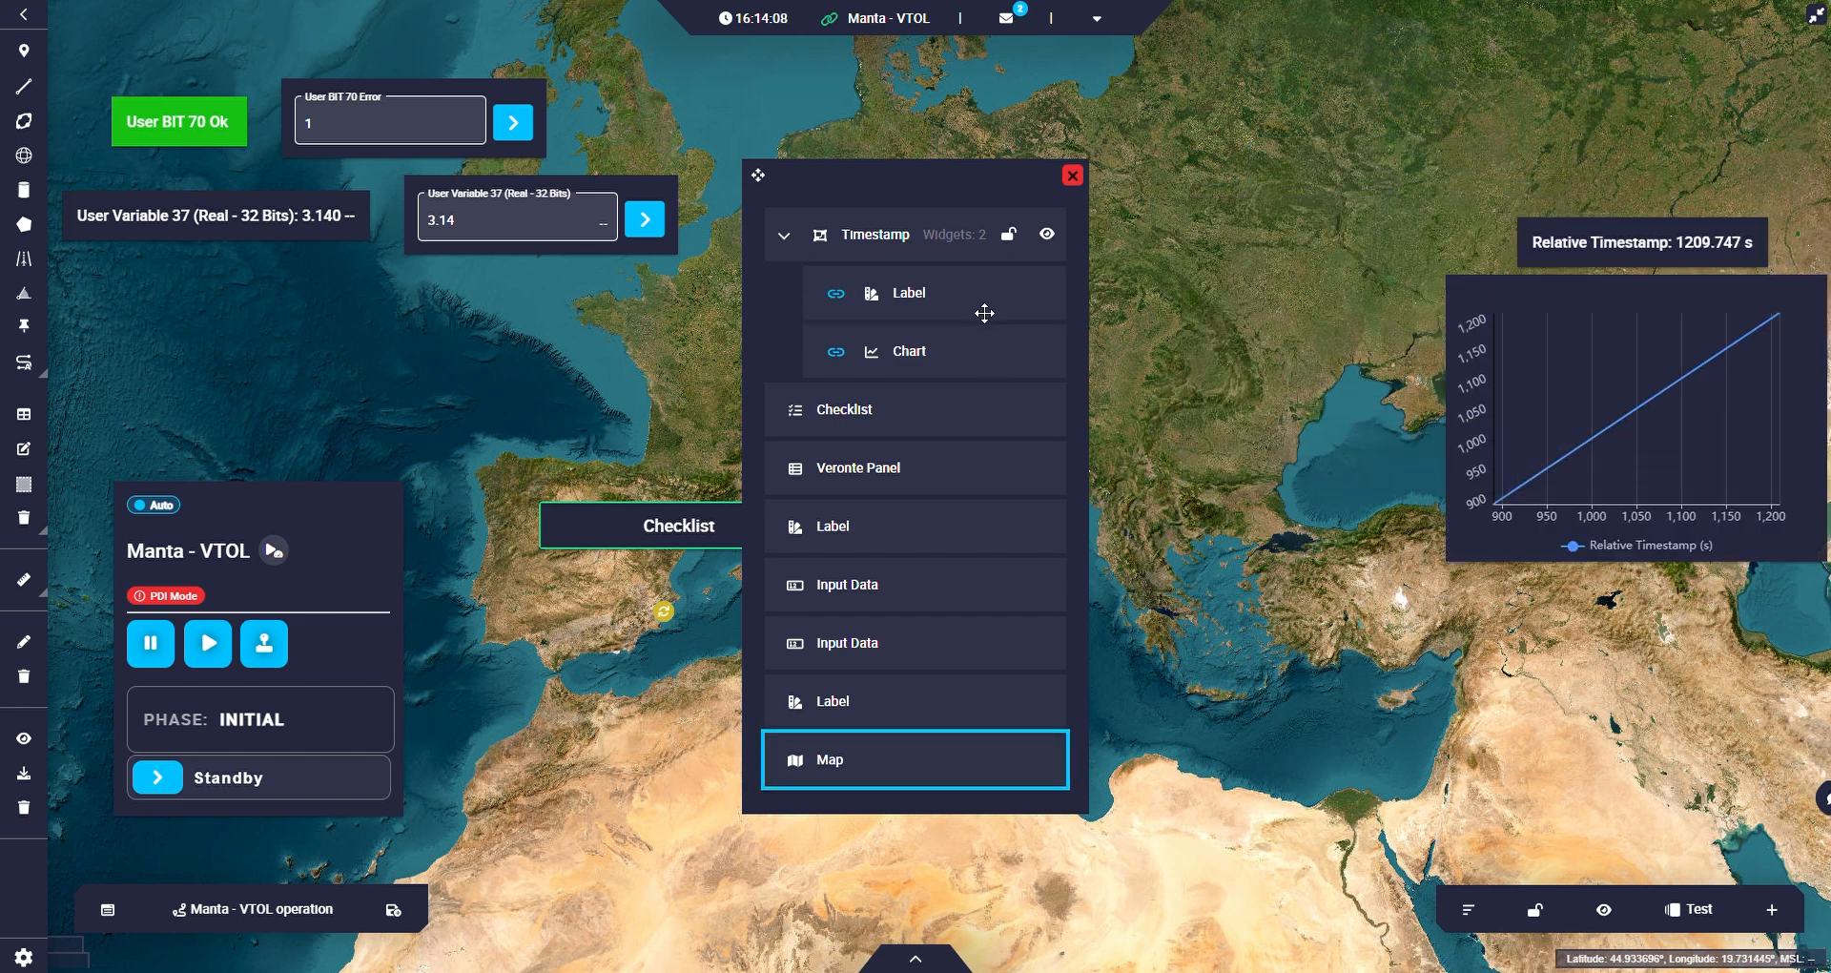
Try locking and hiding the Timestamp group, restore both settings, and collapse the group in the list.
left_click(1010, 238)
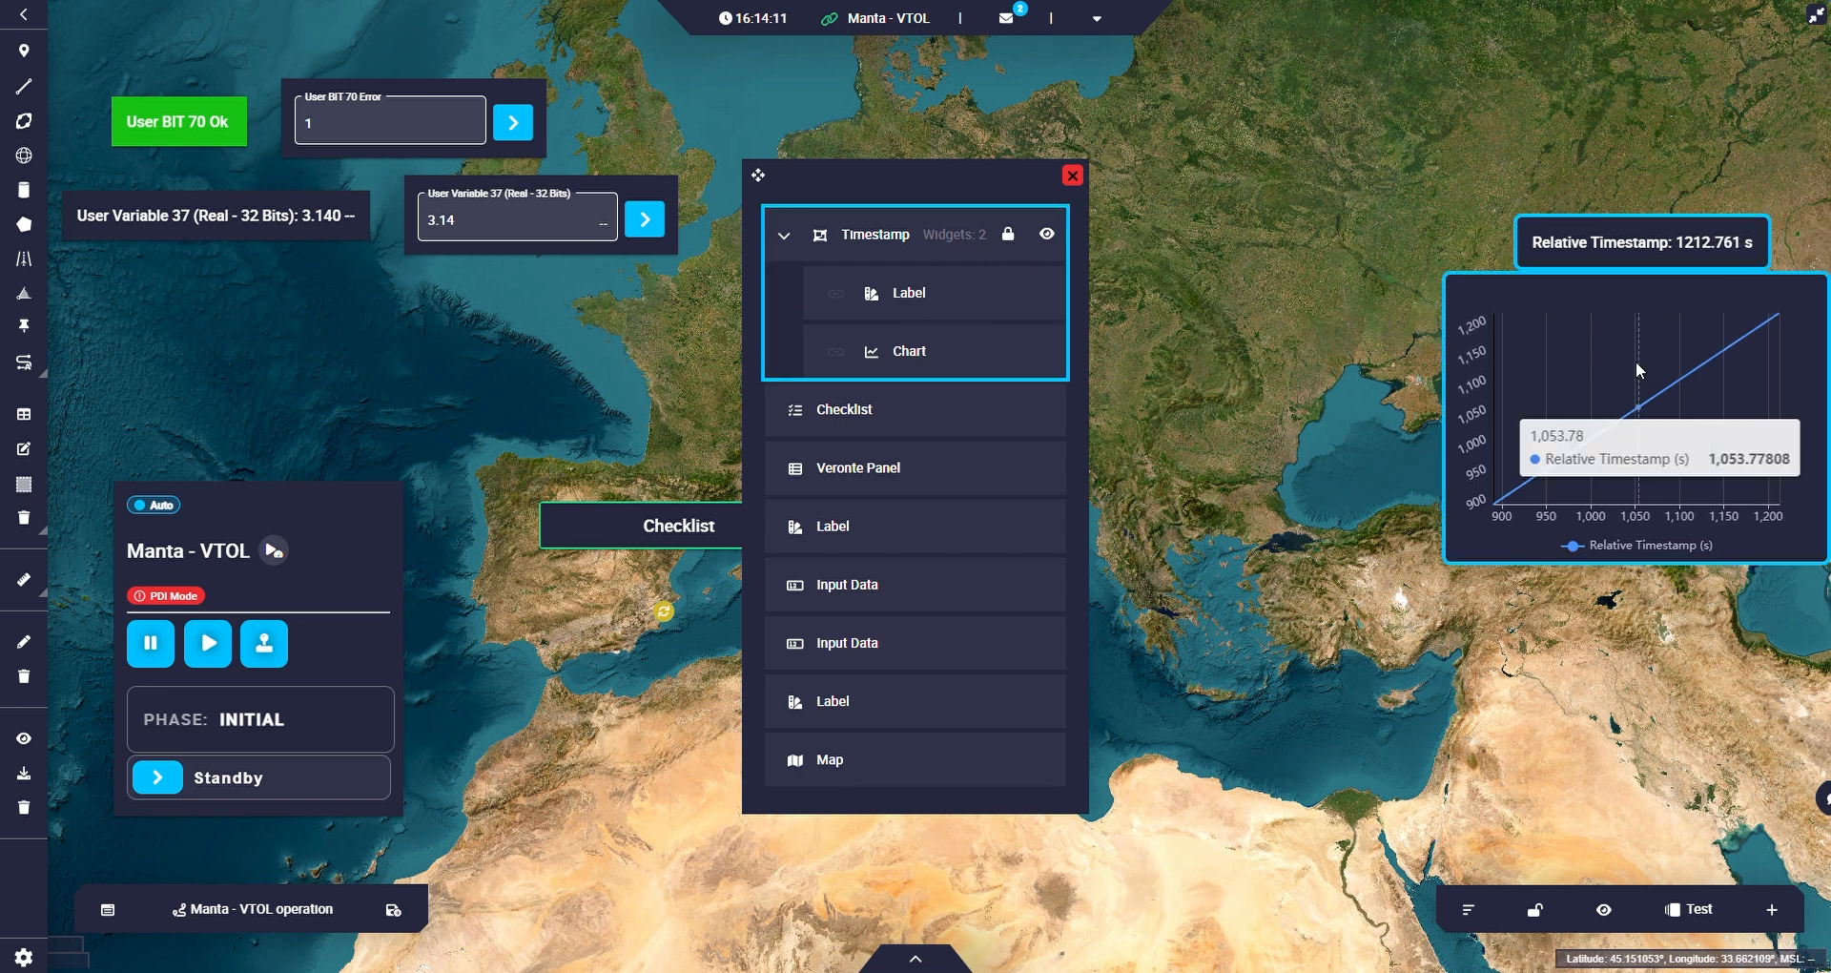
left_click(1344, 336)
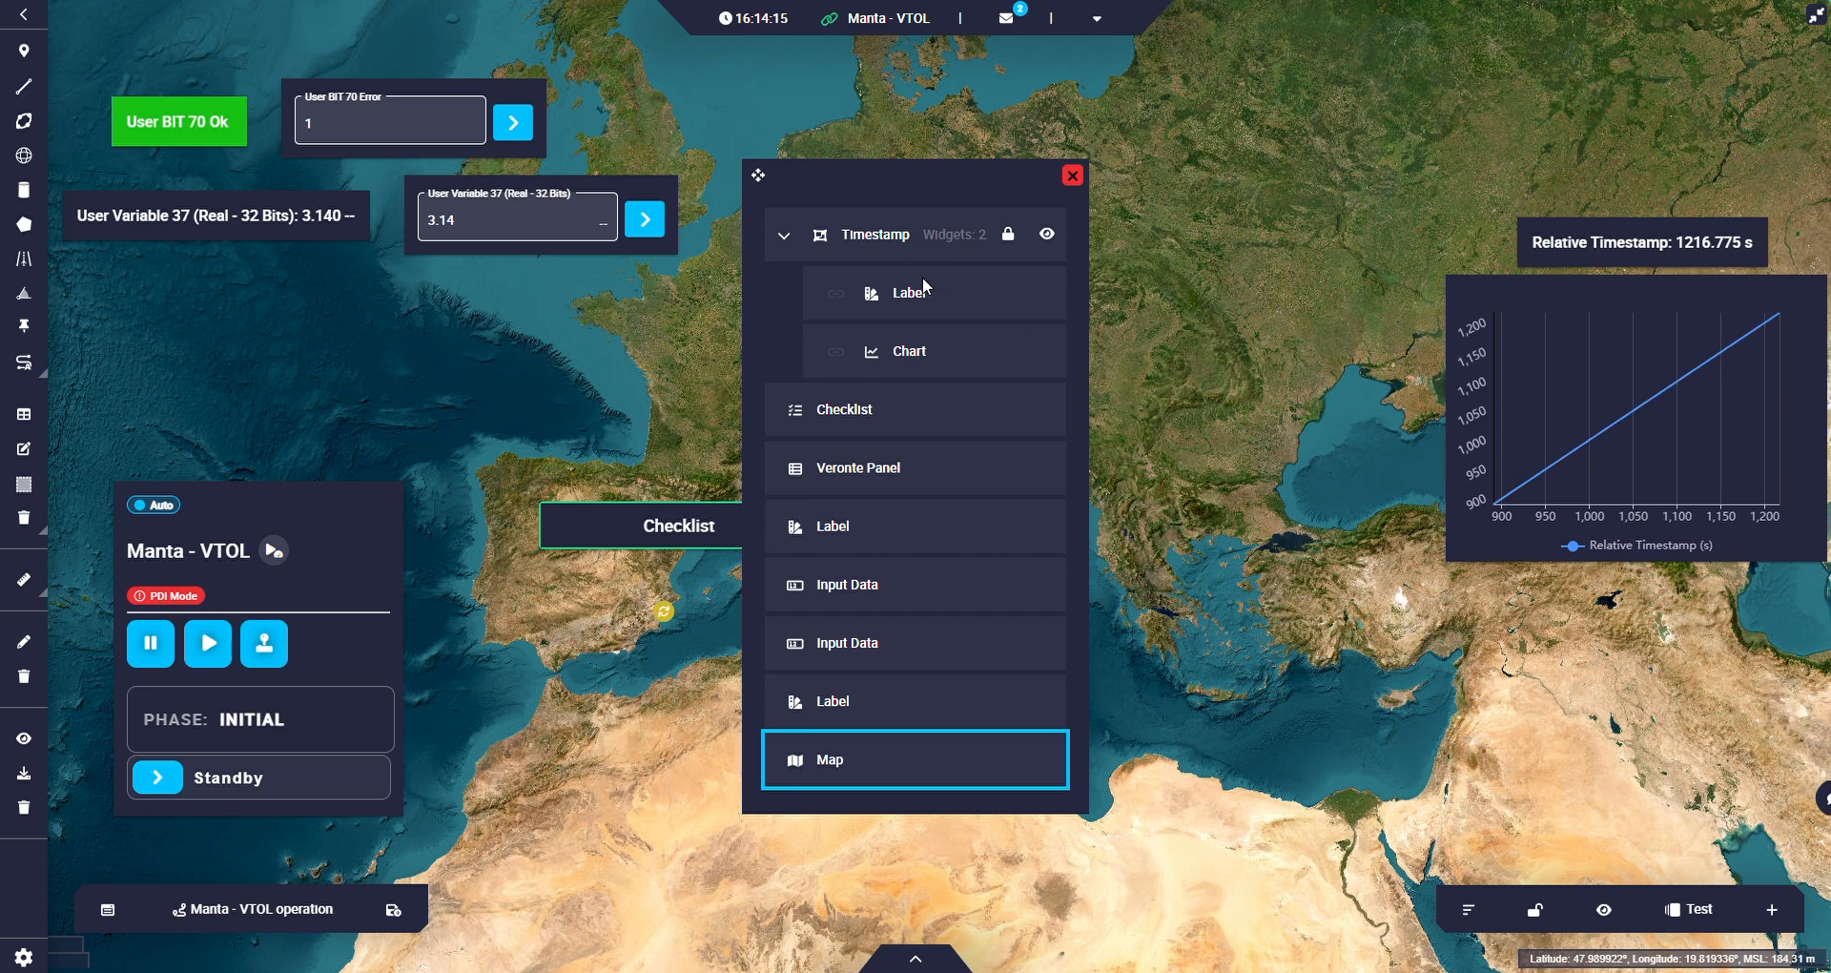
left_click(913, 236)
left_click(1008, 236)
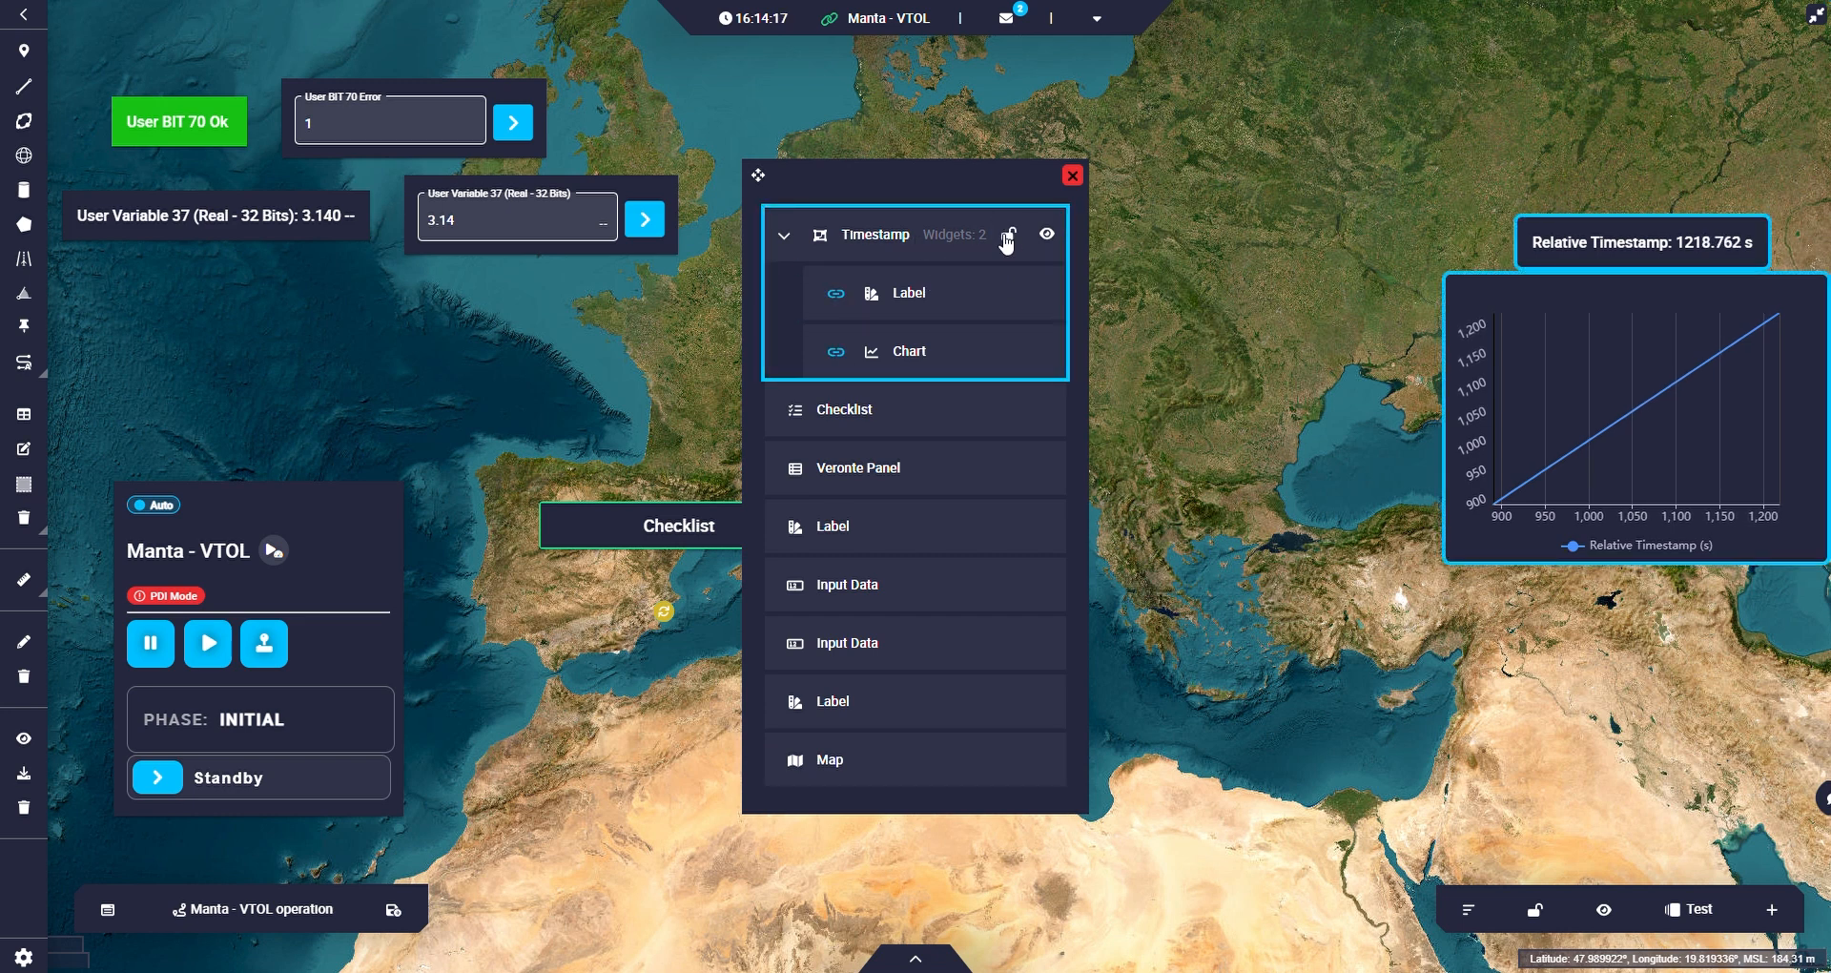
left_click(1055, 241)
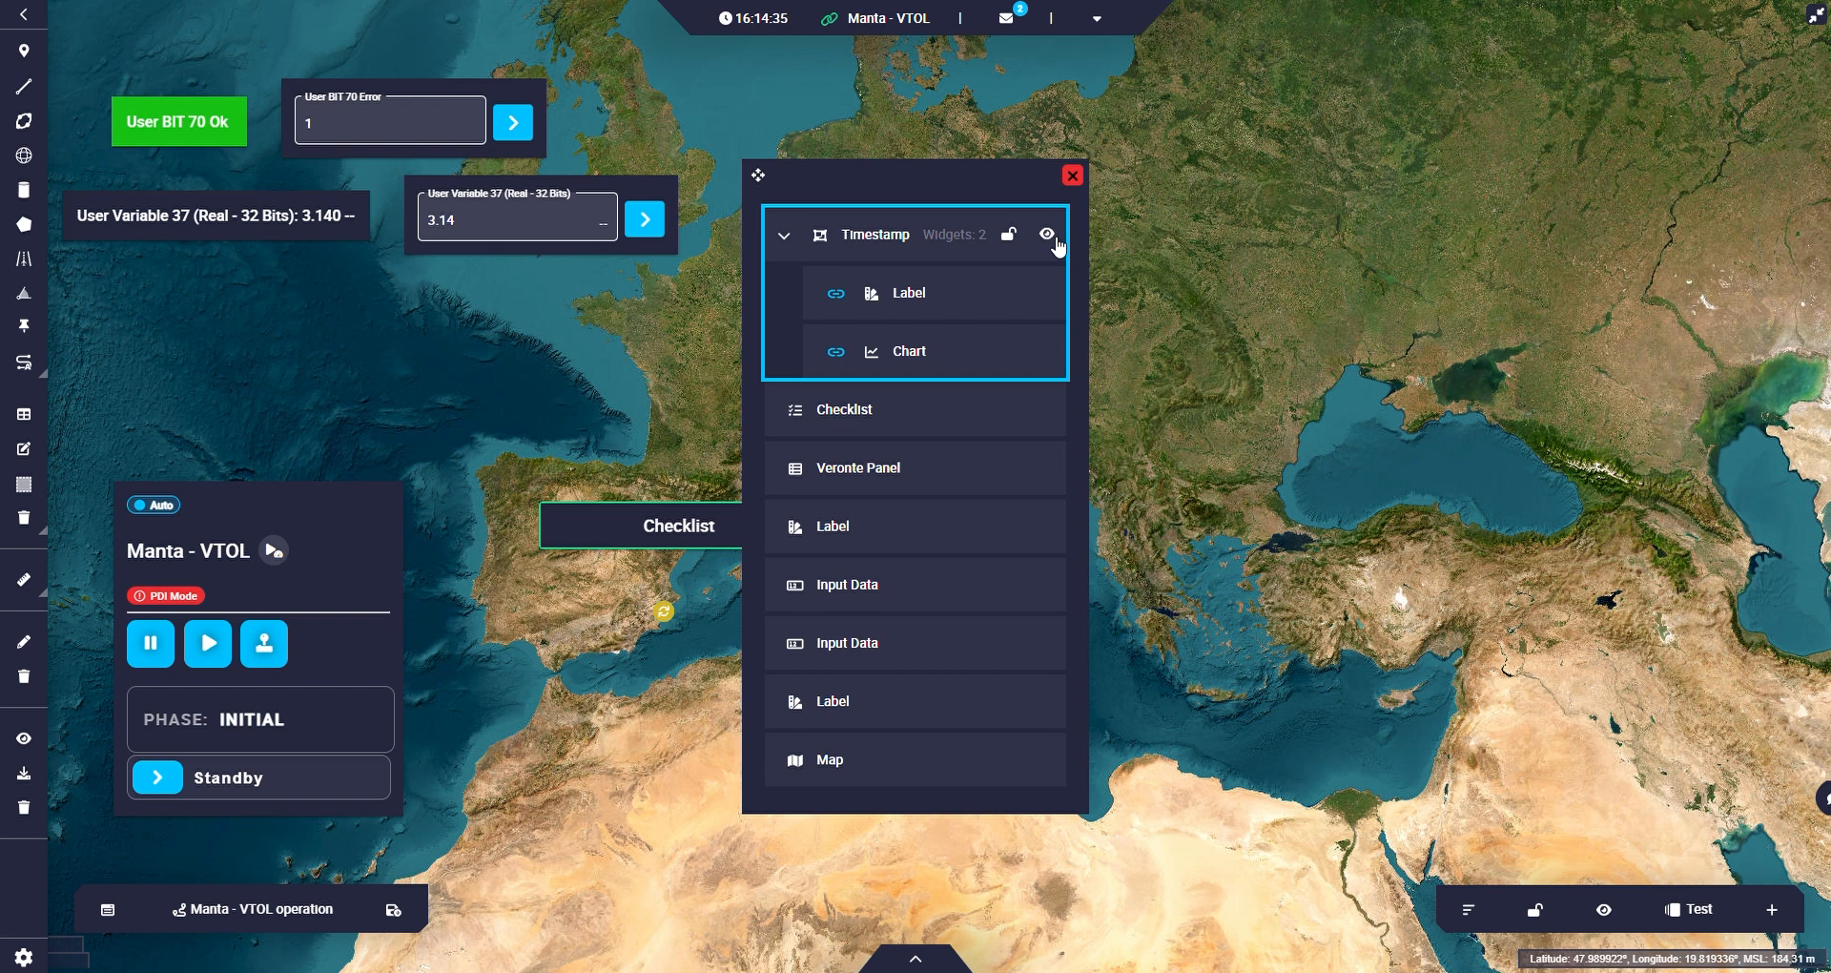
left_click(1047, 237)
left_click(788, 233)
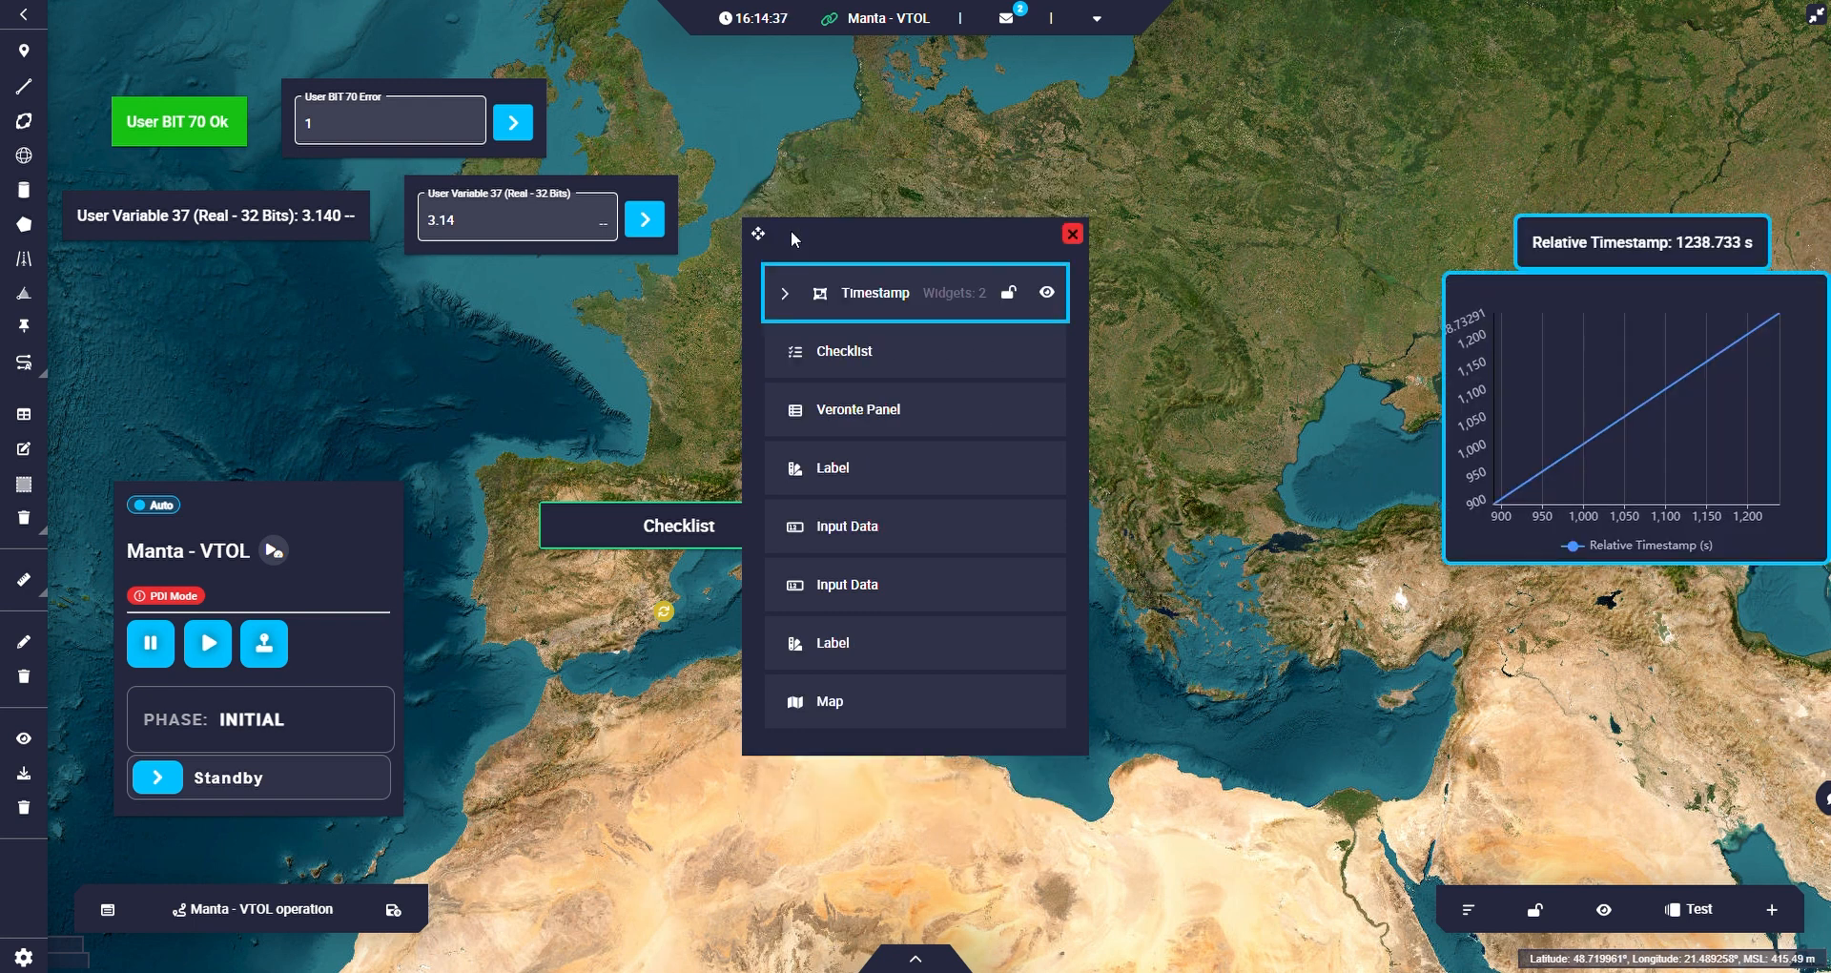
Lock and unlock all workspace widgets, and hide and show them again.
left_click(1541, 911)
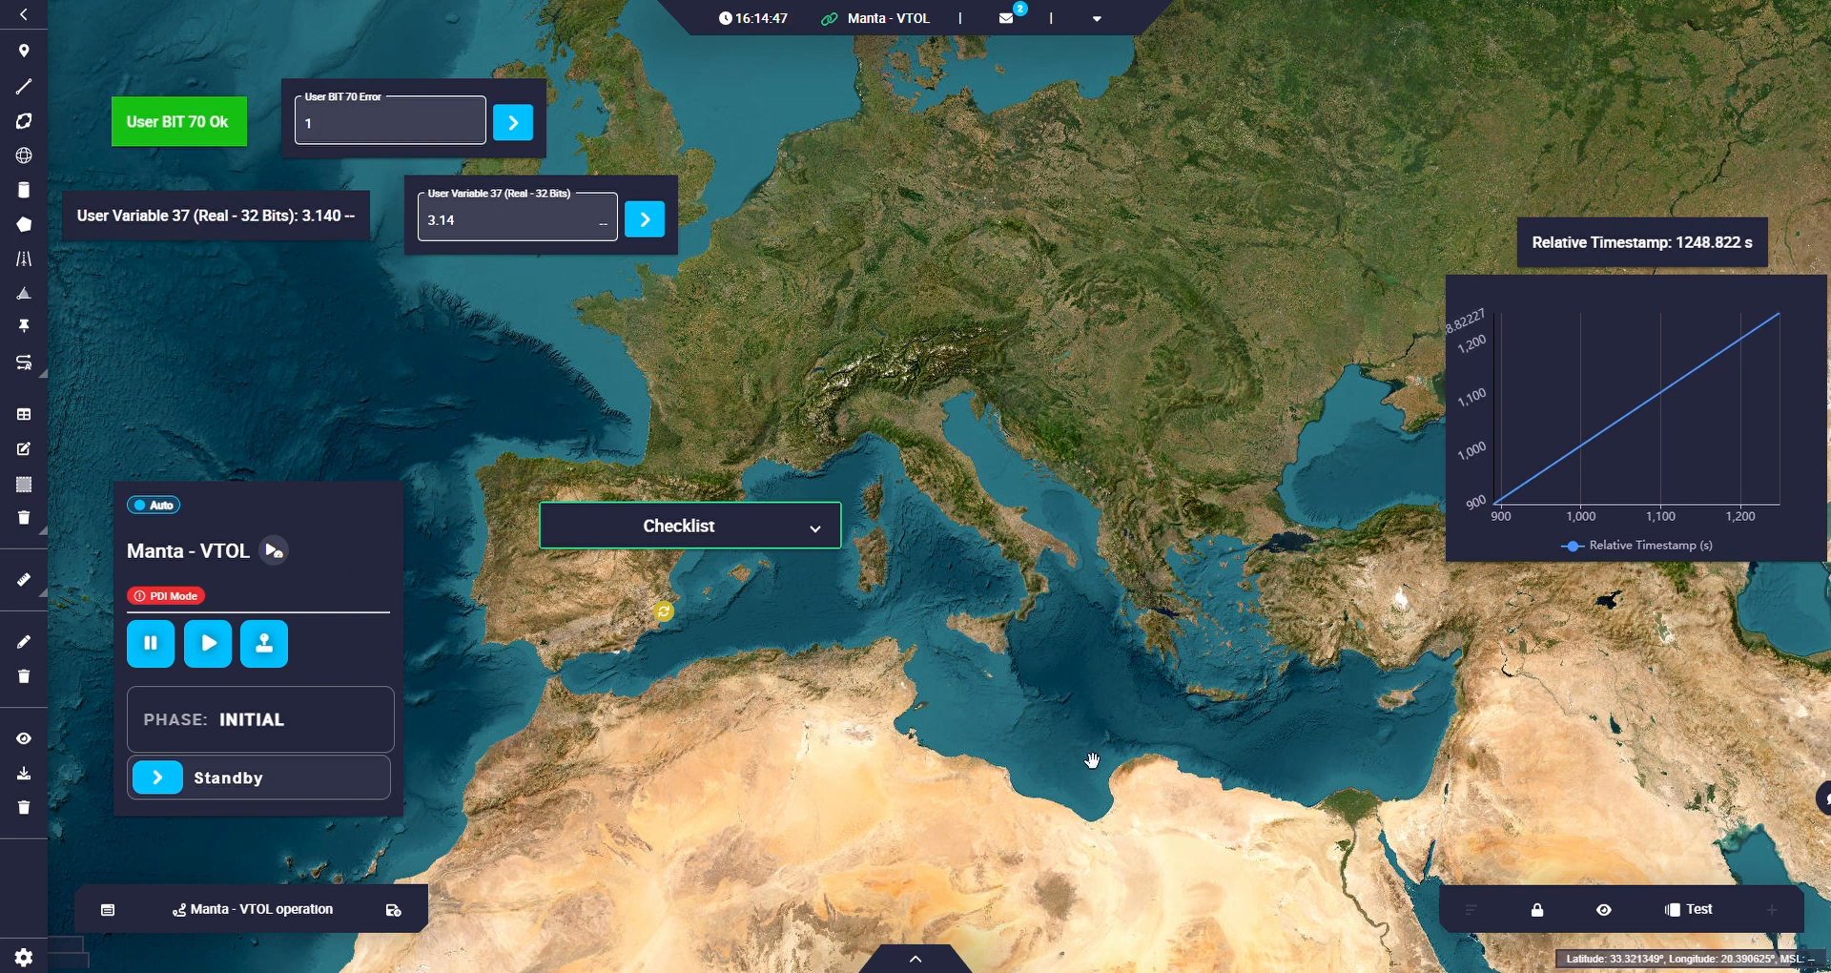
left_click(1549, 916)
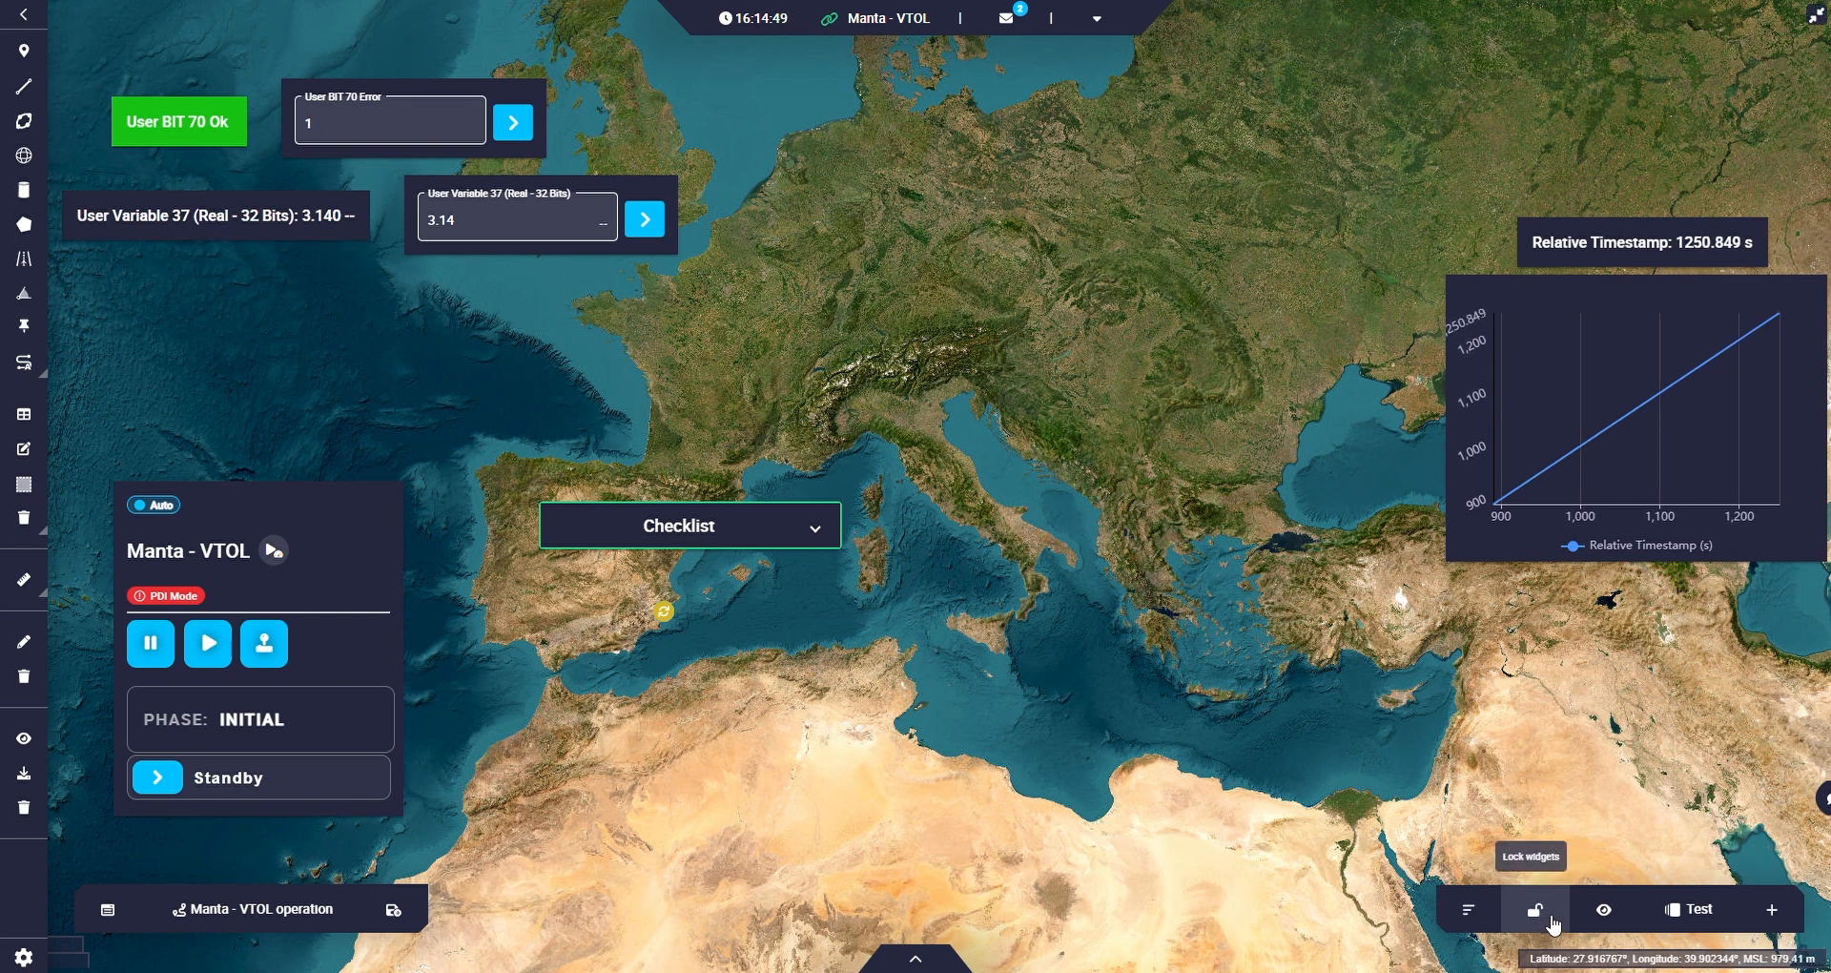
left_click(1612, 900)
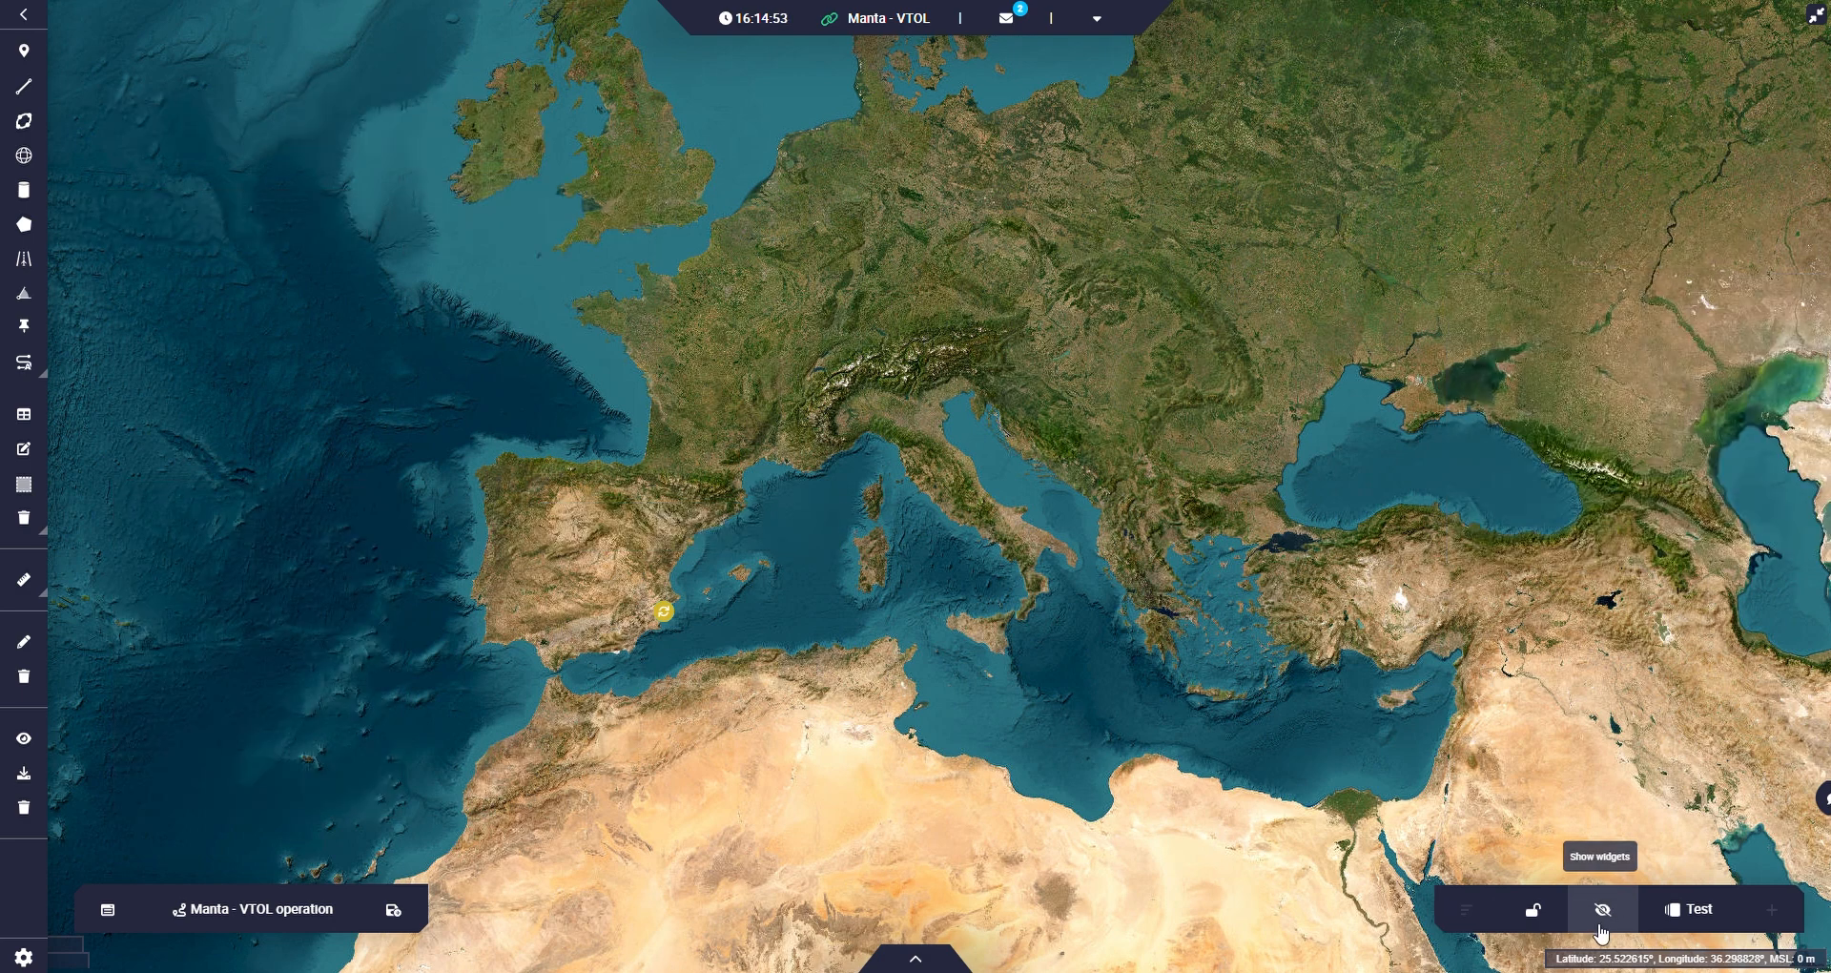
left_click(1608, 921)
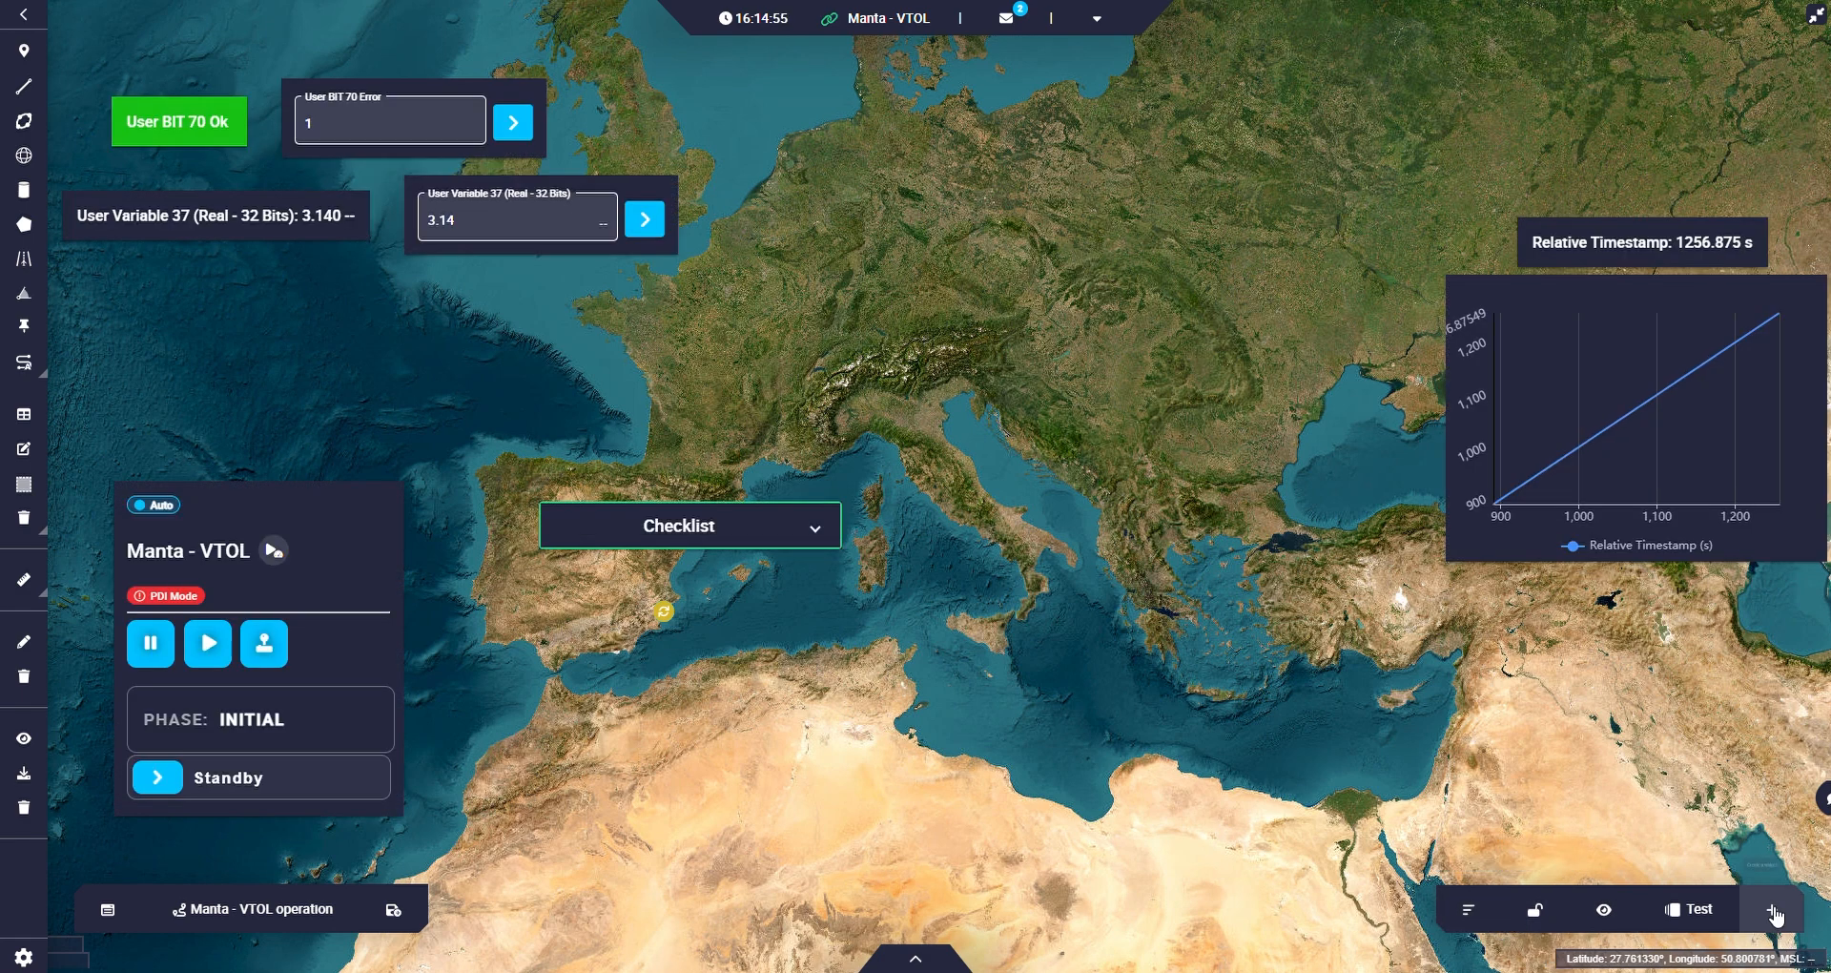
Add a Knob input widget for the selected platform and assign it the variable User Variable 37 (Real - 32 Bits).
left_click(1770, 911)
mouse_move(1715, 841)
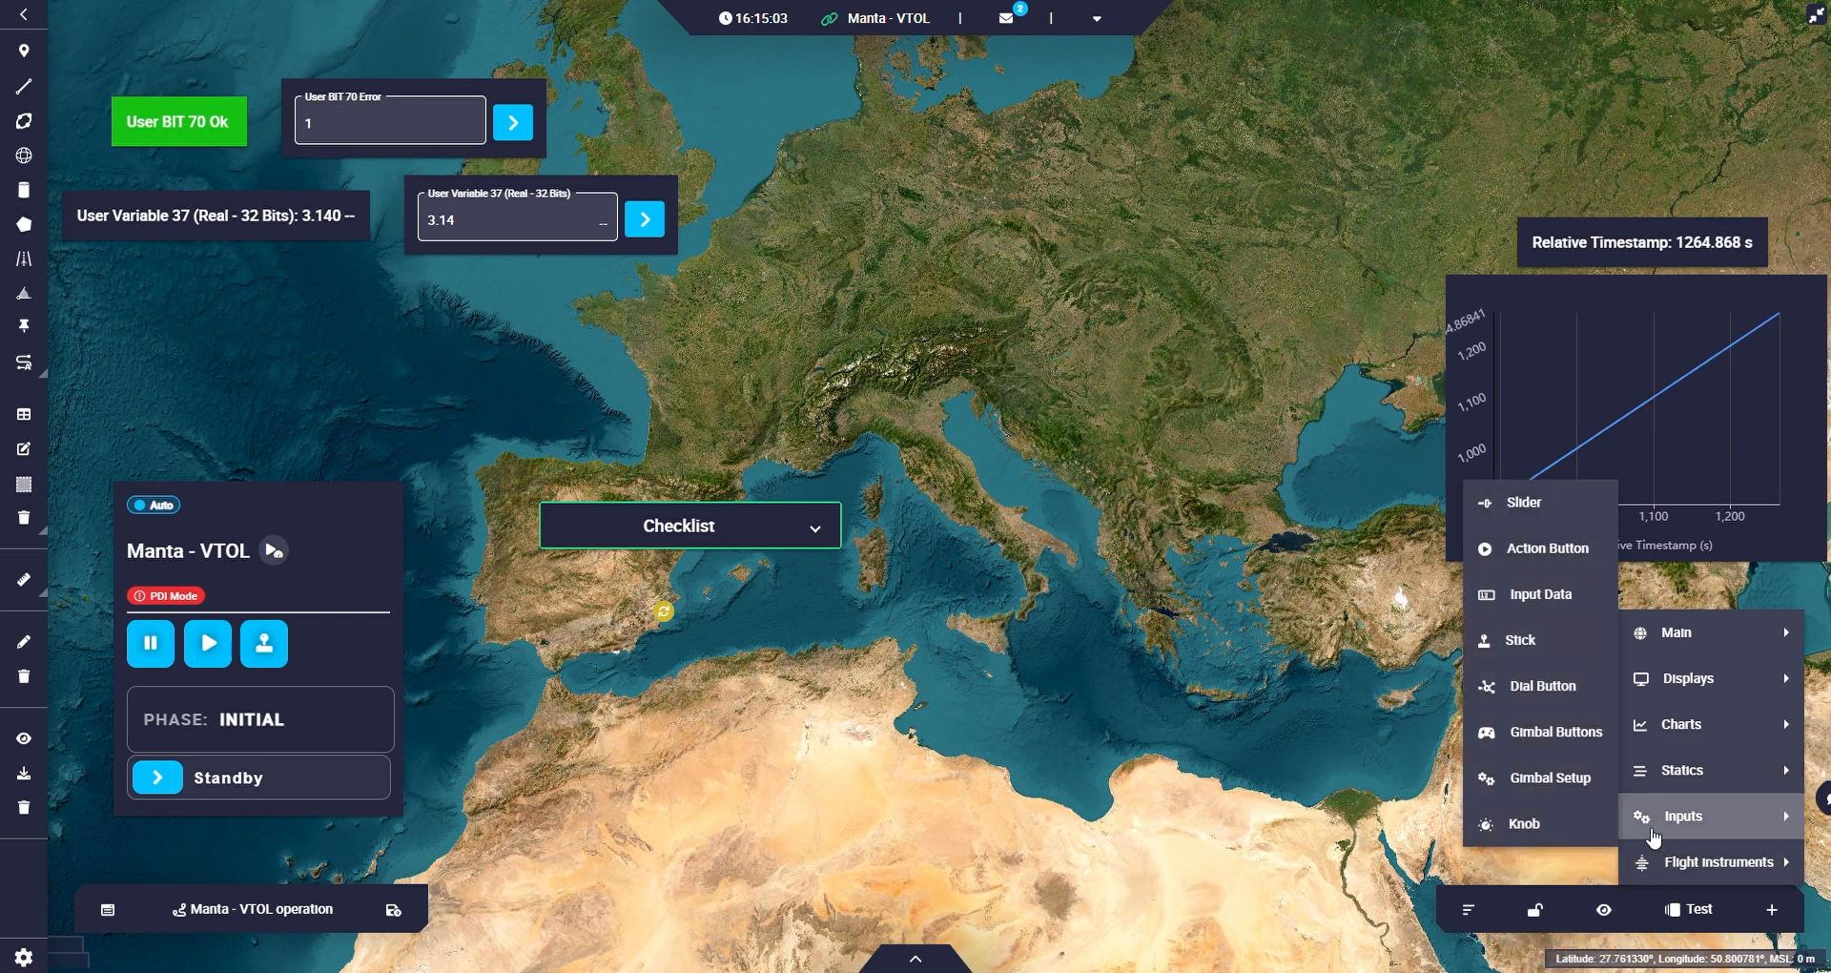
left_click(1554, 825)
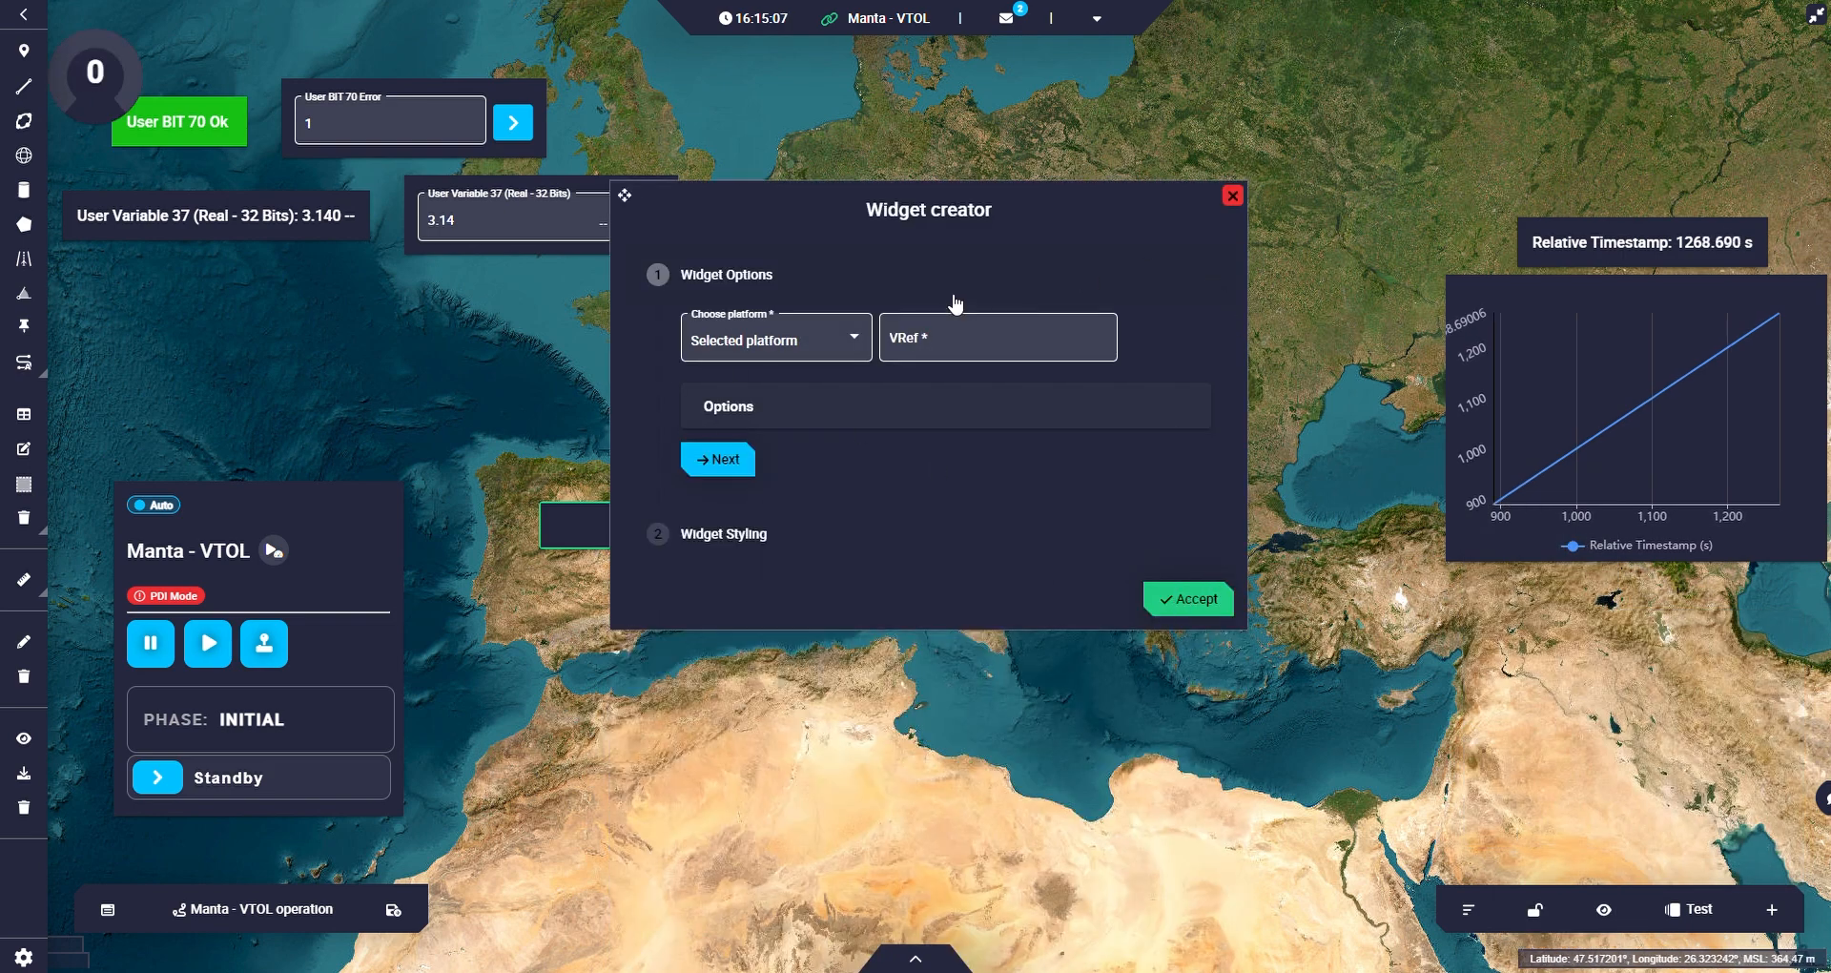
left_click(1000, 341)
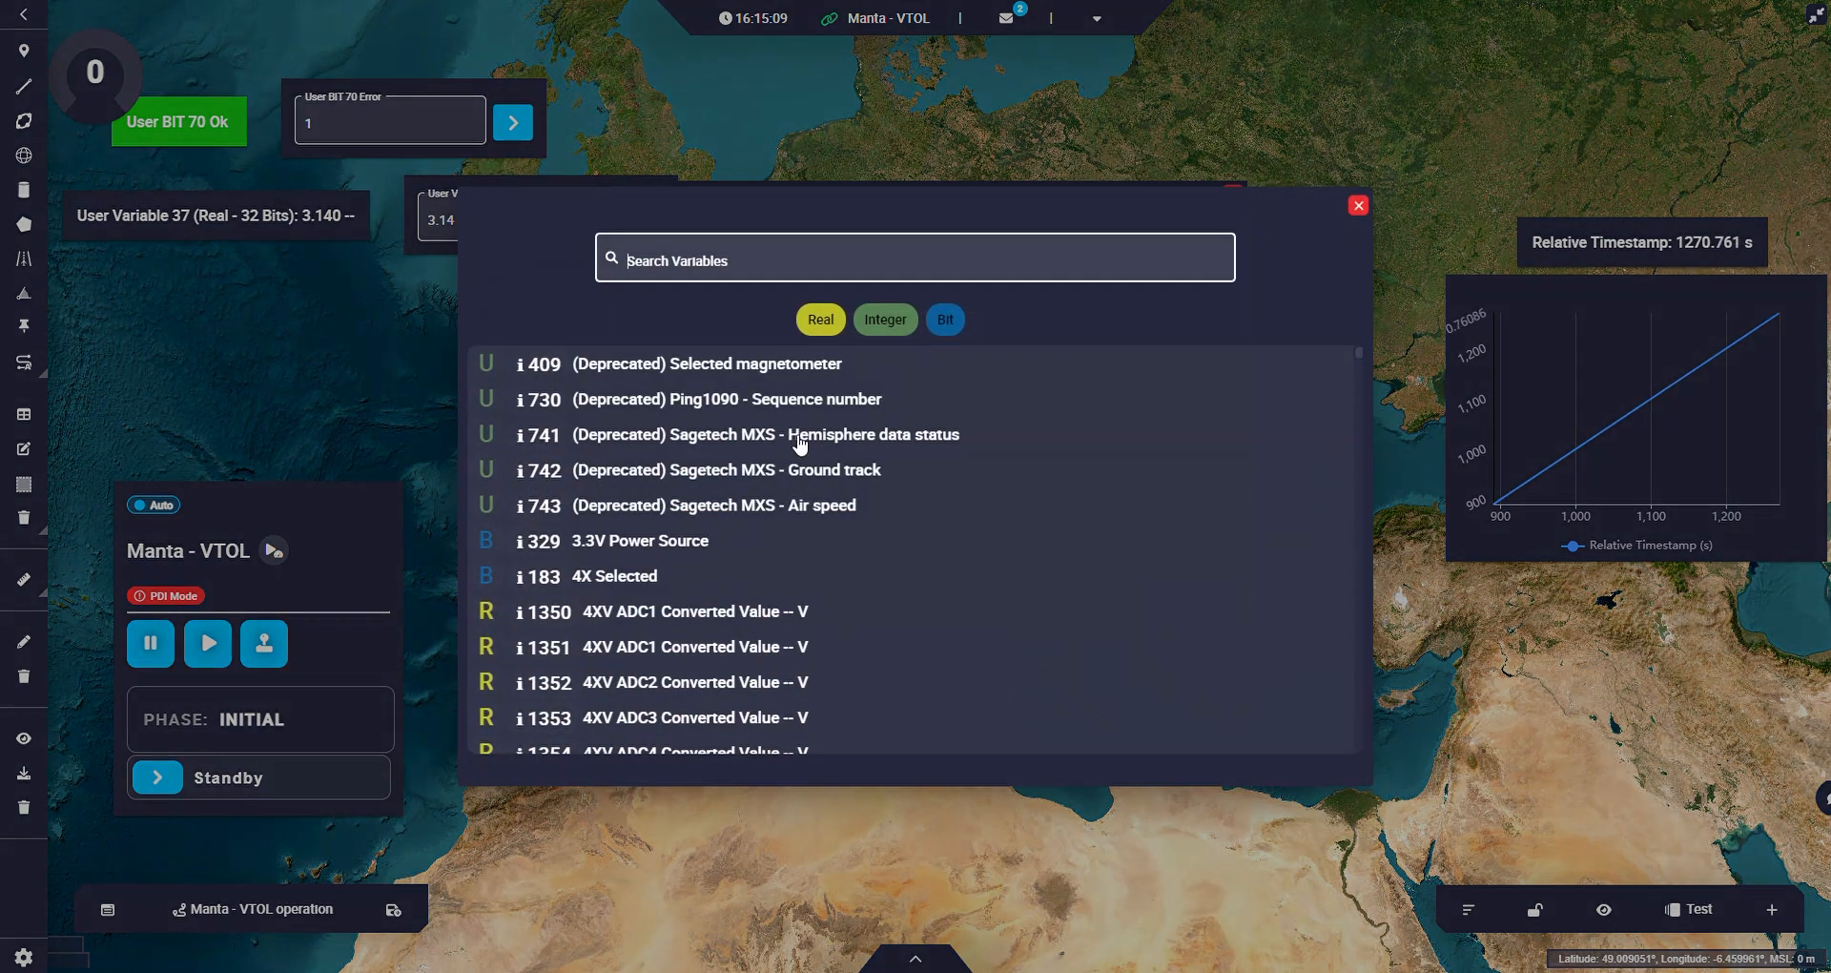
scroll(658, 653, "down", 10)
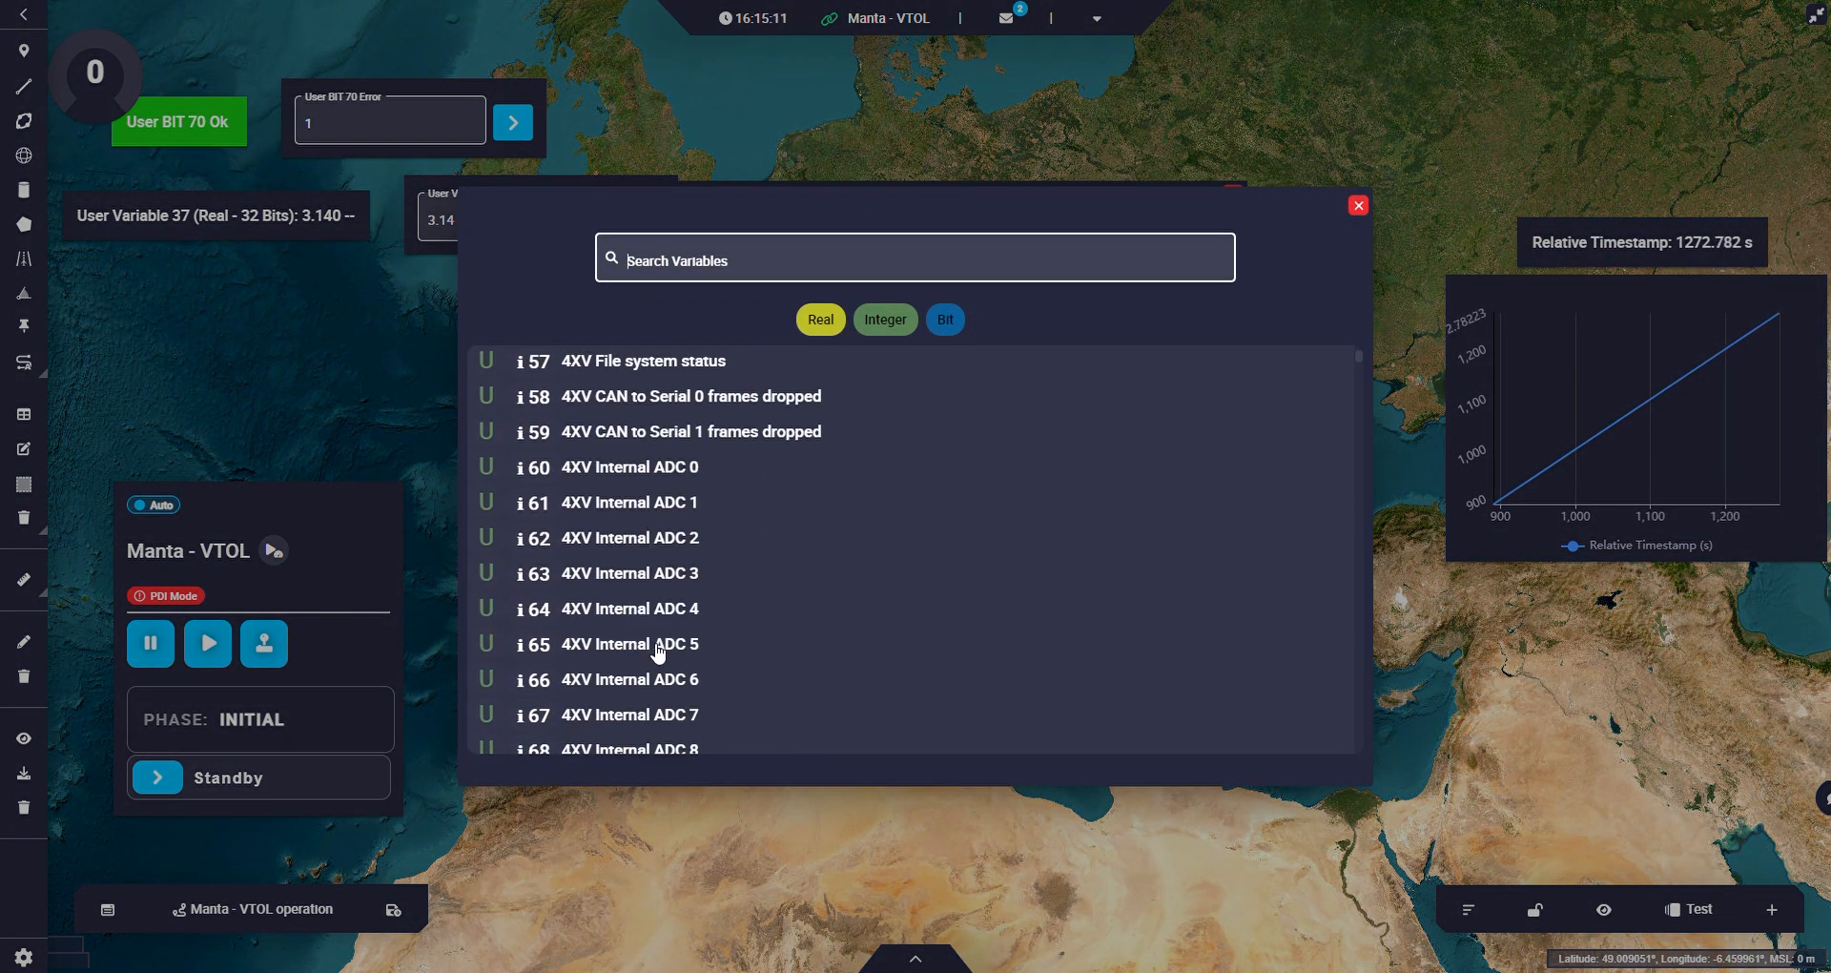
type("ud")
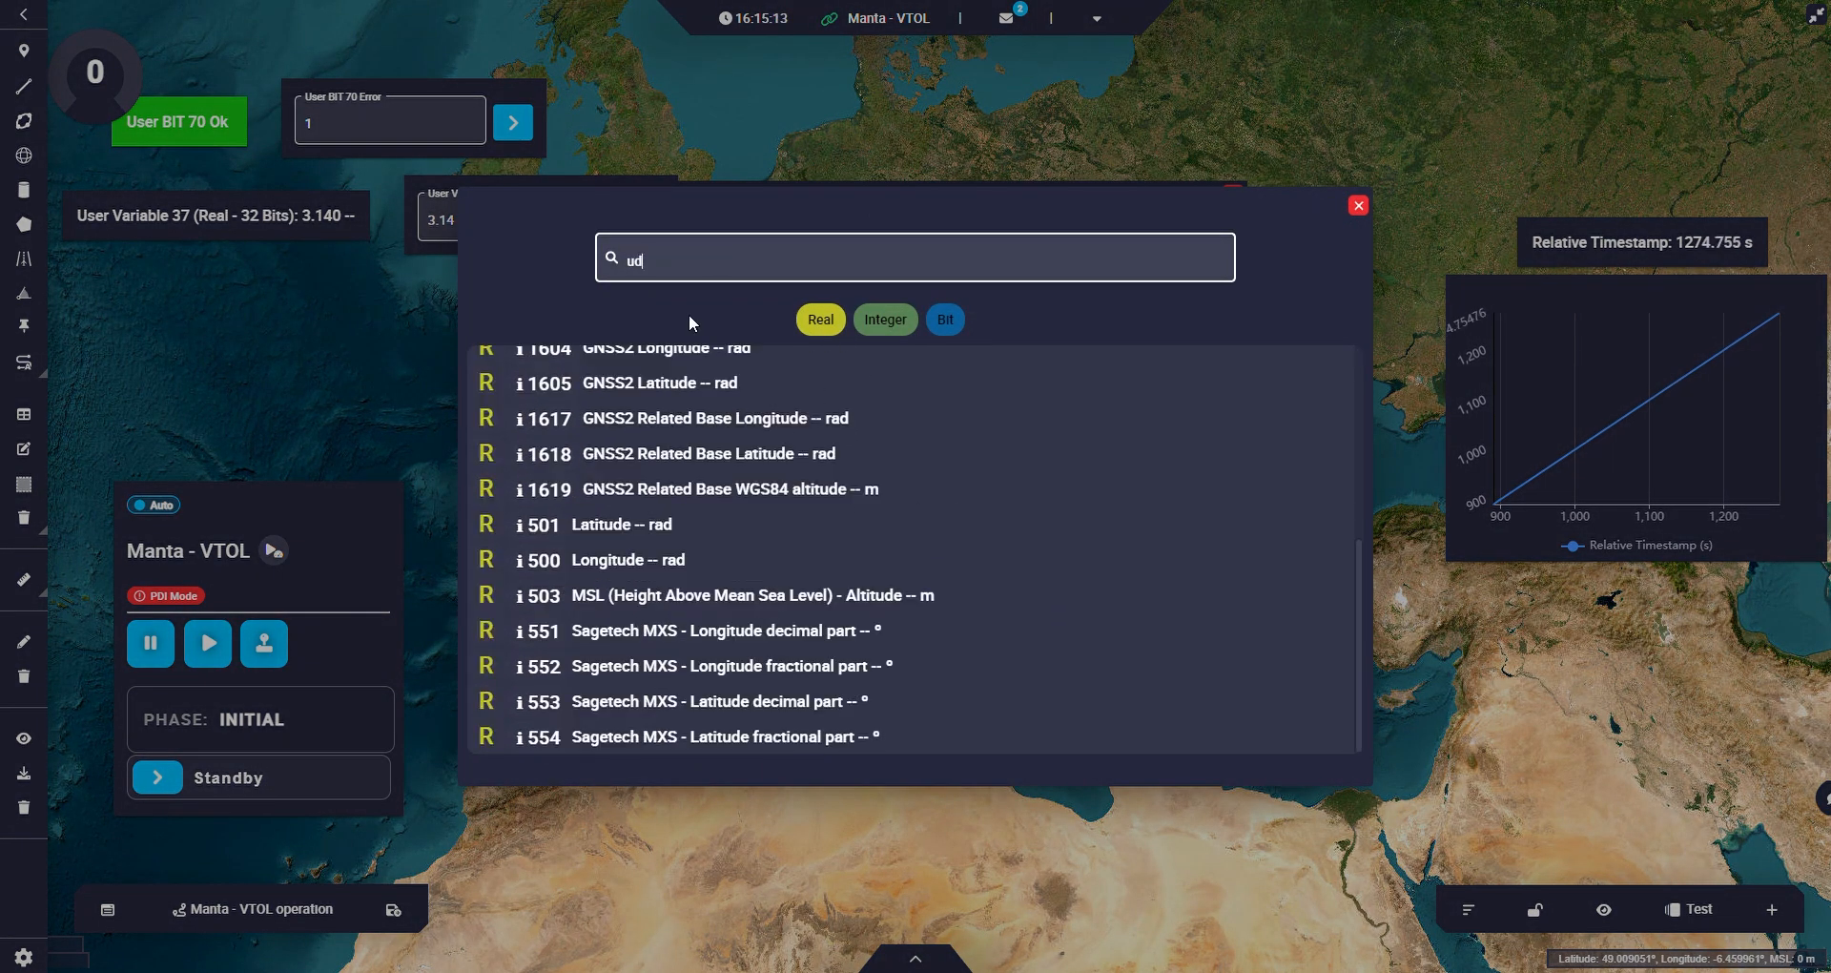
key("BackSpace")
type("ser")
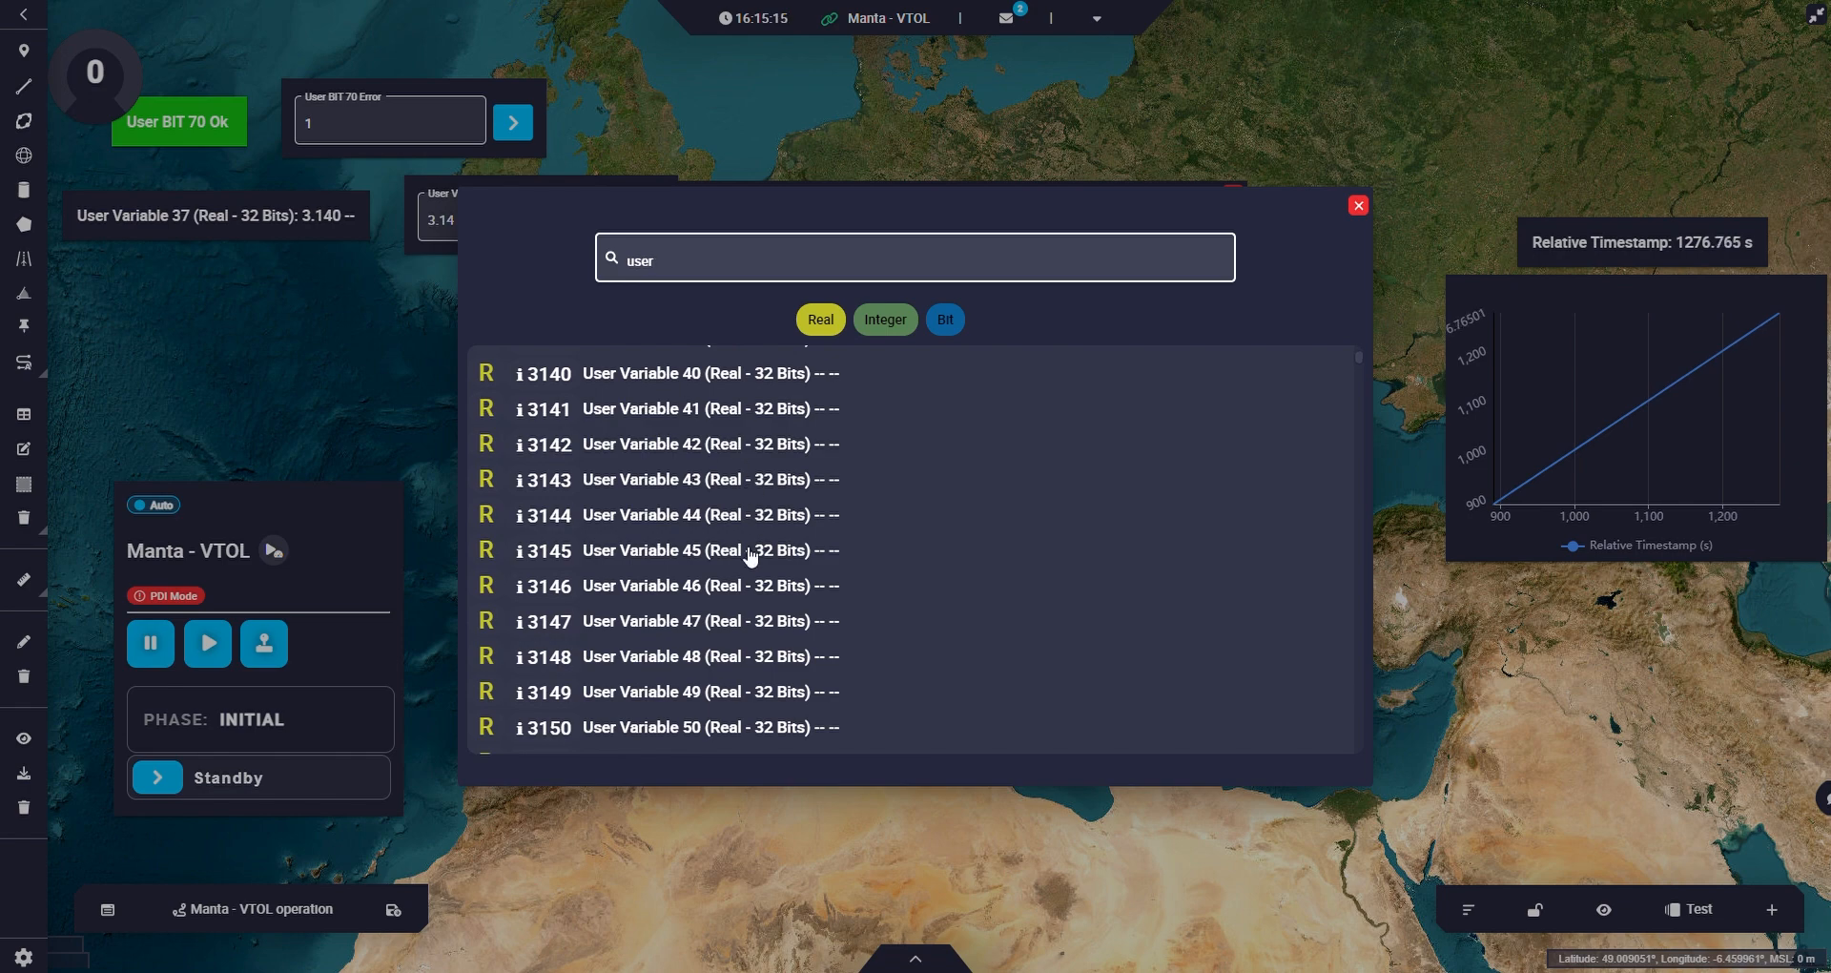
scroll(751, 556, "up", 3)
left_click(715, 575)
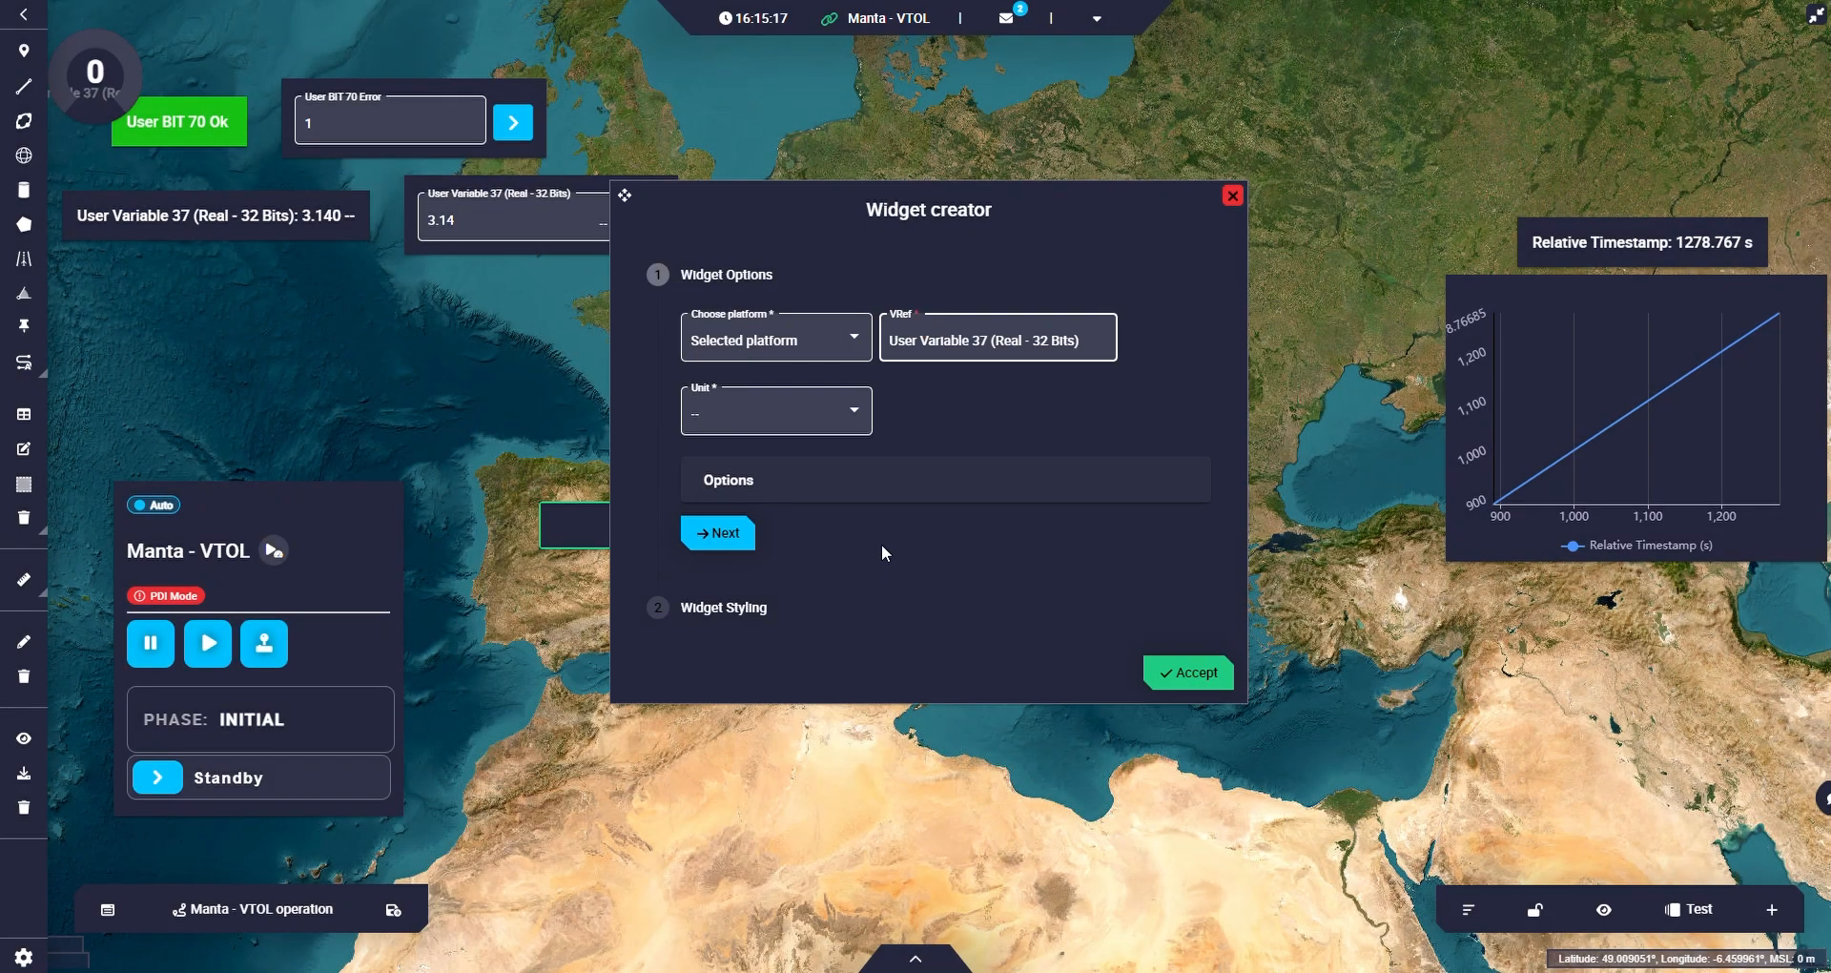
Review the knob's Min/Max and Angles options without changing them, and accept the widget.
left_click(866, 486)
scroll(858, 592, "down", 3)
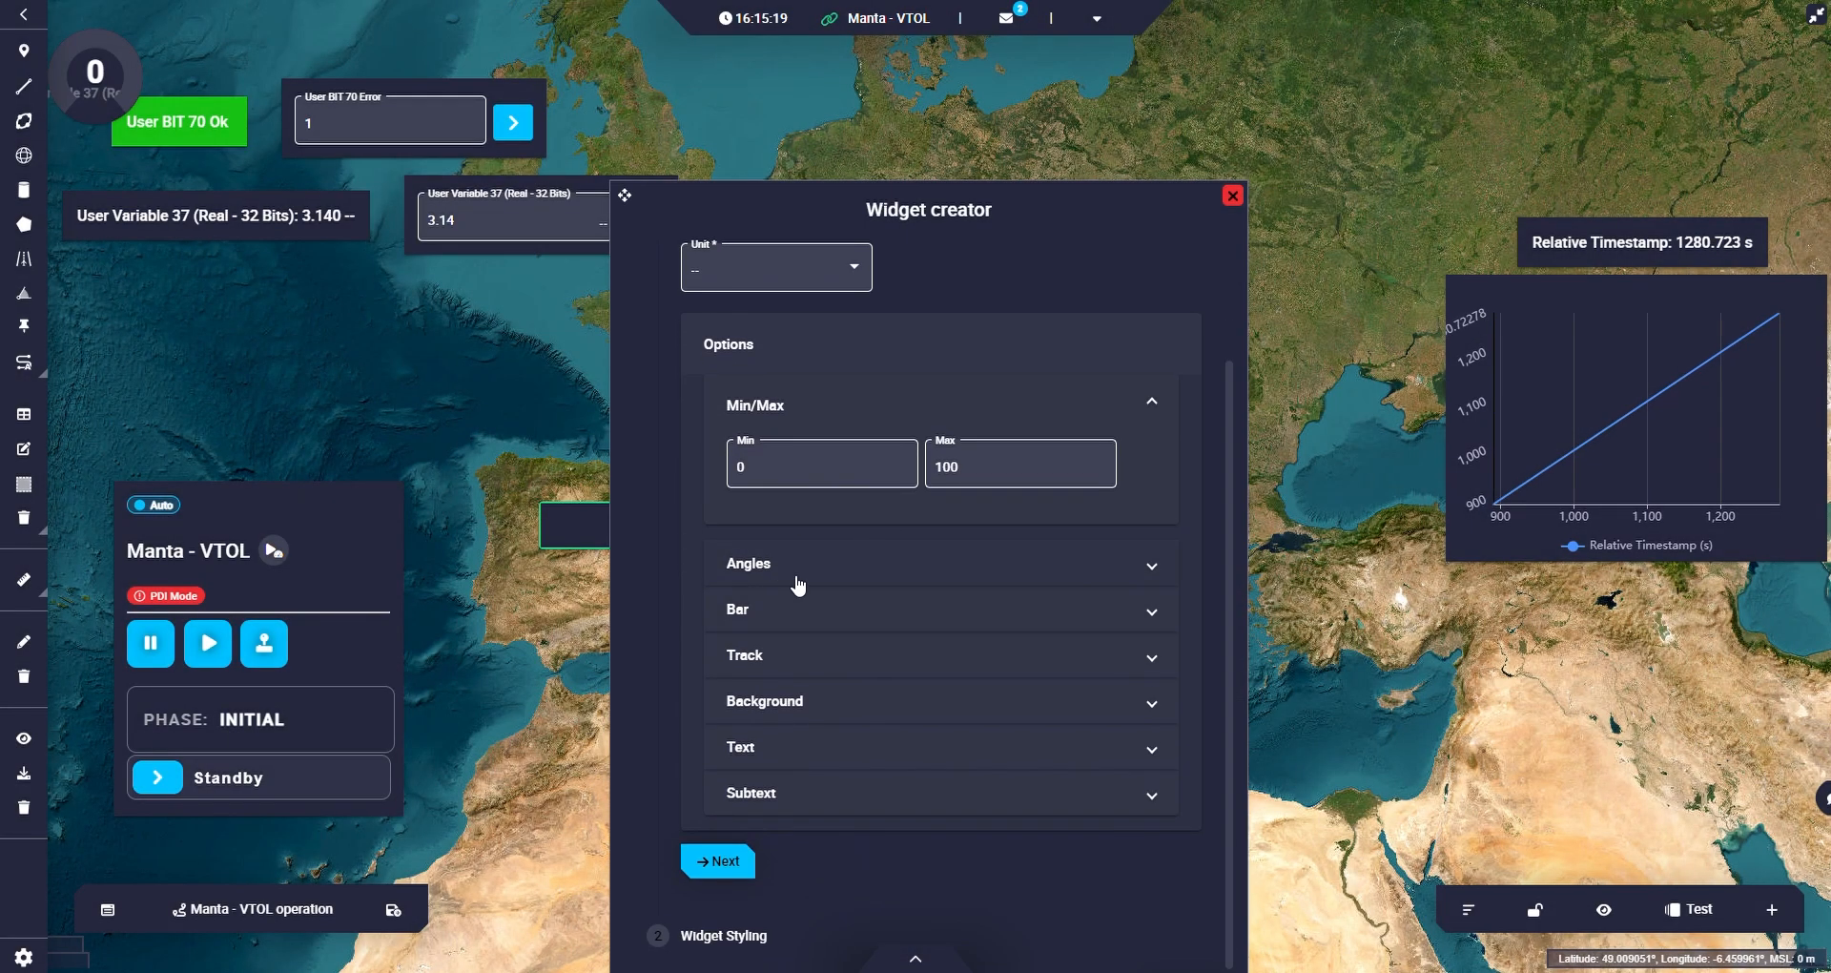
left_click(901, 570)
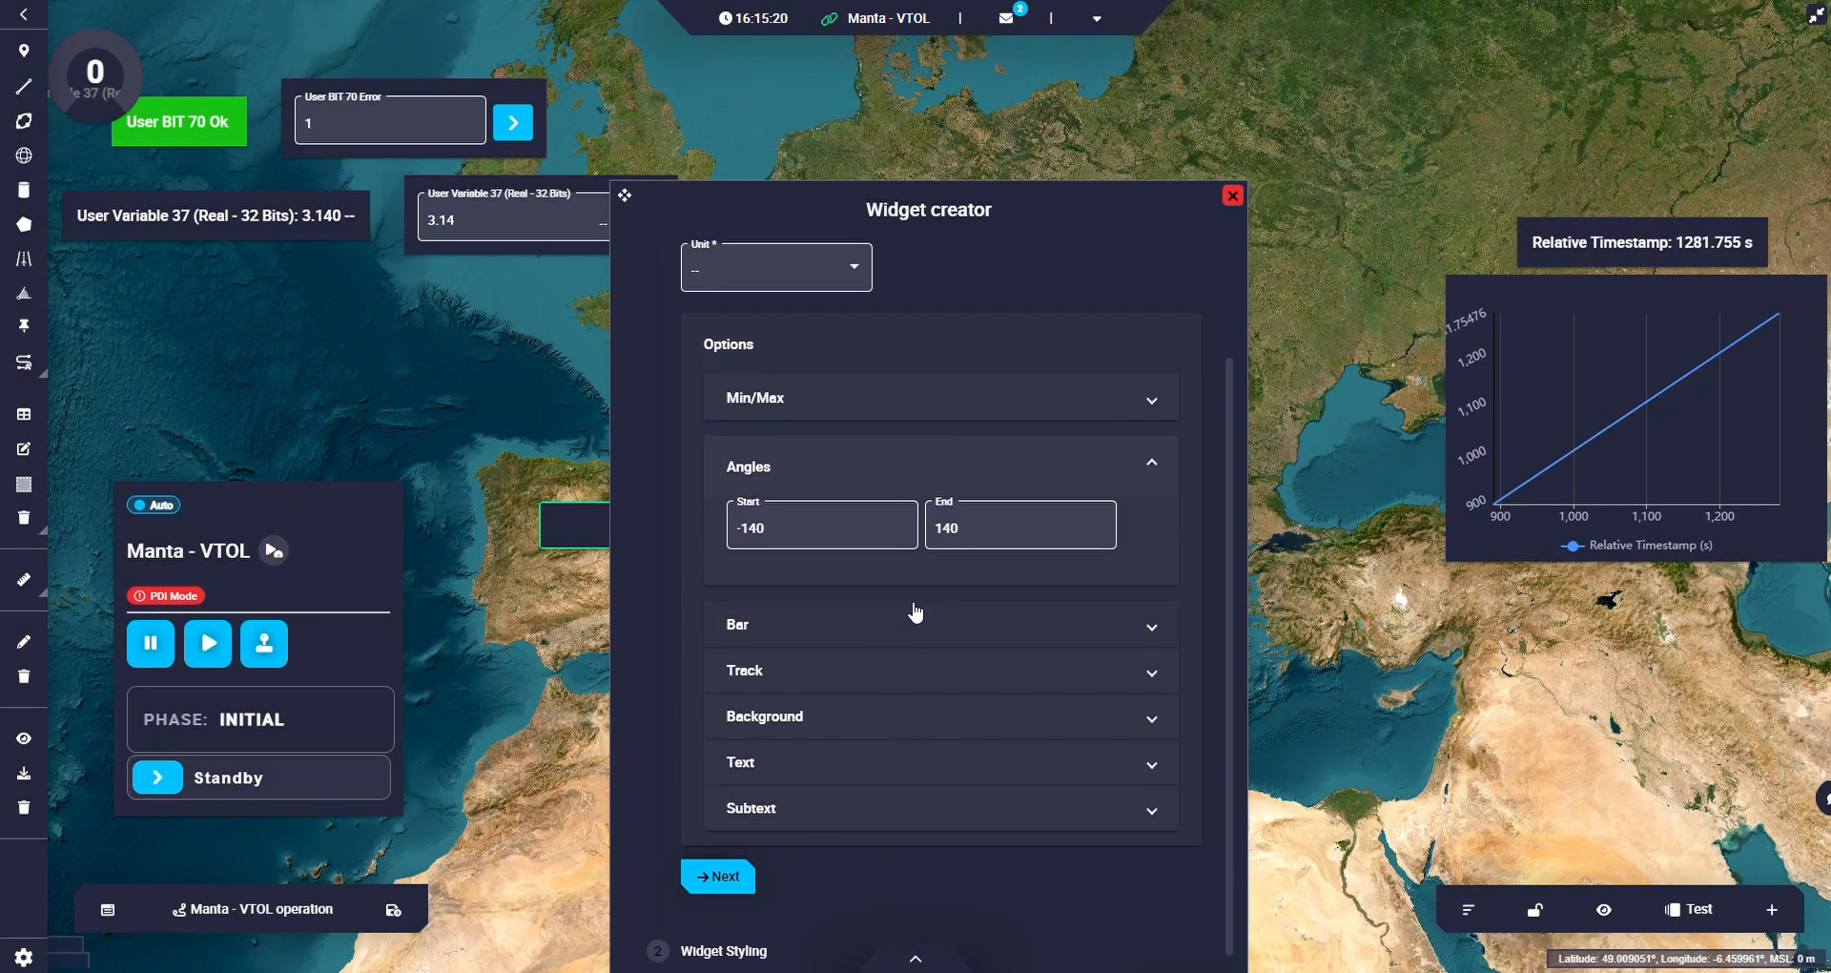
left_click(832, 476)
left_click(728, 861)
left_click(1185, 560)
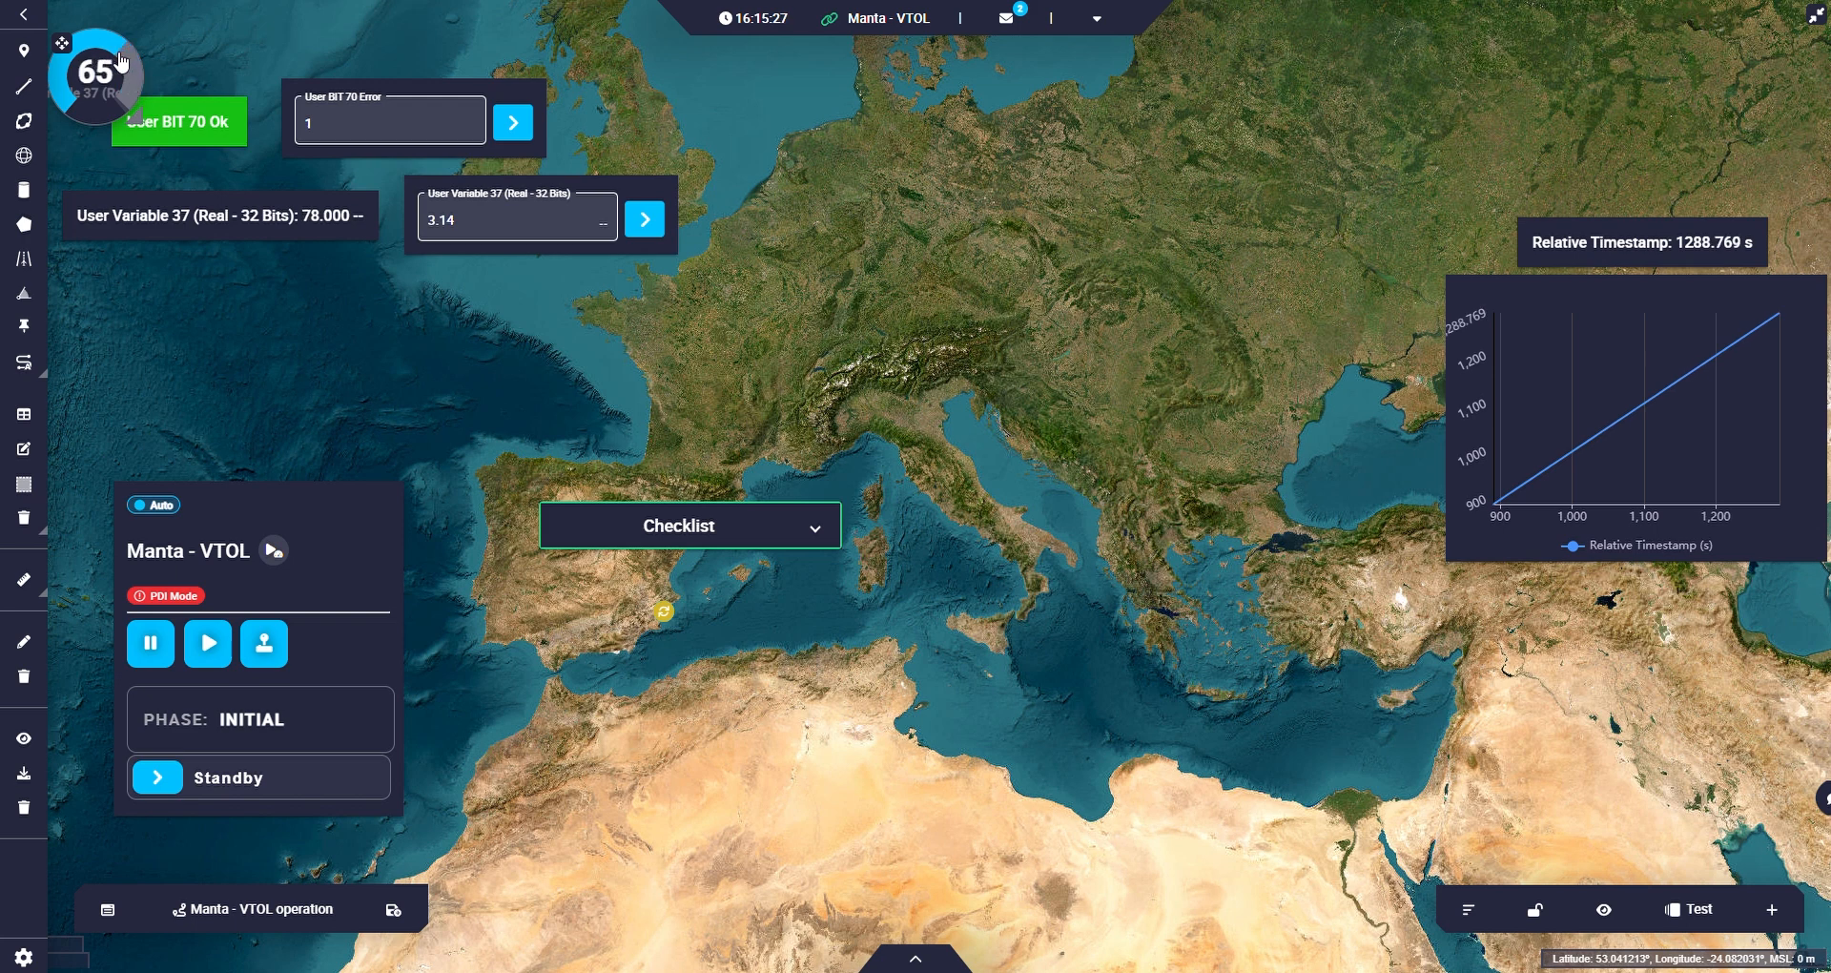
Enlarge the knob and arrange it over central Europe with the User Variable 37 label just below it.
left_click_drag(92, 62, 822, 264)
left_click_drag(287, 229, 913, 383)
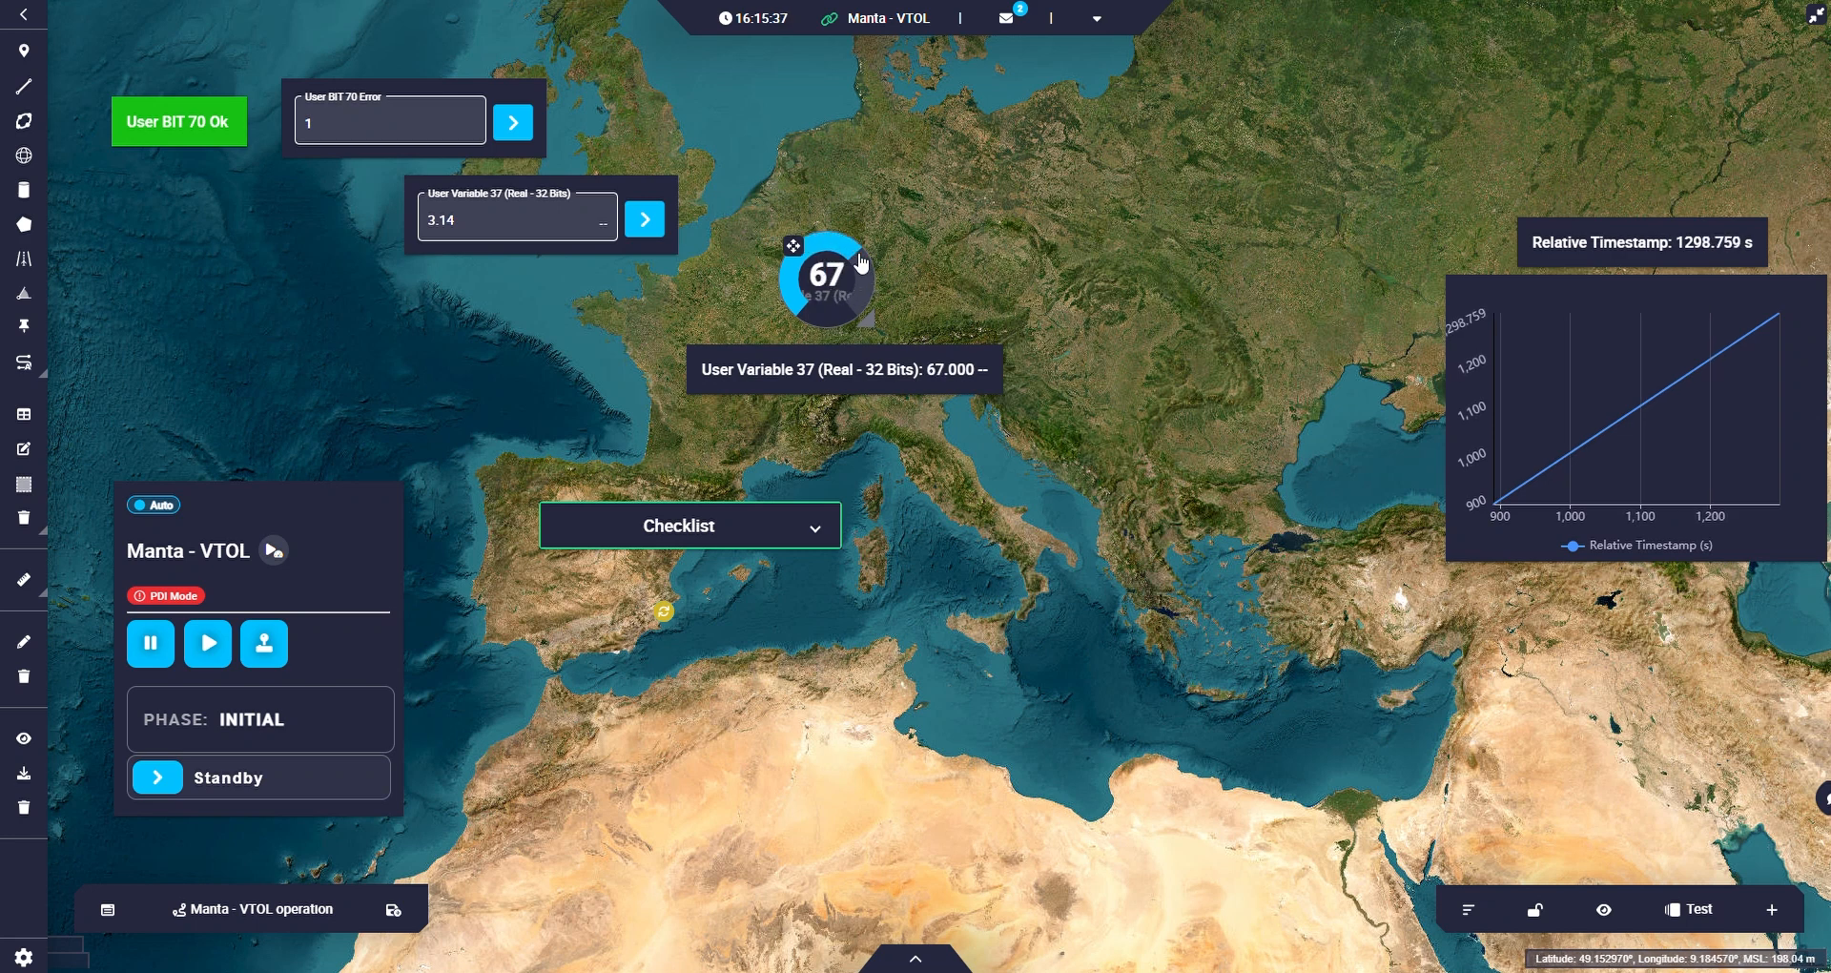
left_click_drag(866, 321, 956, 367)
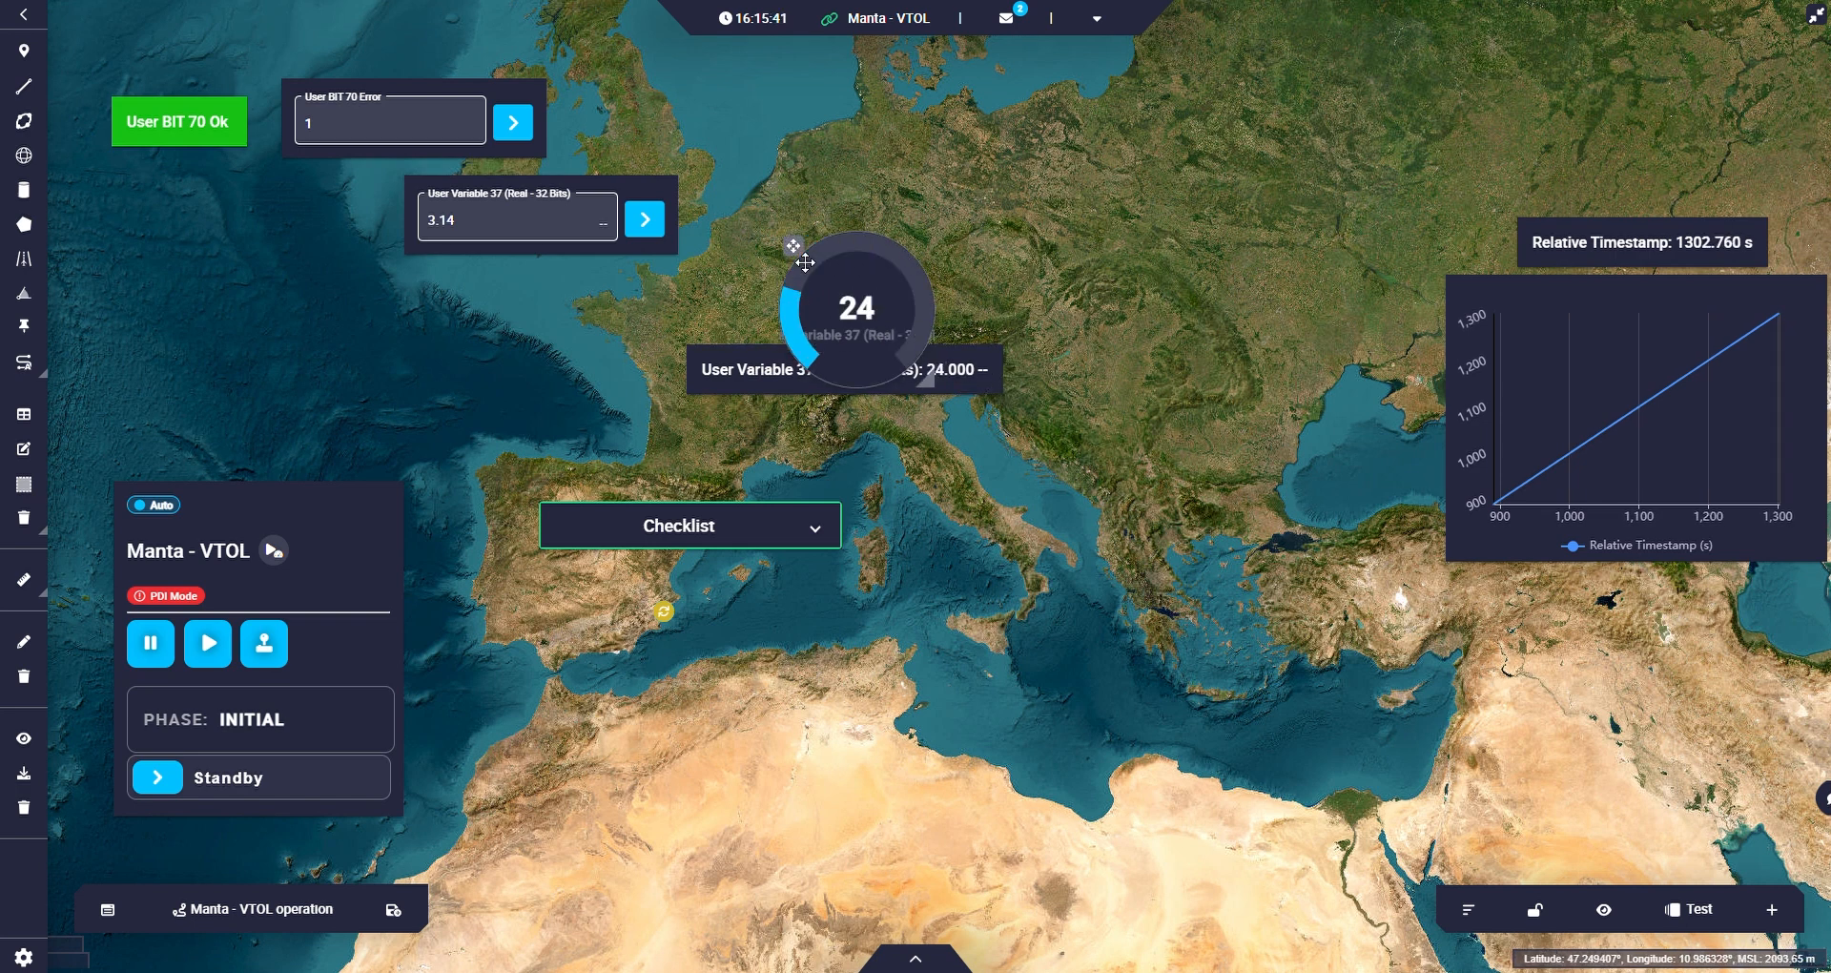
left_click_drag(804, 262, 798, 173)
Add an Attitude flight instrument with its default roll and pitch settings and place it over northwest Africa, below the Checklist widget.
left_click(1767, 914)
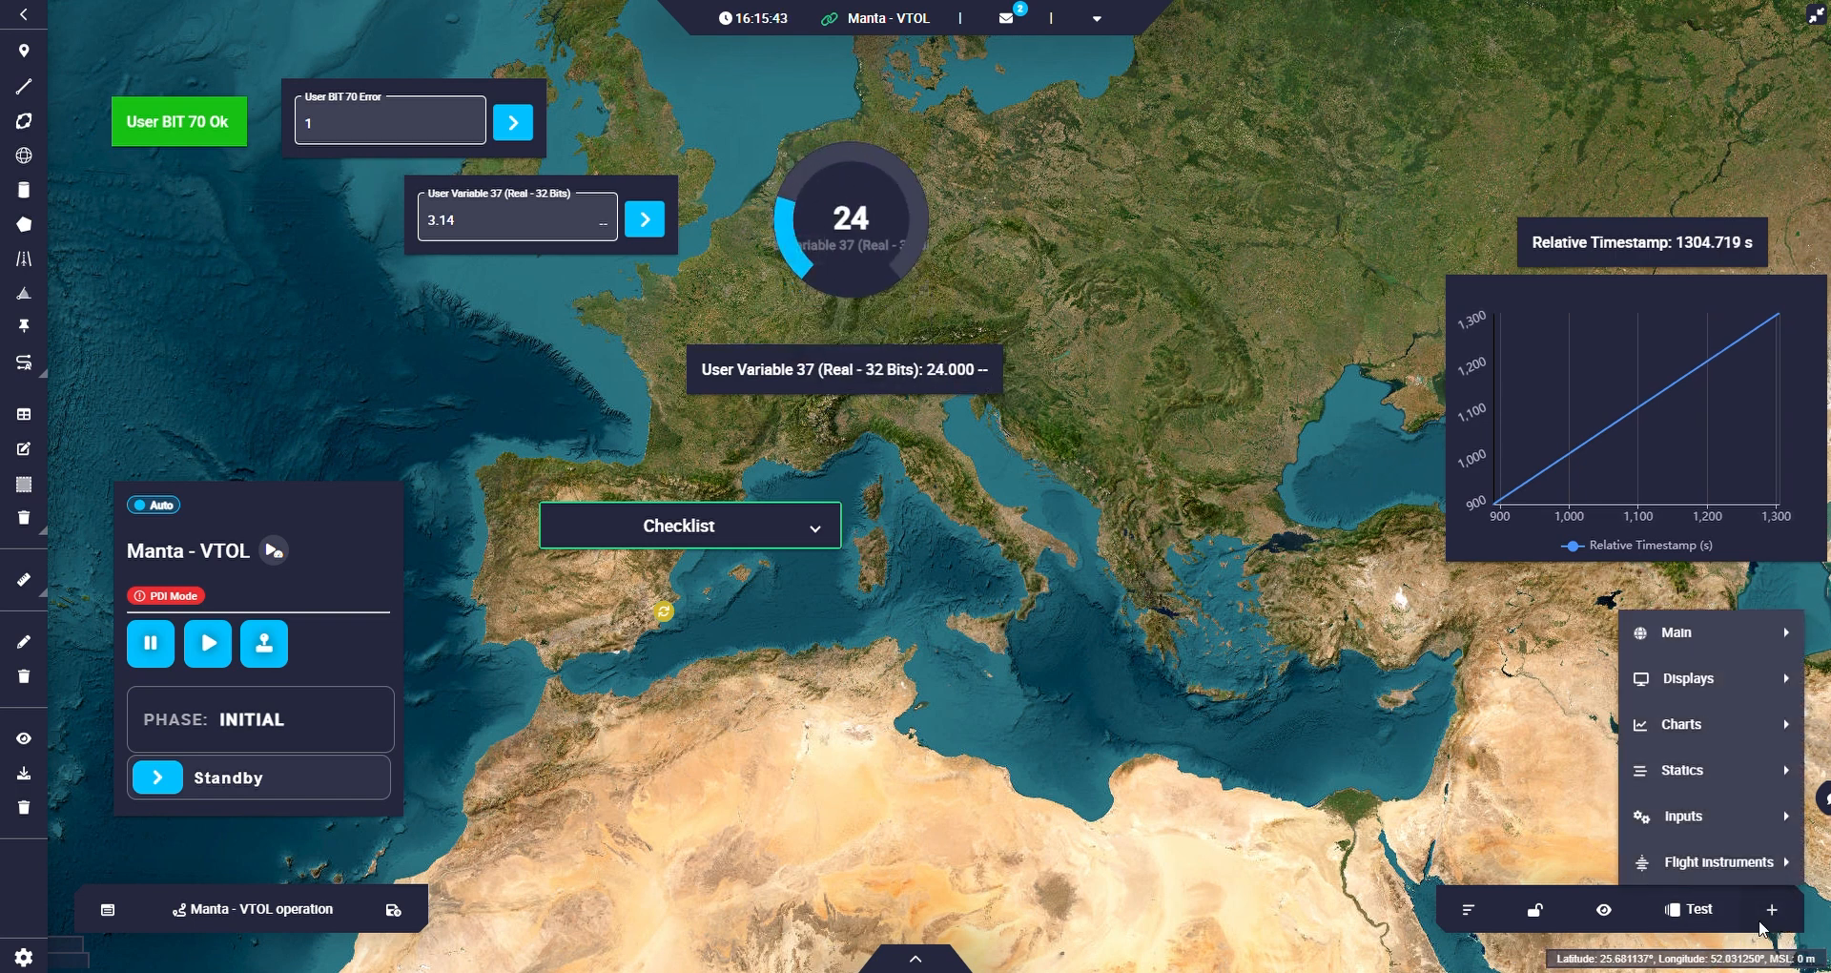
mouse_move(1727, 782)
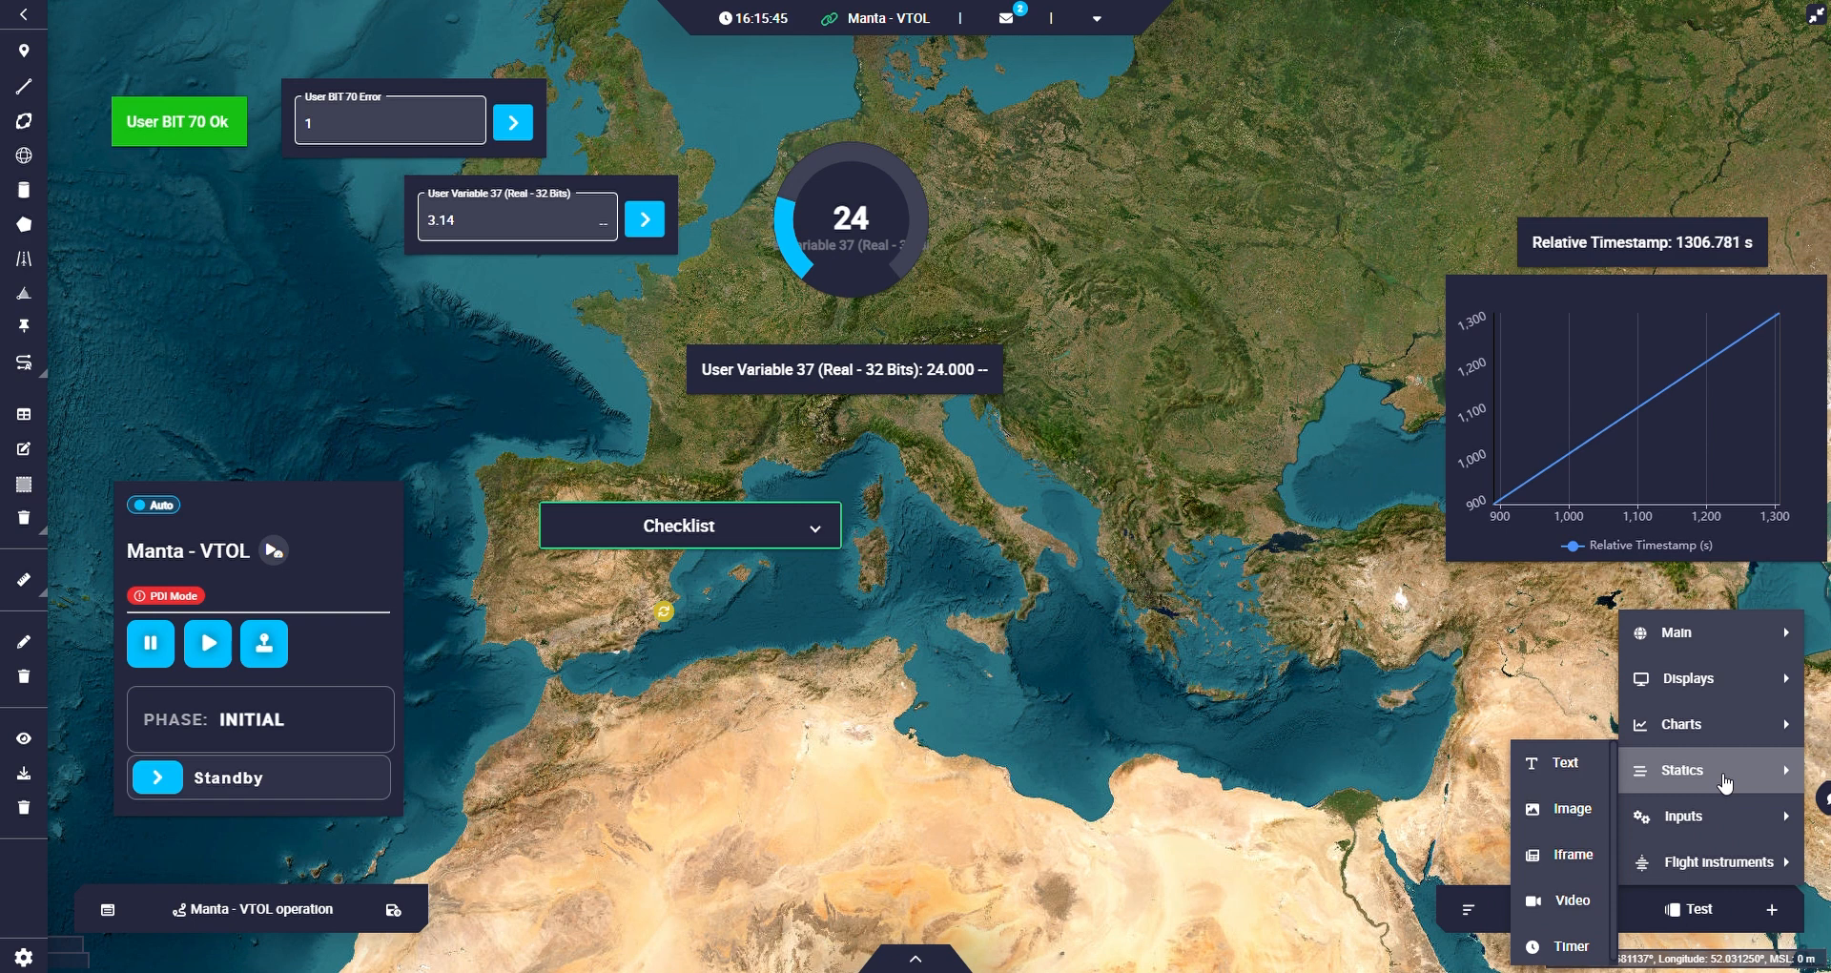
mouse_move(1729, 743)
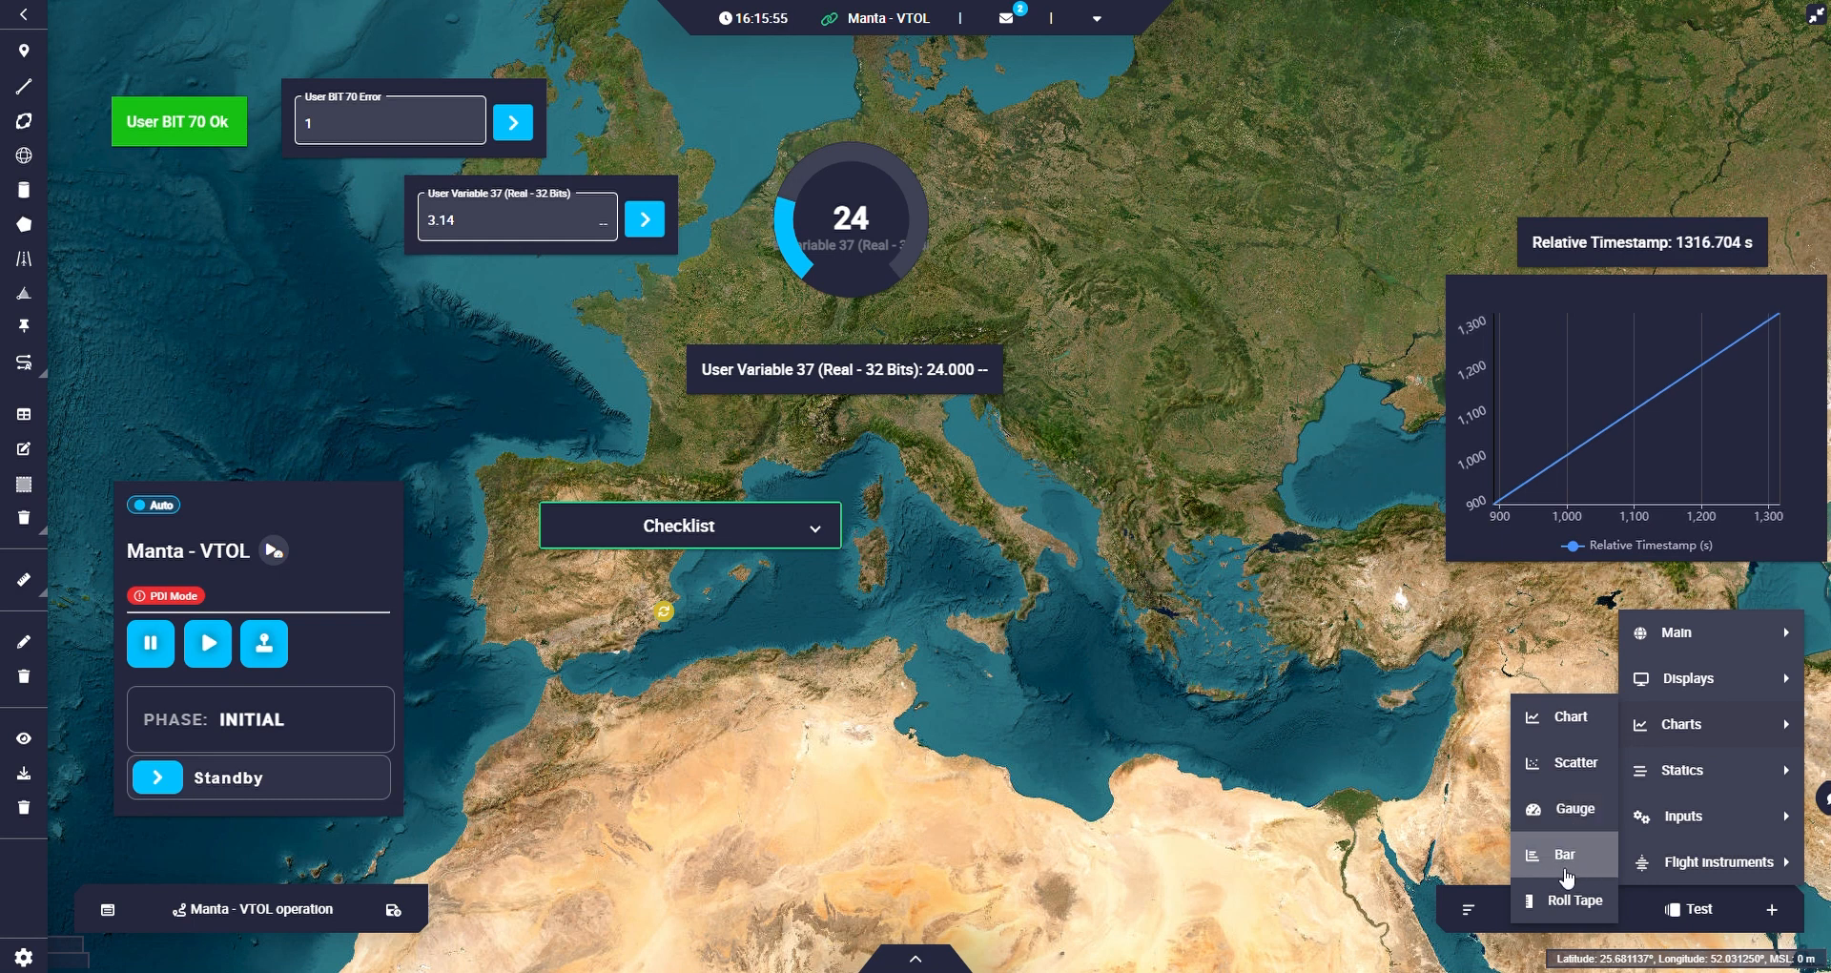
mouse_move(1694, 699)
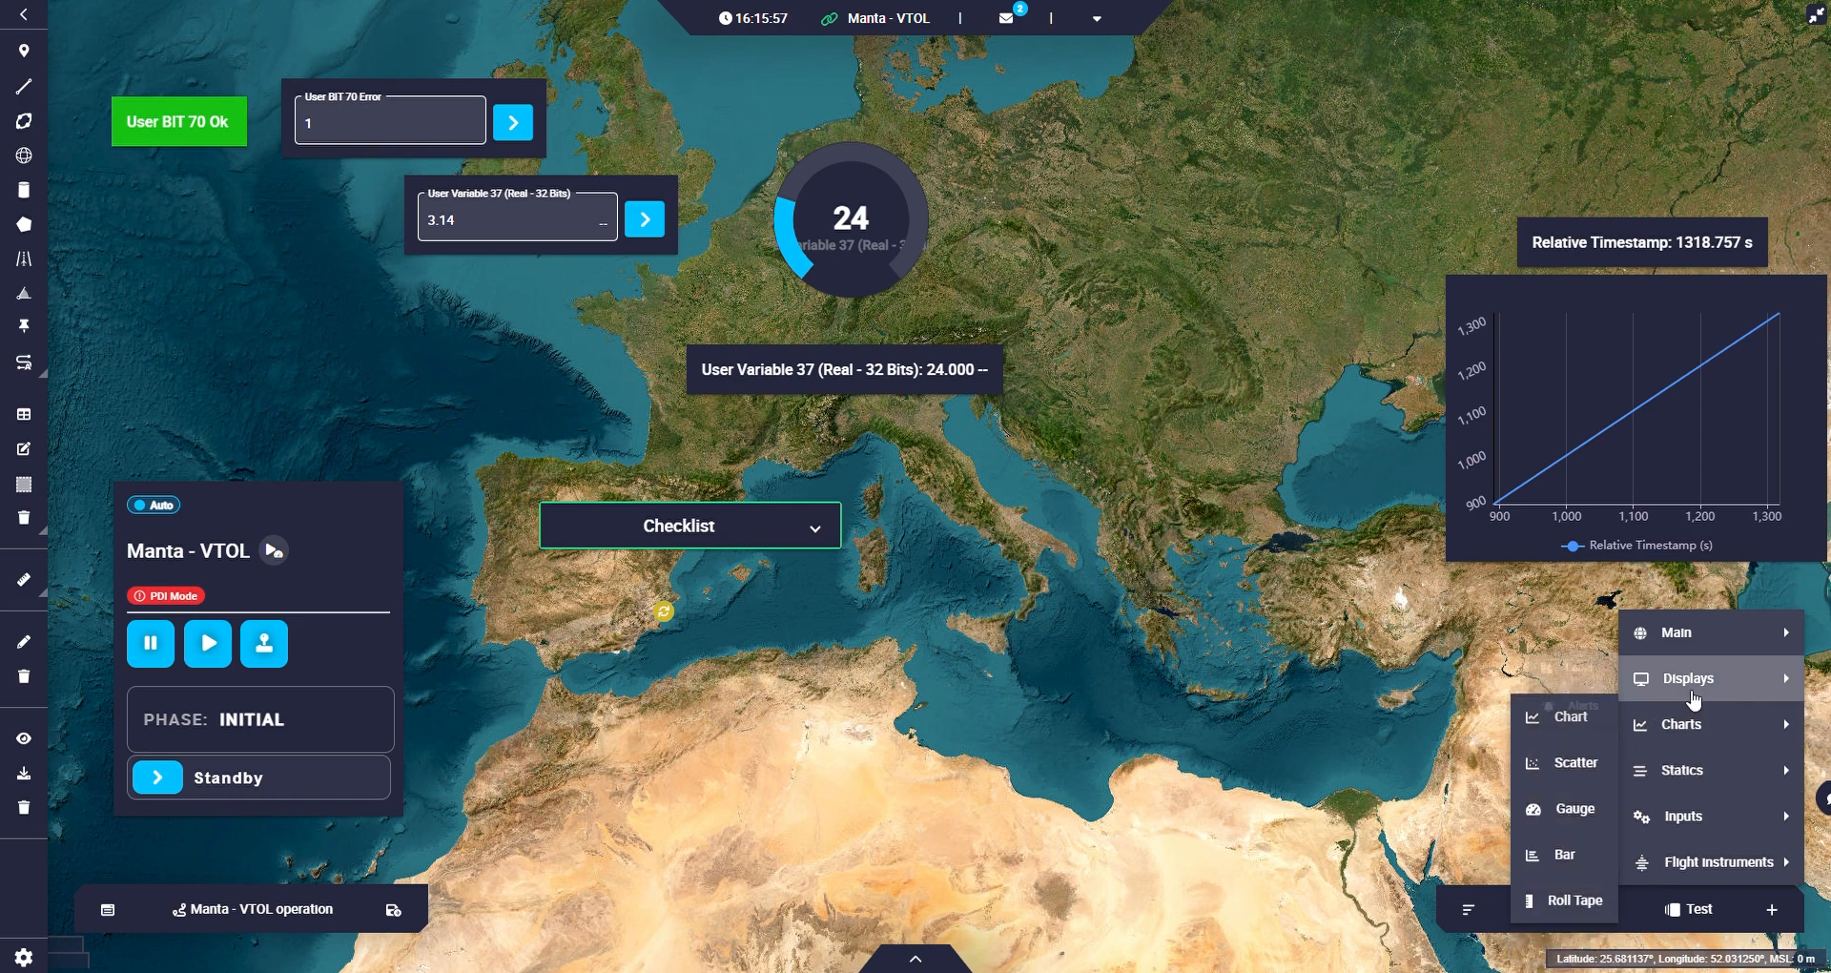
mouse_move(1690, 656)
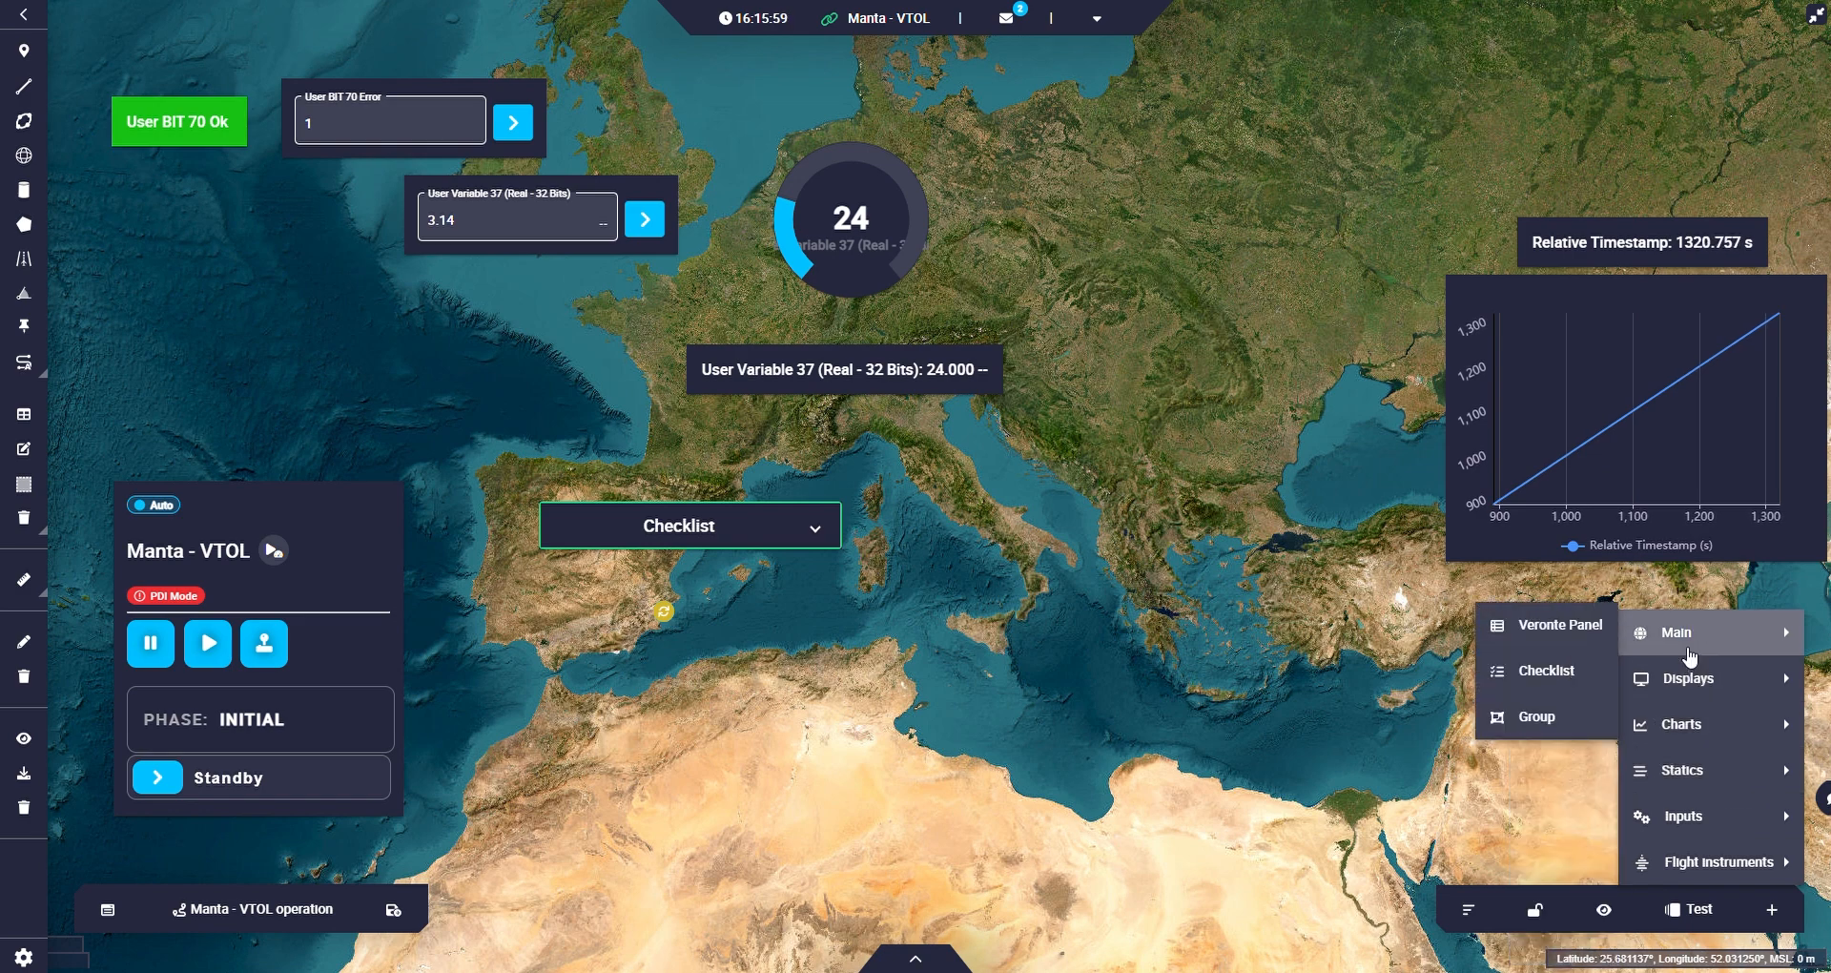
mouse_move(1693, 868)
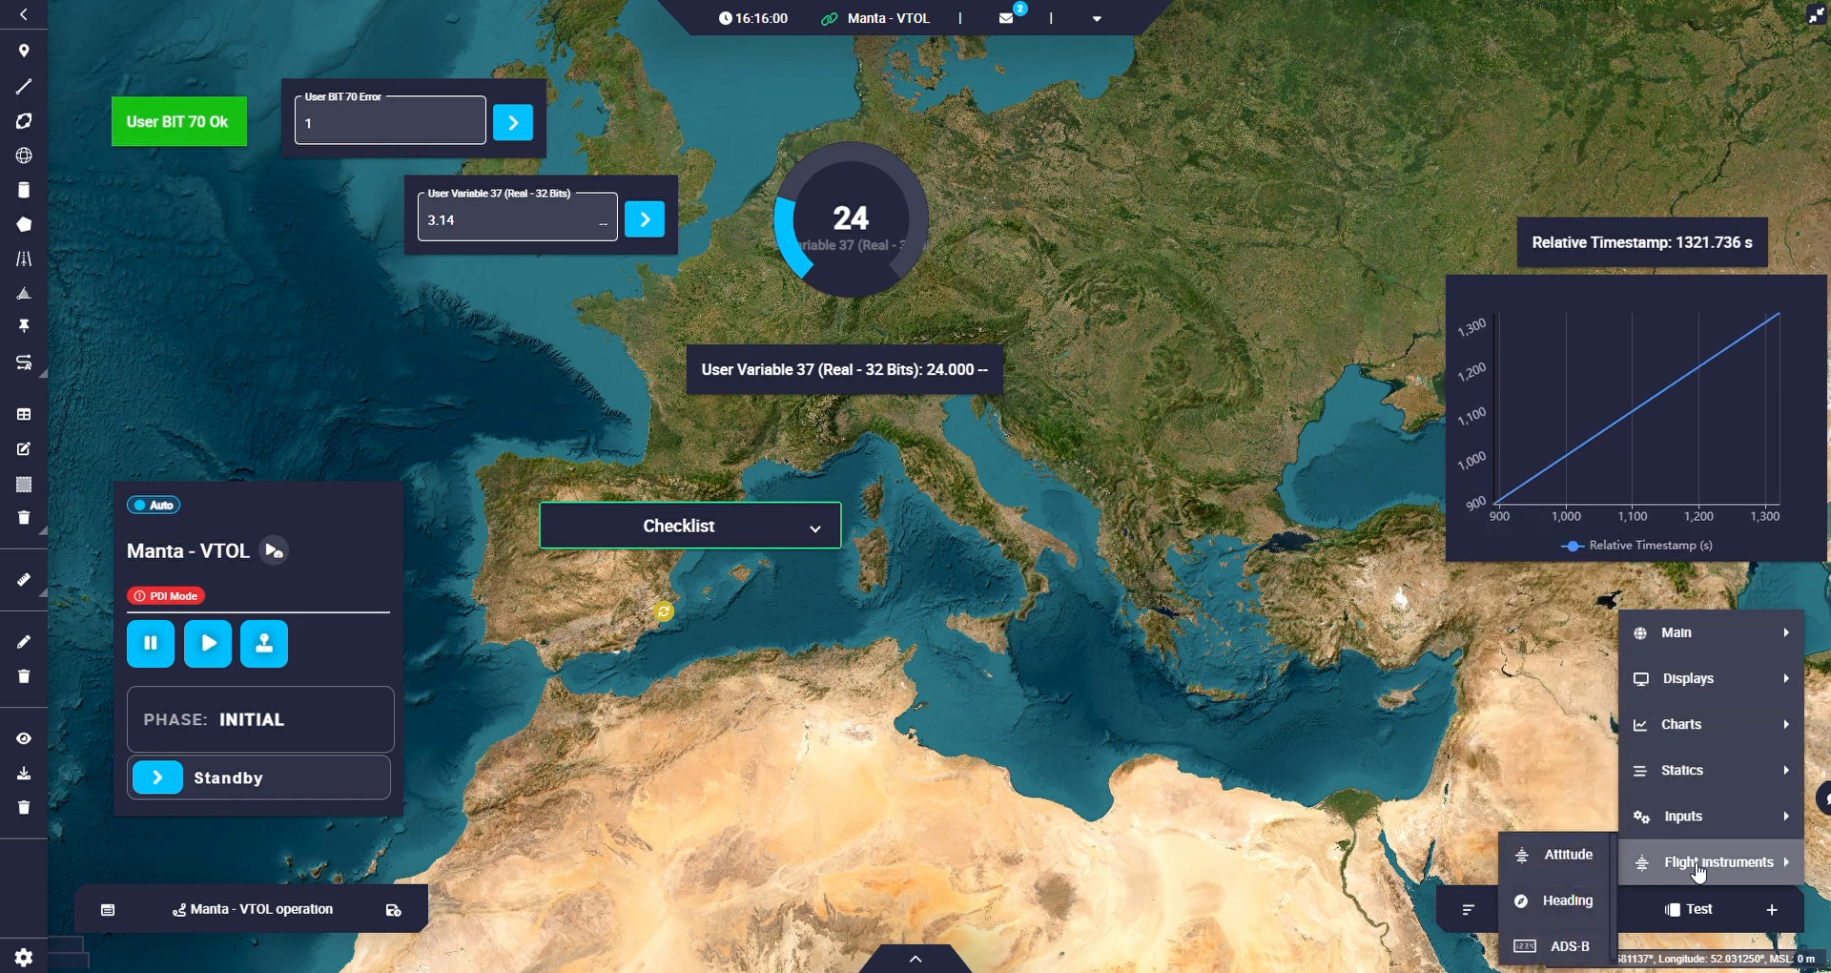
left_click(1567, 852)
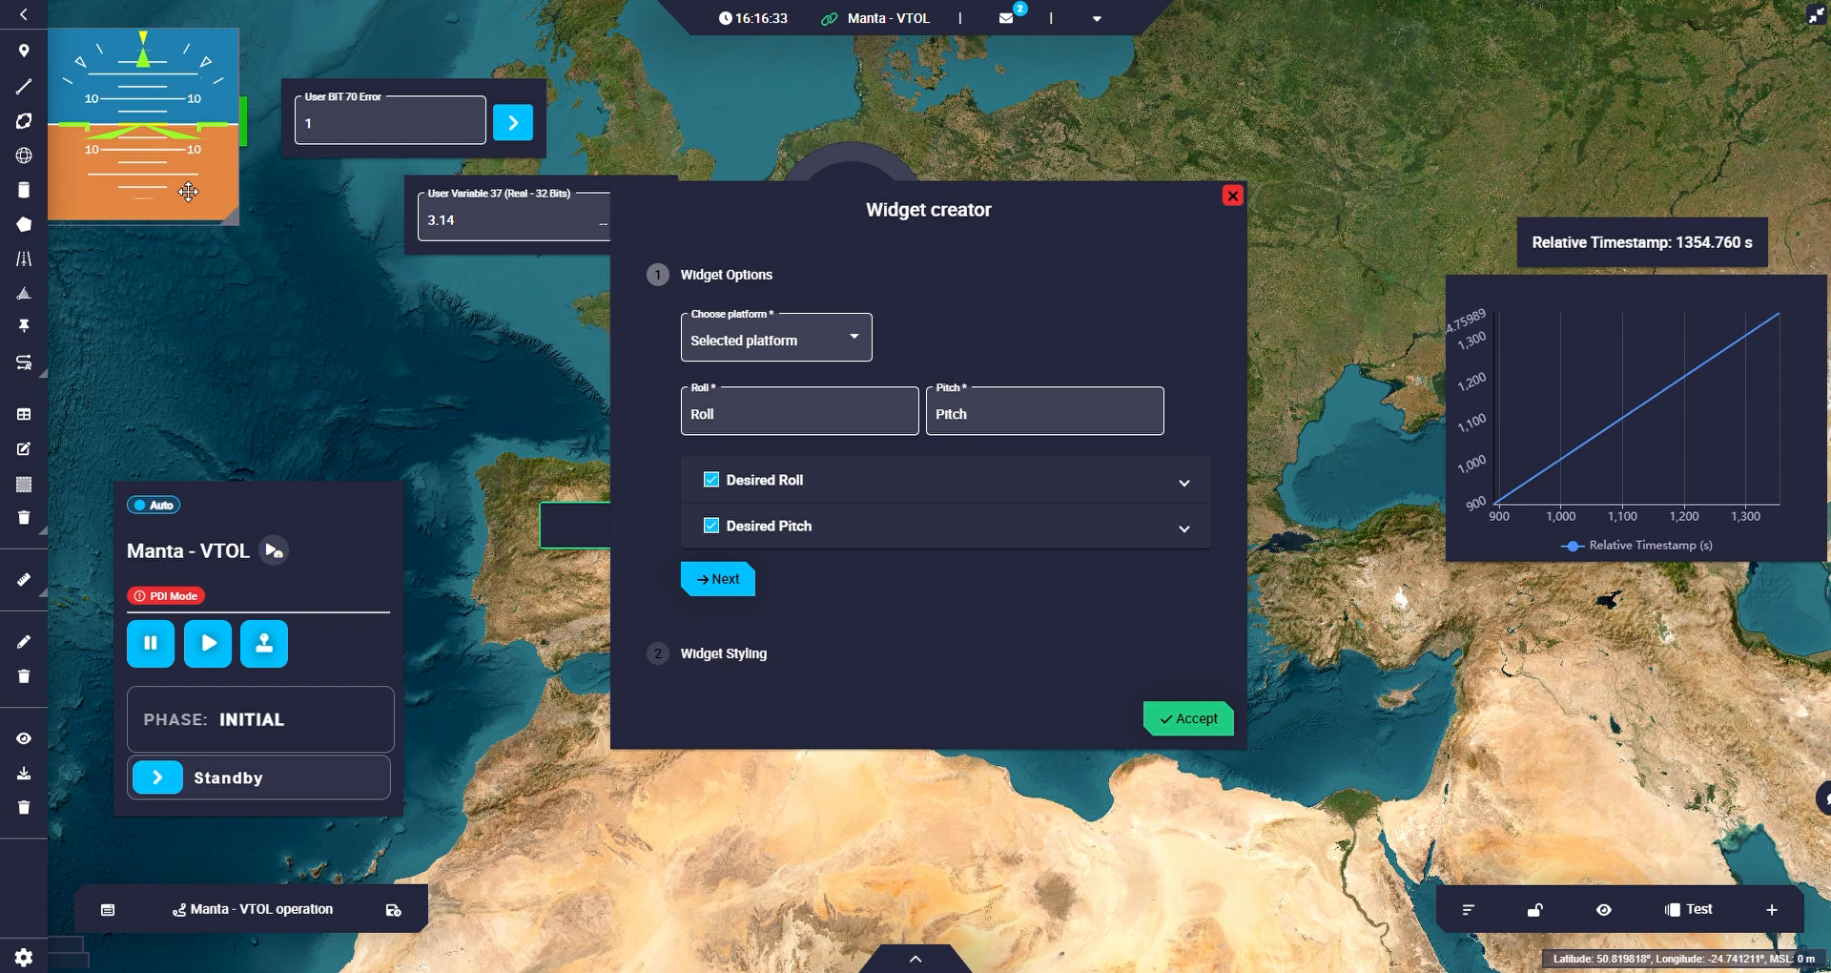
left_click(1192, 726)
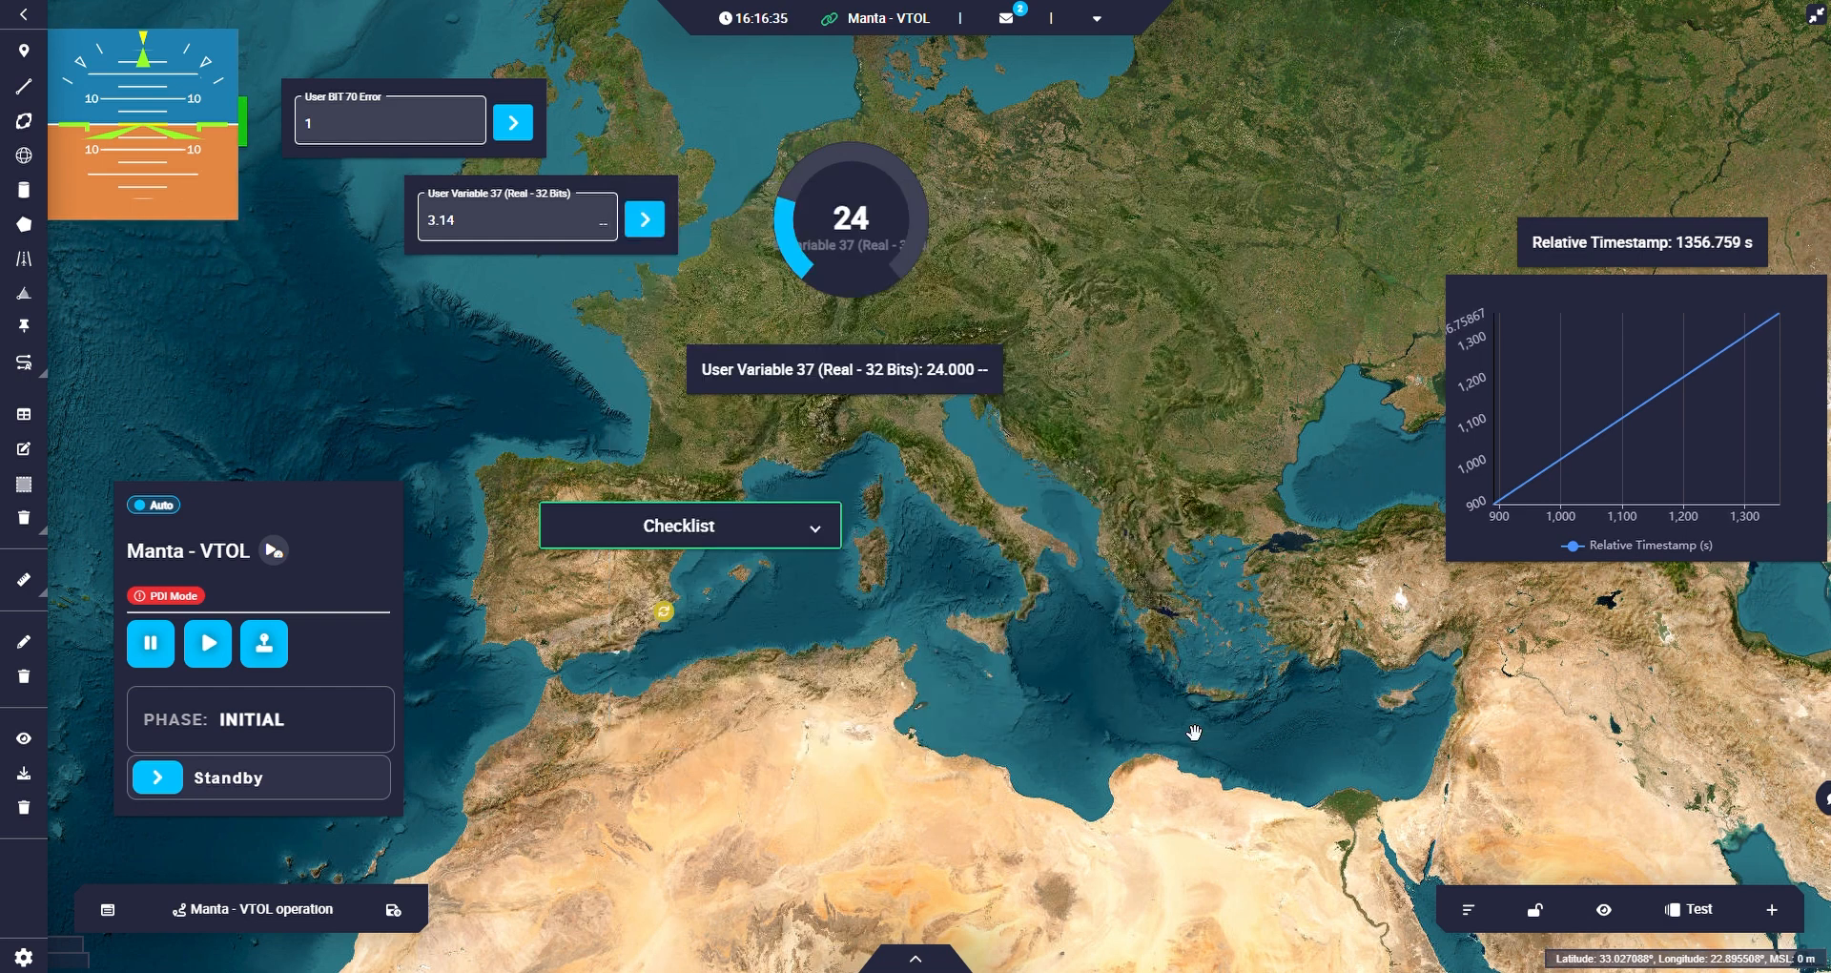
left_click_drag(165, 196, 689, 855)
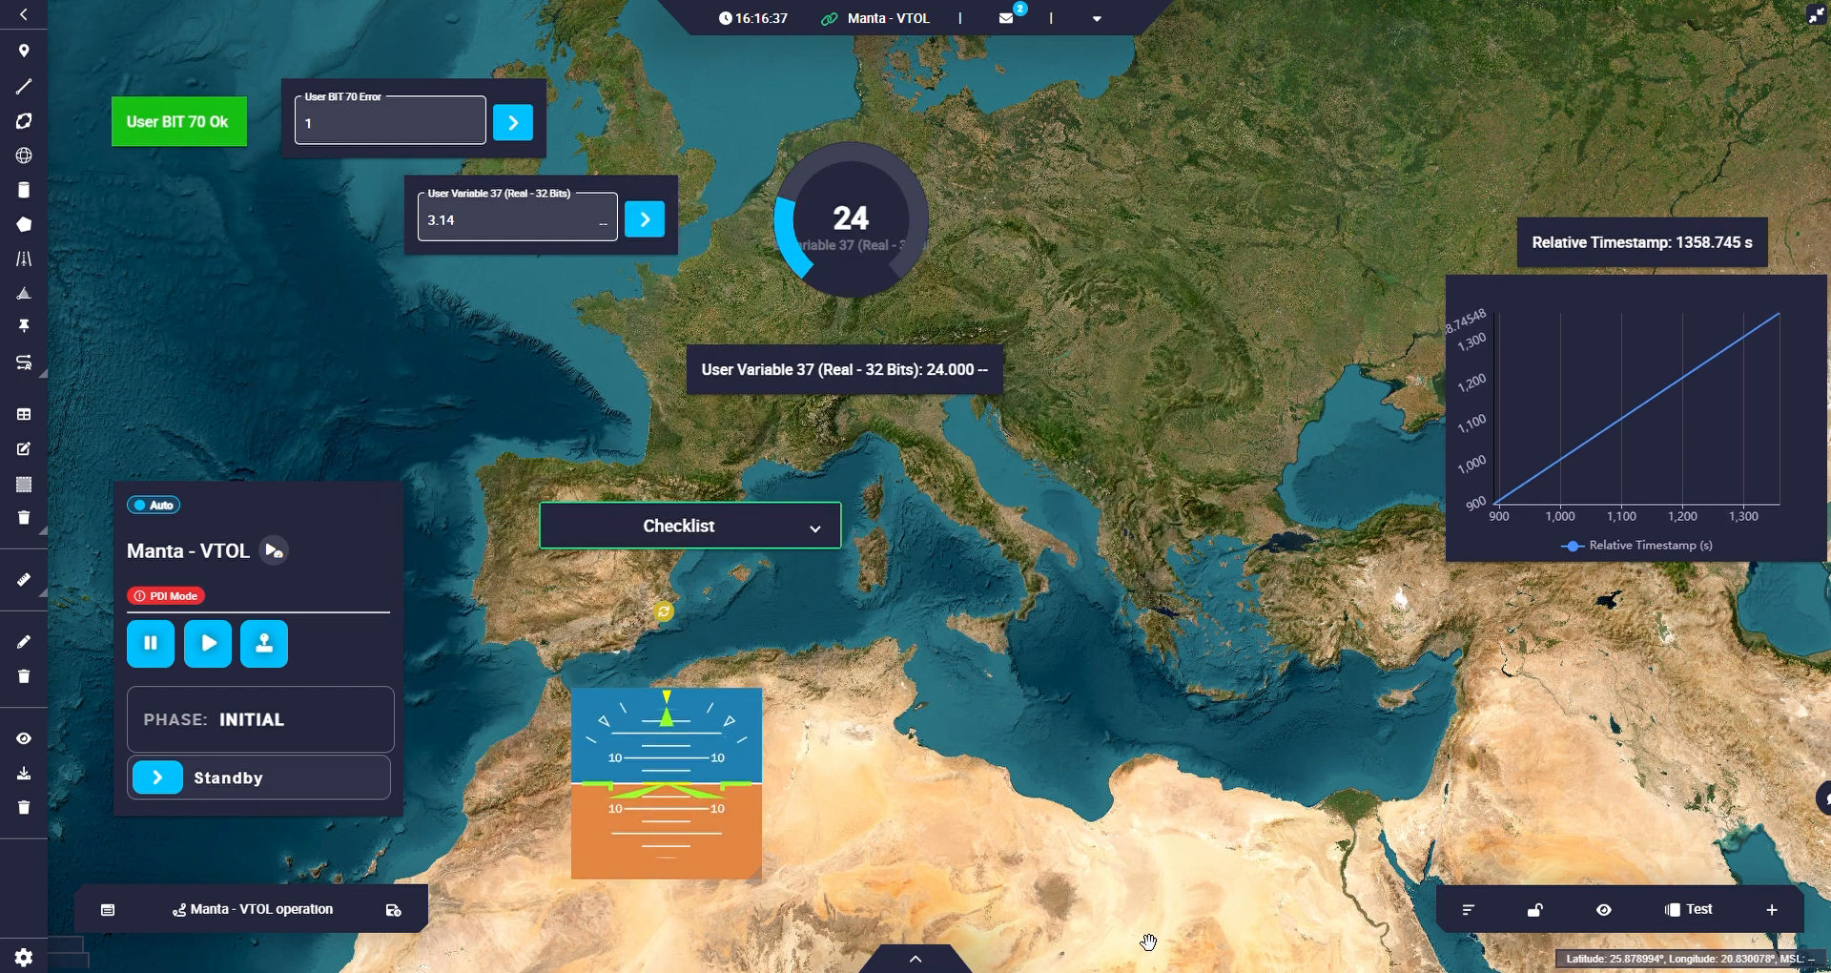
Add a Heading flight instrument, keep Yaw as its variable, and place it just east of the attitude instrument.
left_click(1771, 909)
mouse_move(1707, 861)
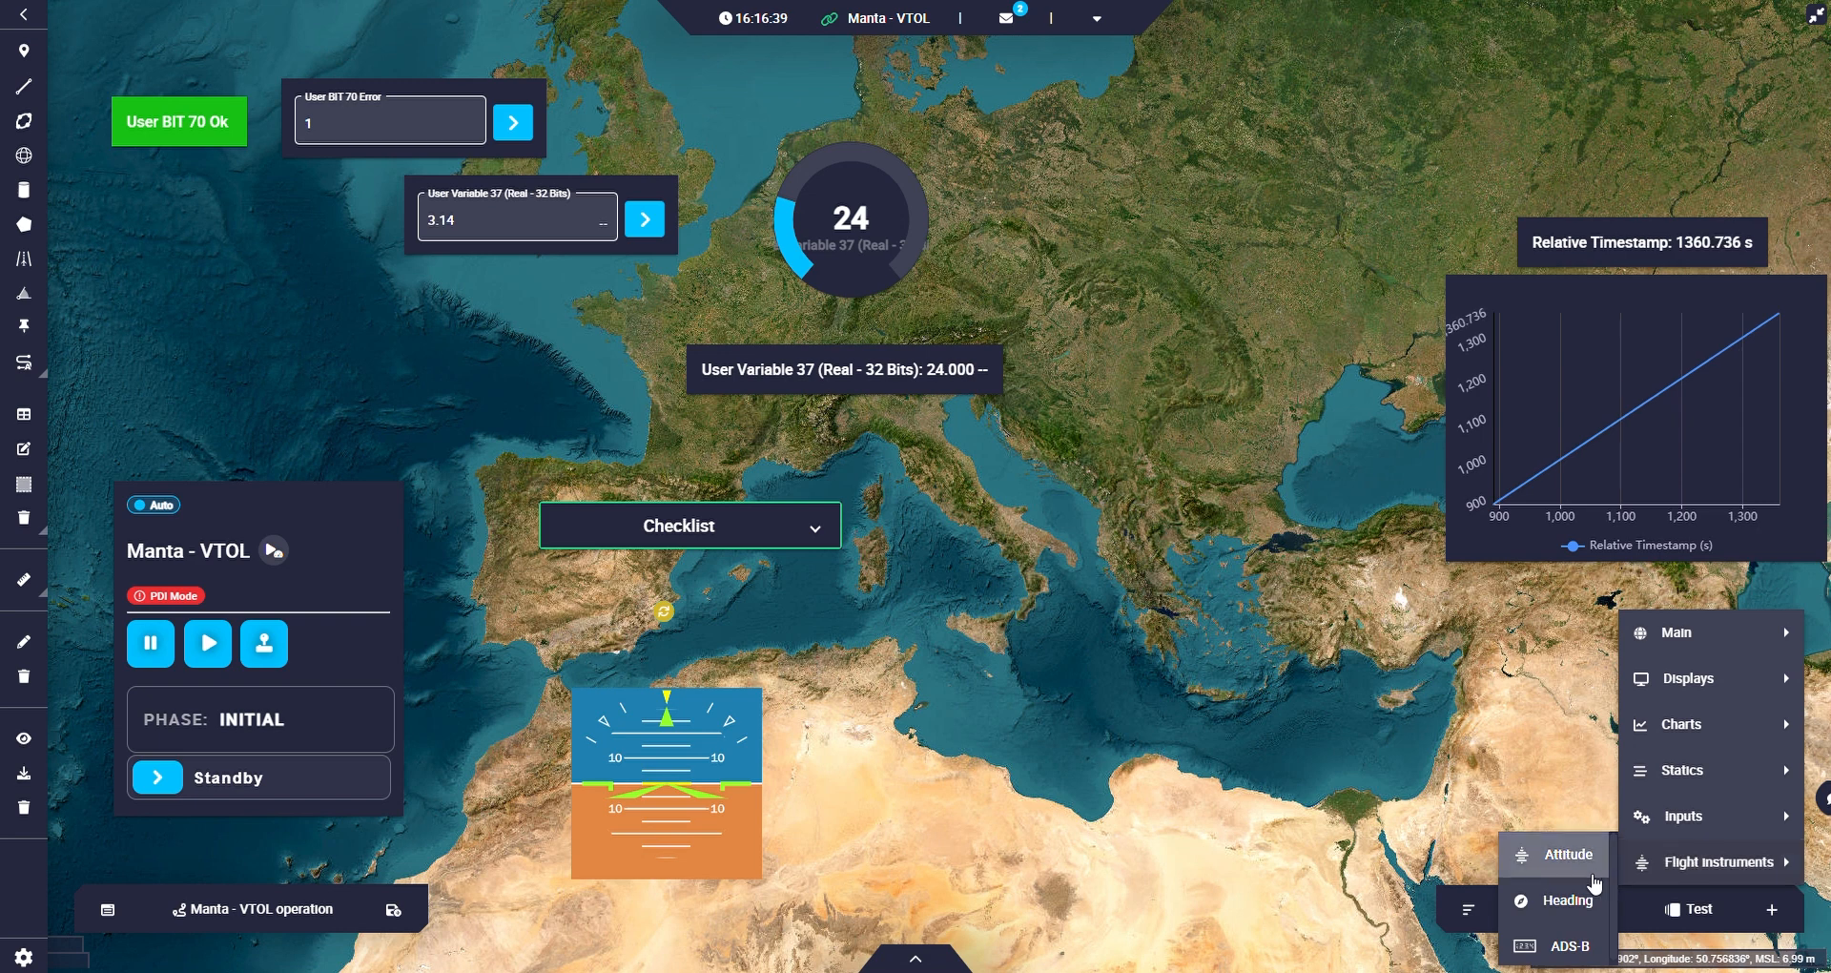
left_click(1552, 906)
left_click_drag(113, 115, 899, 776)
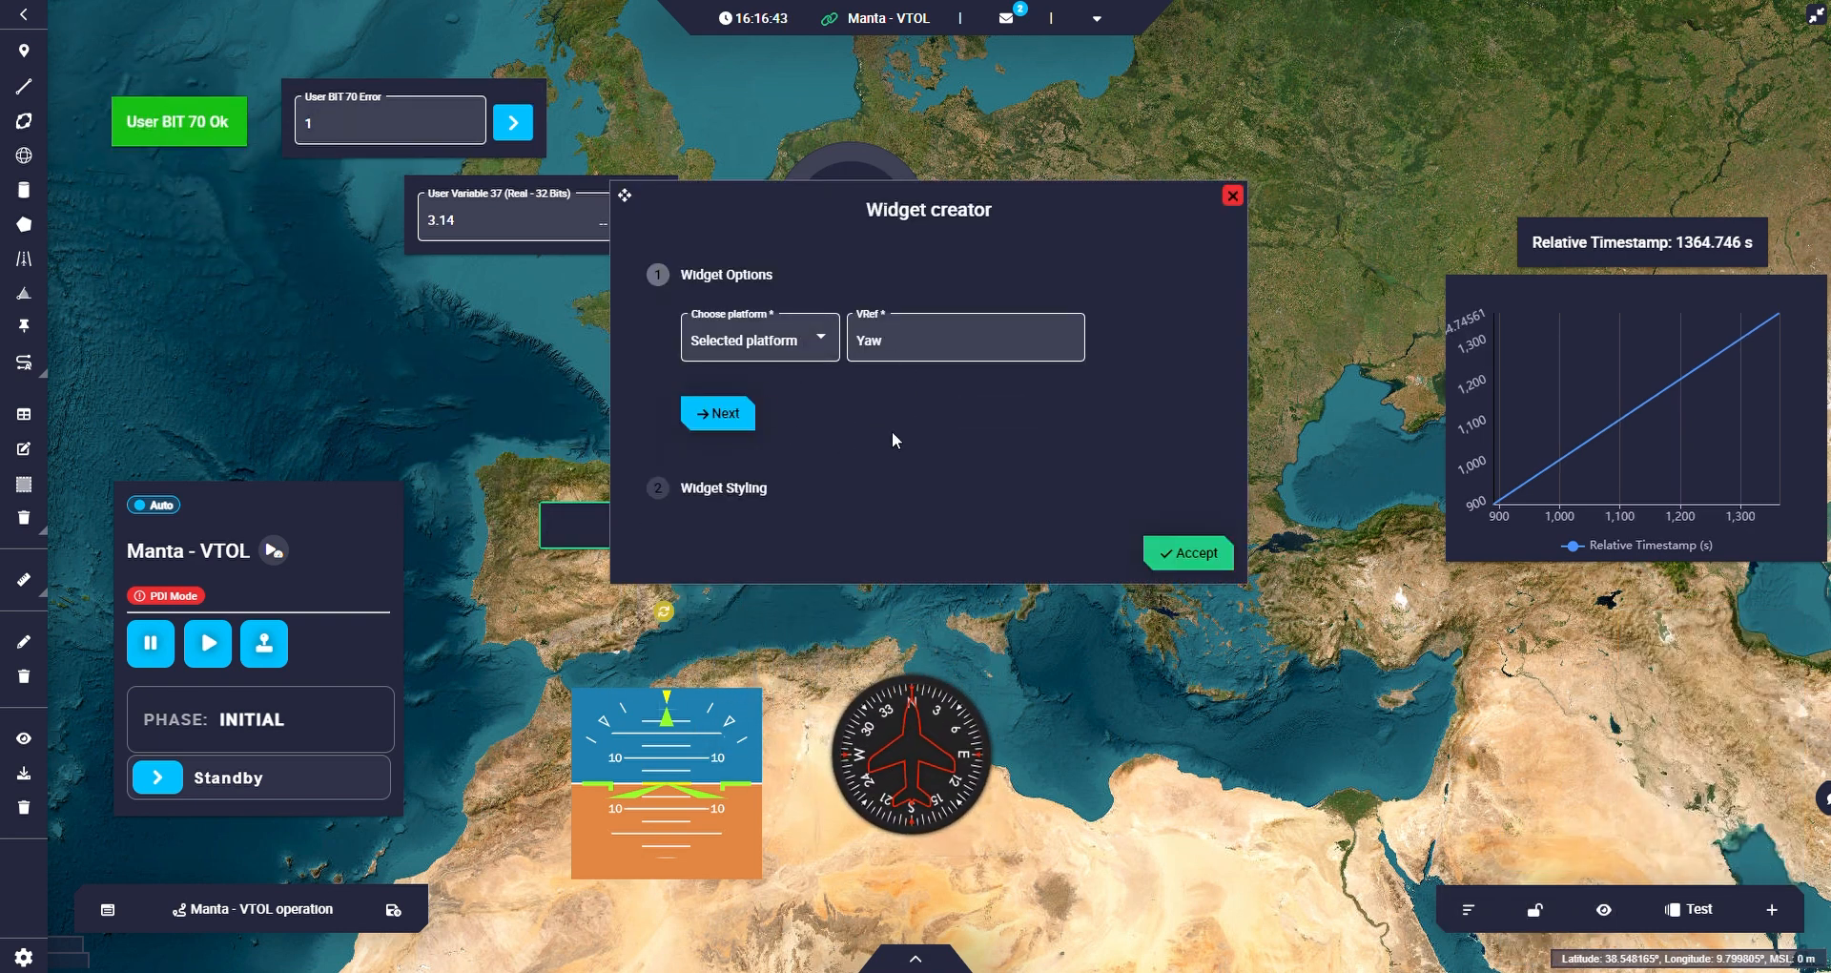
left_click_drag(917, 685, 890, 702)
left_click(884, 353)
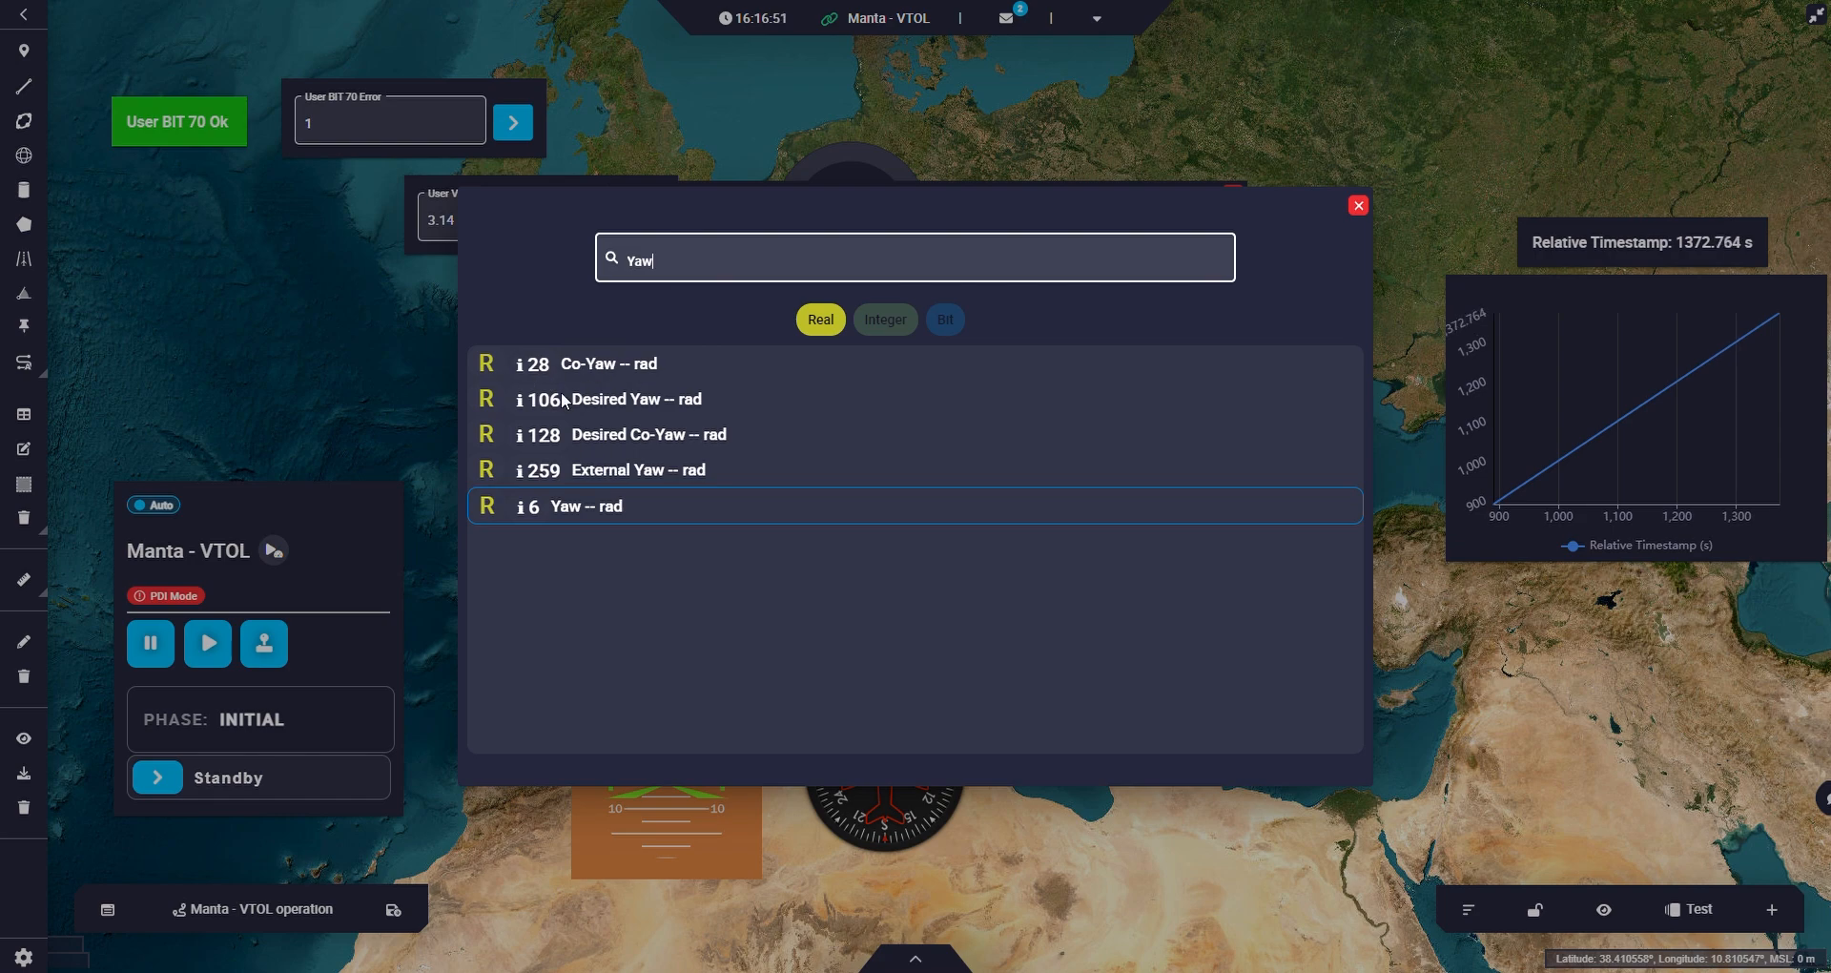
left_click(1358, 205)
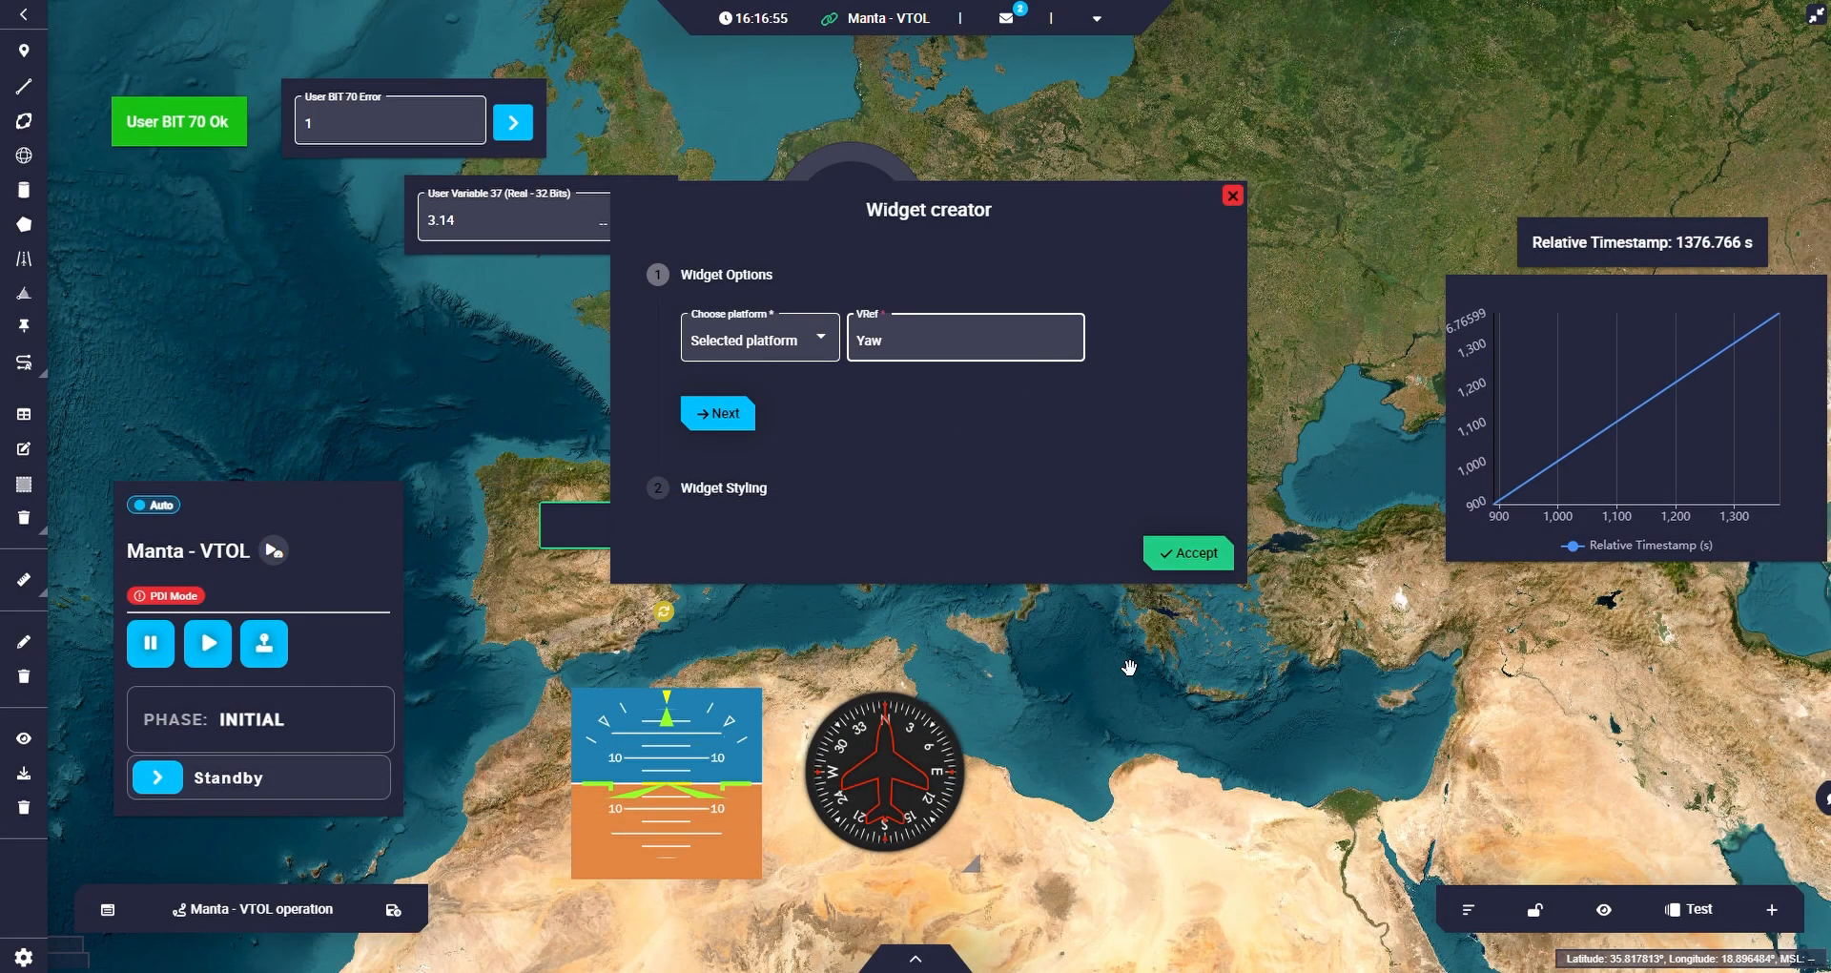
left_click(1189, 552)
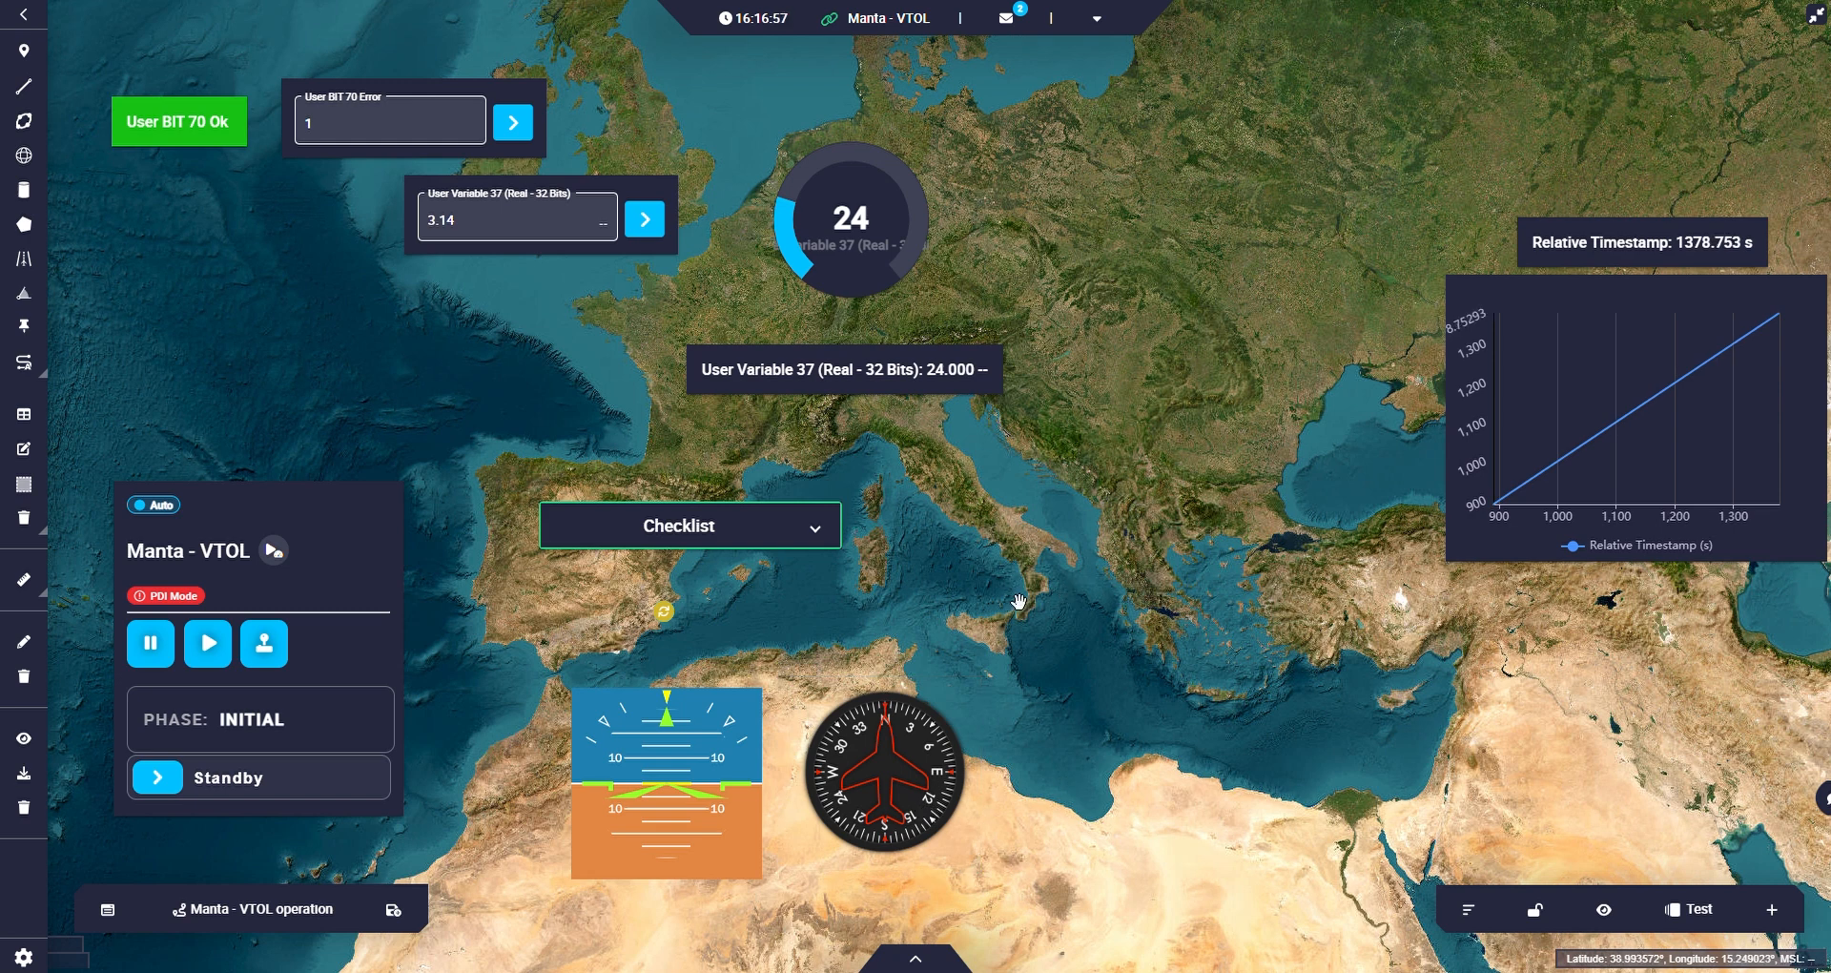